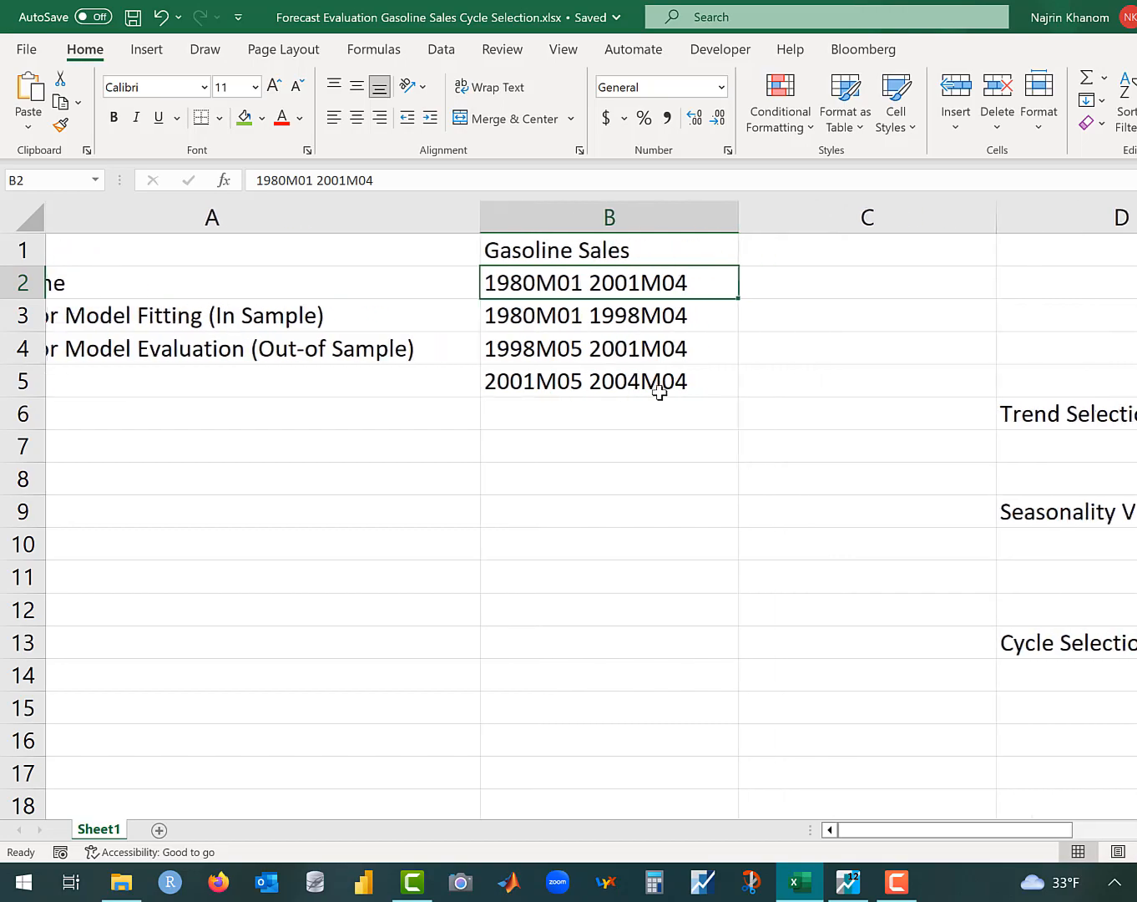
# - Review the trend and seasonality results and the cycle selection candidates in the model comparison table
pyautogui.hscroll(4, 659, 393)
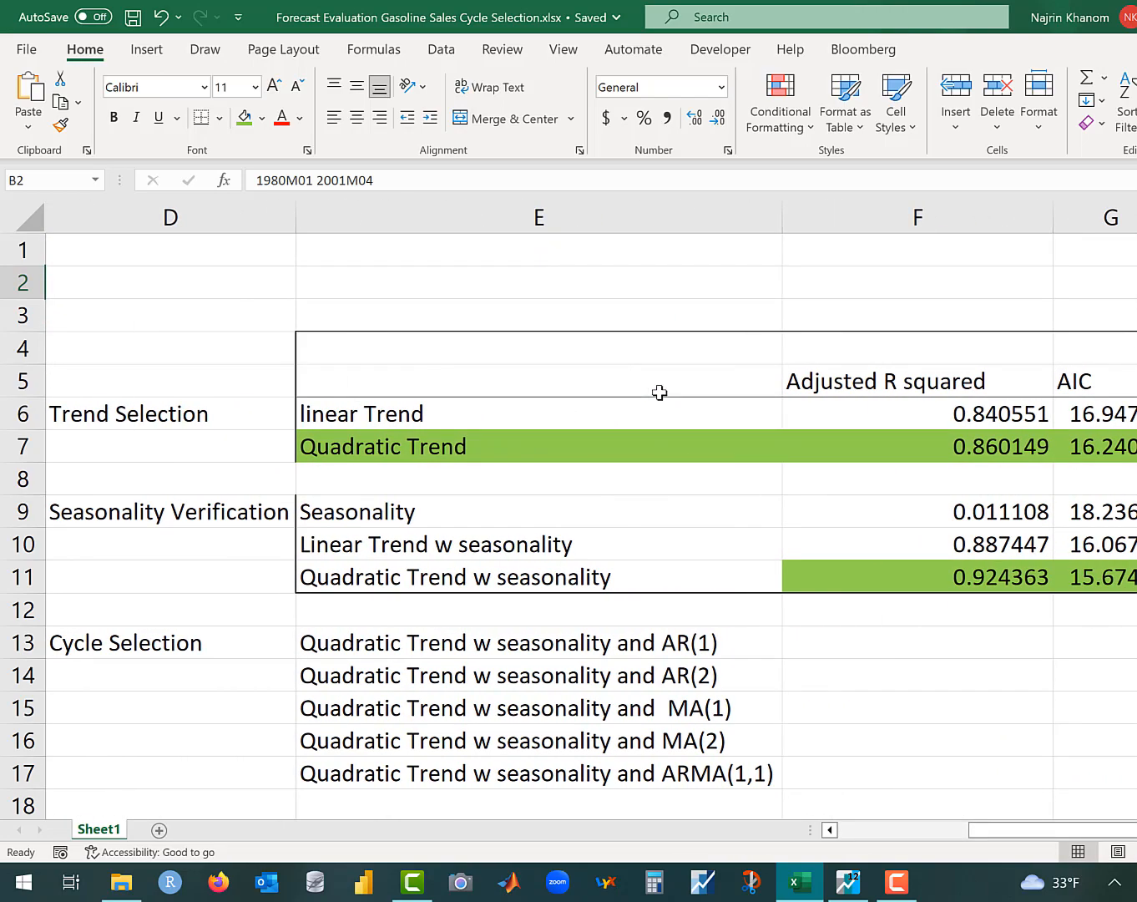
pyautogui.hscroll(1, 724, 453)
pyautogui.hscroll(3, 724, 453)
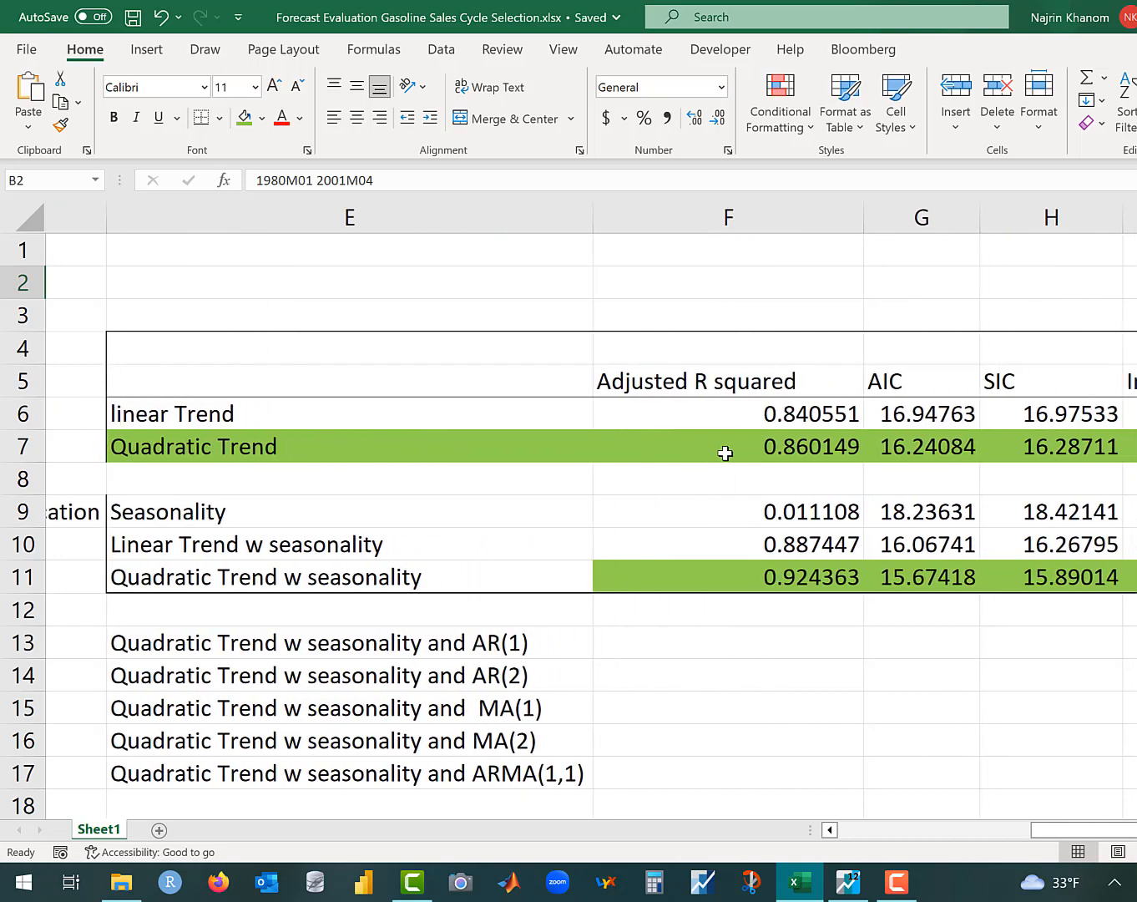
pyautogui.hscroll(-3, 725, 453)
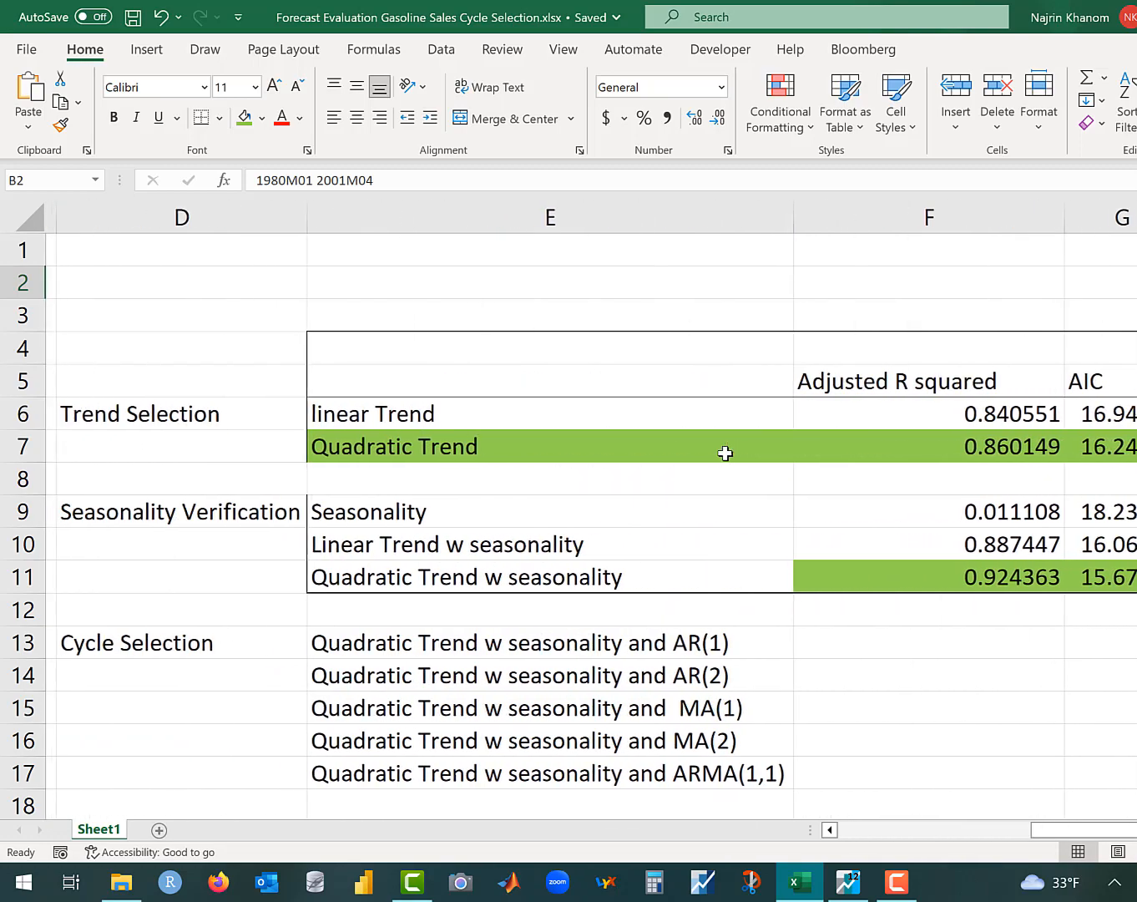
pyautogui.hscroll(3, 687, 569)
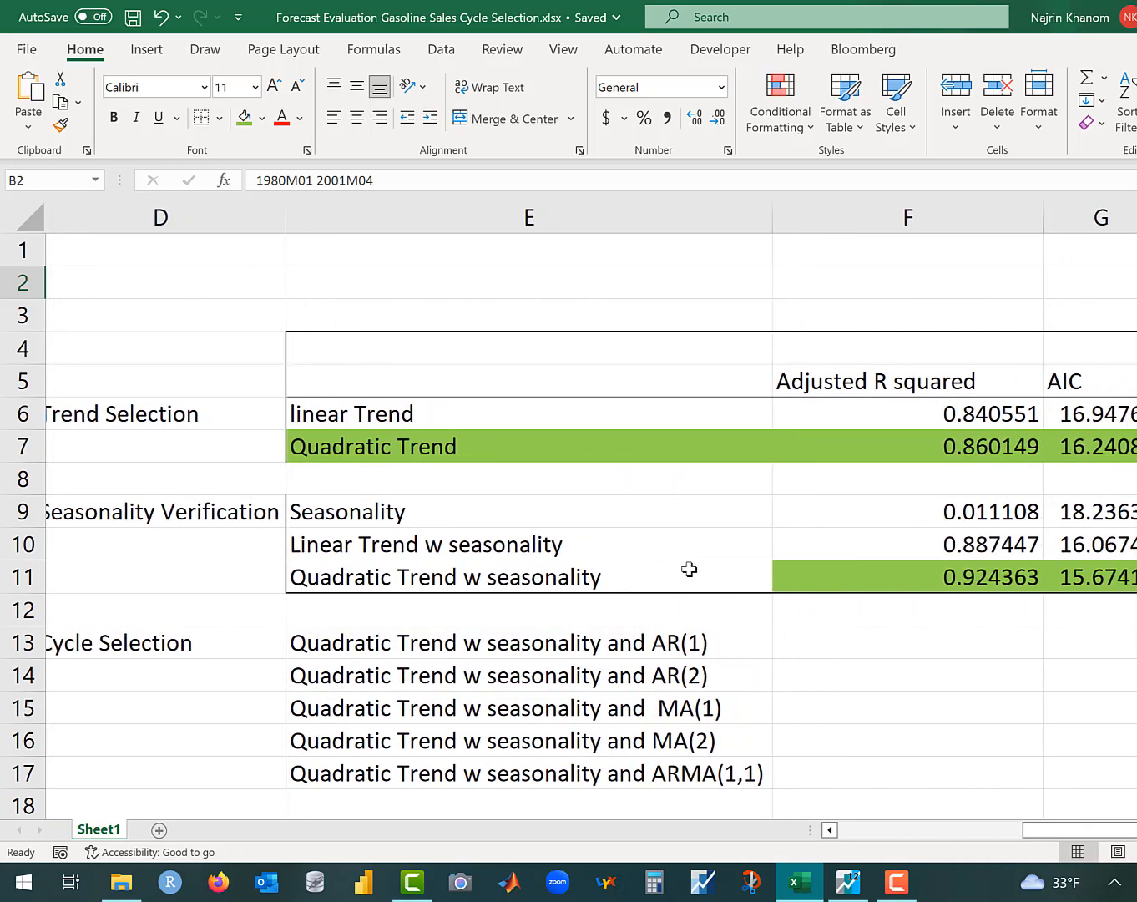
pyautogui.hscroll(2, 688, 569)
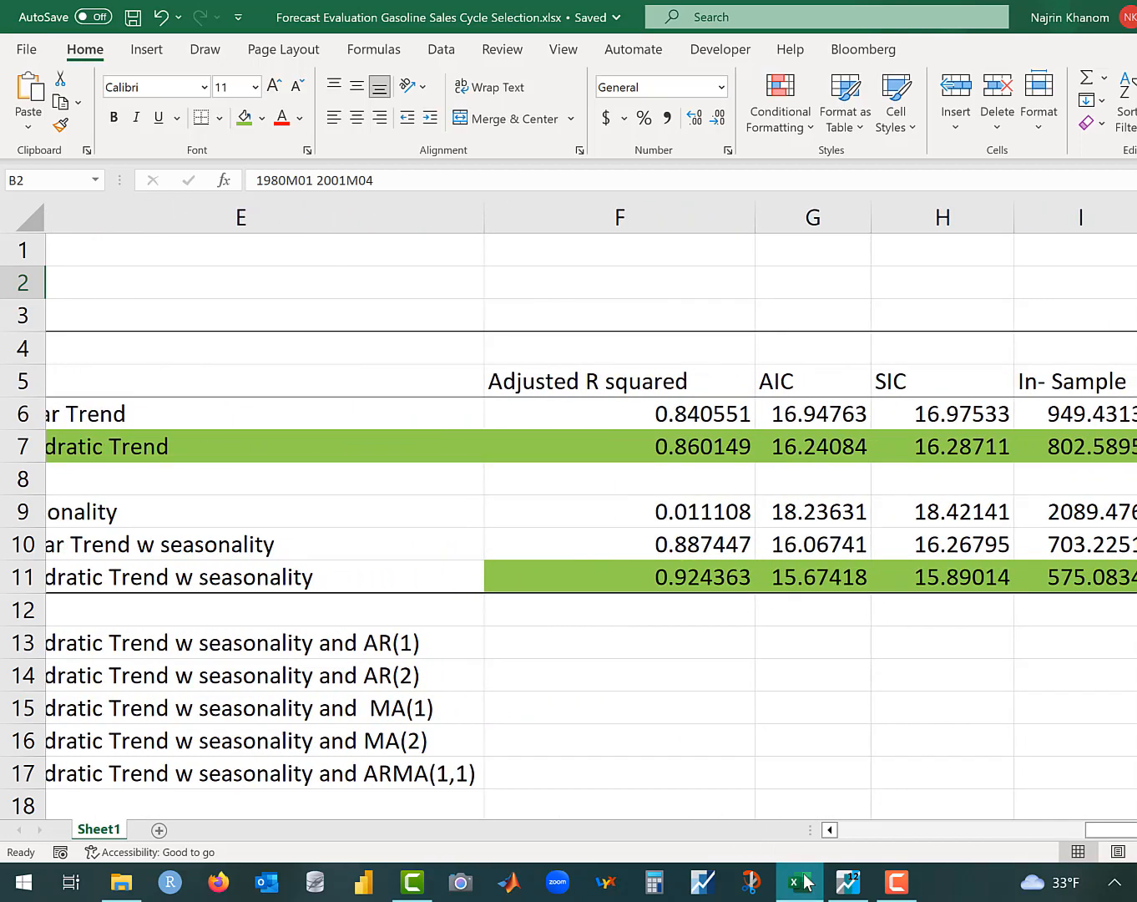
pyautogui.hscroll(-4, 450, 643)
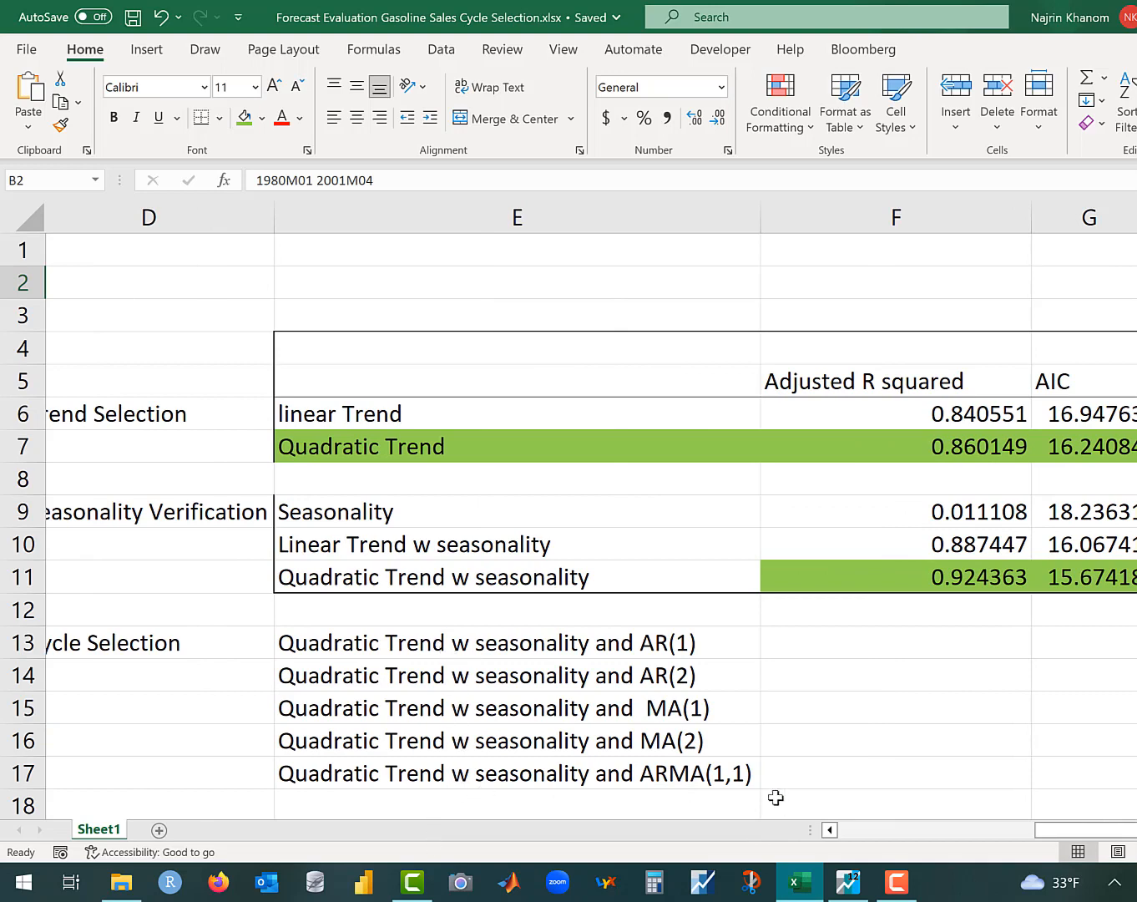
# - Switch to EViews and view the graph of the gs series, closing it when done
pyautogui.click(848, 897)
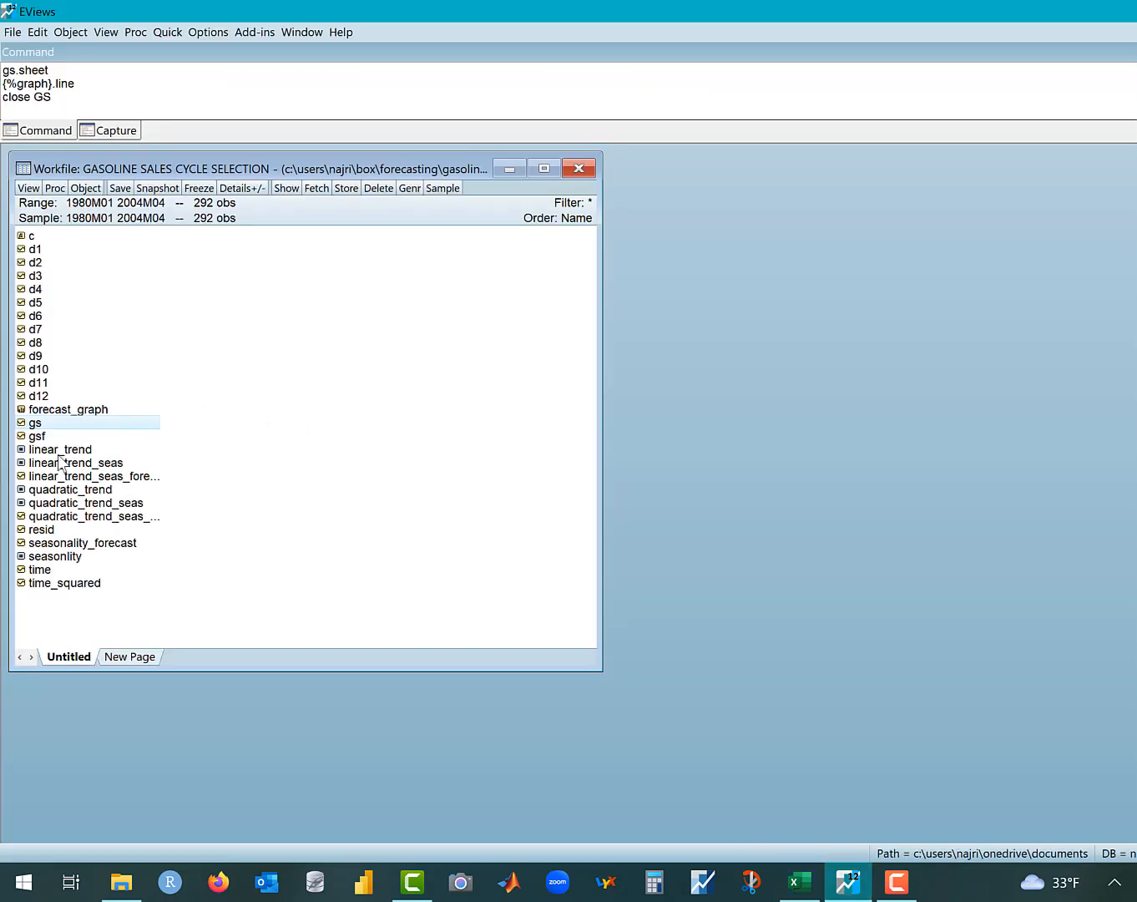
pyautogui.doubleClick(36, 424)
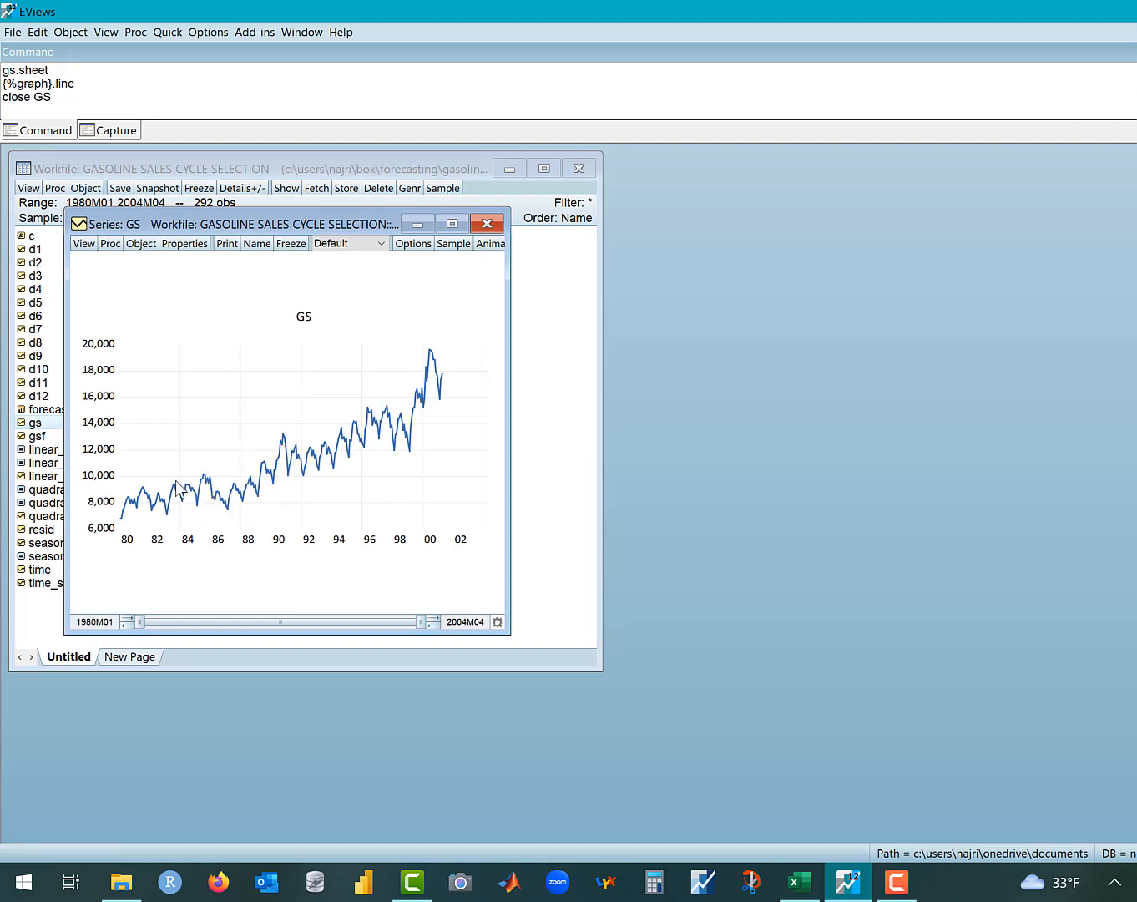
pyautogui.click(487, 224)
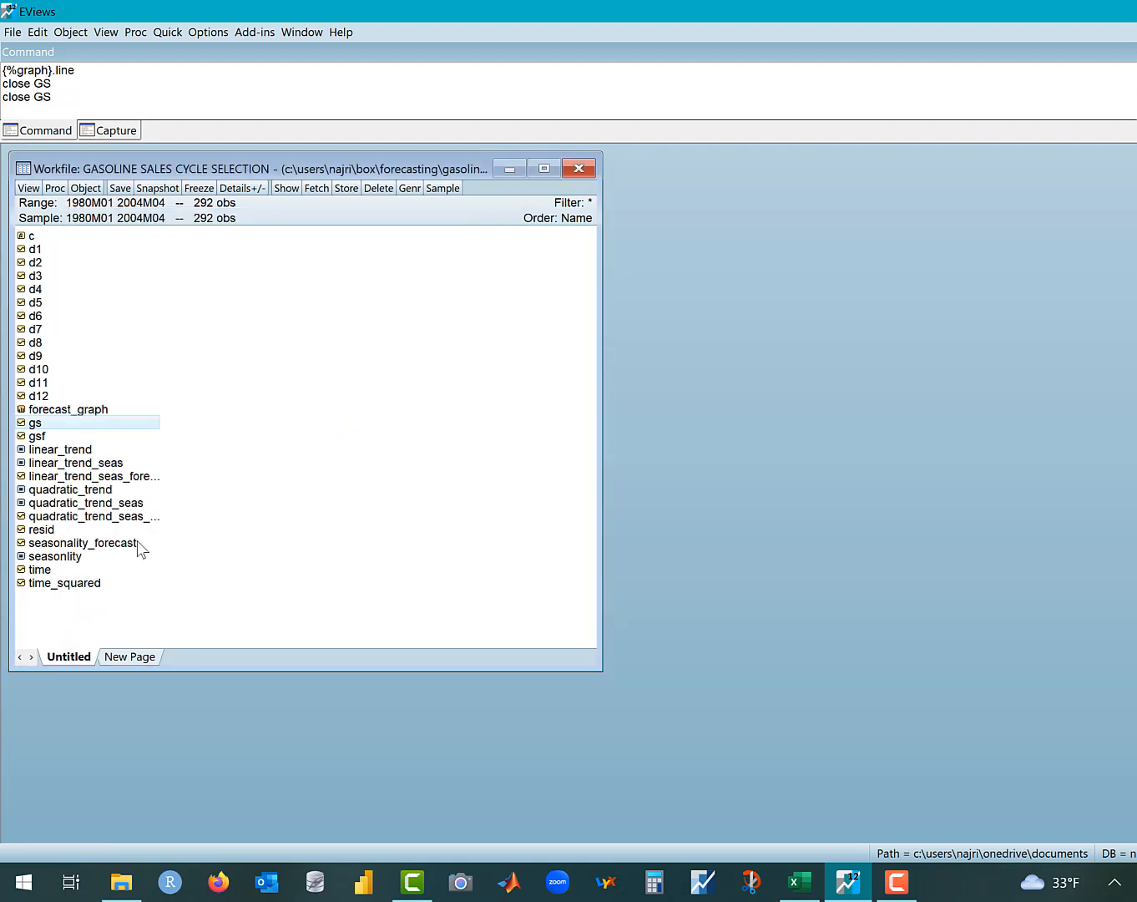
# - Examine the residual, actual and fitted graph of the quadratic_trend_seas equation and close the equation
pyautogui.doubleClick(65, 506)
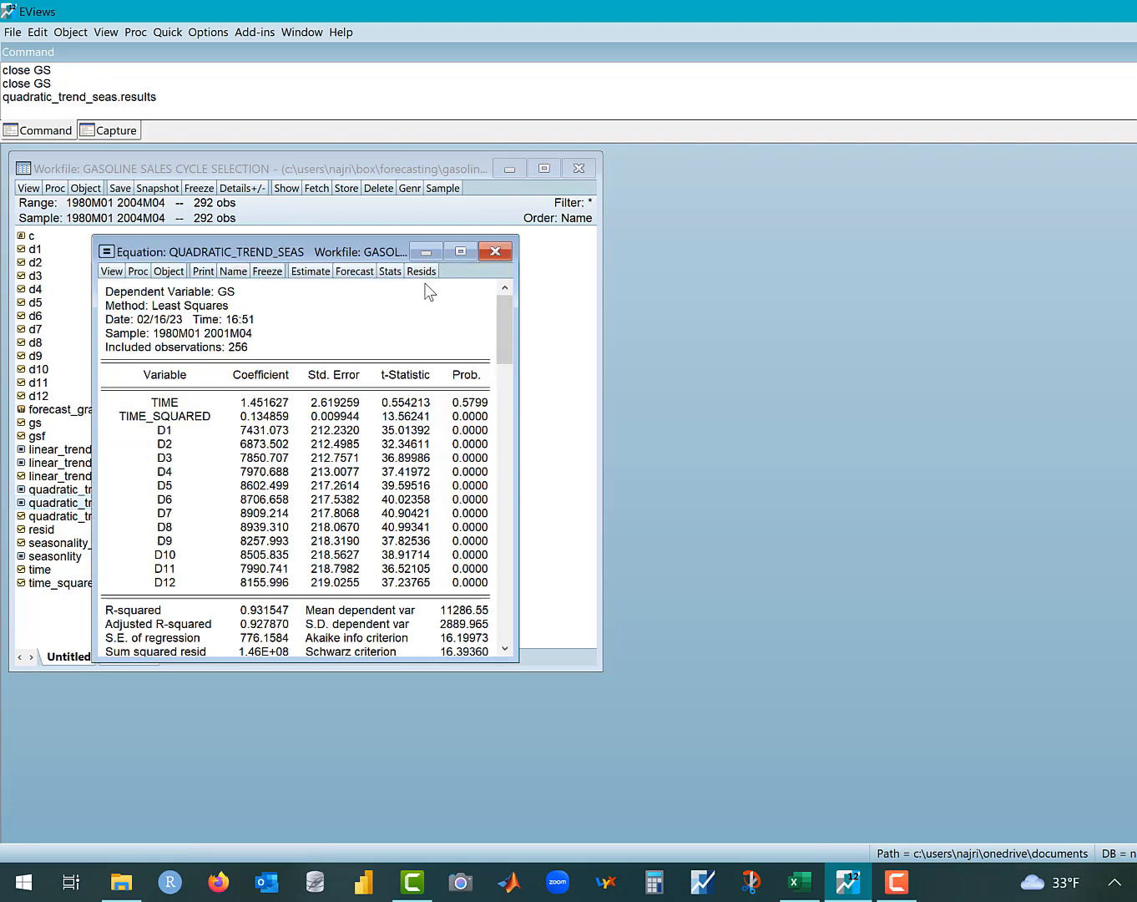
pyautogui.click(425, 271)
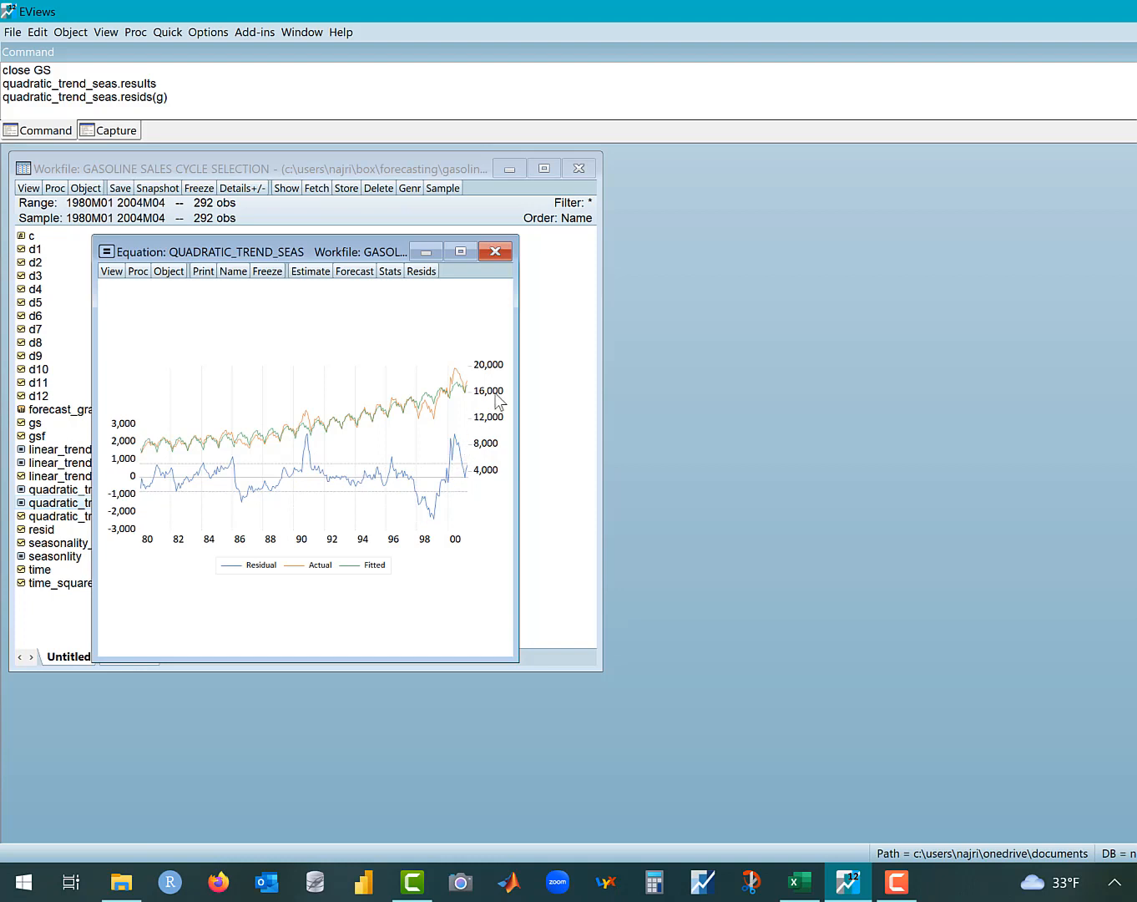
pyautogui.click(495, 252)
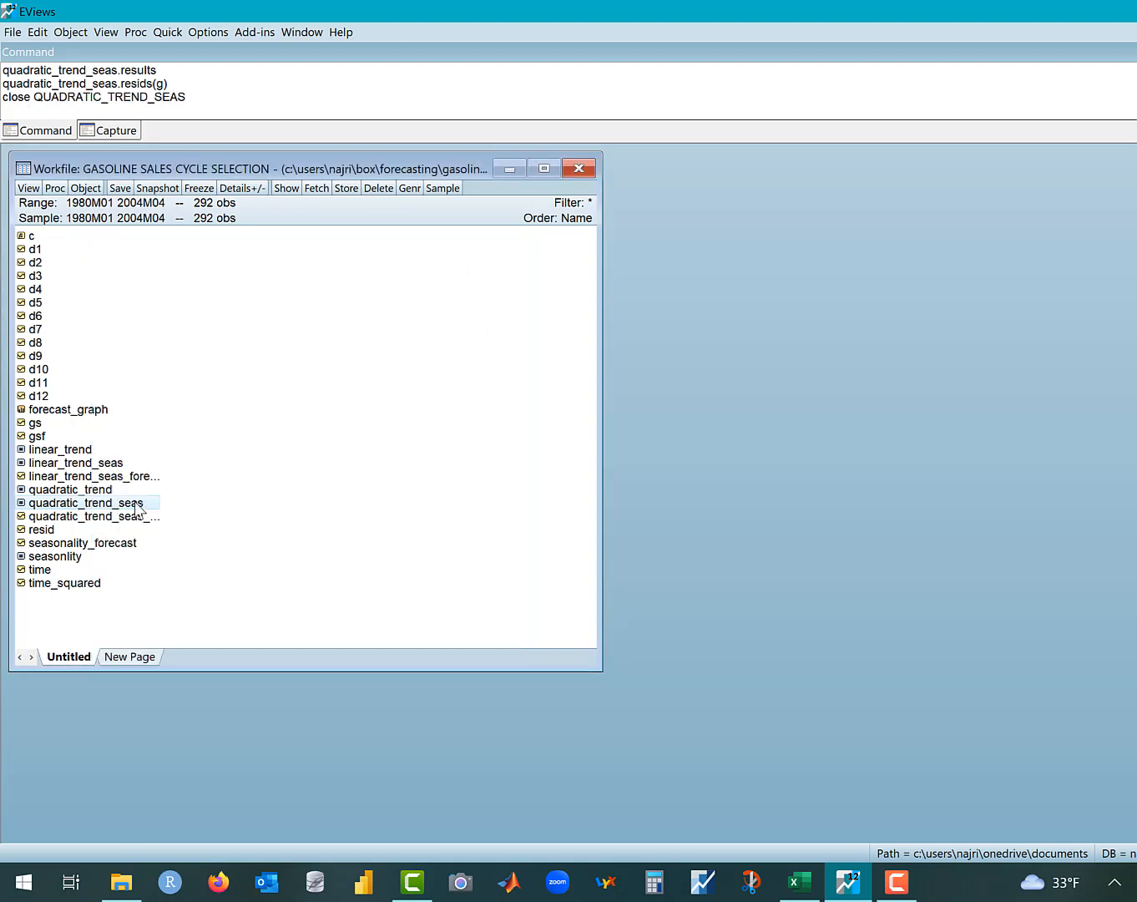
# - Copy the equation specification of quadratic_trend_seas, re-estimate it without changes and close the equation
pyautogui.doubleClick(134, 504)
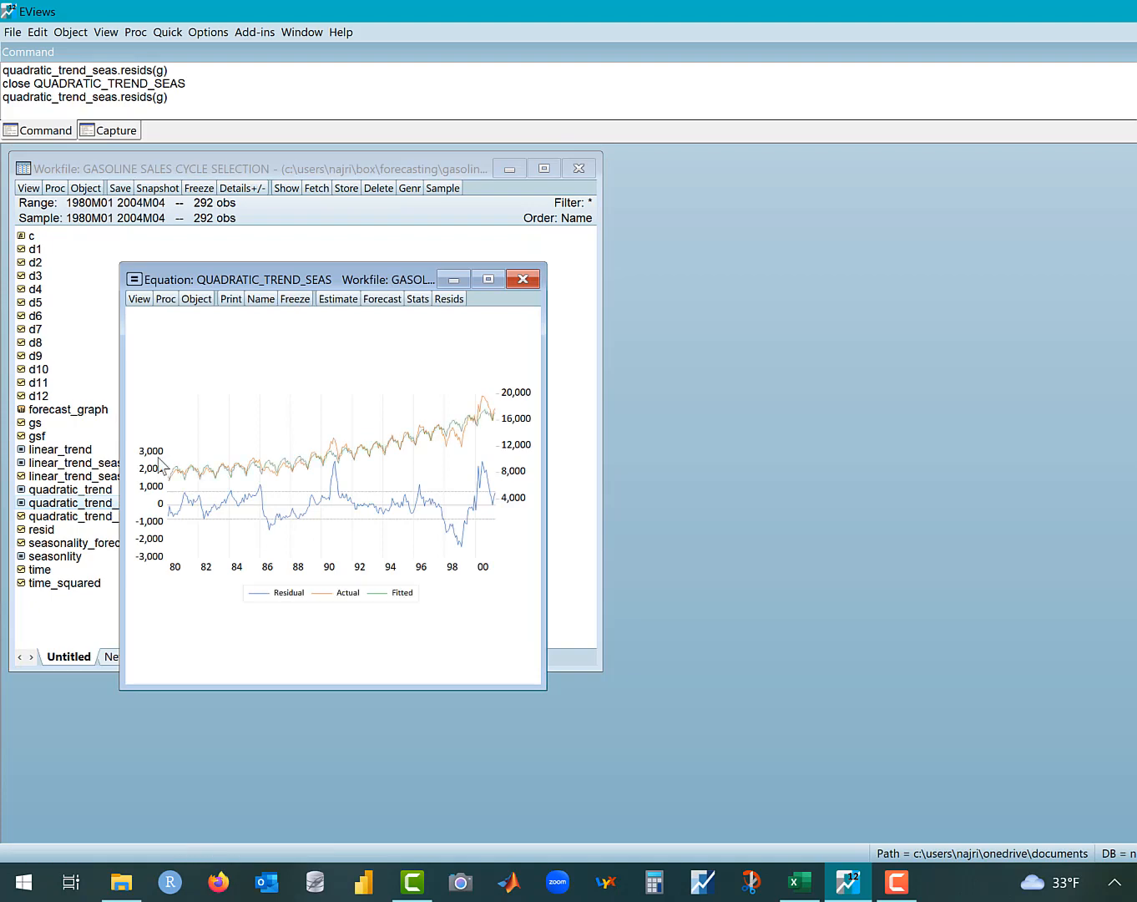
pyautogui.click(339, 298)
pyautogui.hotkey('ctrl', 'c')
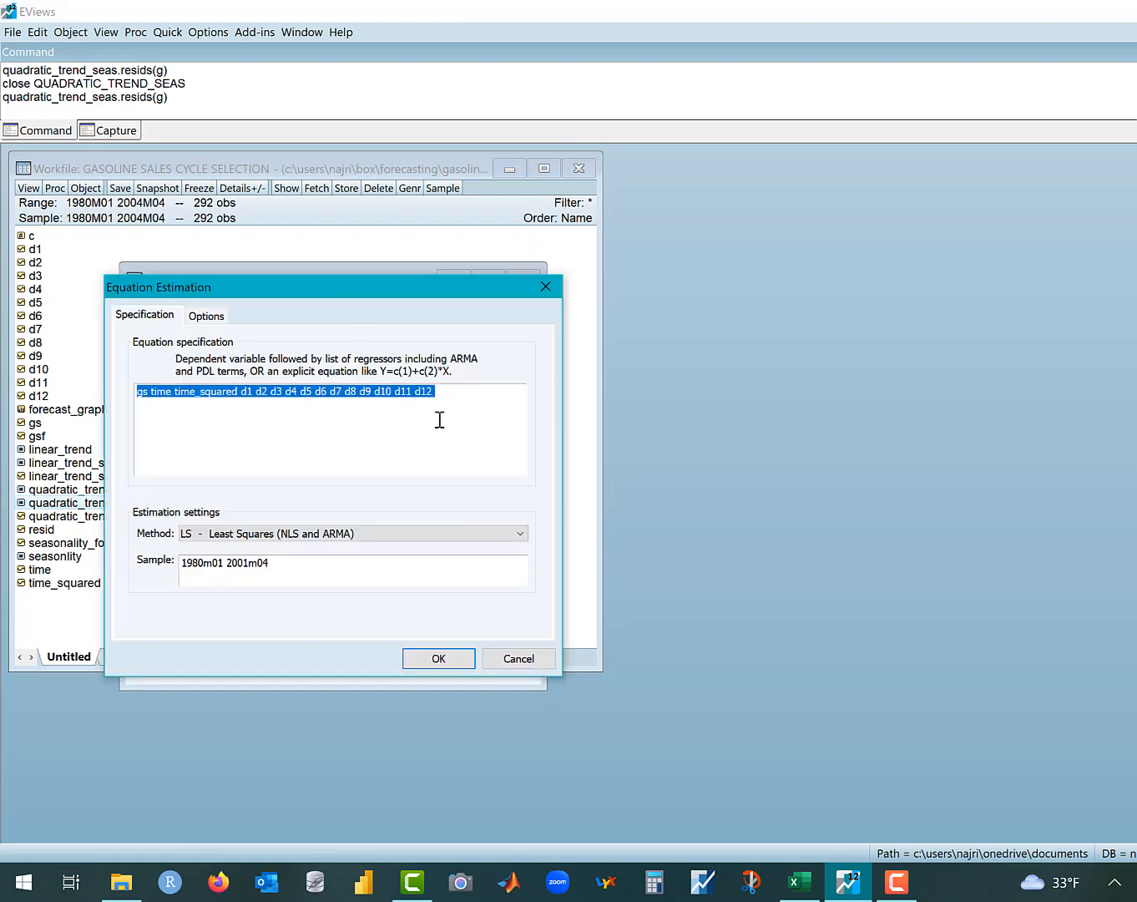
pyautogui.click(428, 662)
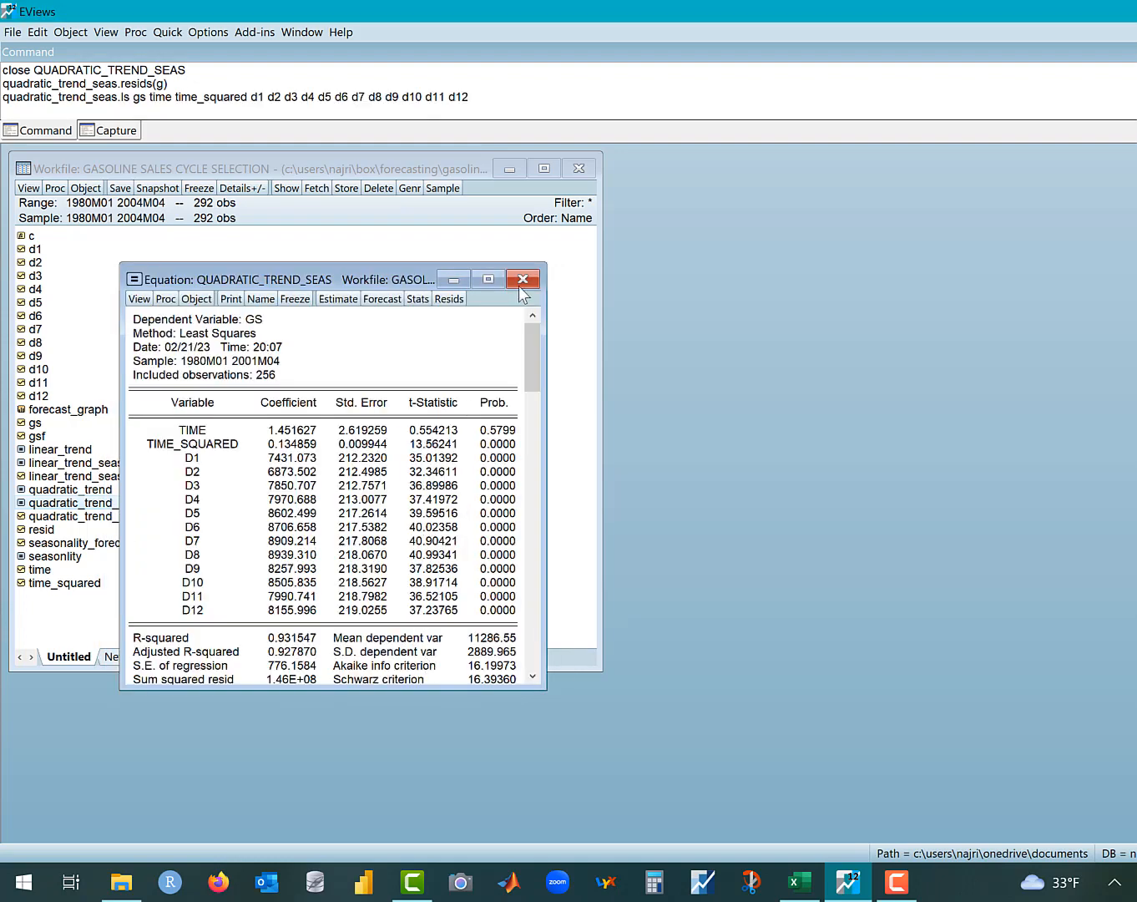
pyautogui.click(520, 284)
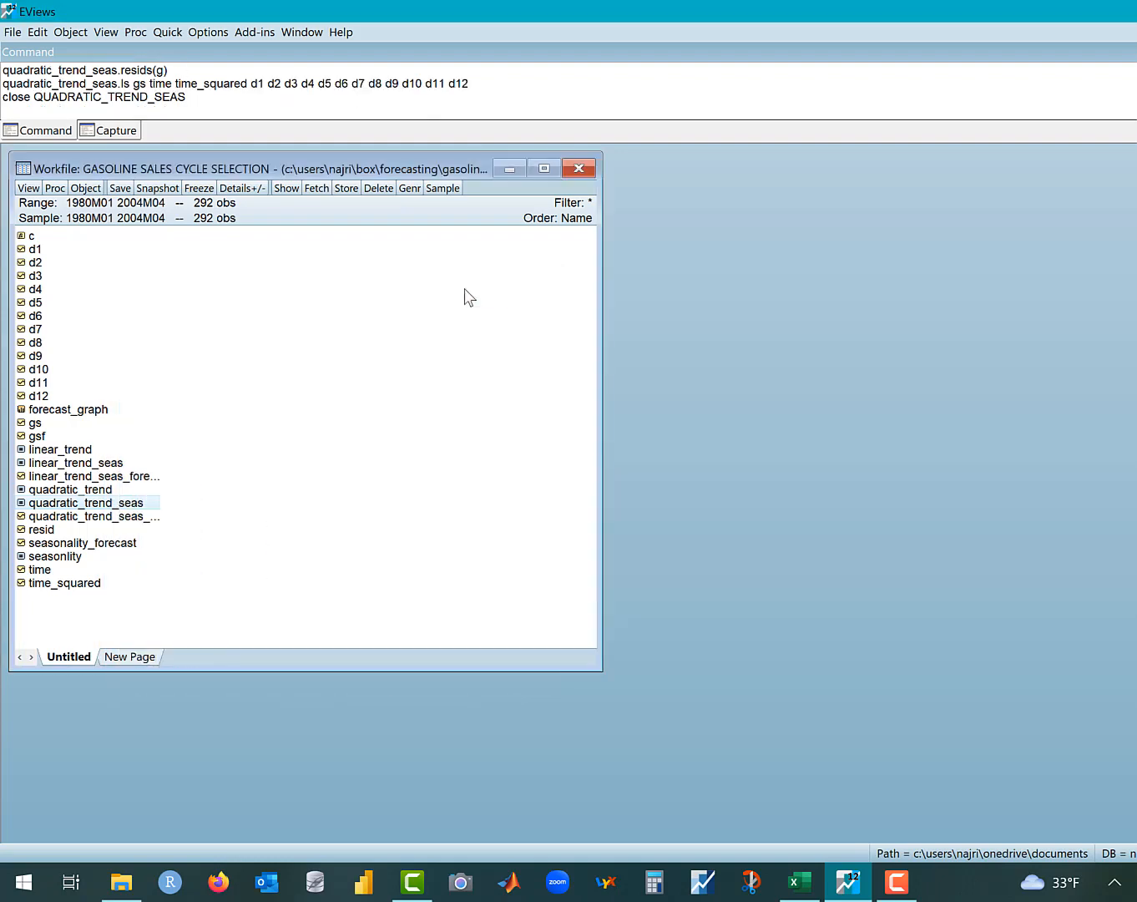
# - Start a new equation estimation with the copied specification of gs on time, time_squared and d1 to d12
pyautogui.click(172, 38)
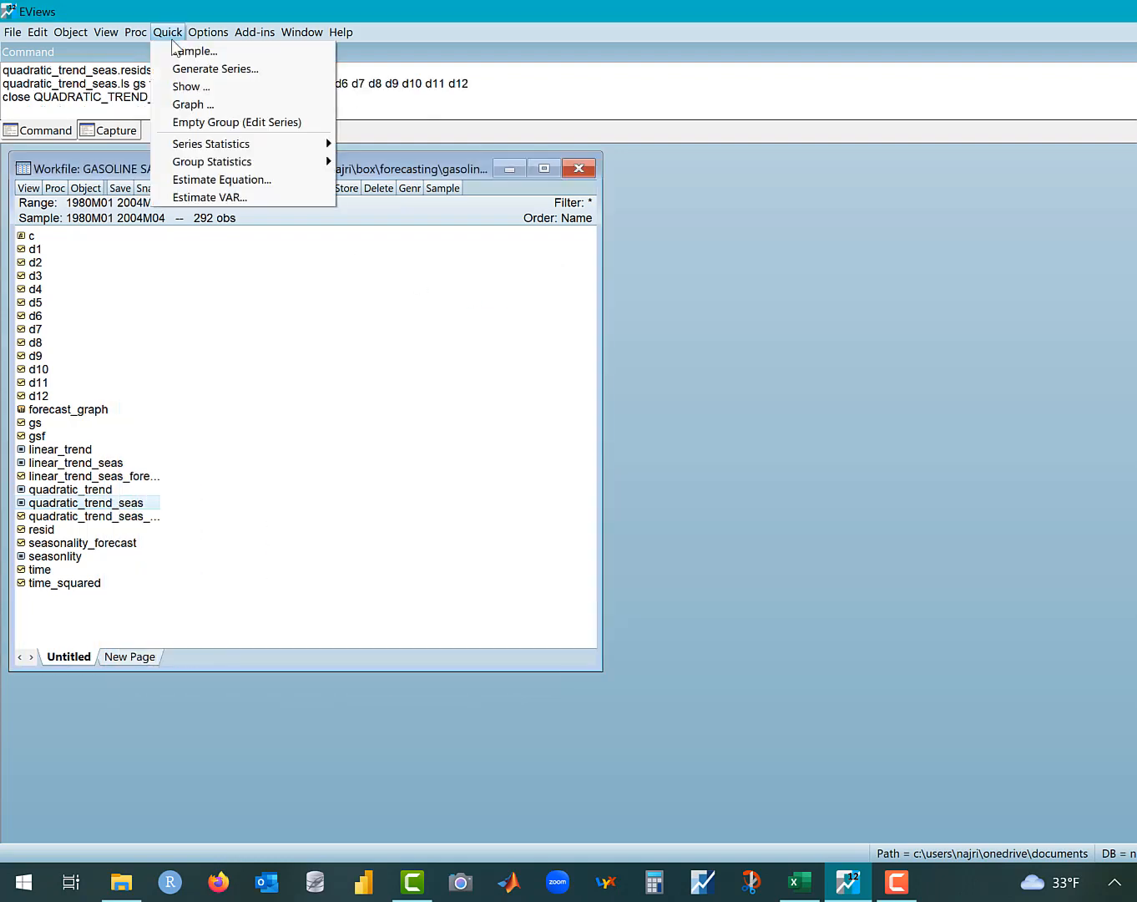
pyautogui.click(208, 177)
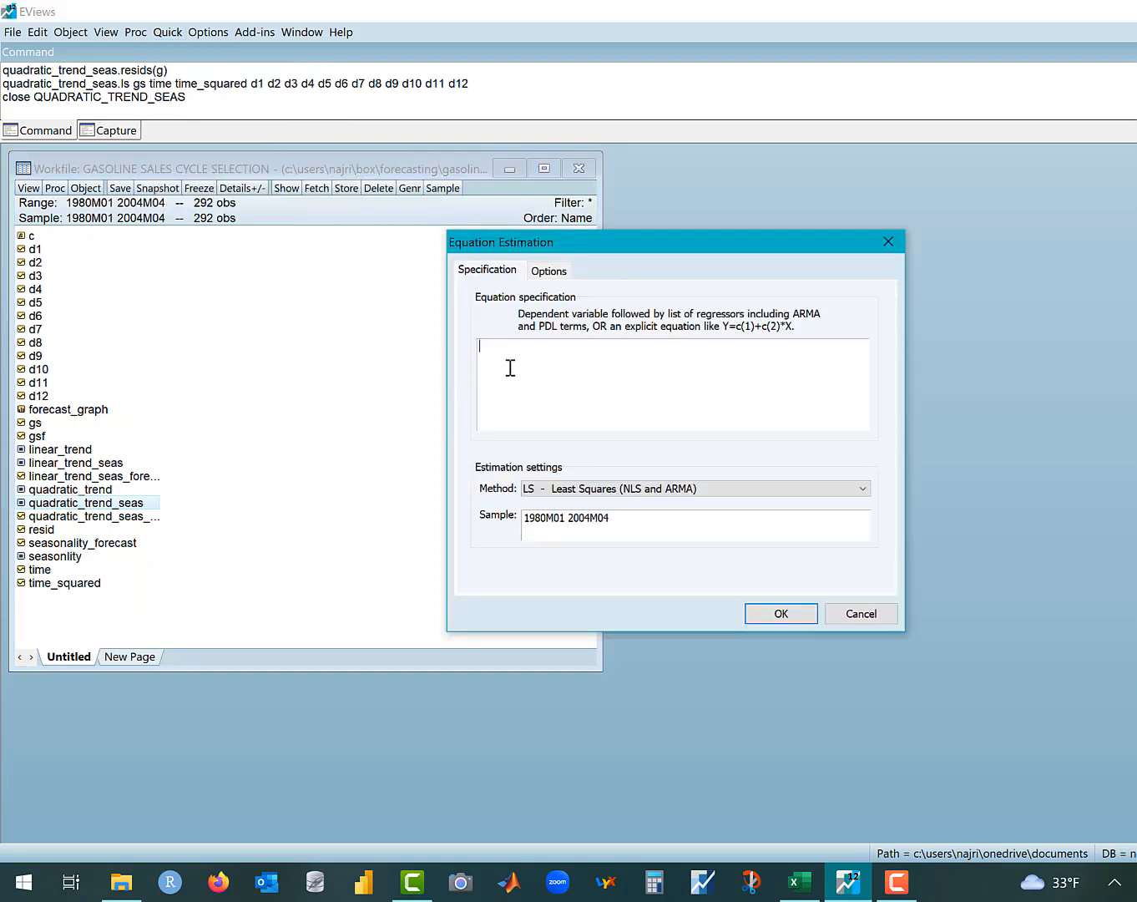
pyautogui.hotkey('ctrl', 'v')
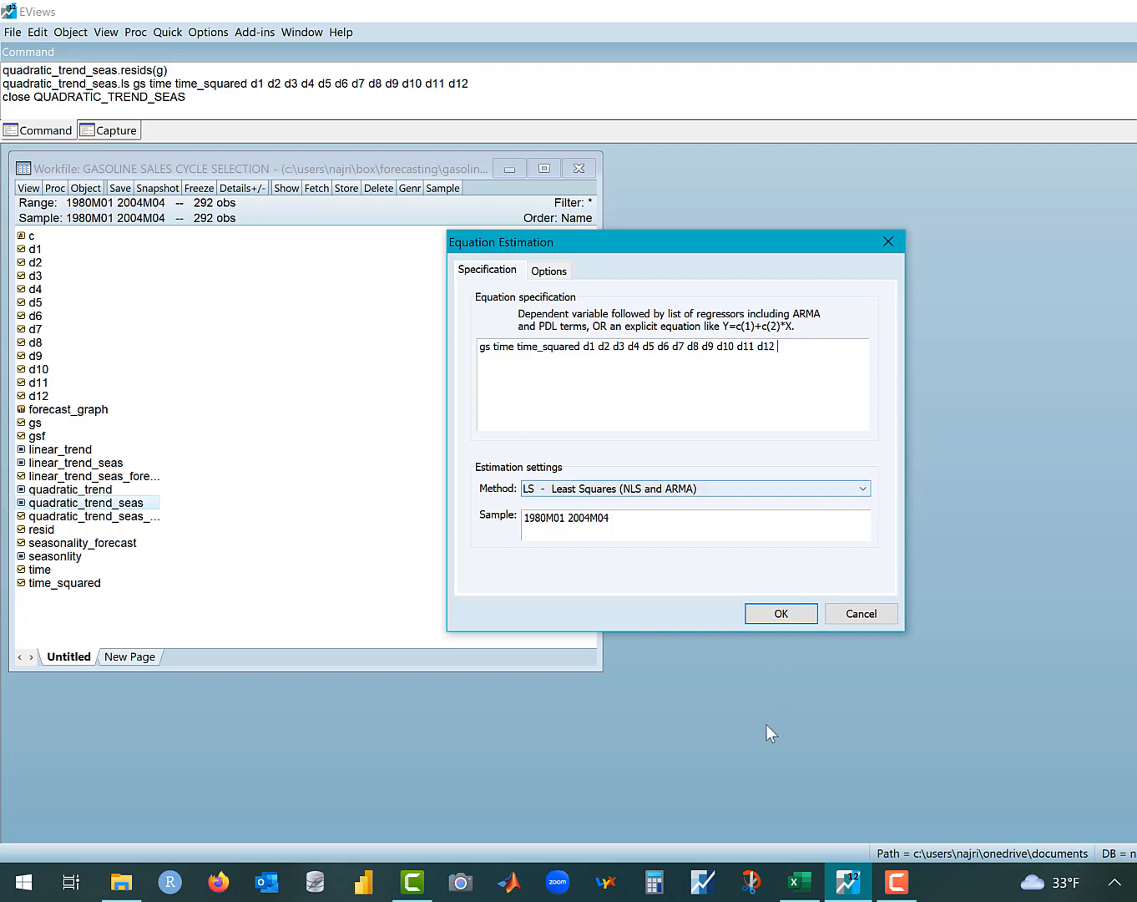
# - Switch to the Excel forecast evaluation workbook and look up the in-sample period for model fitting
pyautogui.click(811, 897)
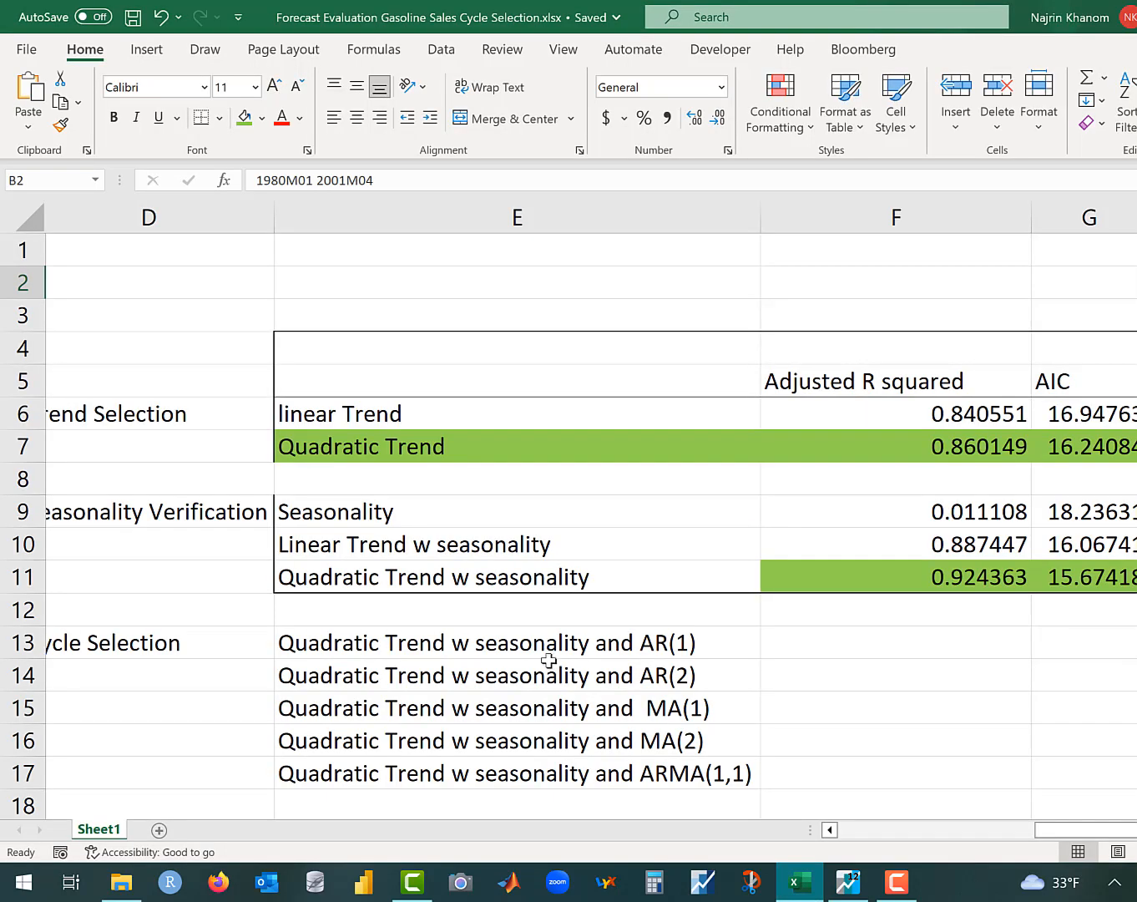
pyautogui.hscroll(-3, 534, 644)
pyautogui.hscroll(-4, 534, 642)
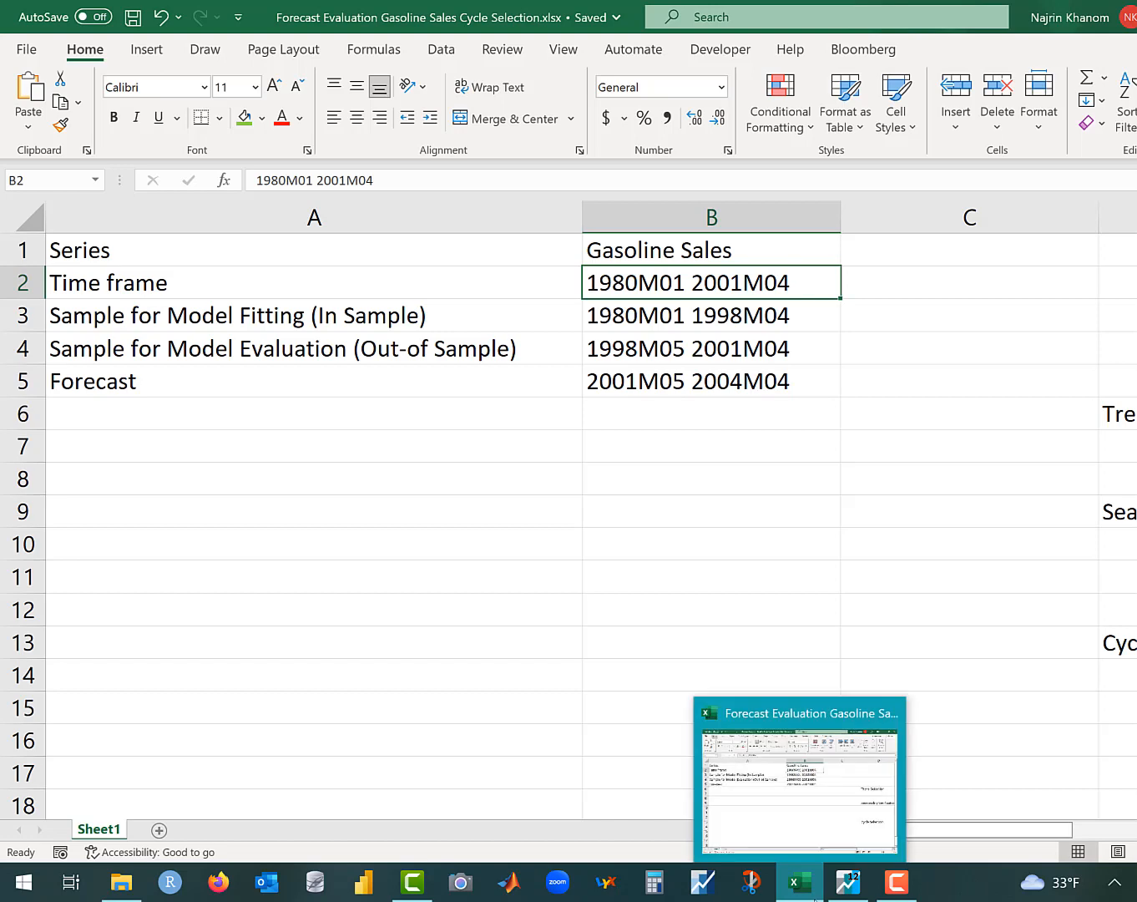
# - Back in EViews, add ar(1) to the specification, set the sample to 1980M01 1998M04 and estimate the equation
pyautogui.click(845, 894)
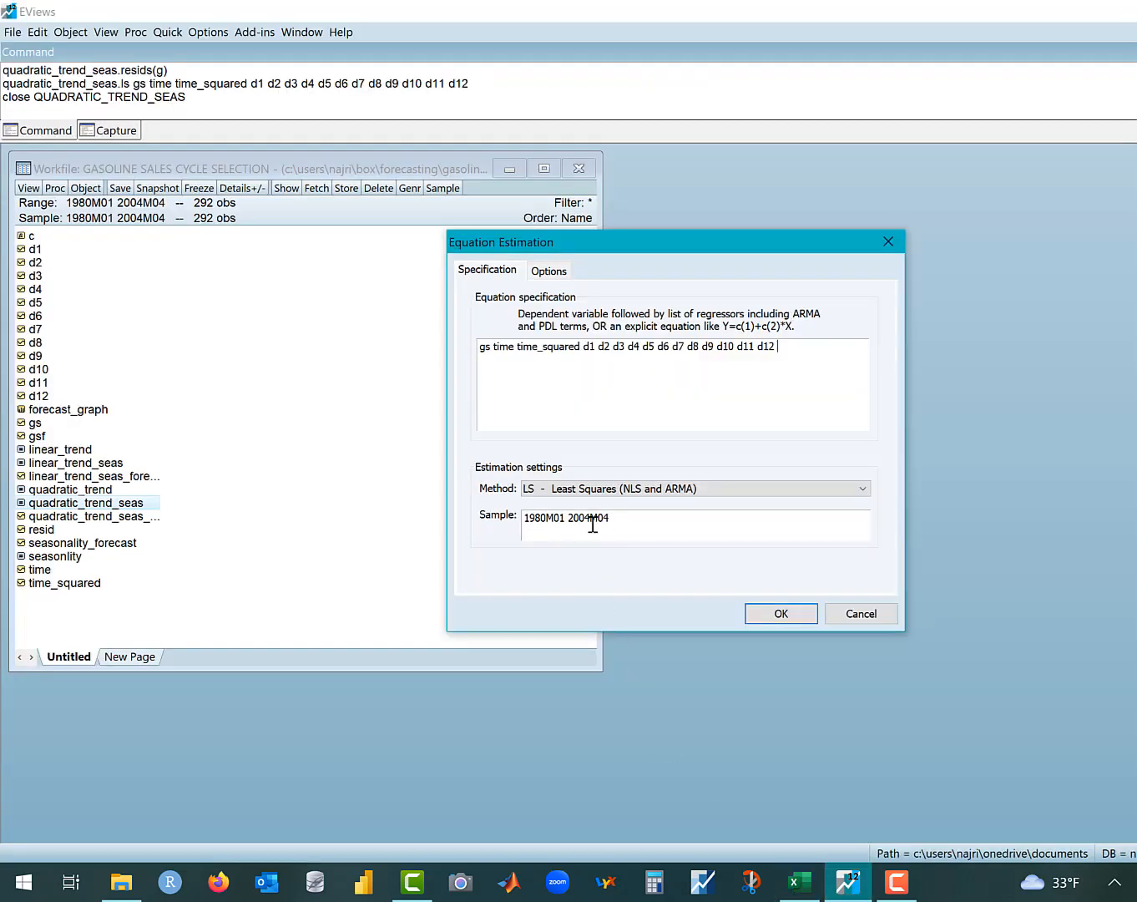
pyautogui.press('BackSpace')
pyautogui.press('BackSpace')
pyautogui.press('BackSpace')
pyautogui.press('BackSpace')
pyautogui.write('1998')
pyautogui.press('Return')
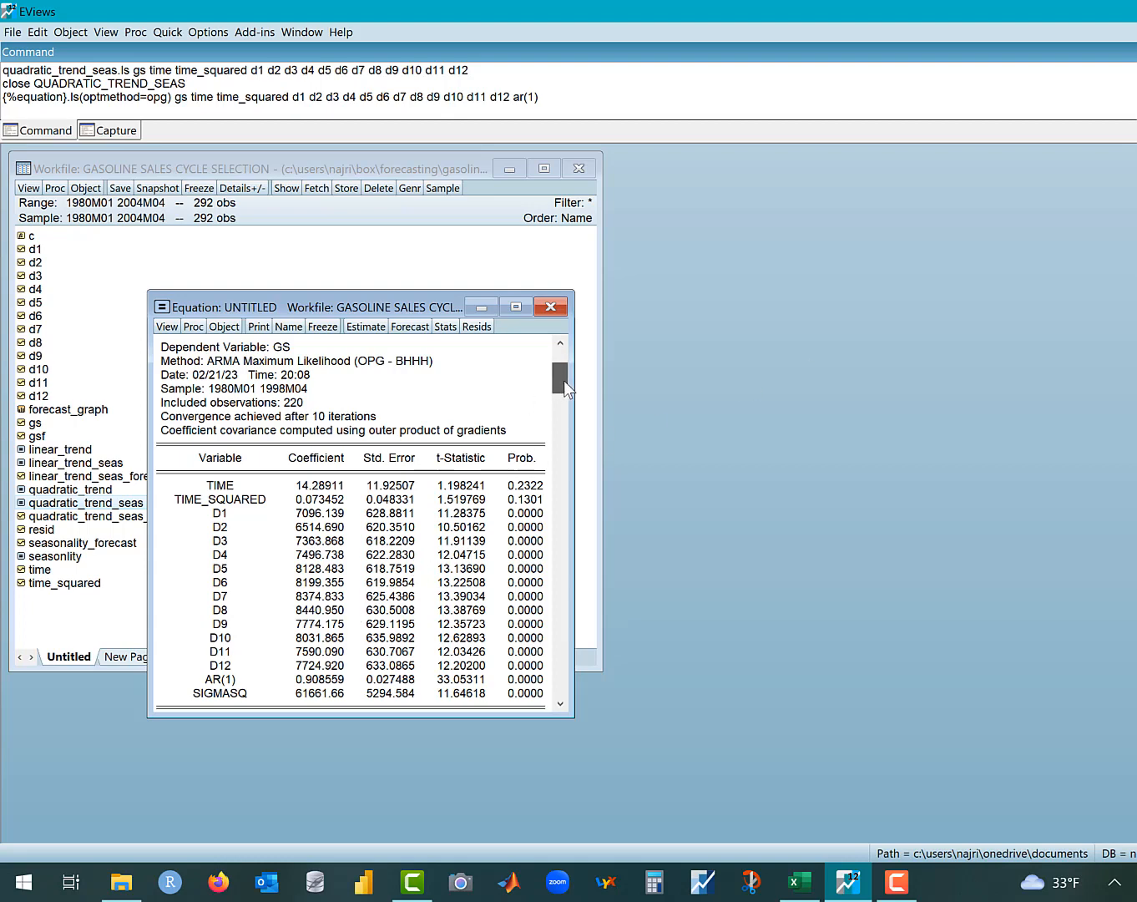
# - Transfer the AR(1) model's adjusted R-squared, 0.98576, from the EViews output to cell F13 of the Excel comparison table
pyautogui.moveTo(563, 380); pyautogui.dragTo(566, 678)
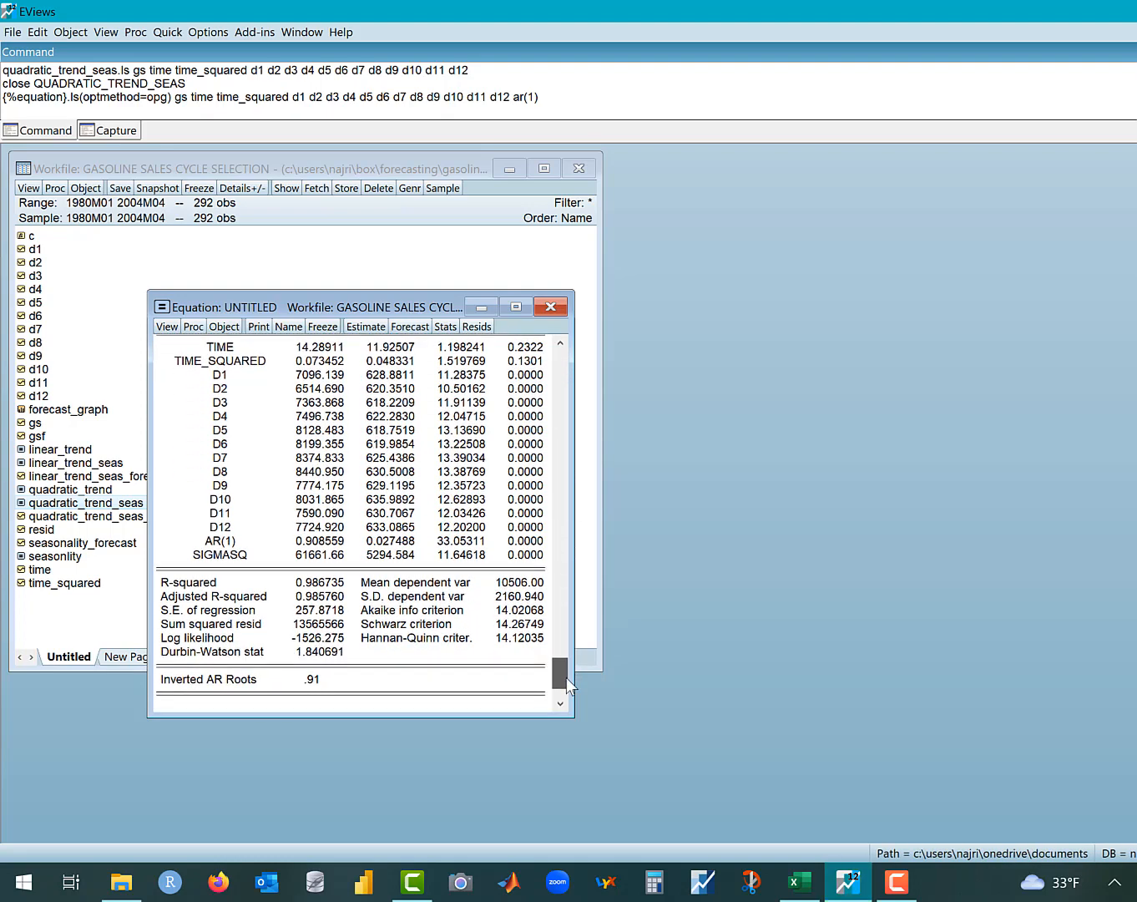
pyautogui.click(316, 582)
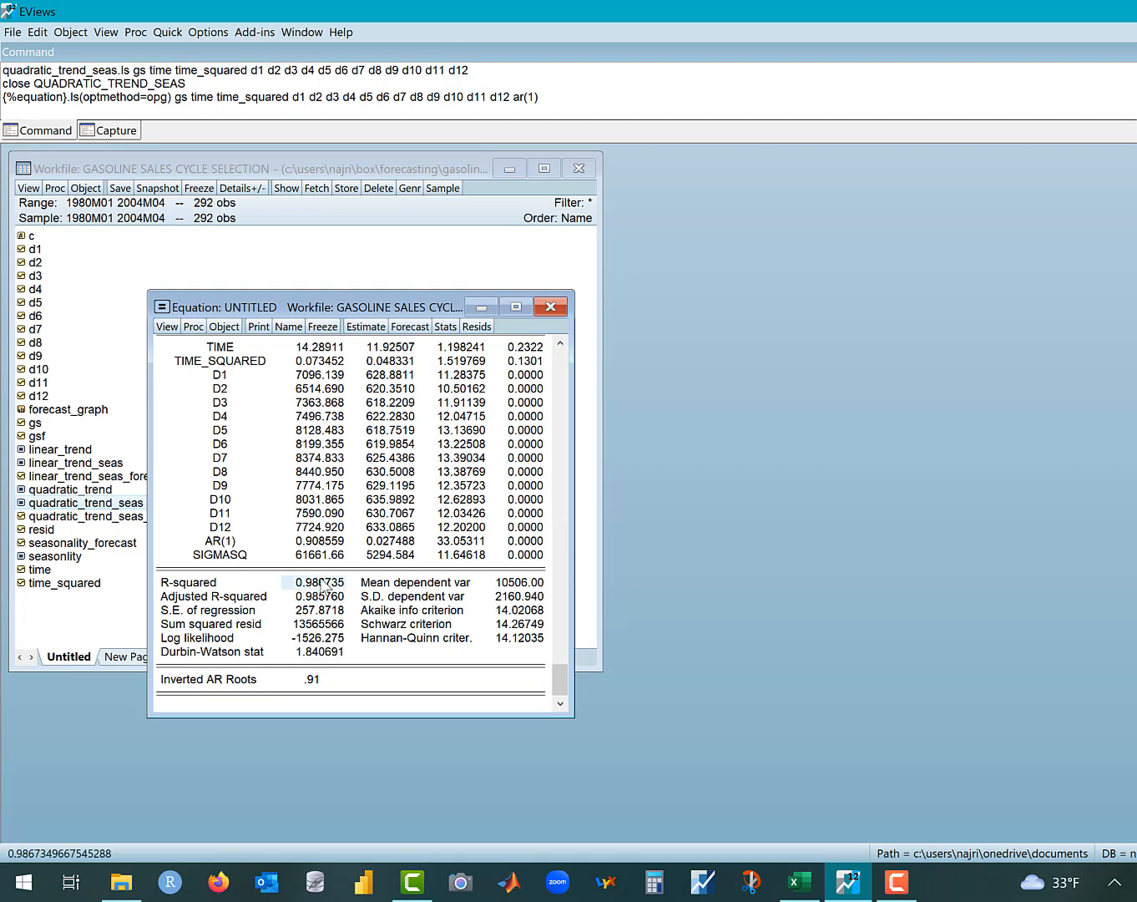
pyautogui.click(321, 599)
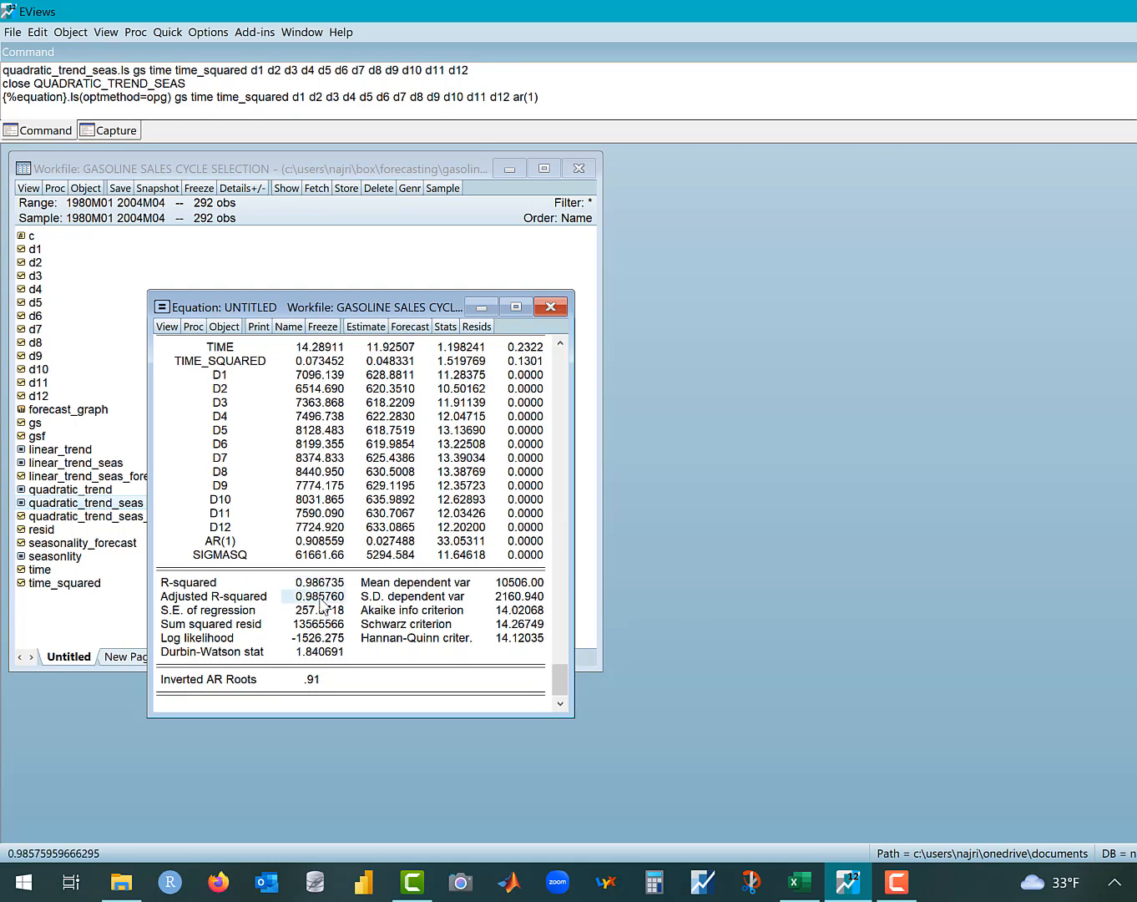
pyautogui.click(806, 894)
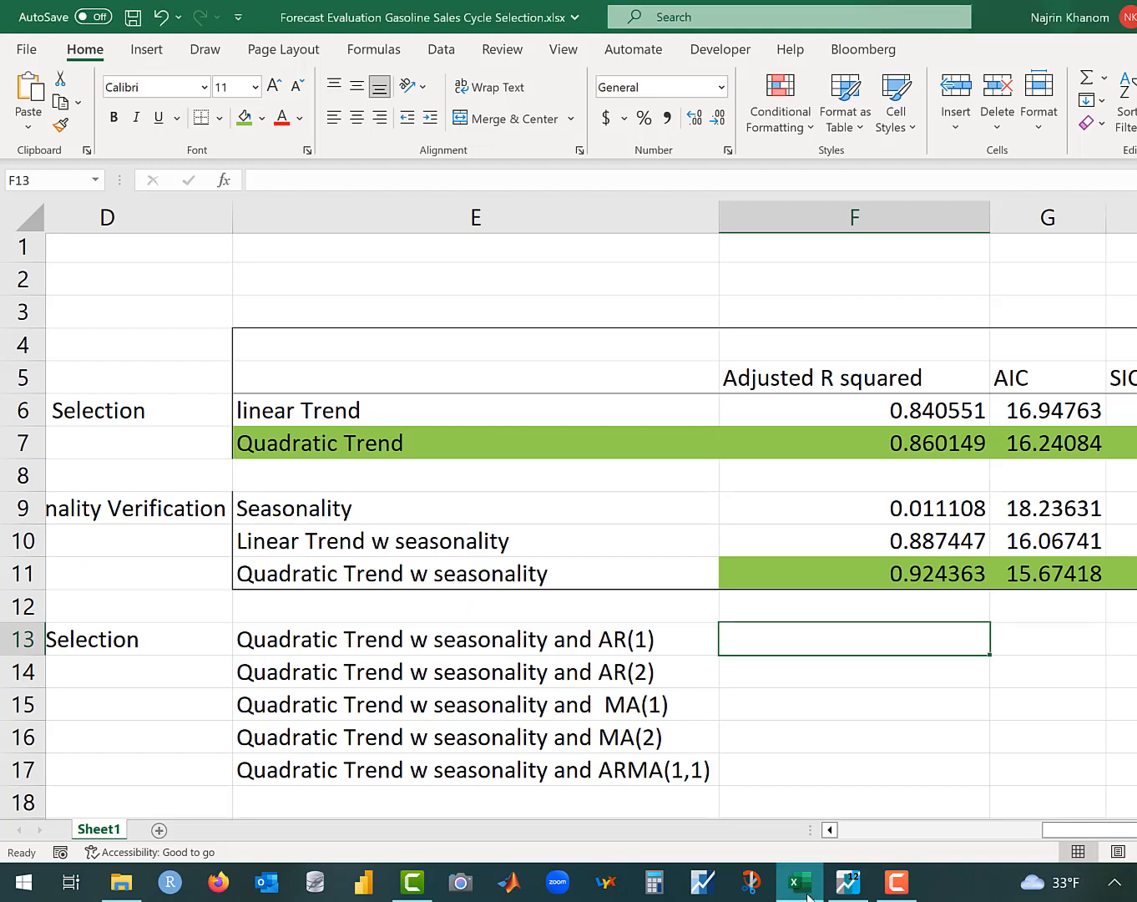
pyautogui.write('0.98576')
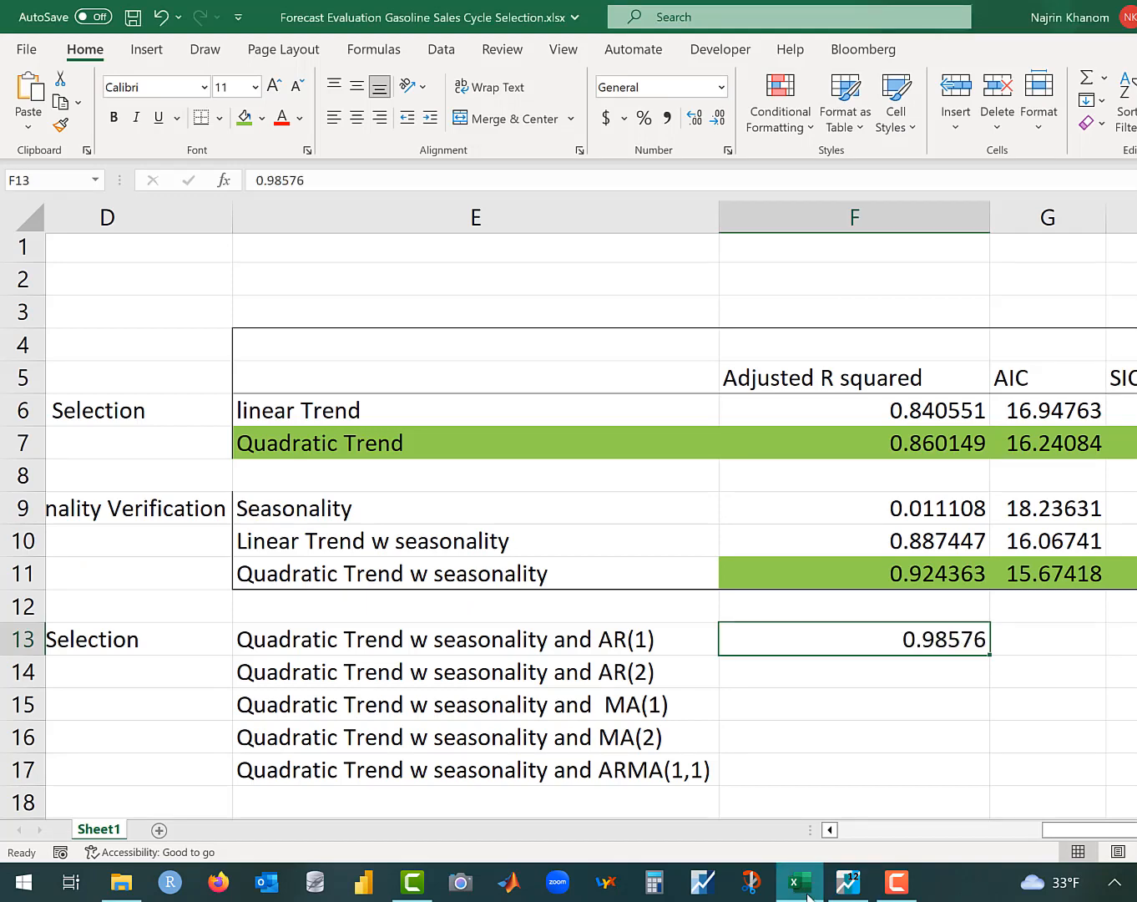
# - Transfer the AR(1) model's Akaike info criterion, 14.02068, from EViews to the AIC cell G13 in Excel
pyautogui.click(1010, 650)
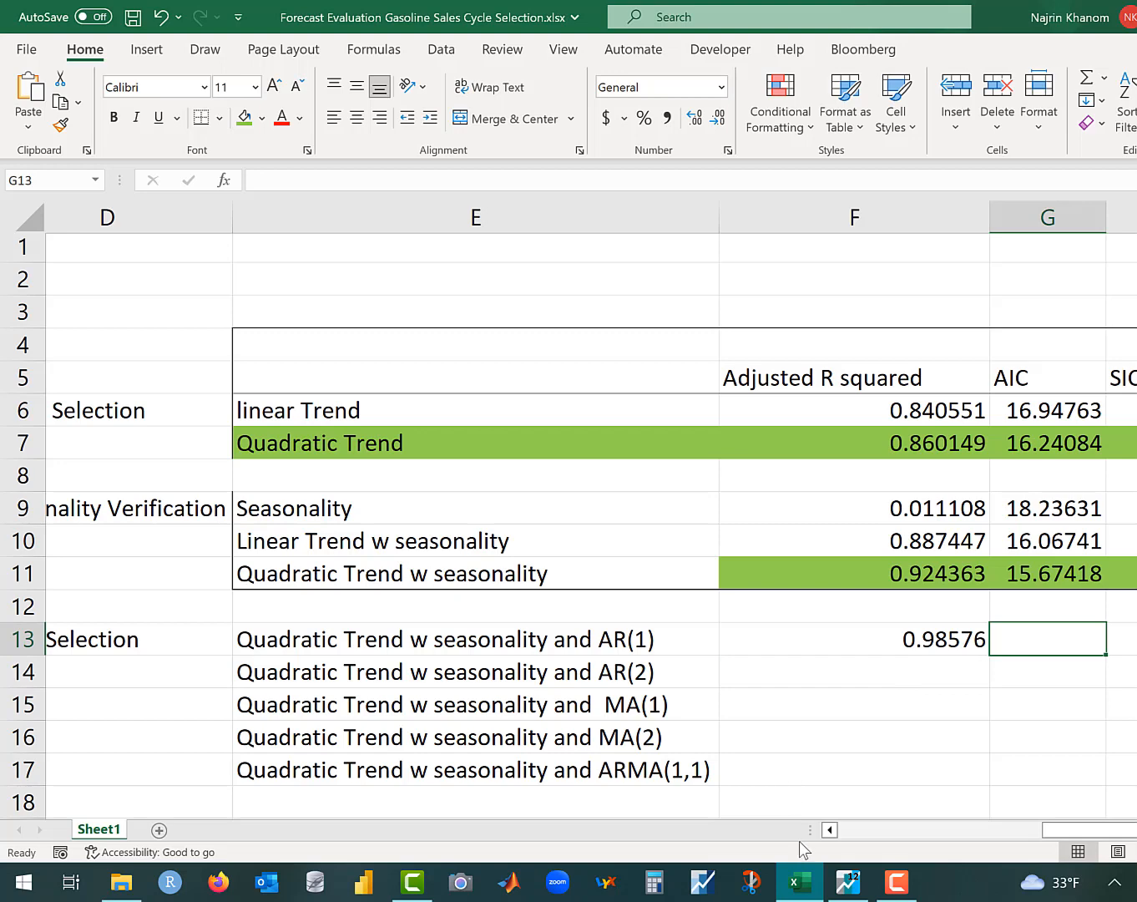
pyautogui.click(847, 881)
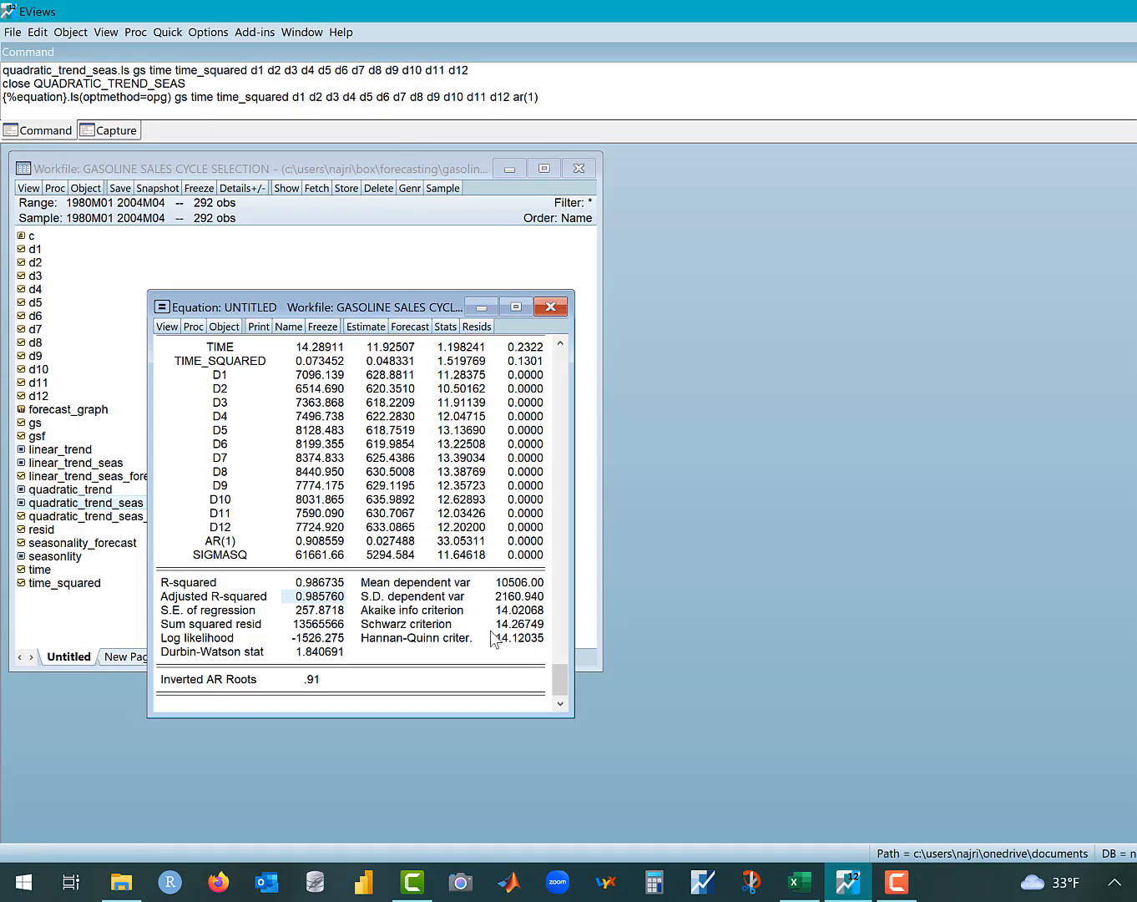
pyautogui.click(520, 613)
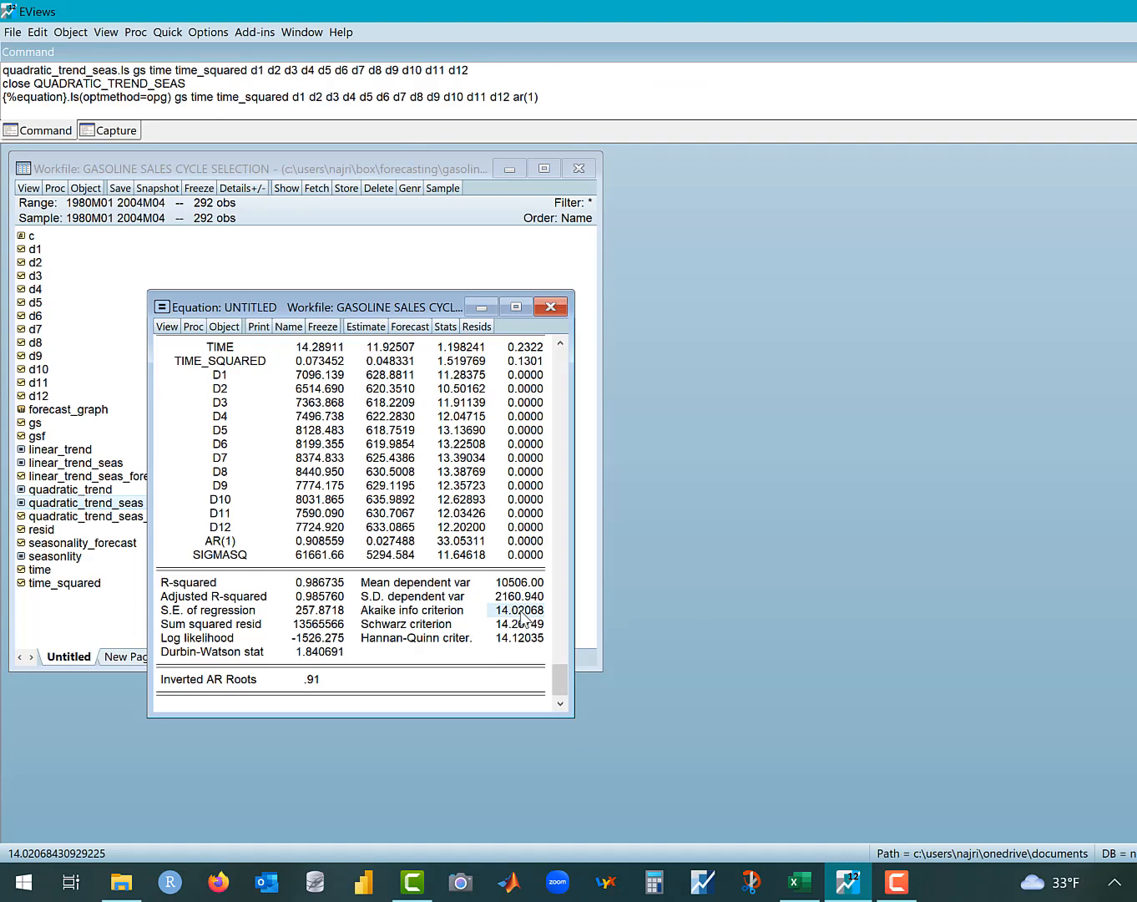
pyautogui.click(806, 886)
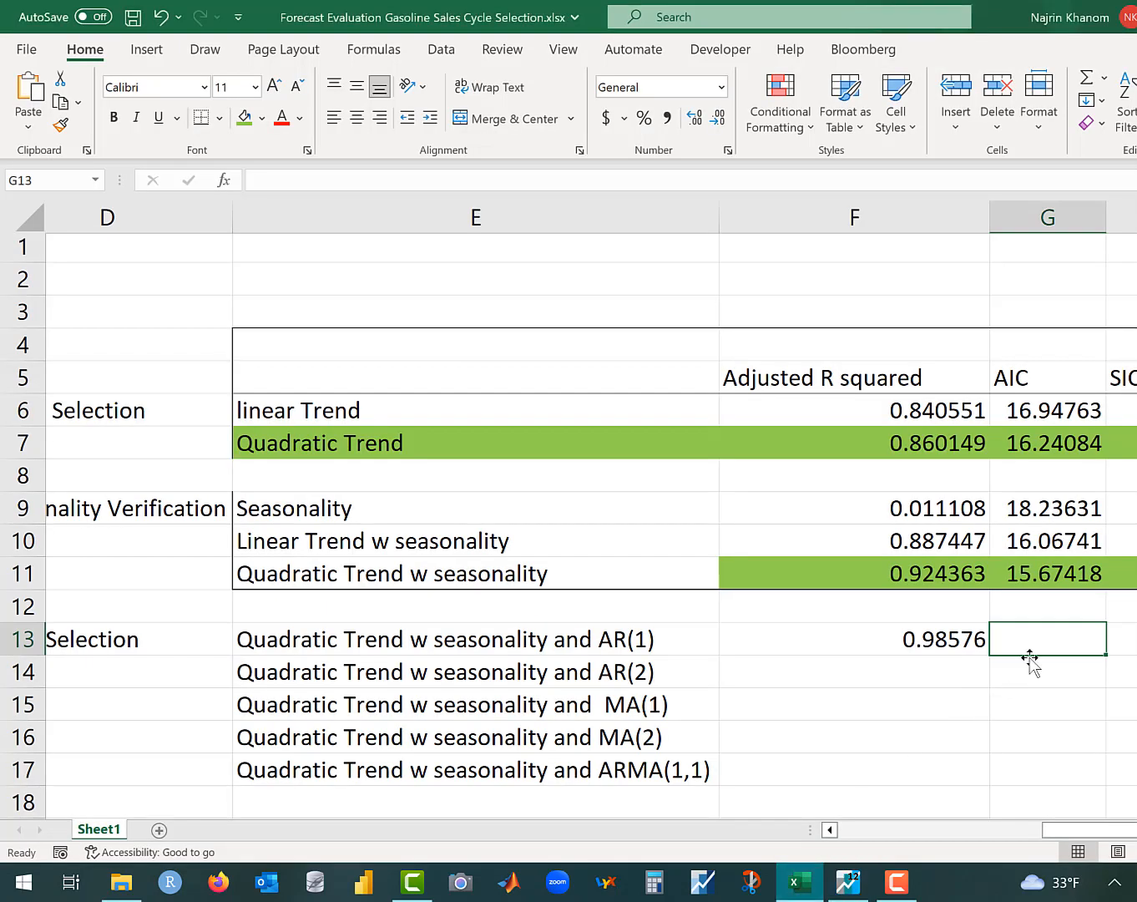
pyautogui.write('14.02068')
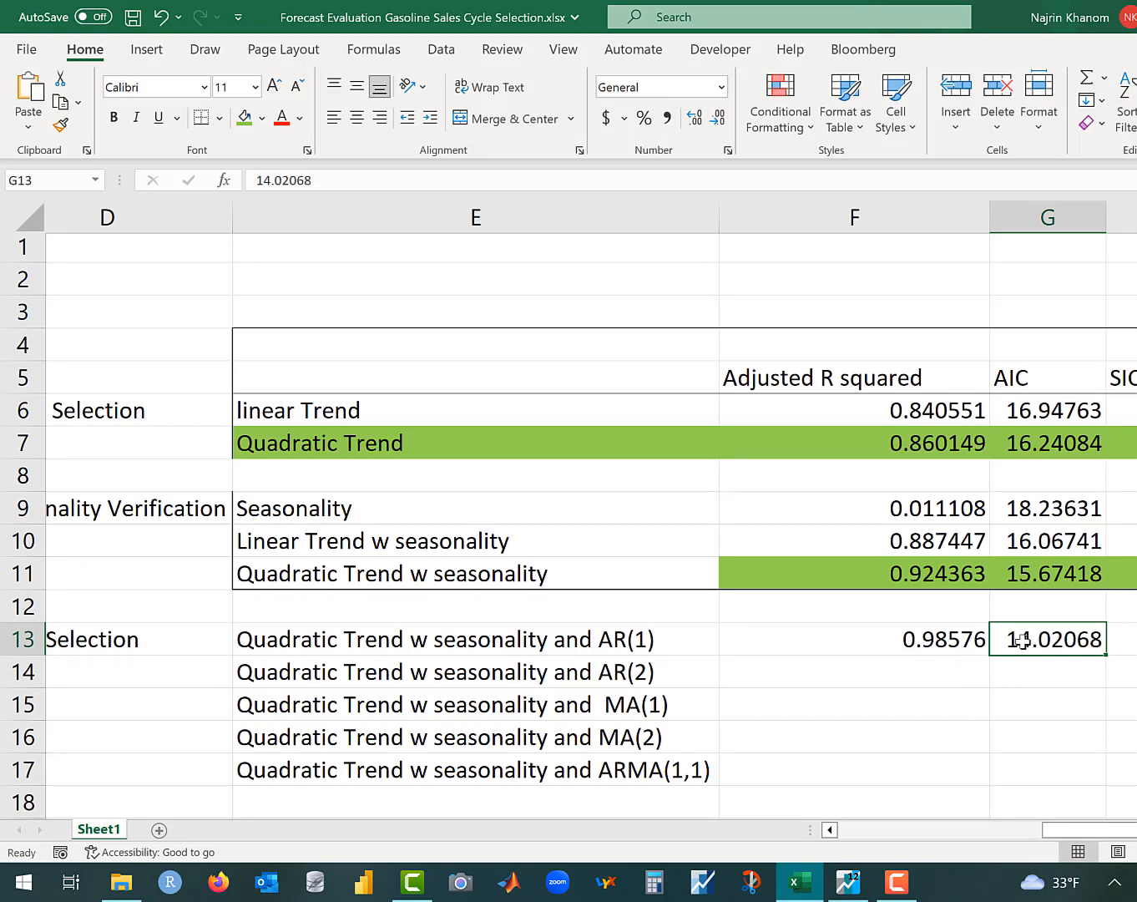
# - Transfer the AR(1) model's Schwarz criterion, 14.26749, from the EViews output to the SIC cell H13 in Excel
pyautogui.moveTo(809, 885)
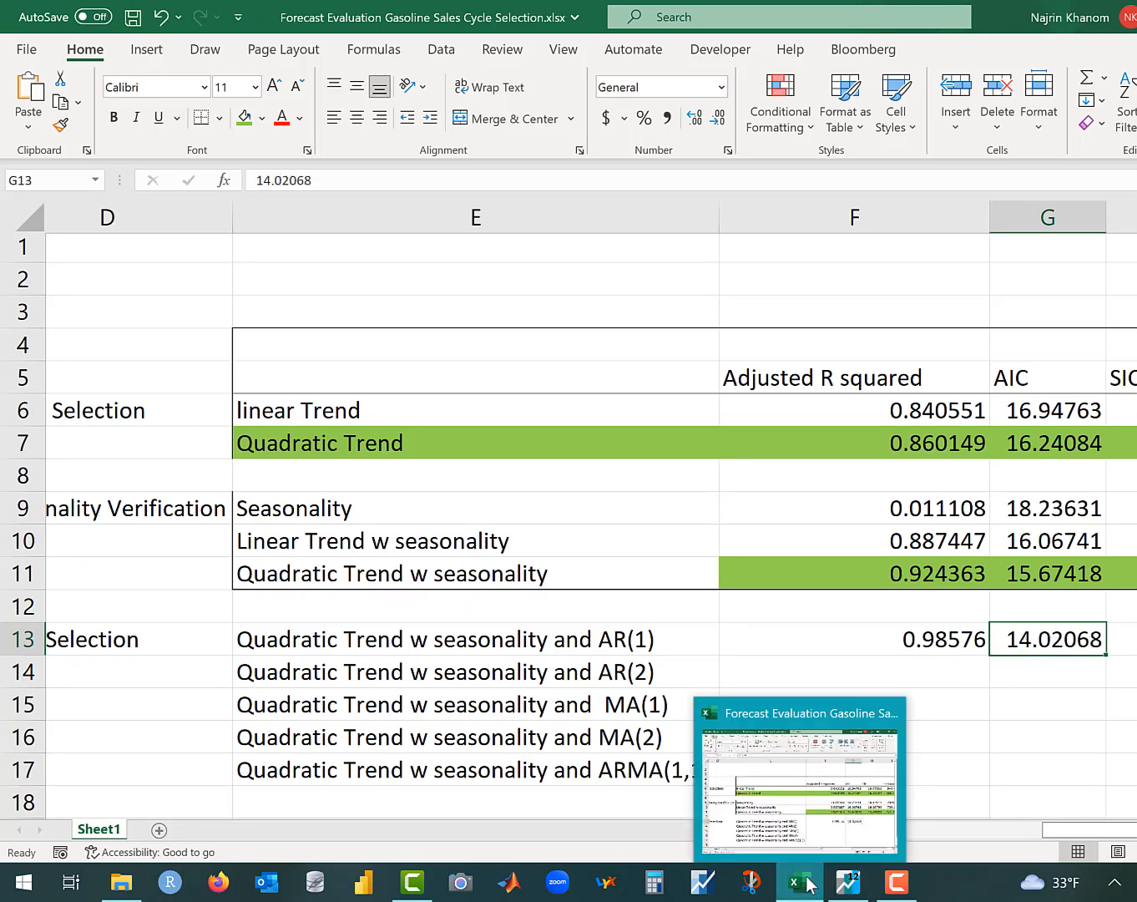
pyautogui.hotkey('alt', 'Tab')
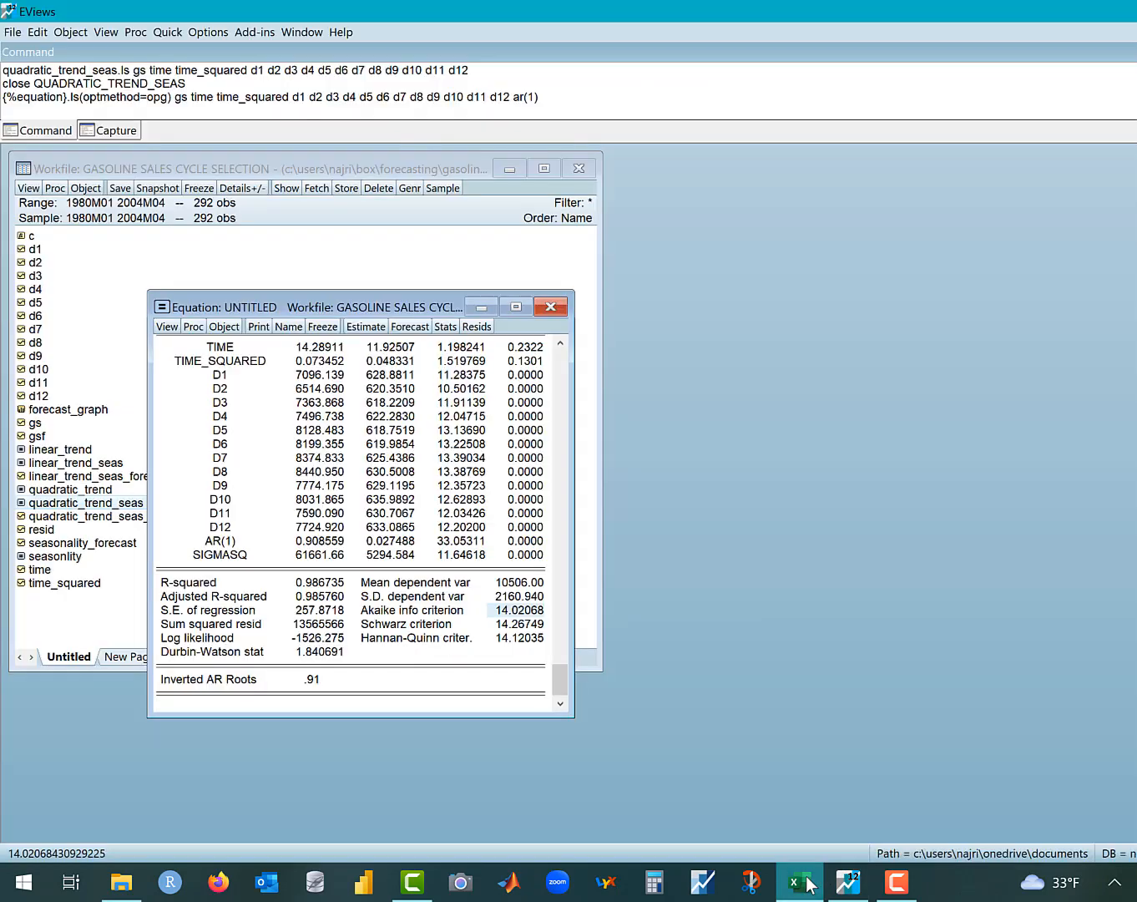
pyautogui.click(533, 625)
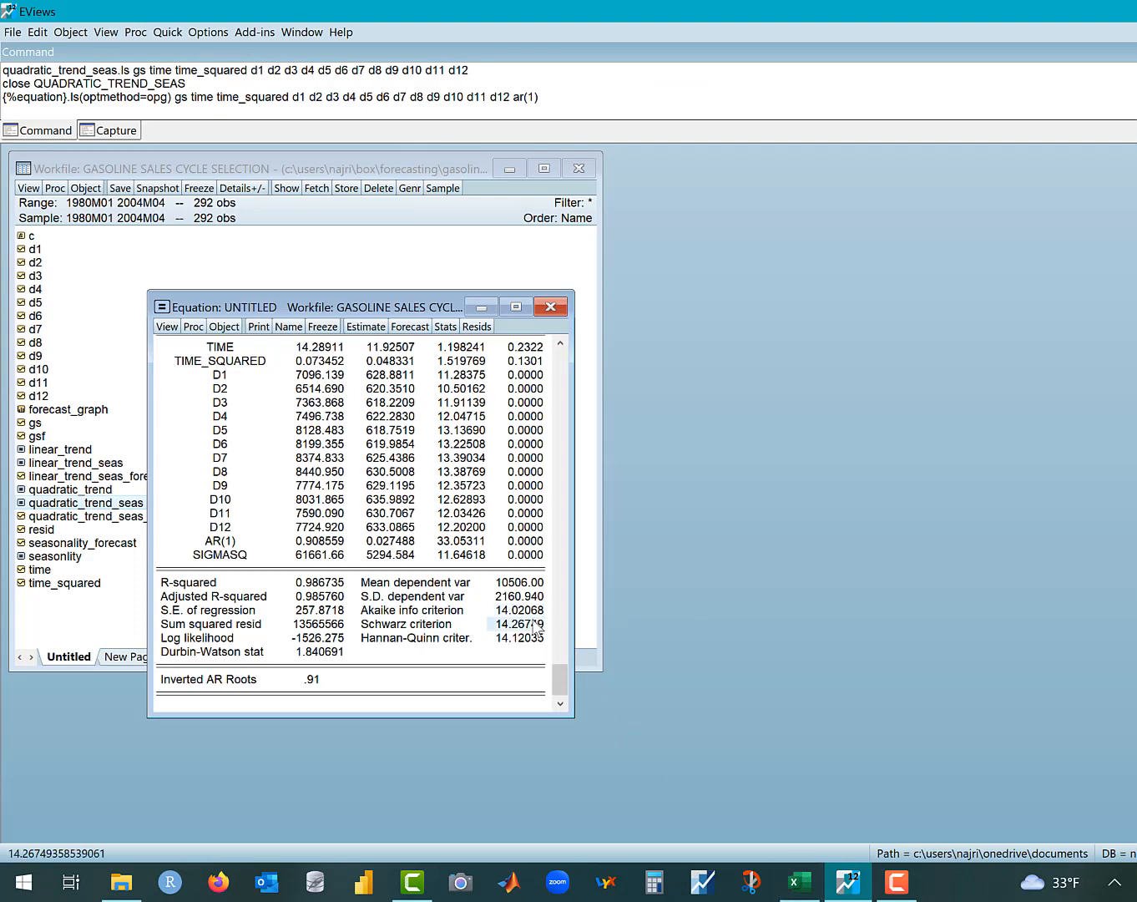
pyautogui.click(803, 883)
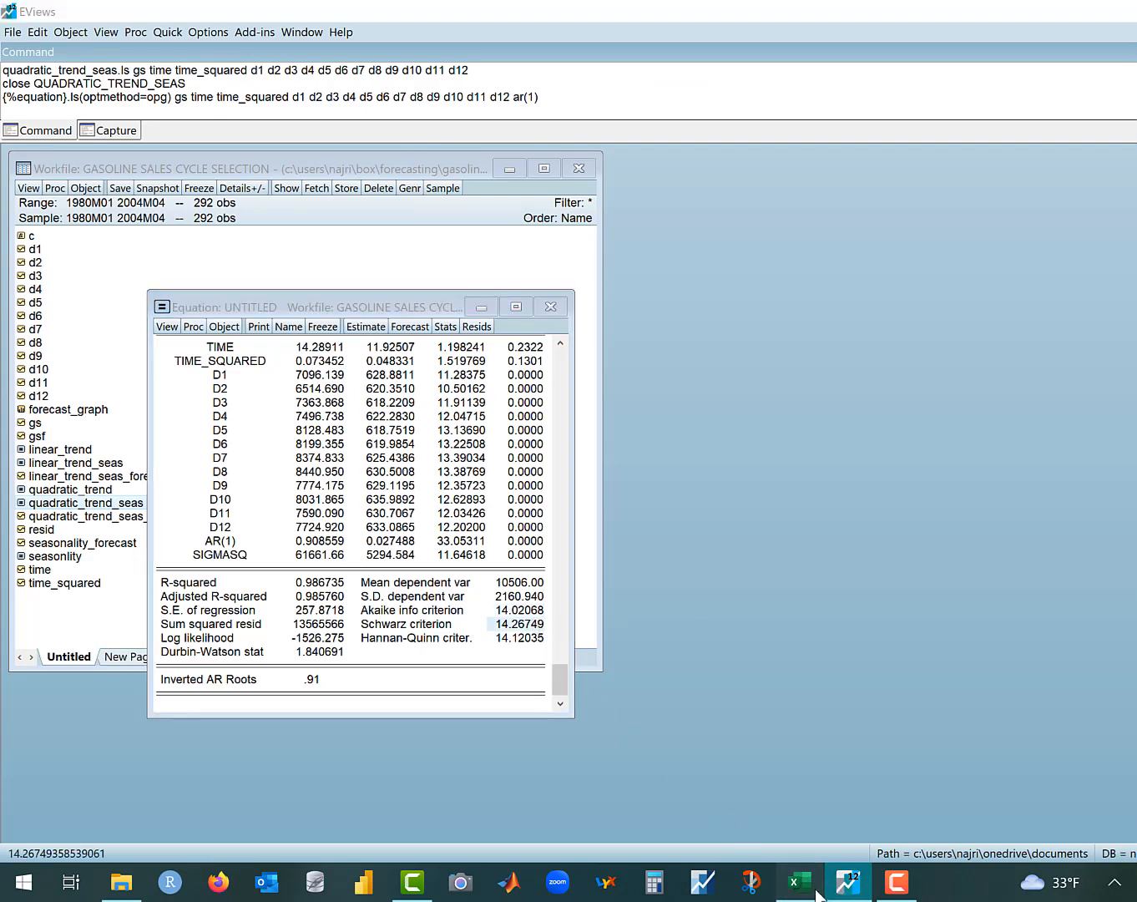
pyautogui.click(1133, 644)
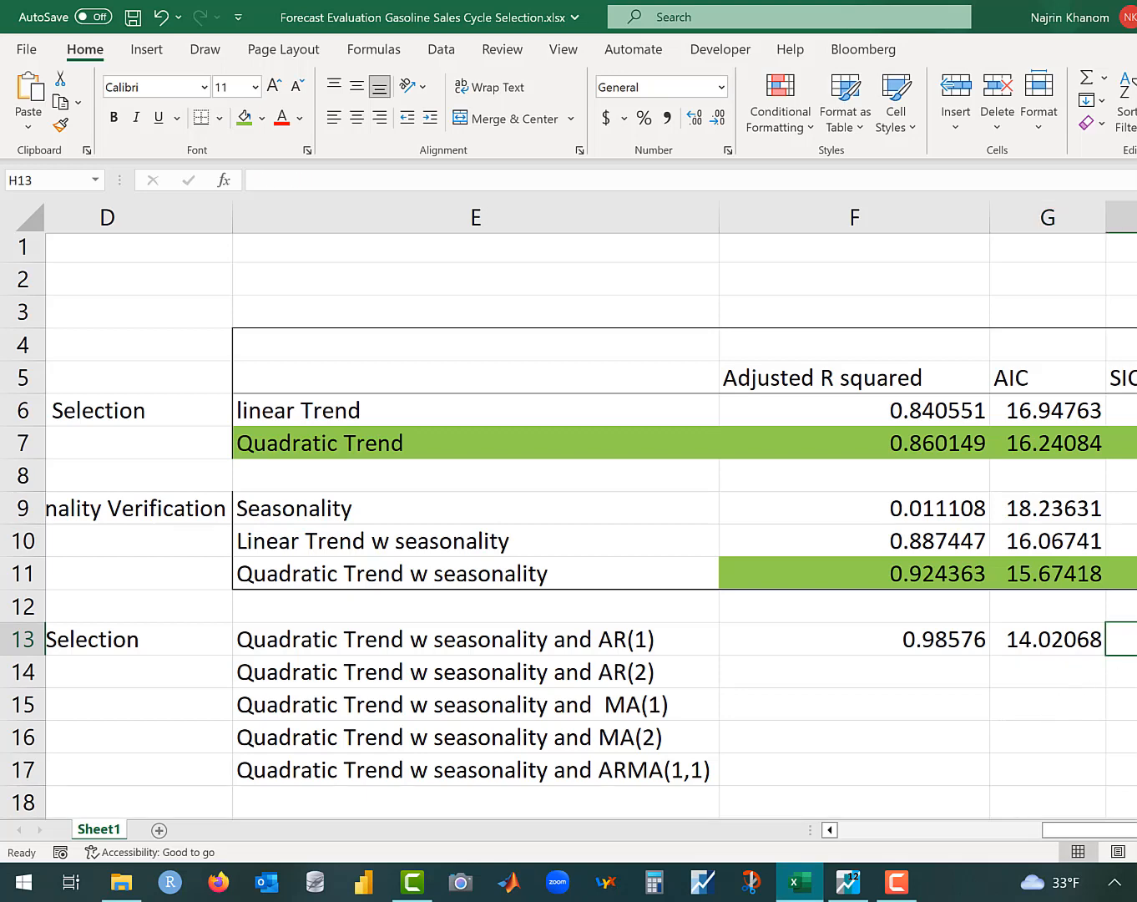
pyautogui.write('14.26749')
pyautogui.hscroll(3, 1000, 710)
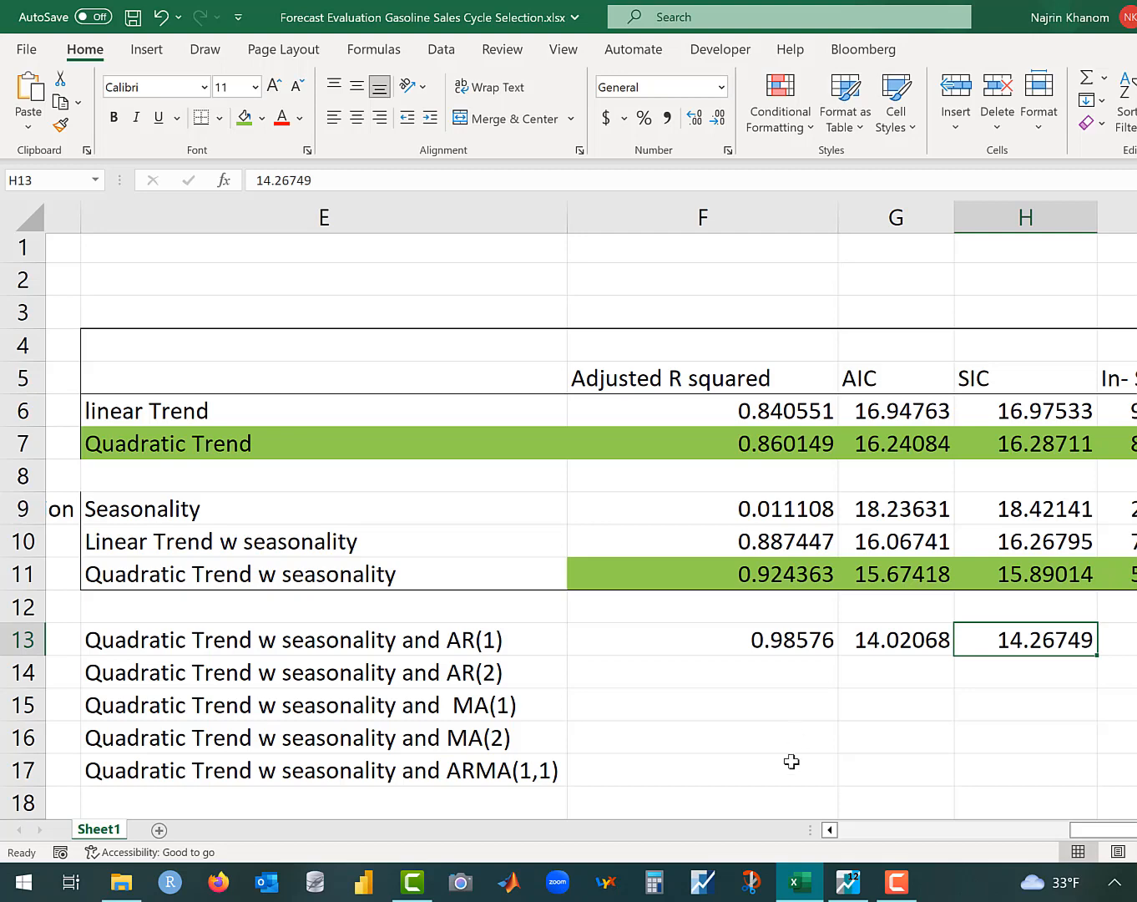
# - In EViews, forecast gsf from the AR(1) equation over 1980m01 1998m04 with a Forecast & Actuals graph, without inserting out-of-sample actuals
pyautogui.moveTo(849, 894)
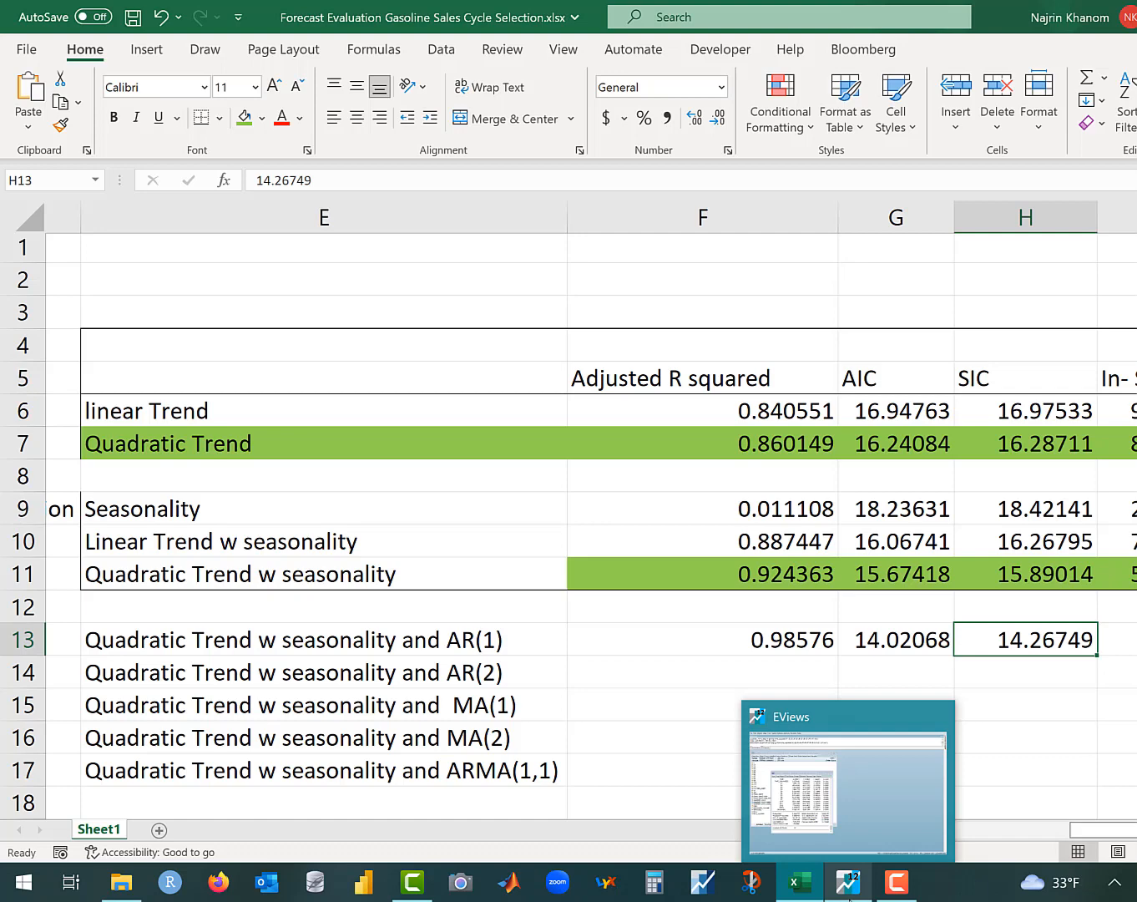
pyautogui.click(849, 893)
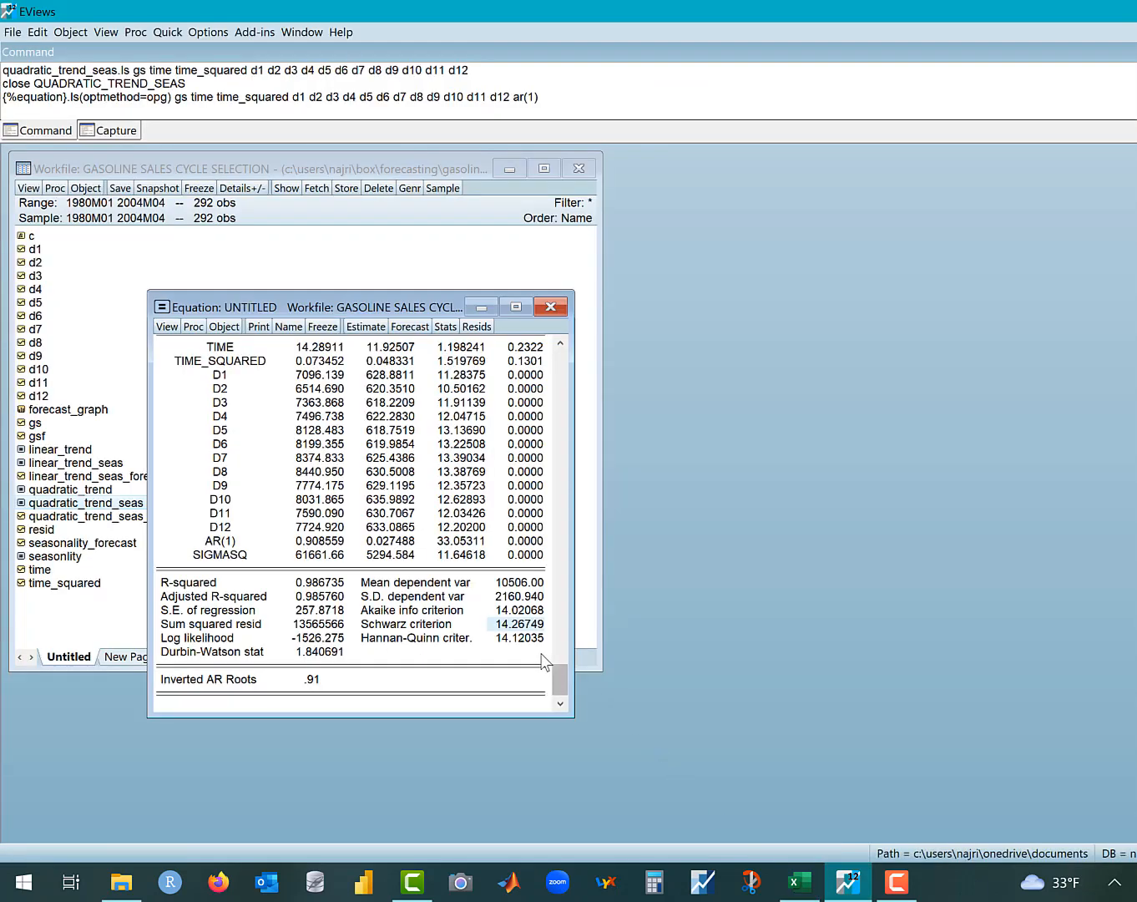
pyautogui.click(409, 331)
pyautogui.click(250, 532)
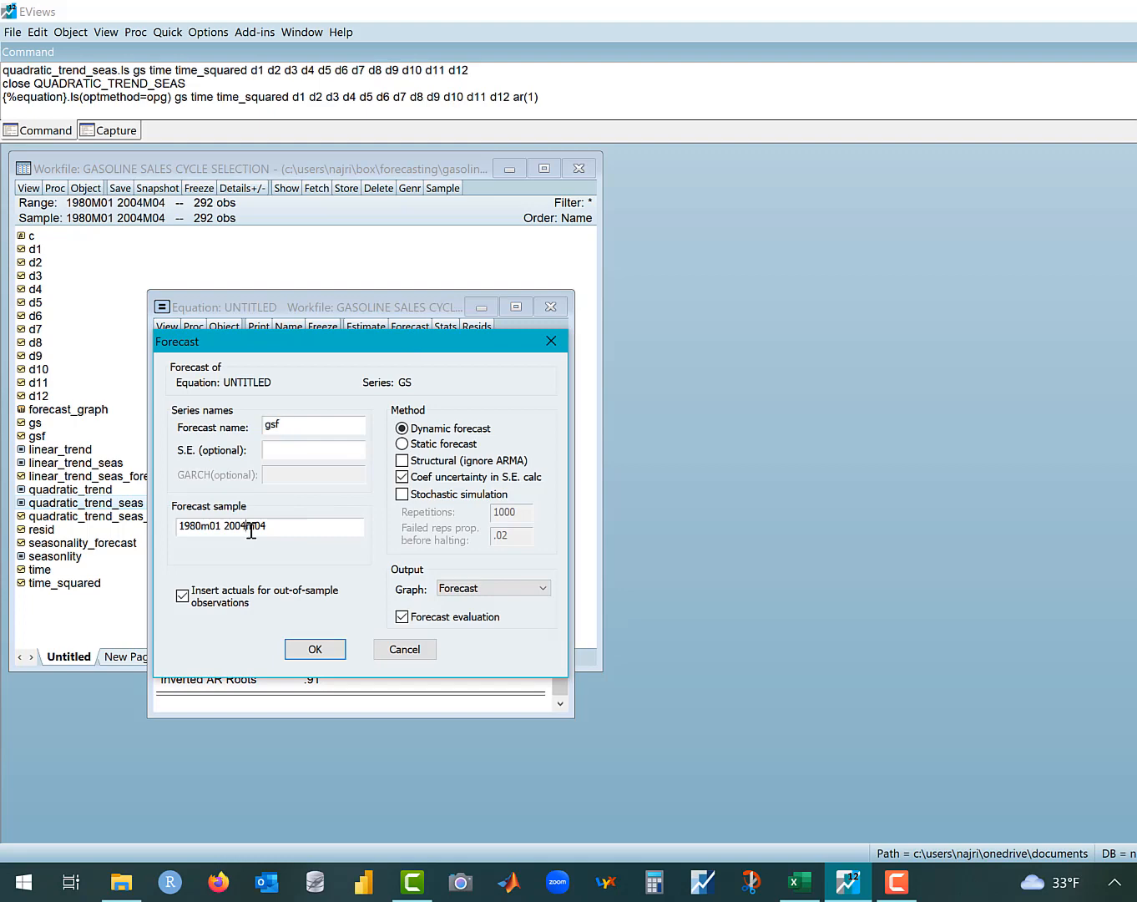
pyautogui.press('BackSpace')
pyautogui.press('BackSpace')
pyautogui.write('1998')
pyautogui.click(485, 588)
pyautogui.click(490, 628)
pyautogui.click(334, 654)
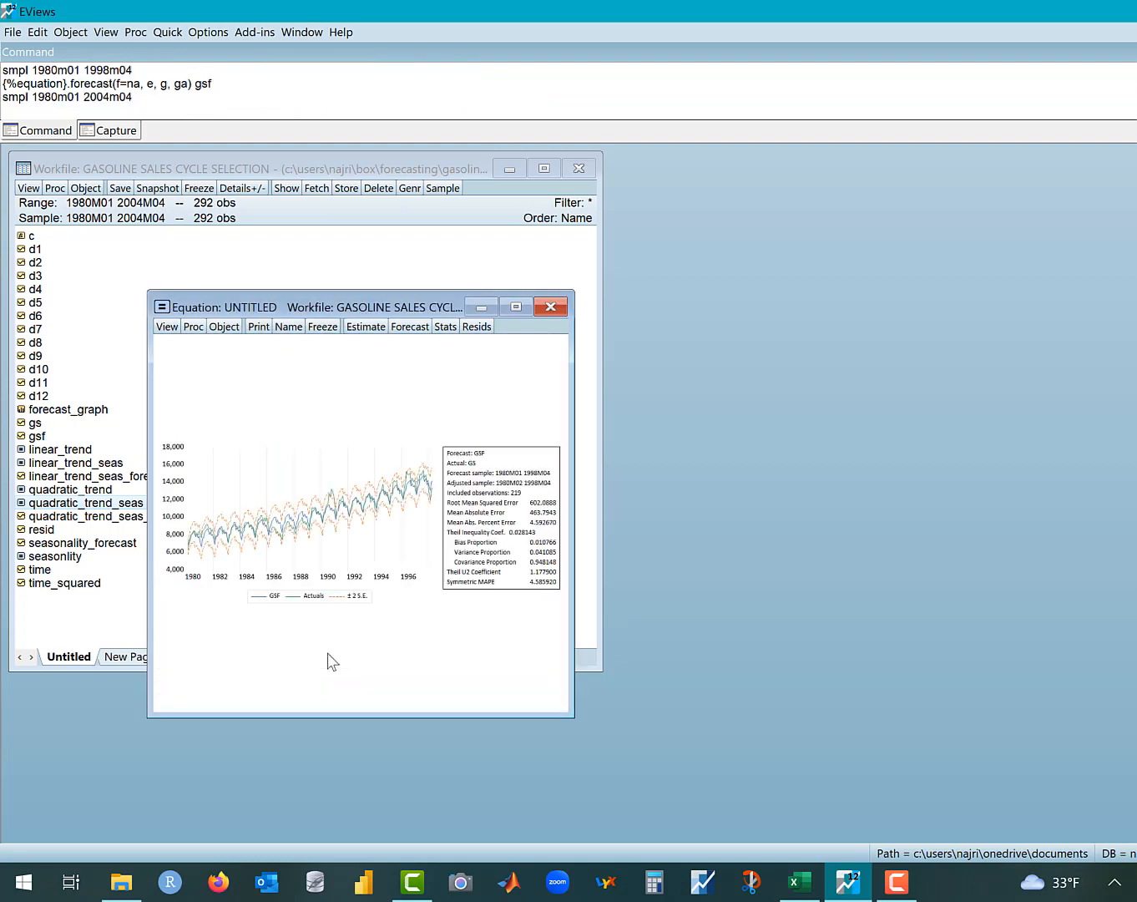
# - Enlarge the forecast output and record its root mean squared error, 602.0888, in the In-Sample cell I13 in Excel
pyautogui.click(515, 307)
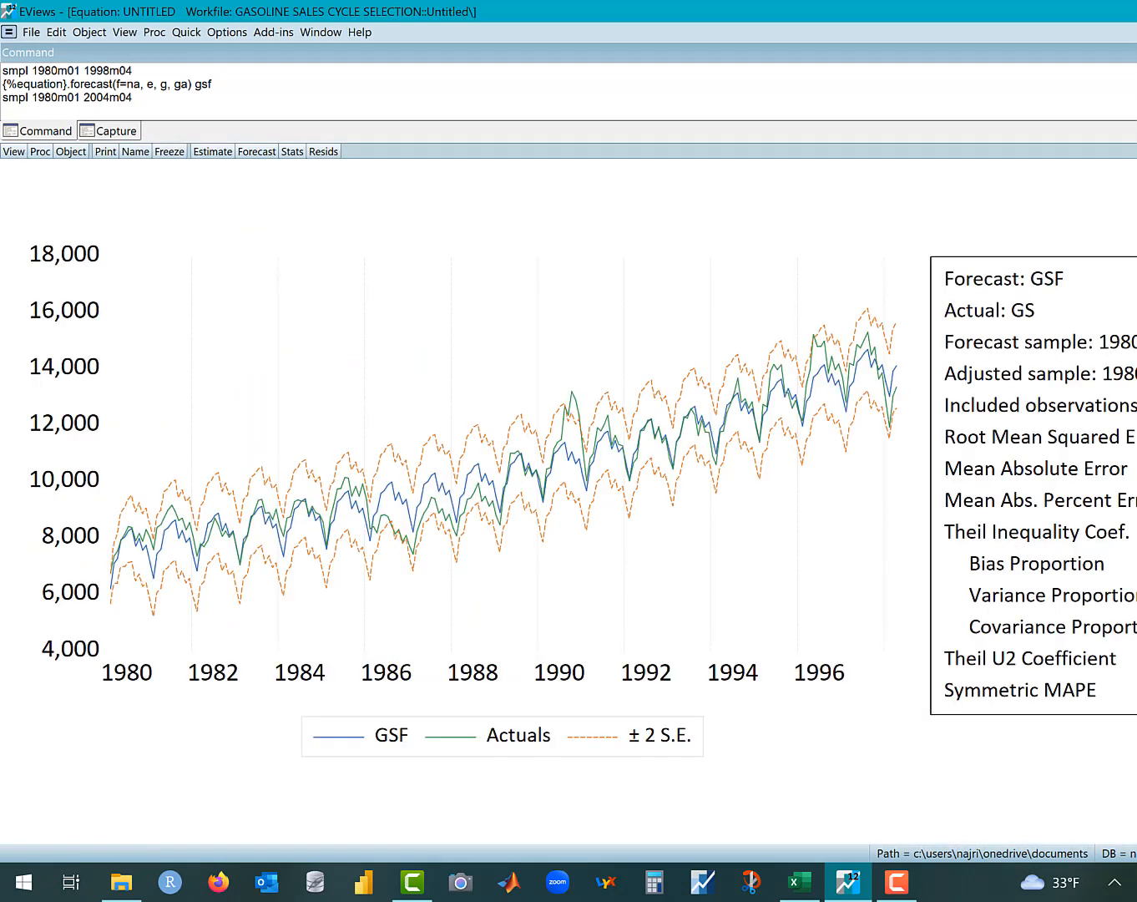
pyautogui.doubleClick(1086, 484)
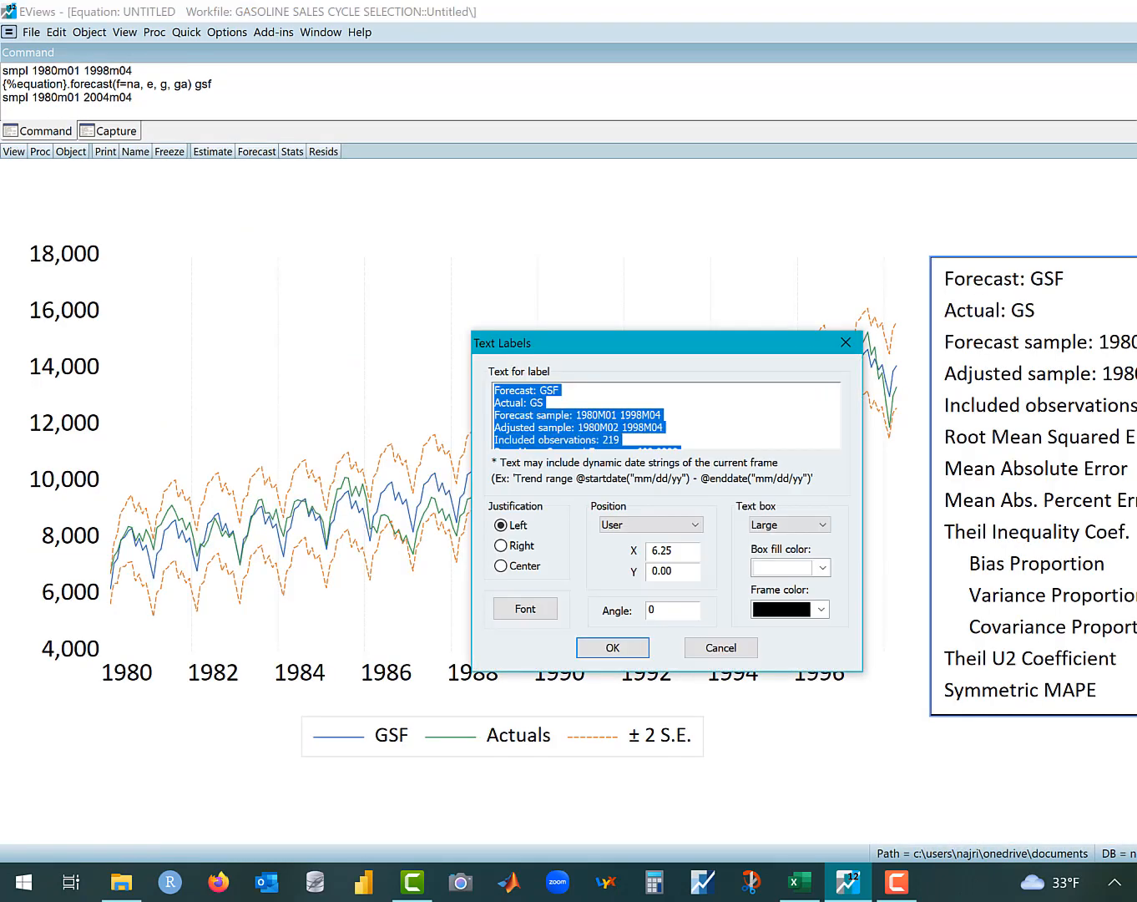
pyautogui.click(680, 438)
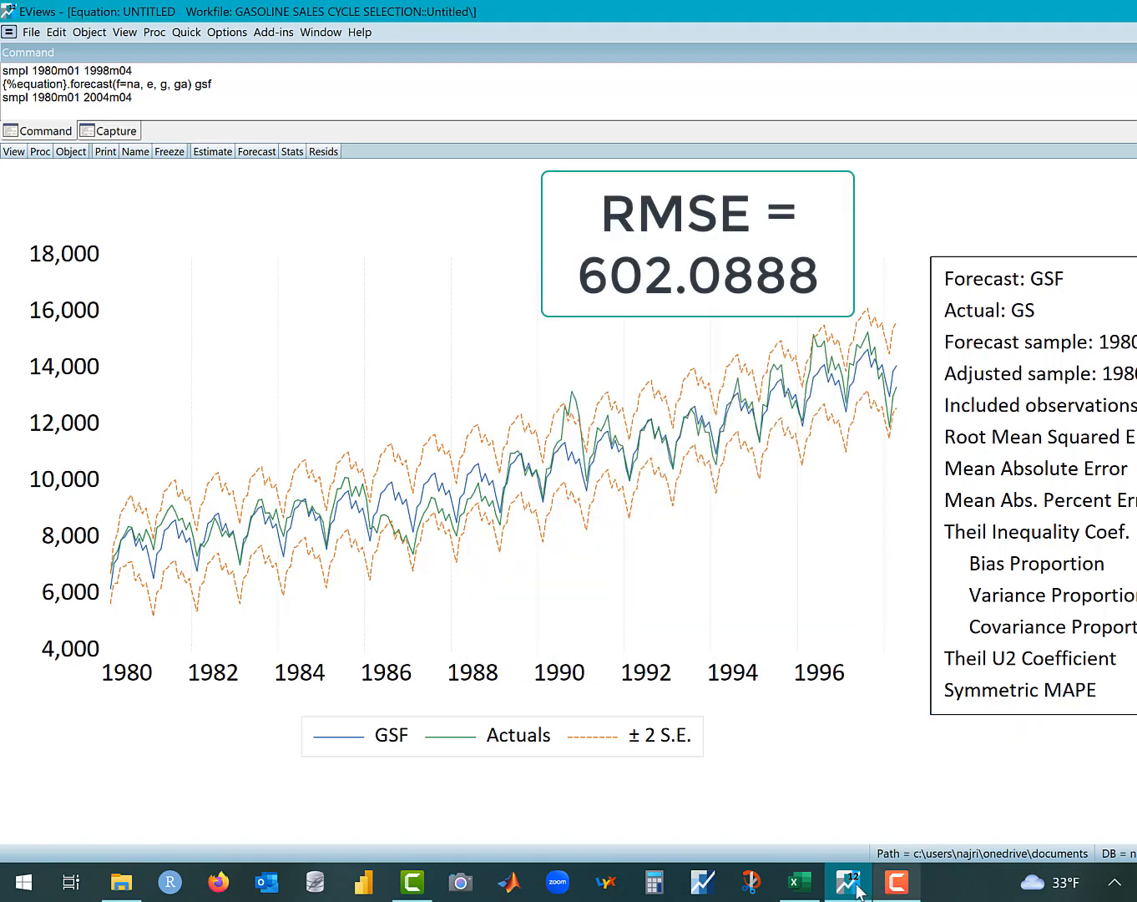
pyautogui.click(786, 894)
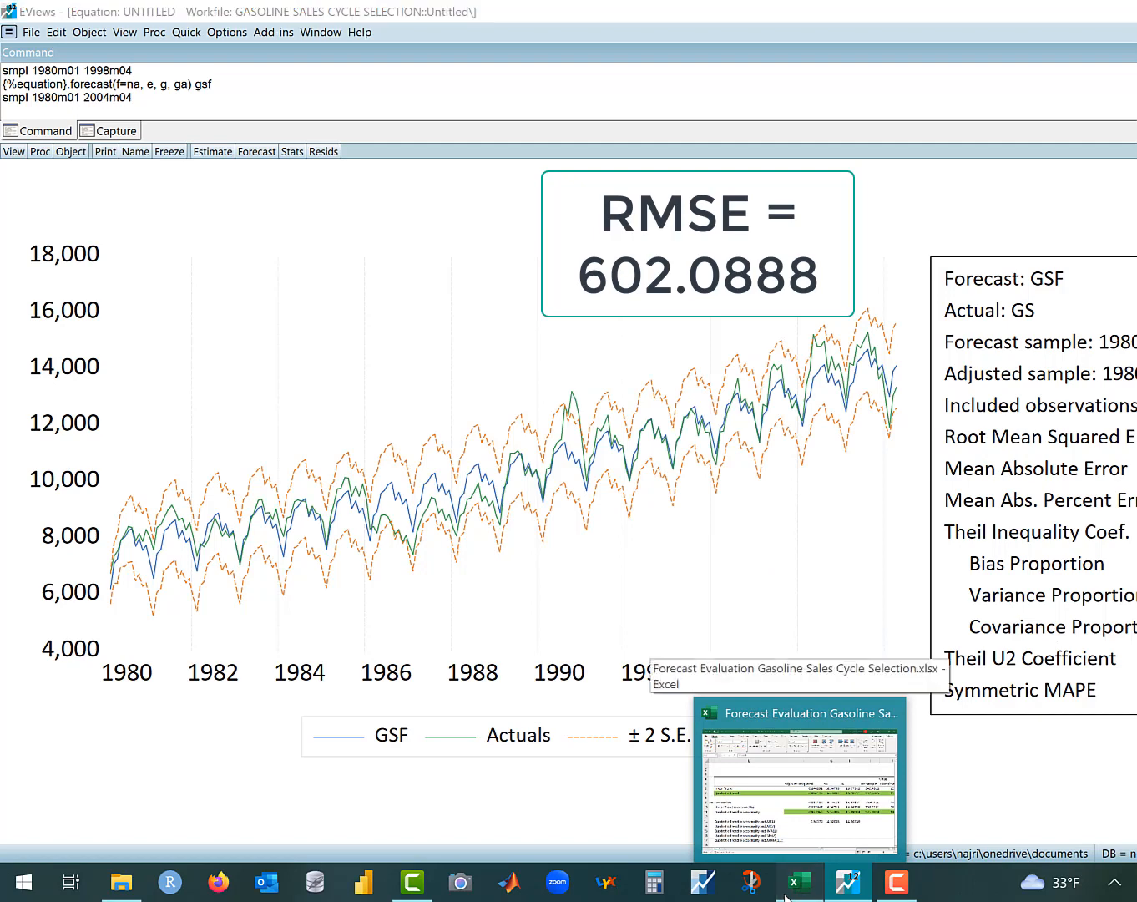
pyautogui.click(1117, 640)
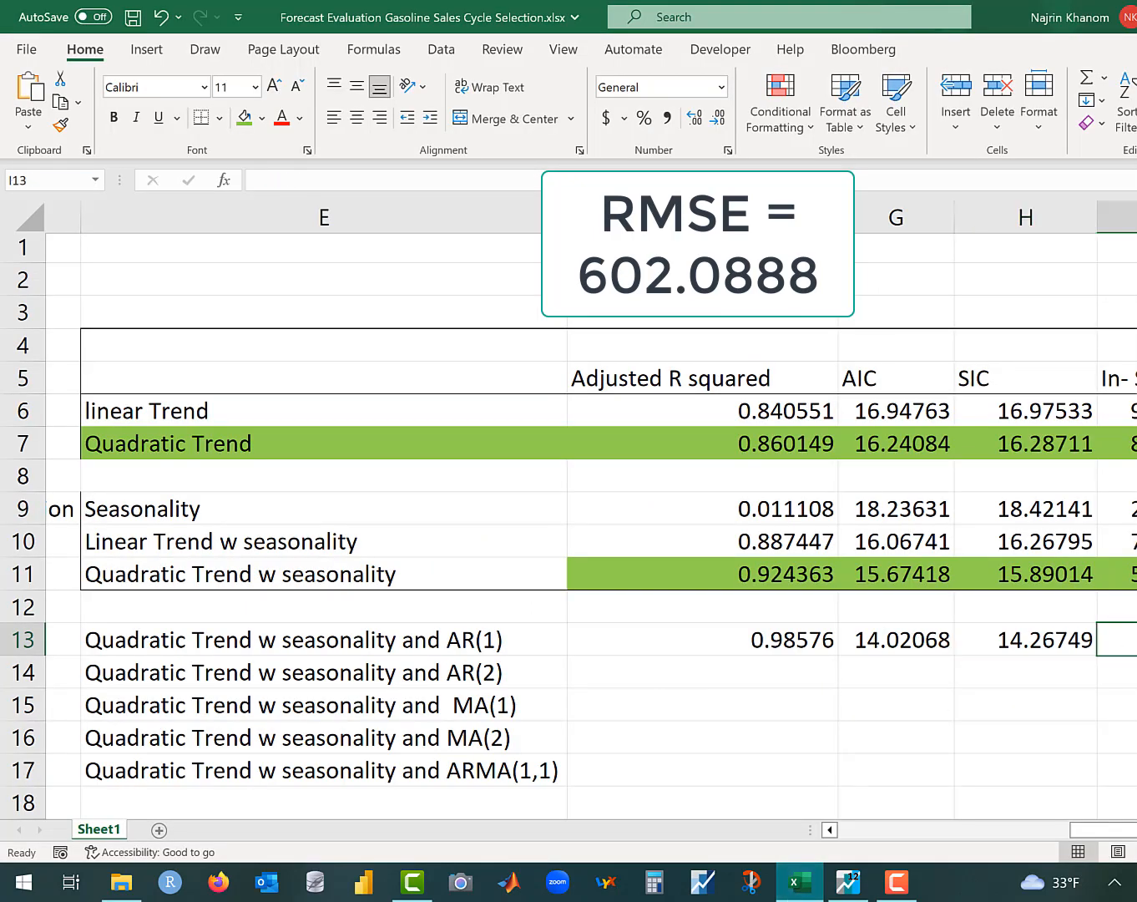
pyautogui.write('602.')
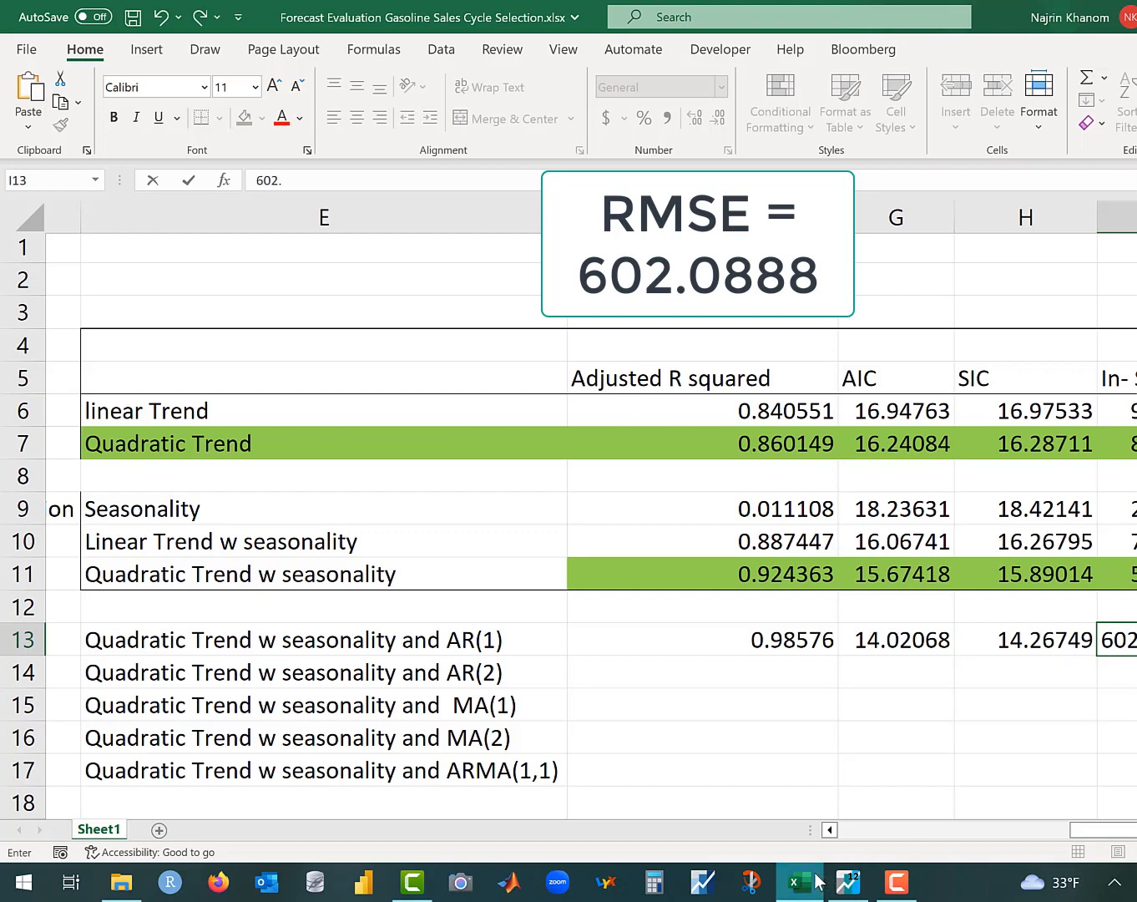
pyautogui.click(849, 881)
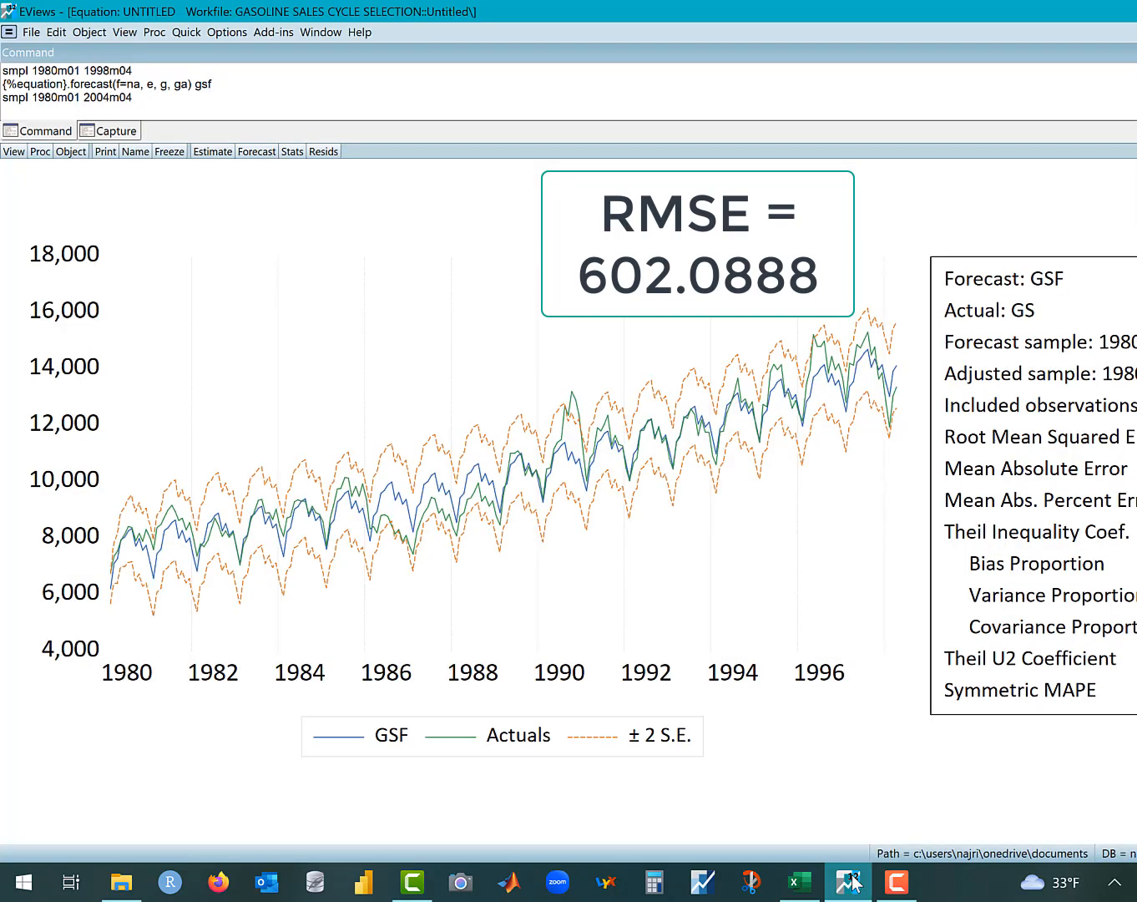
pyautogui.click(851, 881)
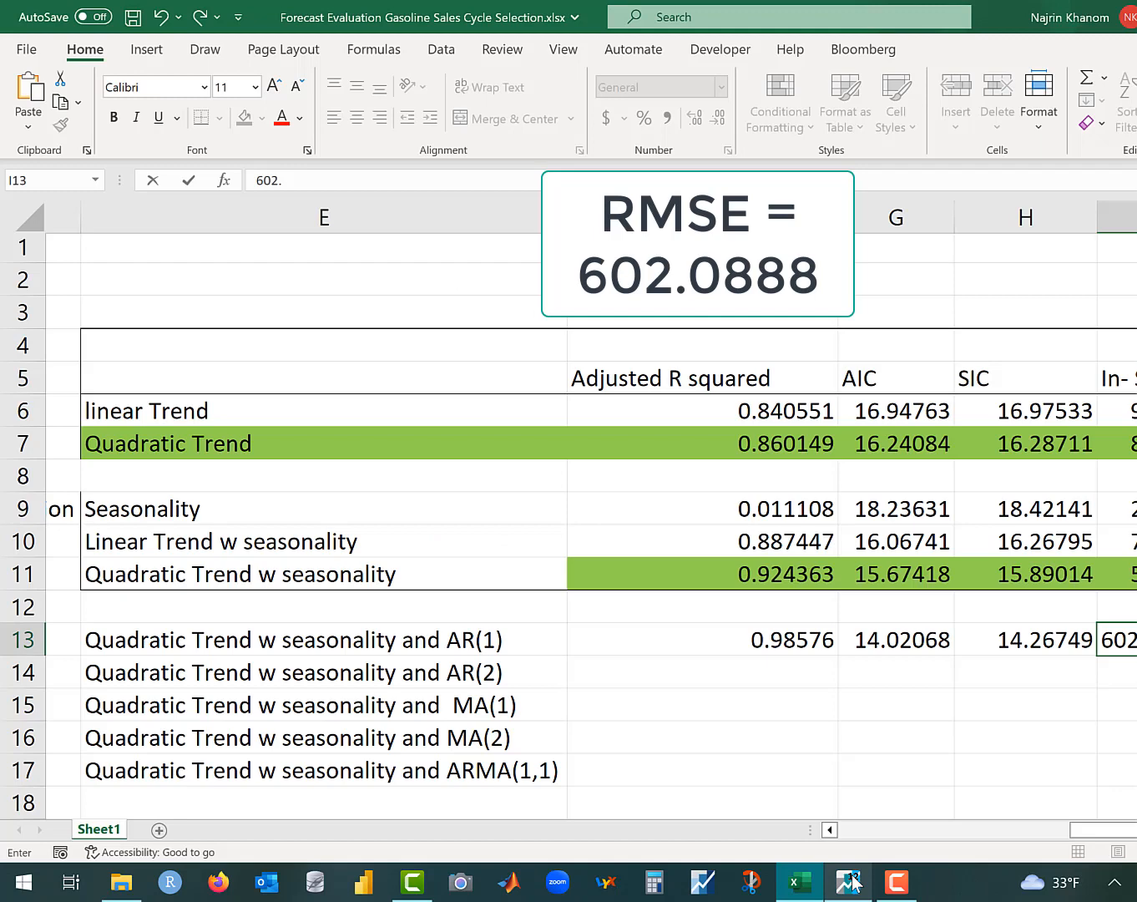
pyautogui.press('Return')
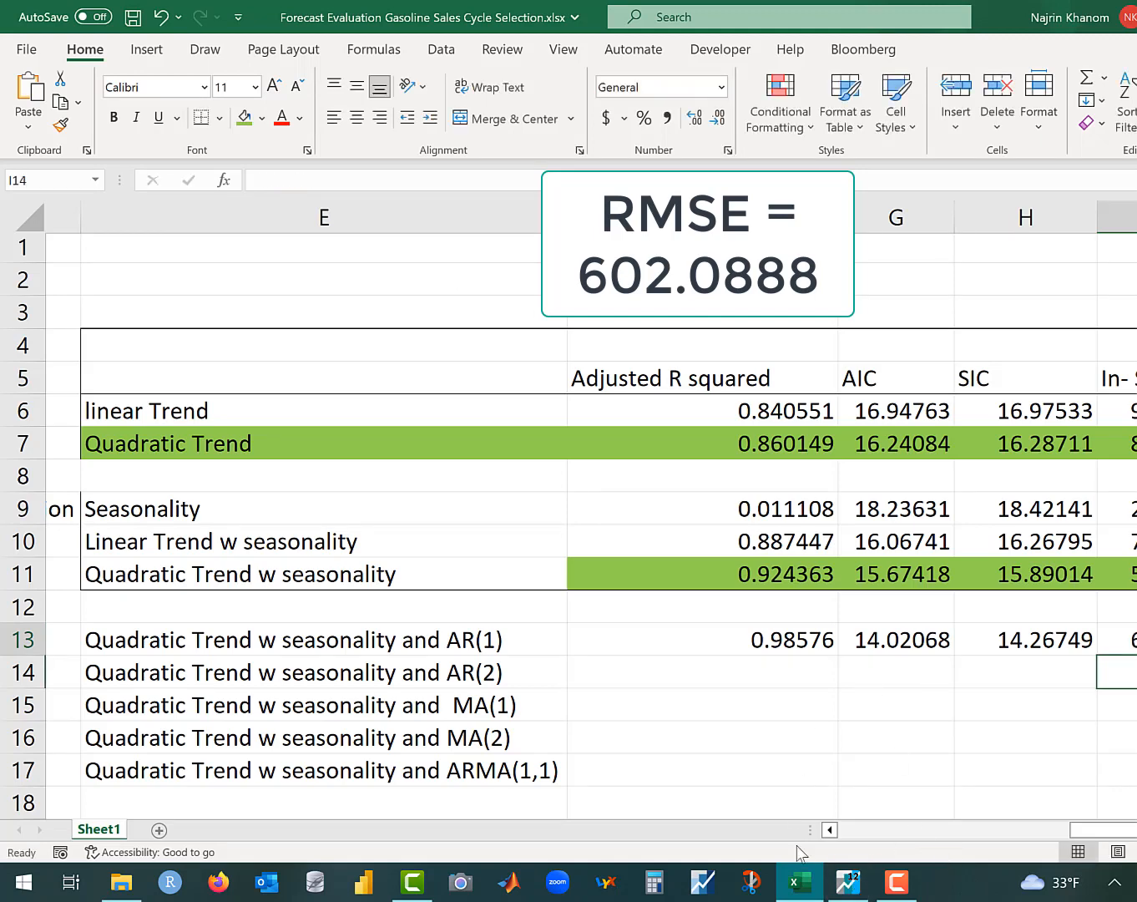
# - Start another forecast in EViews and set its sample to the out-of-sample period copied from Excel cell B4, 1998M05 2001M04
pyautogui.click(849, 884)
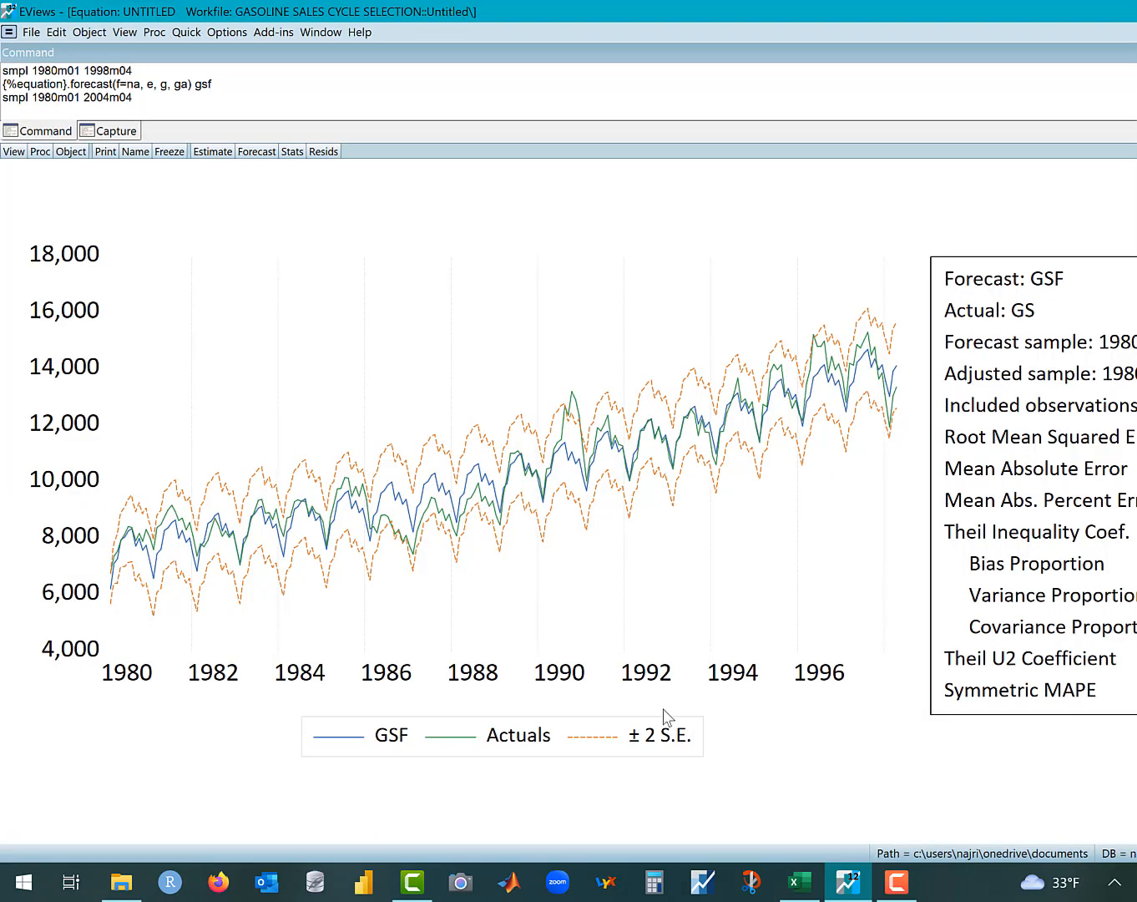
pyautogui.click(252, 152)
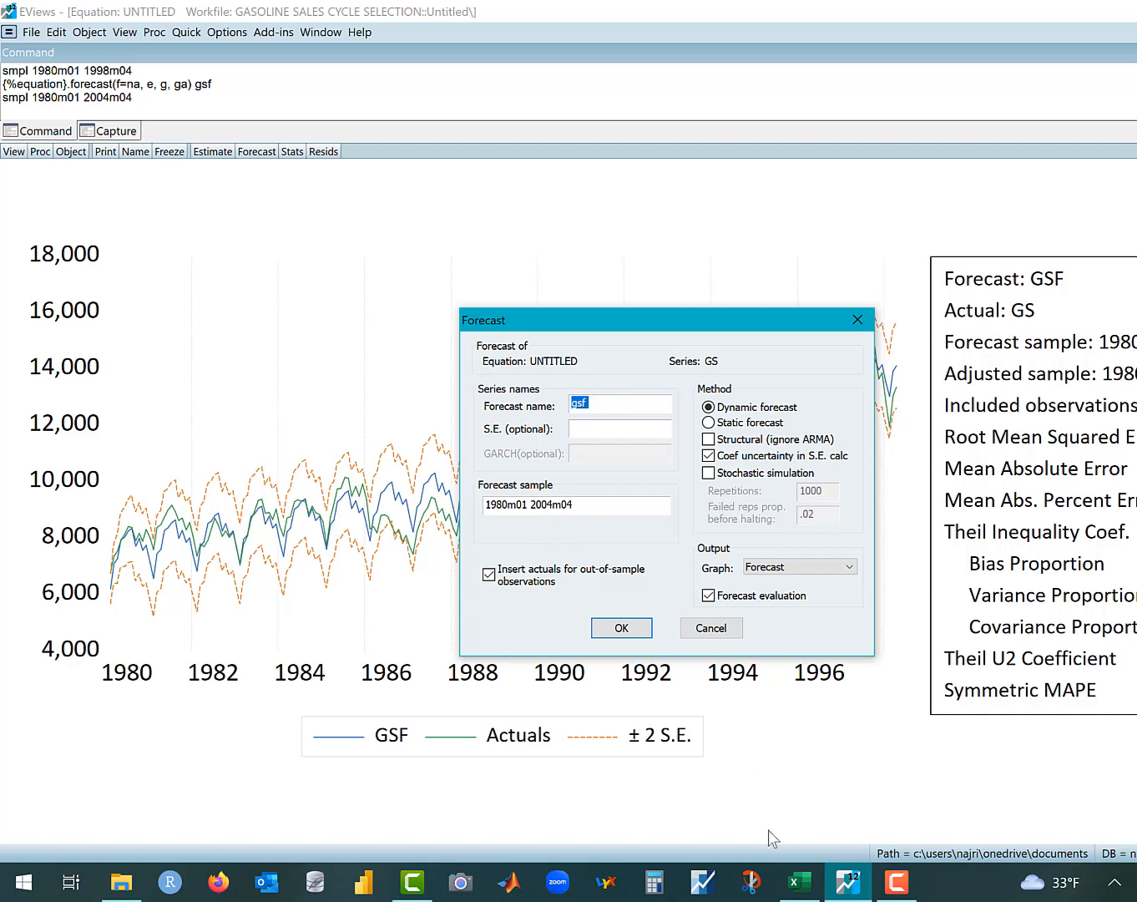
pyautogui.click(798, 881)
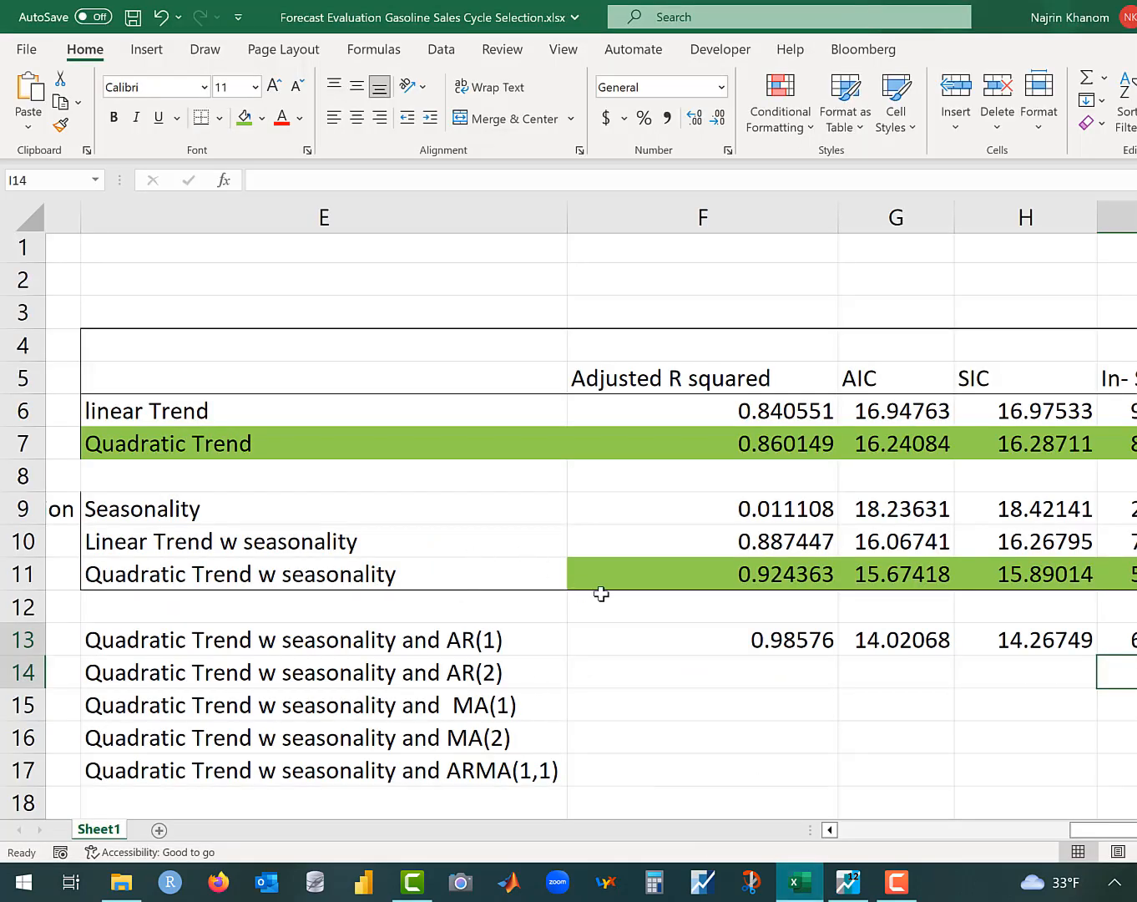
pyautogui.hscroll(-6, 363, 598)
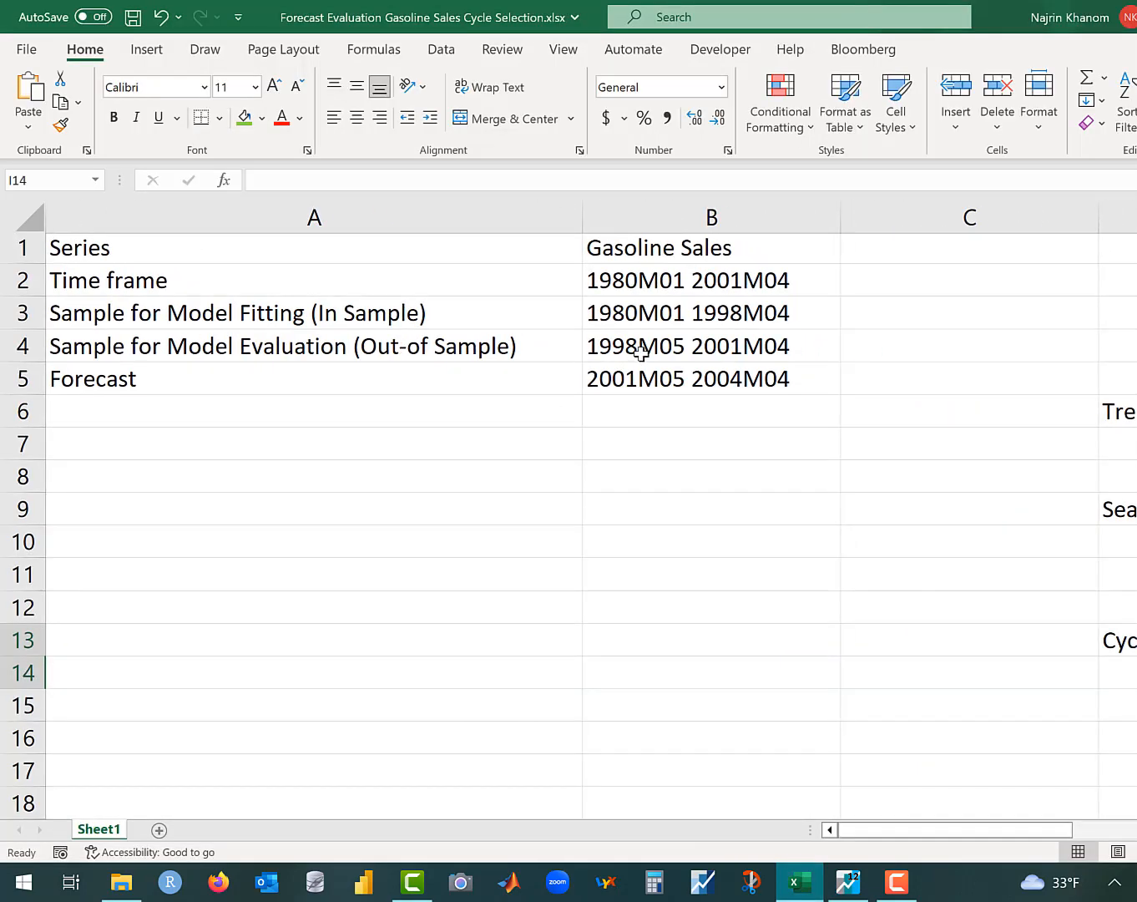
pyautogui.click(641, 351)
pyautogui.moveTo(389, 184); pyautogui.dragTo(192, 163)
pyautogui.hotkey('ctrl', 'c')
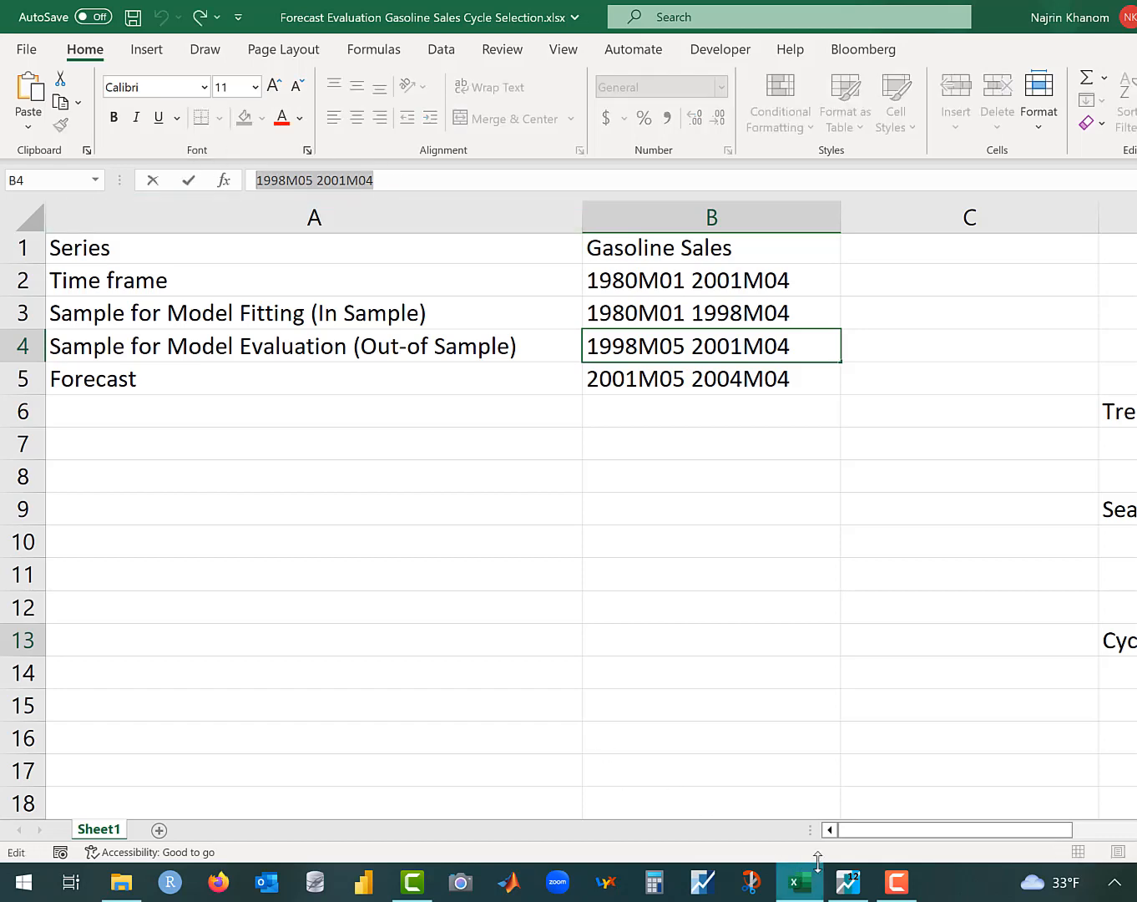
pyautogui.click(846, 879)
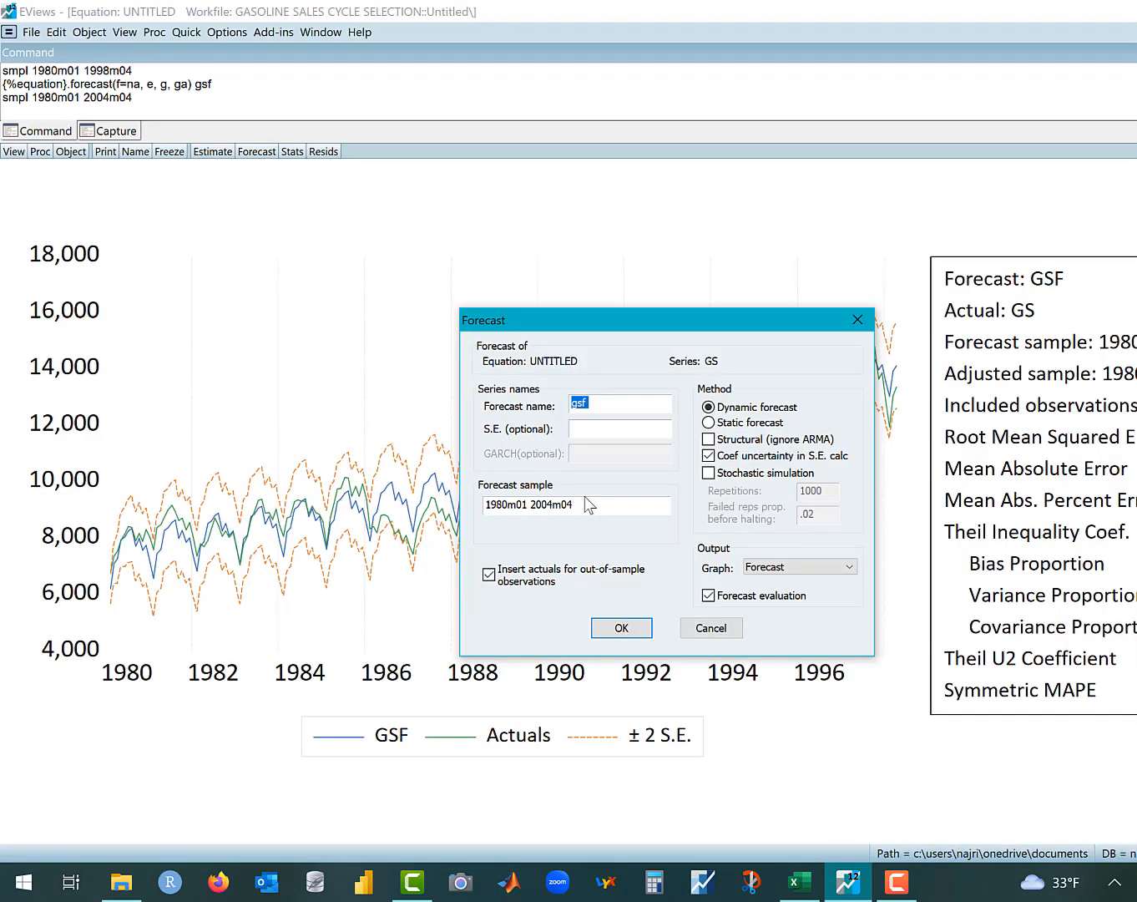
pyautogui.moveTo(586, 500); pyautogui.dragTo(434, 518)
pyautogui.hotkey('ctrl', 'v')
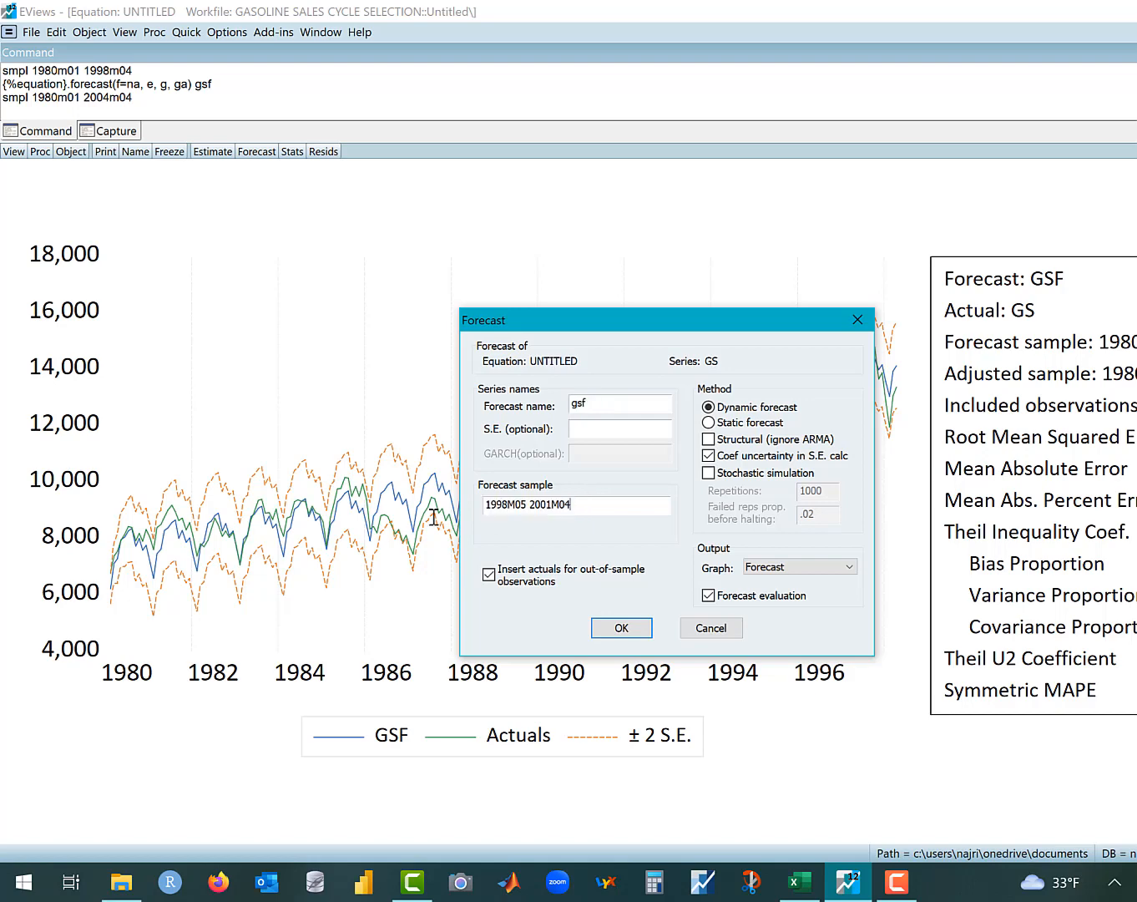
# - Turn off inserting actuals for out-of-sample observations, choose the Forecast & Actuals graph and run the forecast
pyautogui.click(489, 575)
pyautogui.click(781, 570)
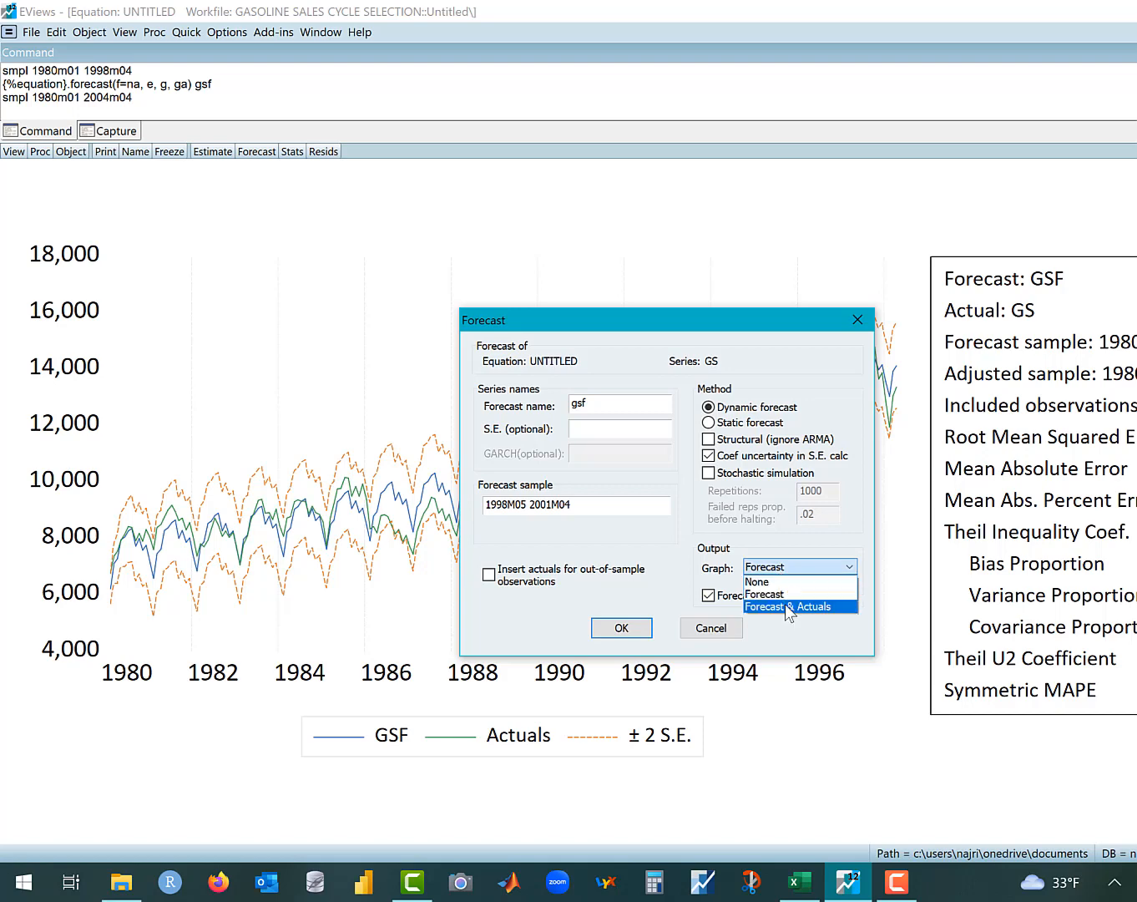
pyautogui.click(789, 606)
pyautogui.click(631, 631)
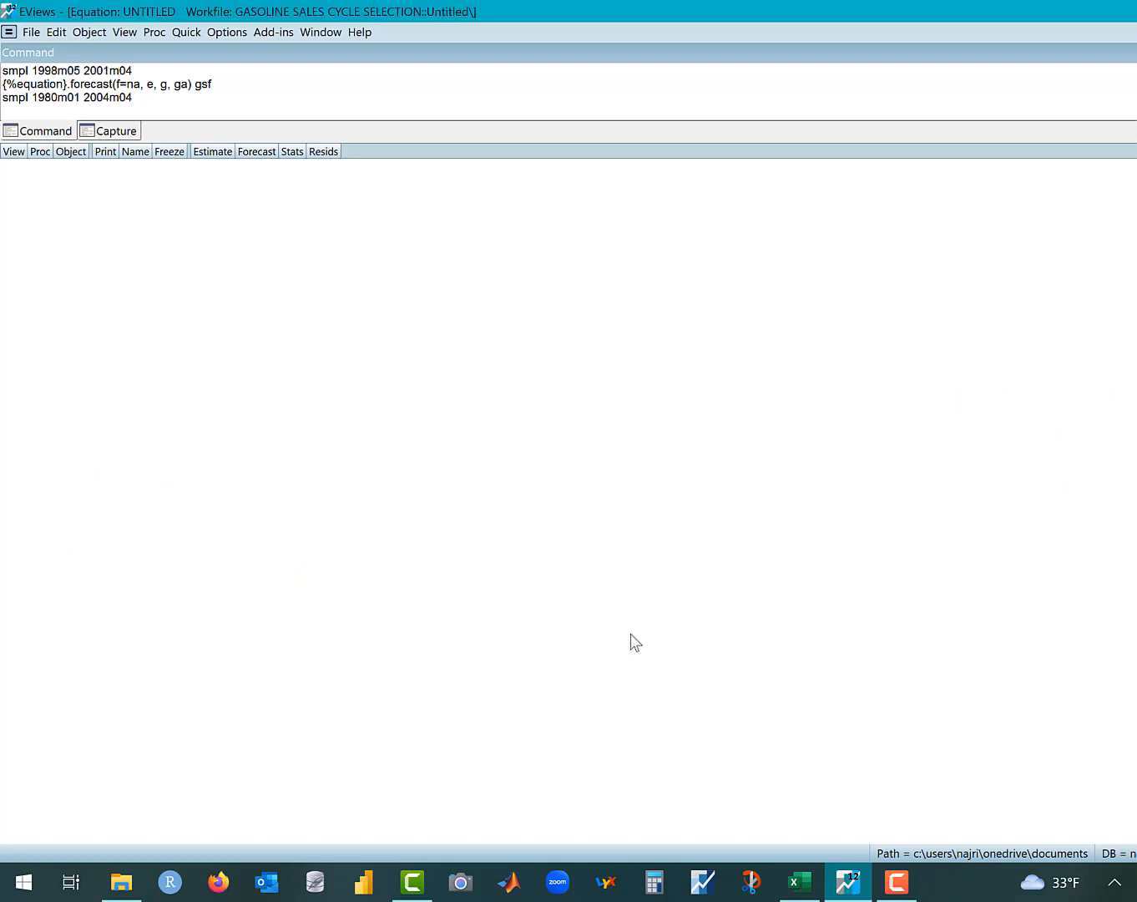
# - Copy the root mean squared error, 1723.443, from the forecast statistics label to Excel cell J13, then dismiss the label editor in EViews
pyautogui.doubleClick(1039, 385)
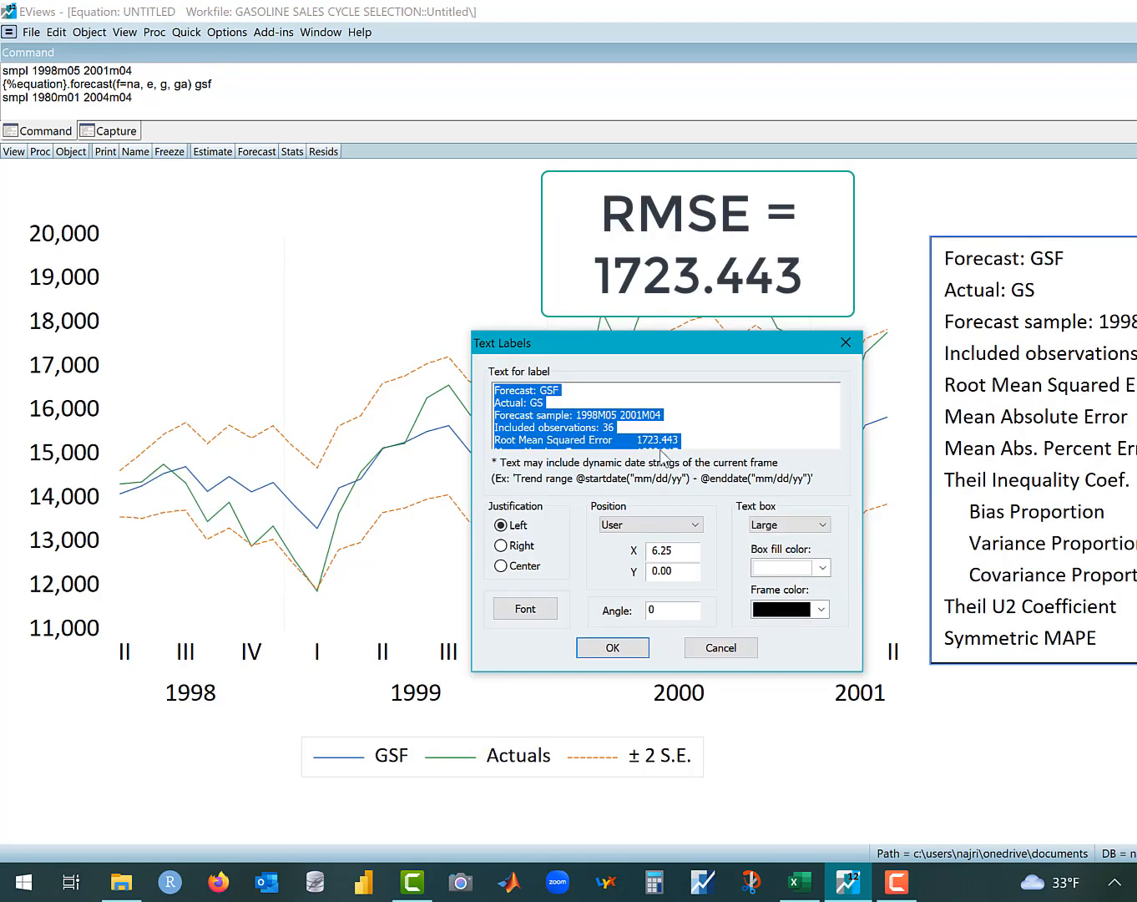
pyautogui.click(637, 441)
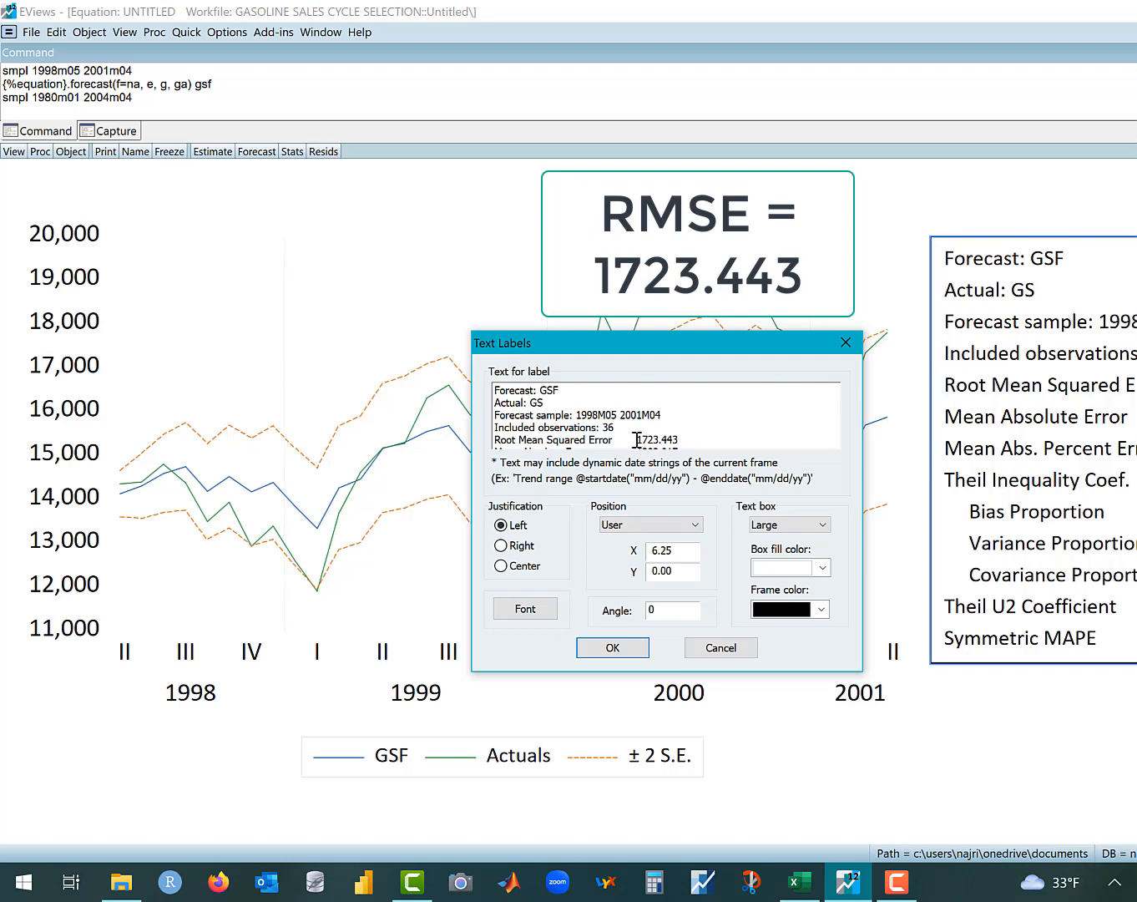
pyautogui.moveTo(637, 440); pyautogui.dragTo(681, 436)
pyautogui.hotkey('ctrl', 'c')
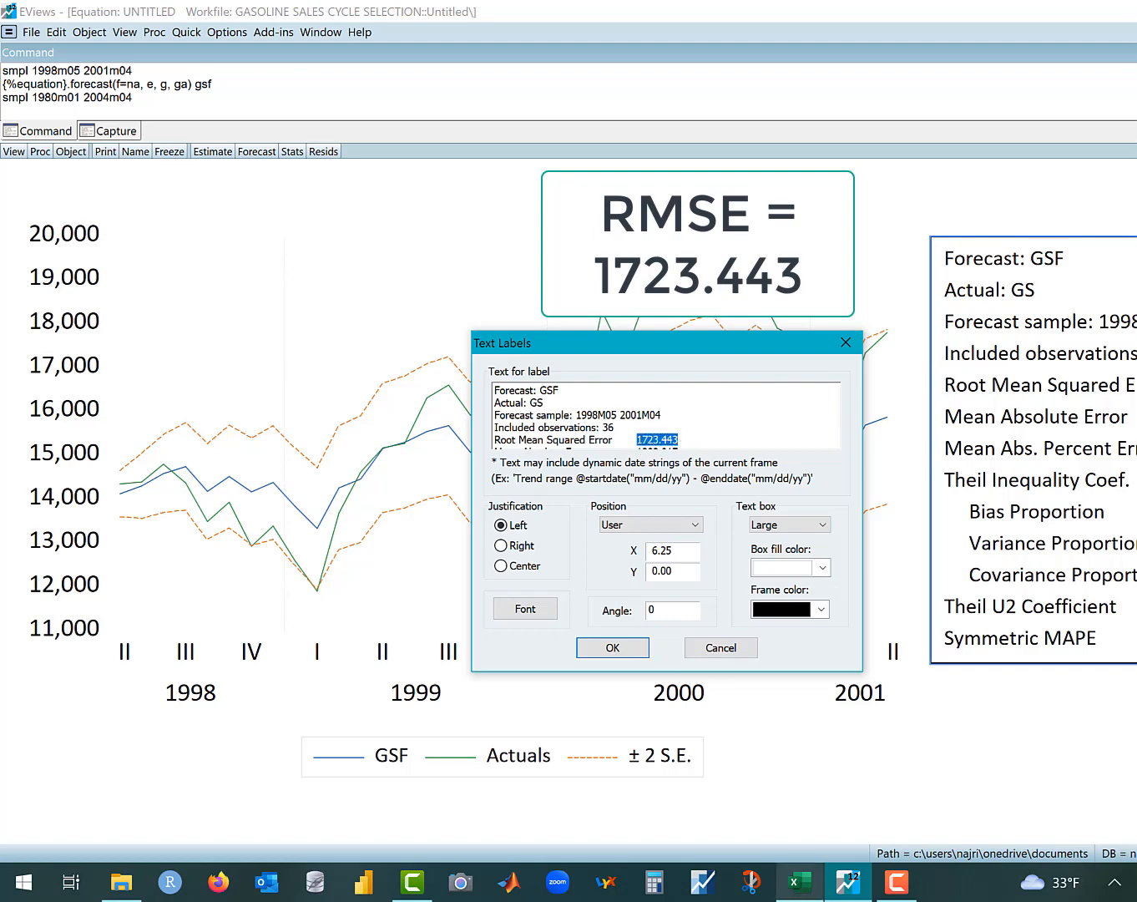
pyautogui.click(799, 881)
pyautogui.hscroll(10, 1019, 636)
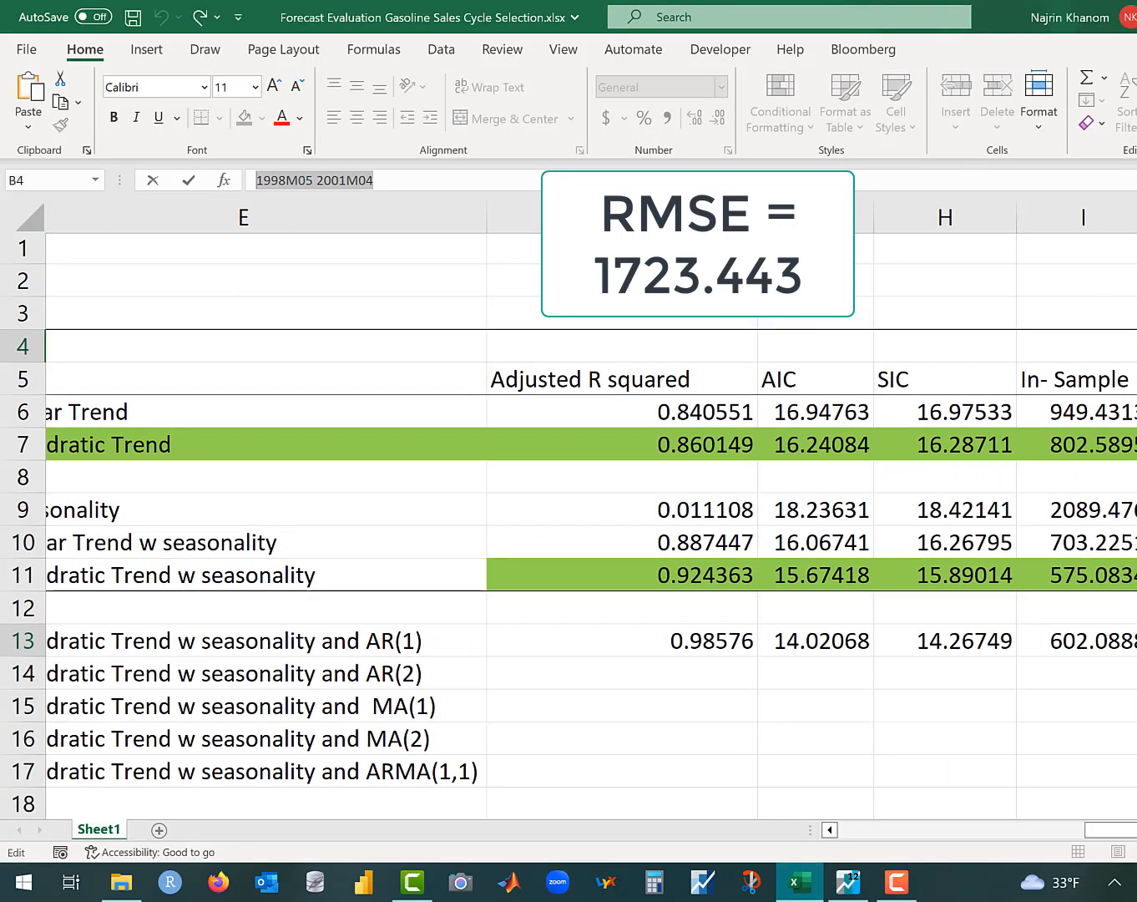
pyautogui.click(1134, 640)
pyautogui.hotkey('ctrl', 'v')
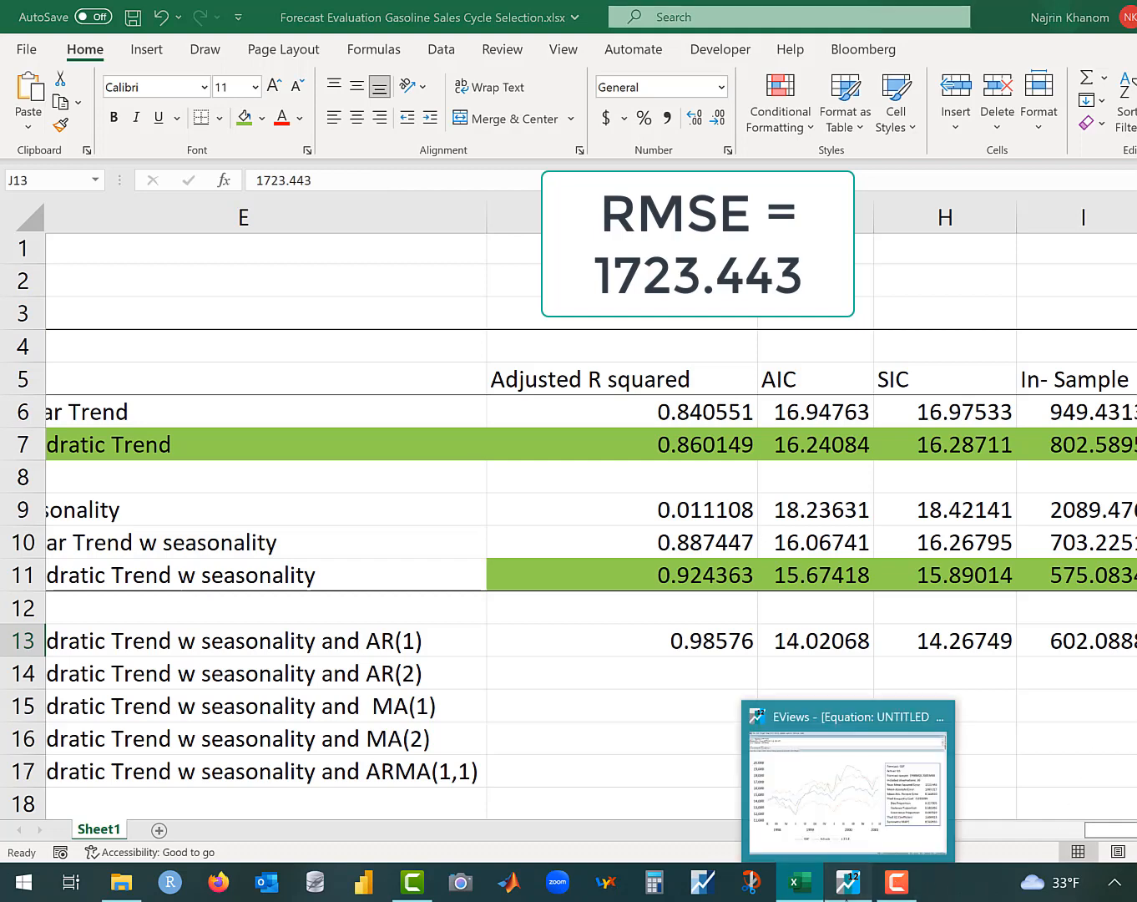
pyautogui.click(838, 789)
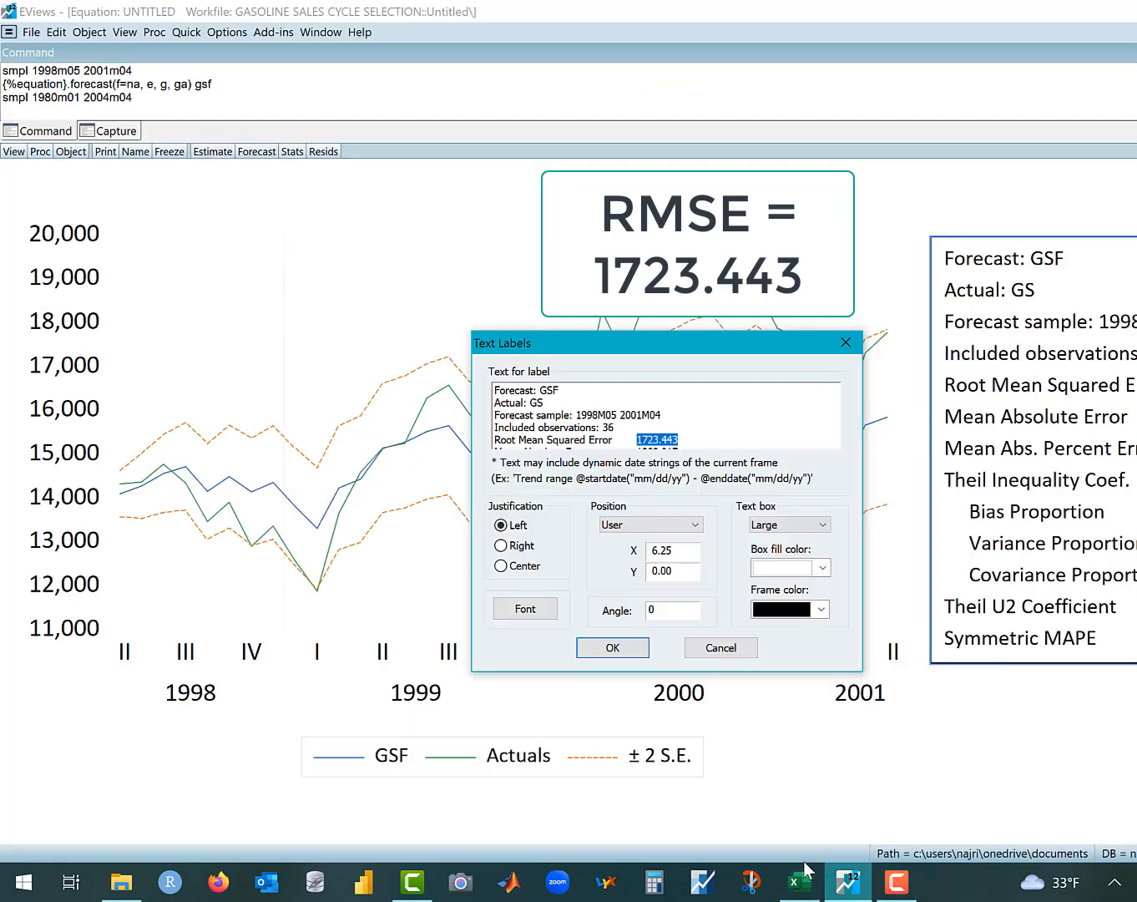
pyautogui.click(721, 649)
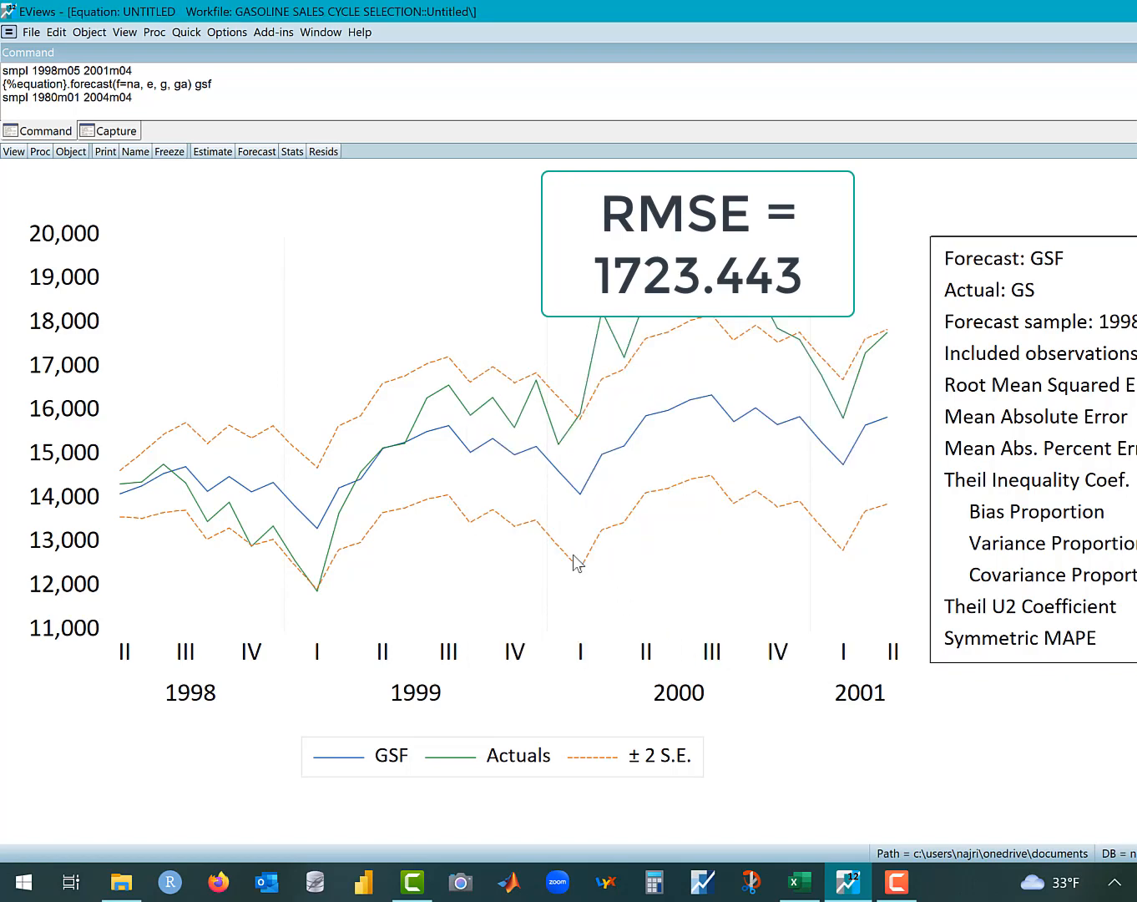
# - Return to the estimation output of the untitled equation and name the equation AR1
pyautogui.click(258, 154)
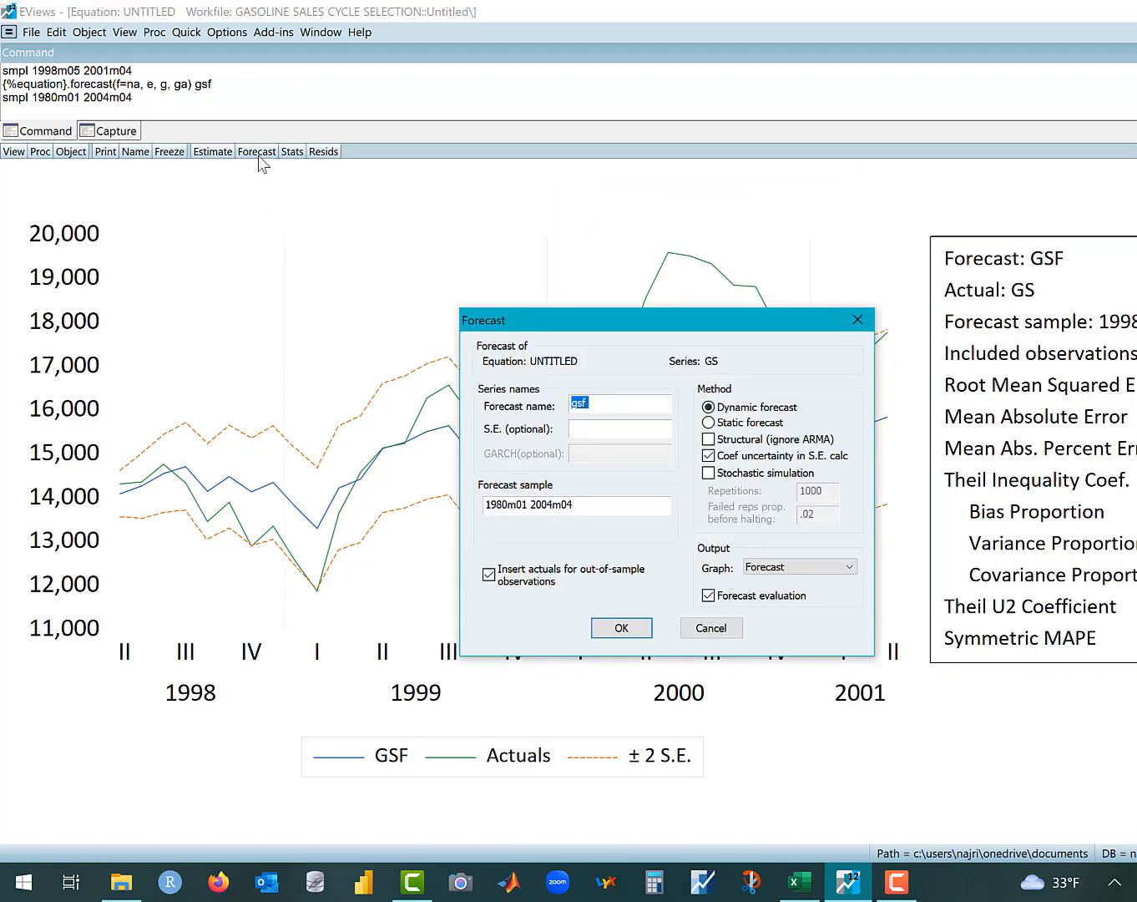
pyautogui.click(858, 319)
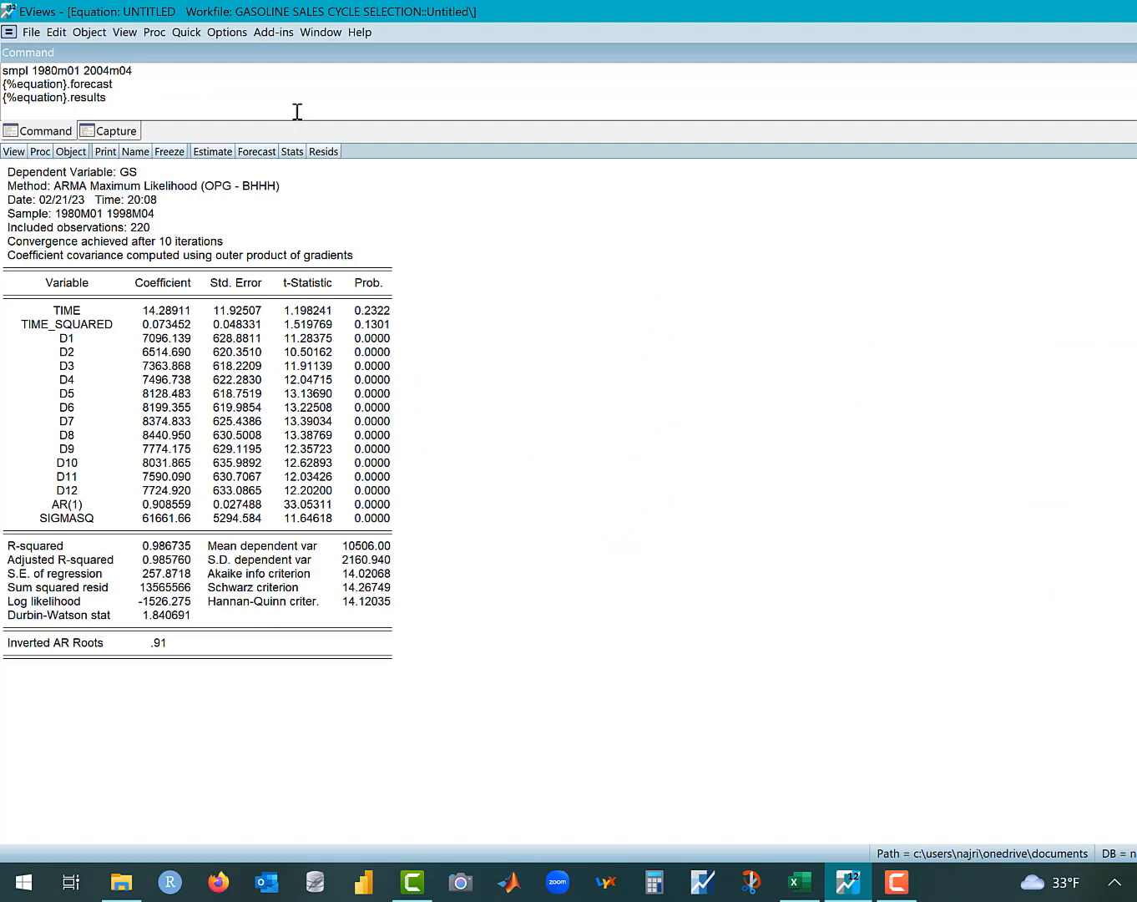
pyautogui.click(144, 153)
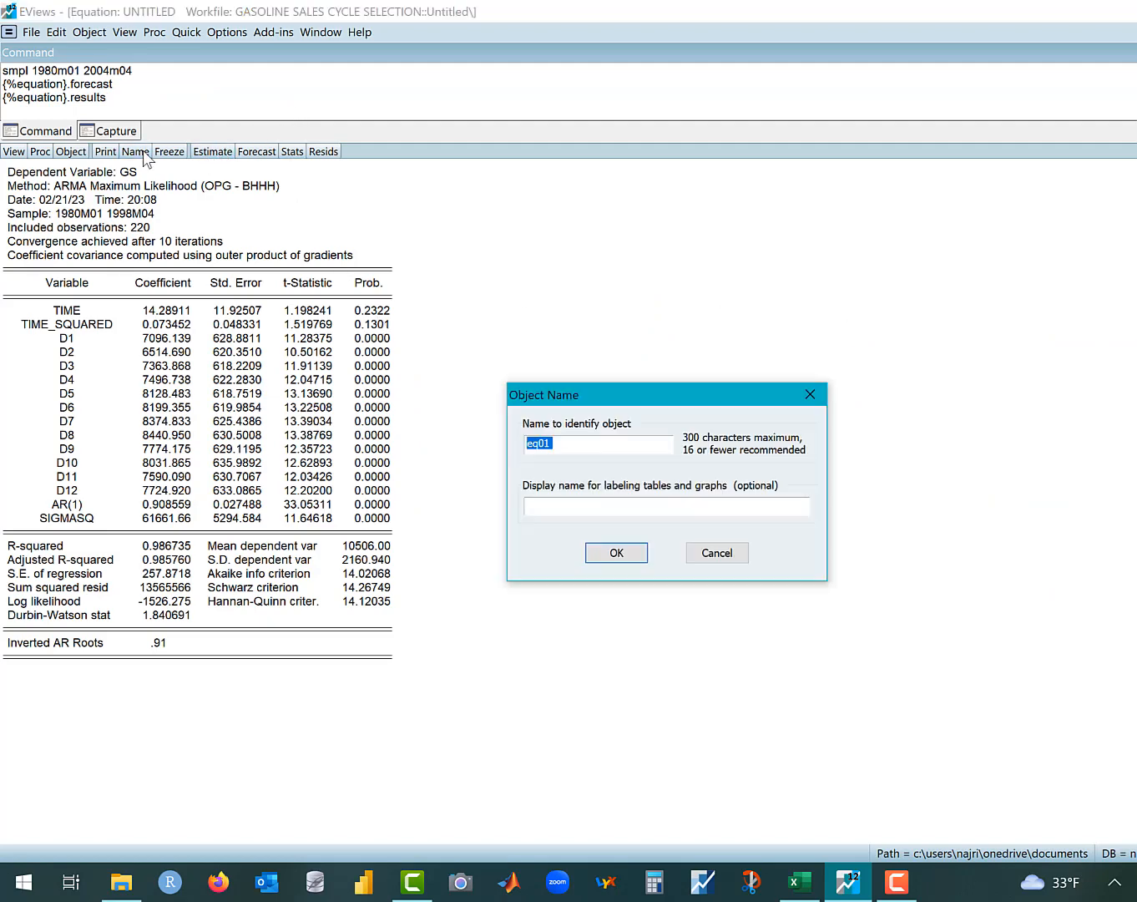
pyautogui.doubleClick(573, 445)
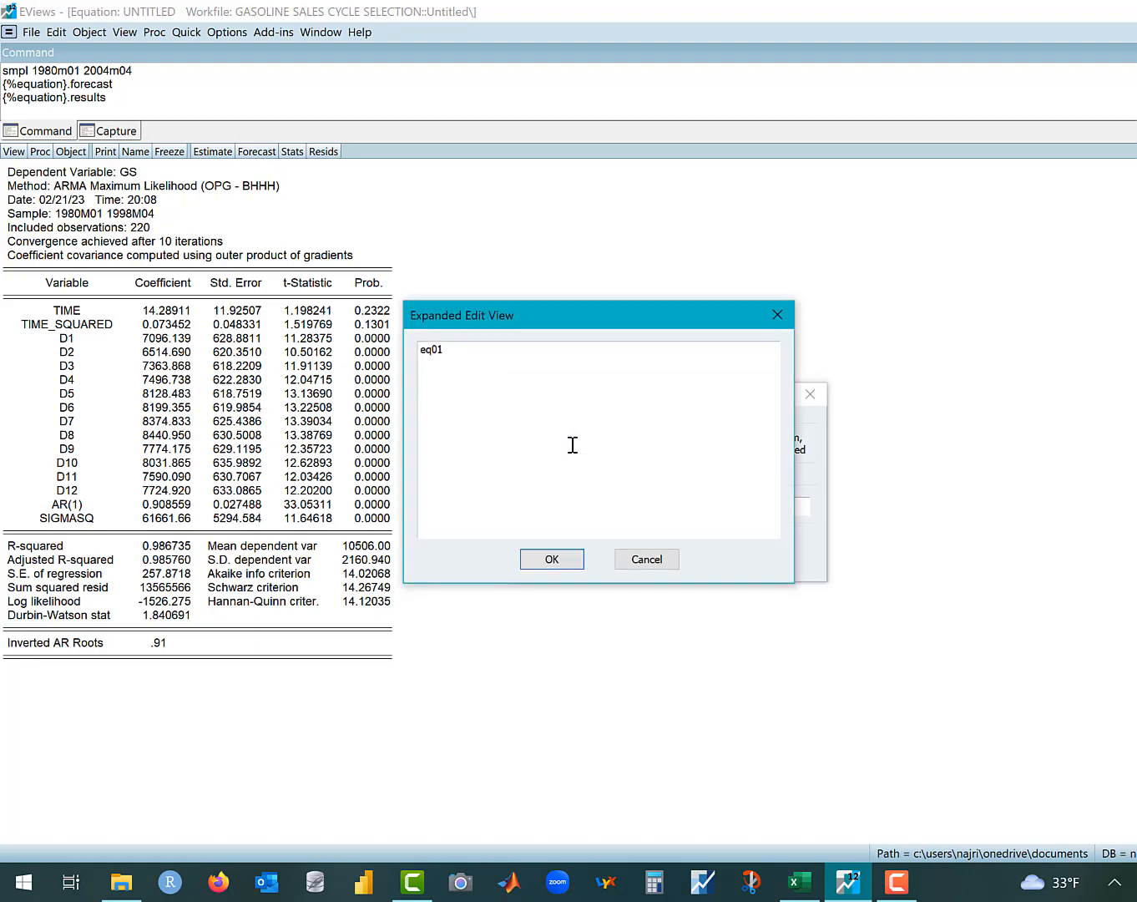
pyautogui.click(774, 325)
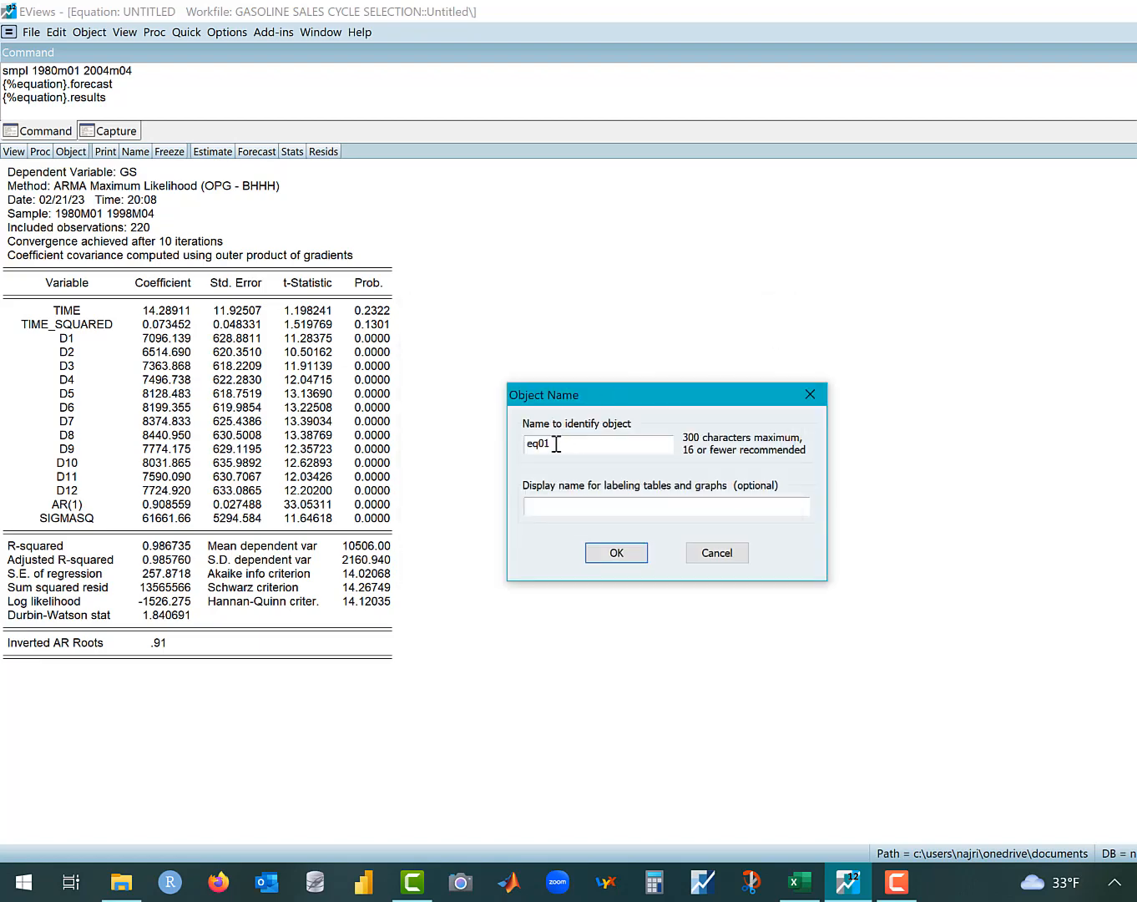
pyautogui.moveTo(556, 444); pyautogui.dragTo(491, 456)
pyautogui.write('AR1')
pyautogui.press('Return')
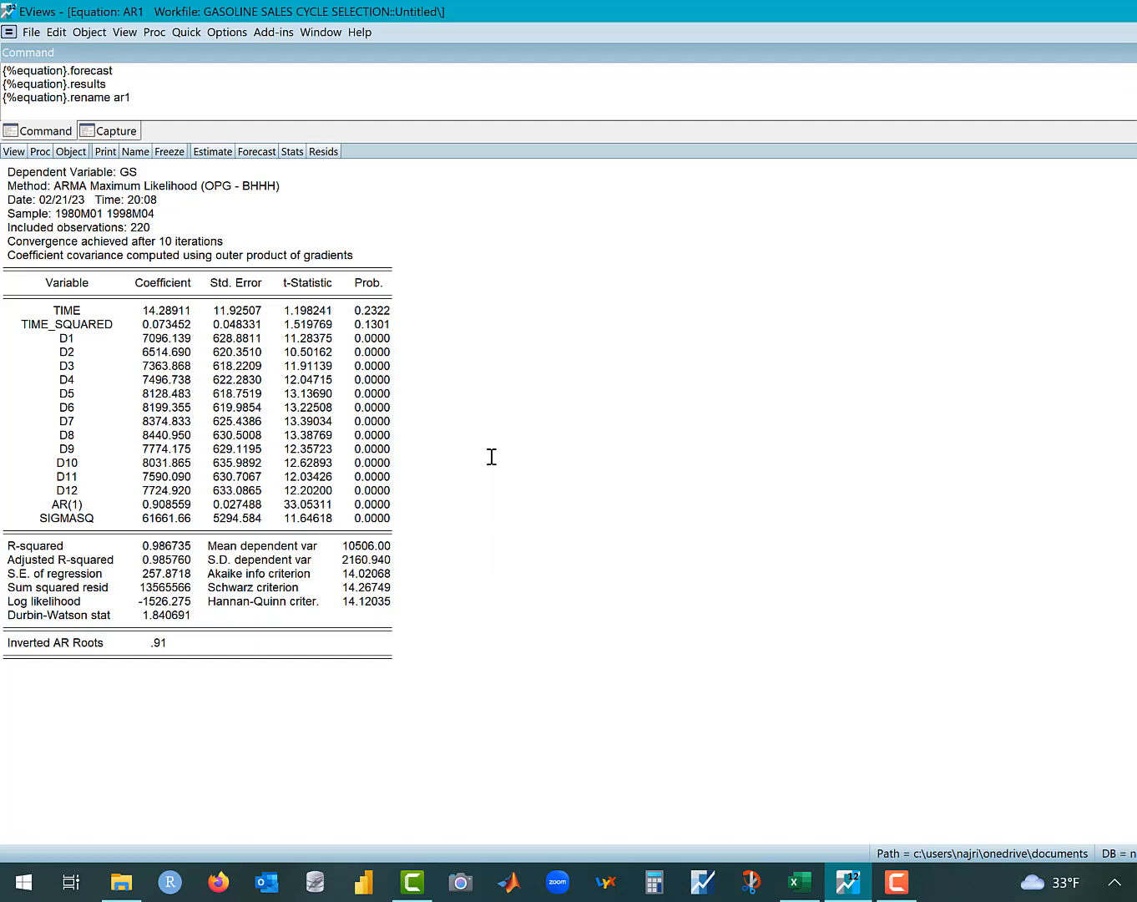
# - Copy the full specification text of equation AR1 without re-estimating it, and close the equation to return to the workfile
pyautogui.click(230, 152)
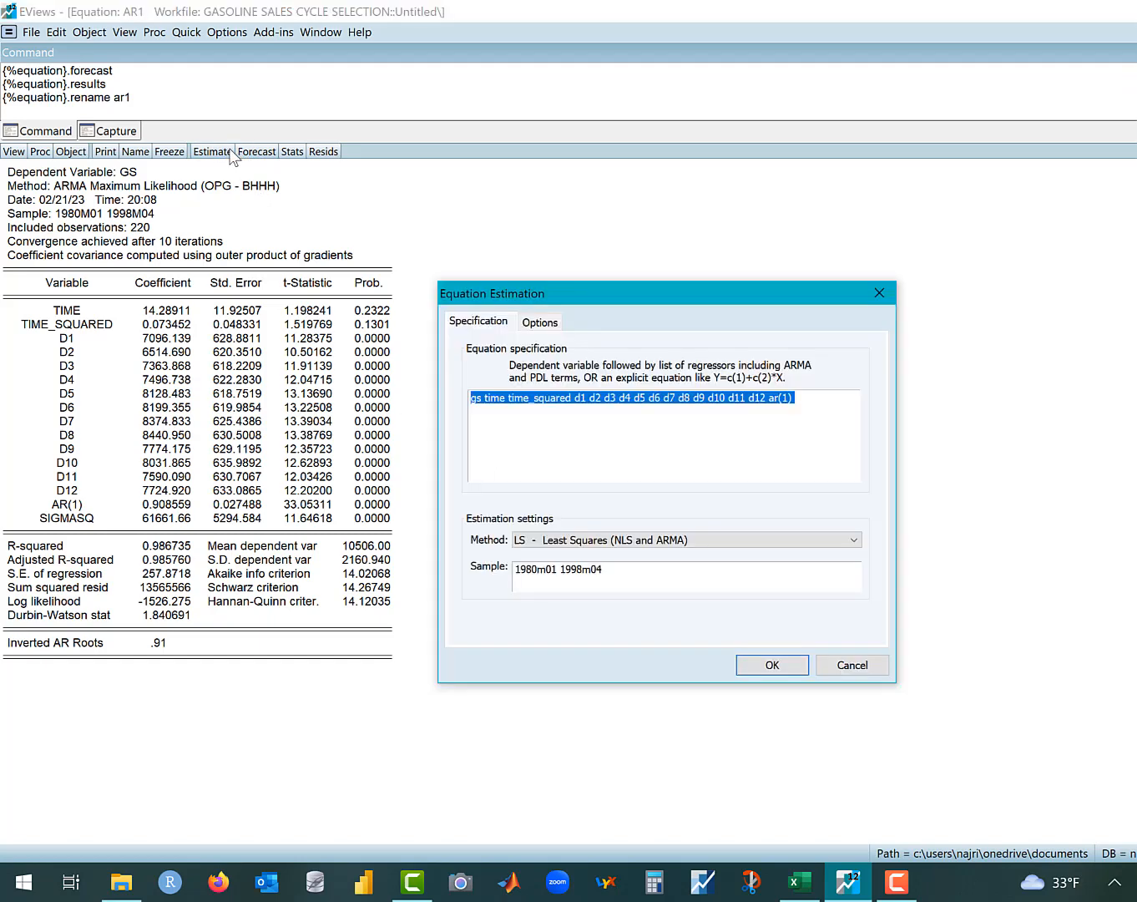
pyautogui.doubleClick(813, 405)
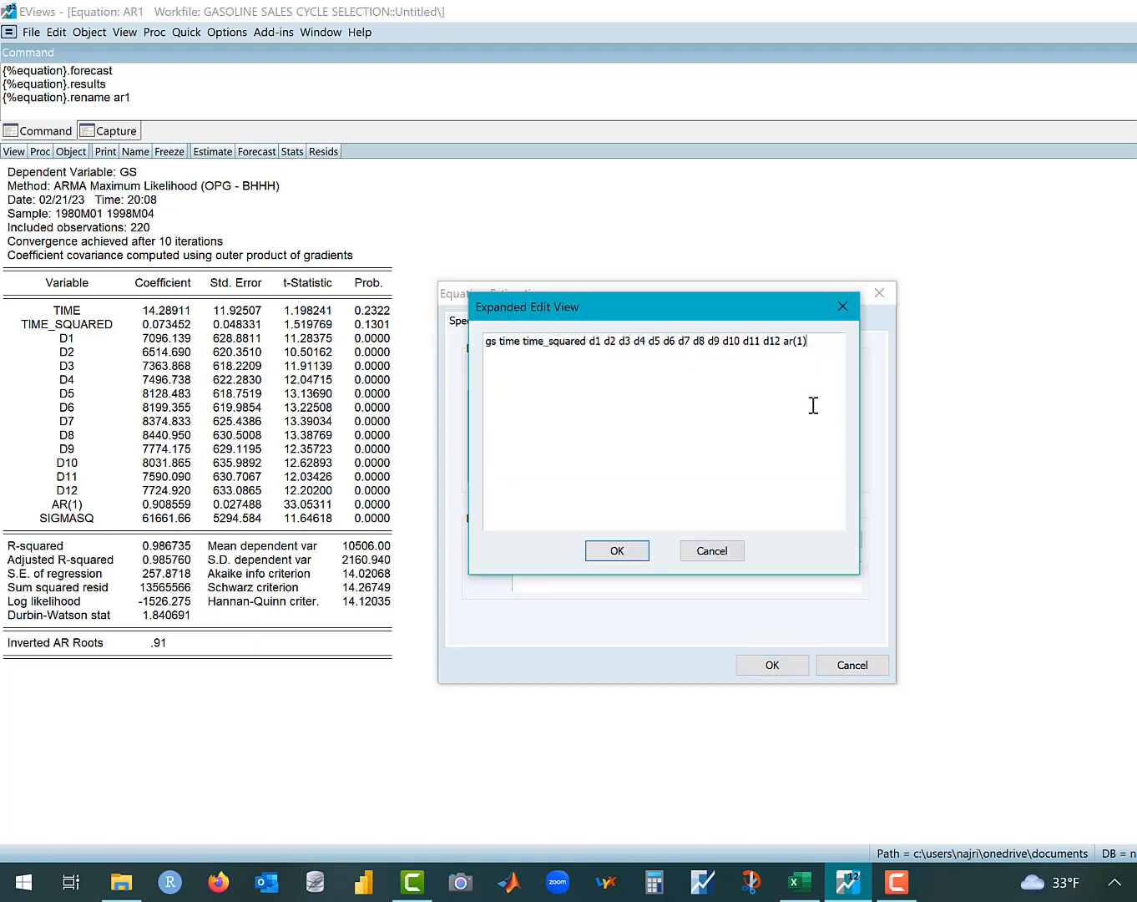
pyautogui.moveTo(819, 338); pyautogui.dragTo(466, 337)
pyautogui.hotkey('ctrl', 'c')
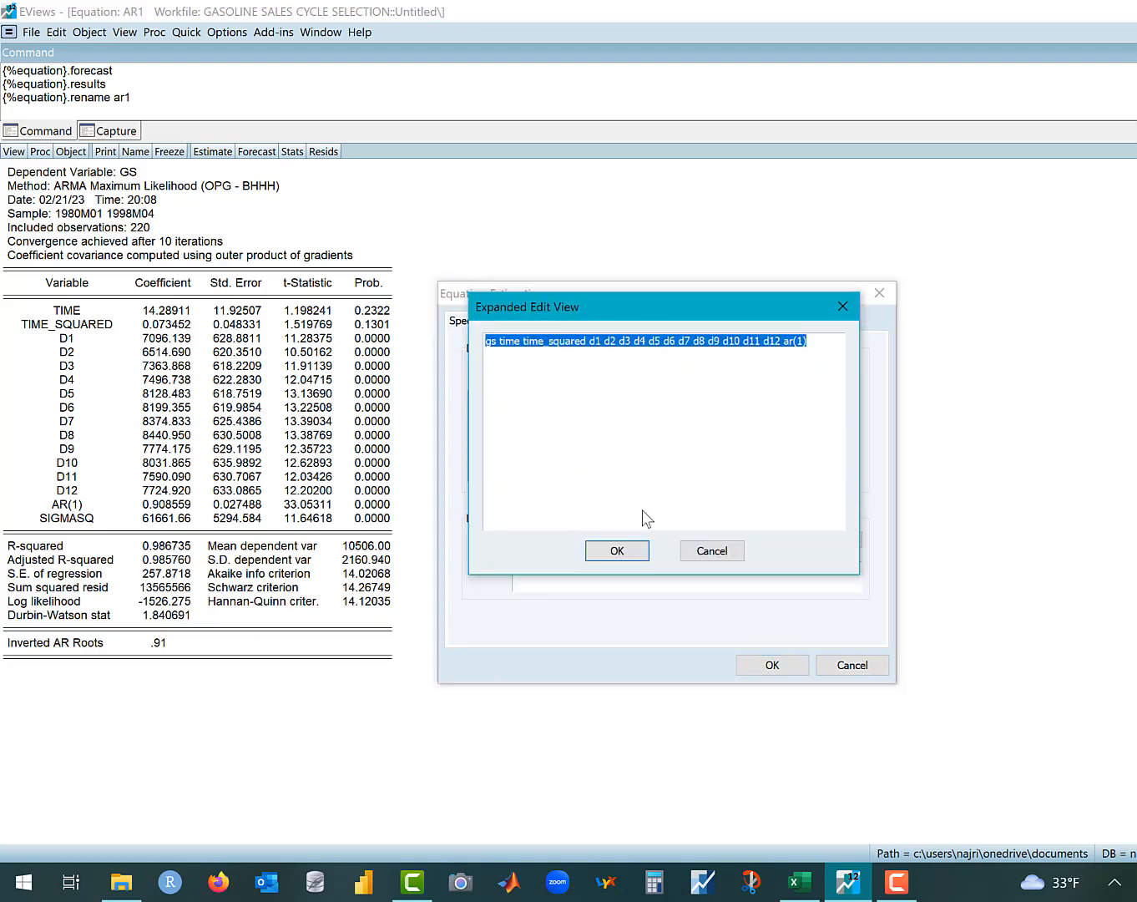
pyautogui.click(713, 550)
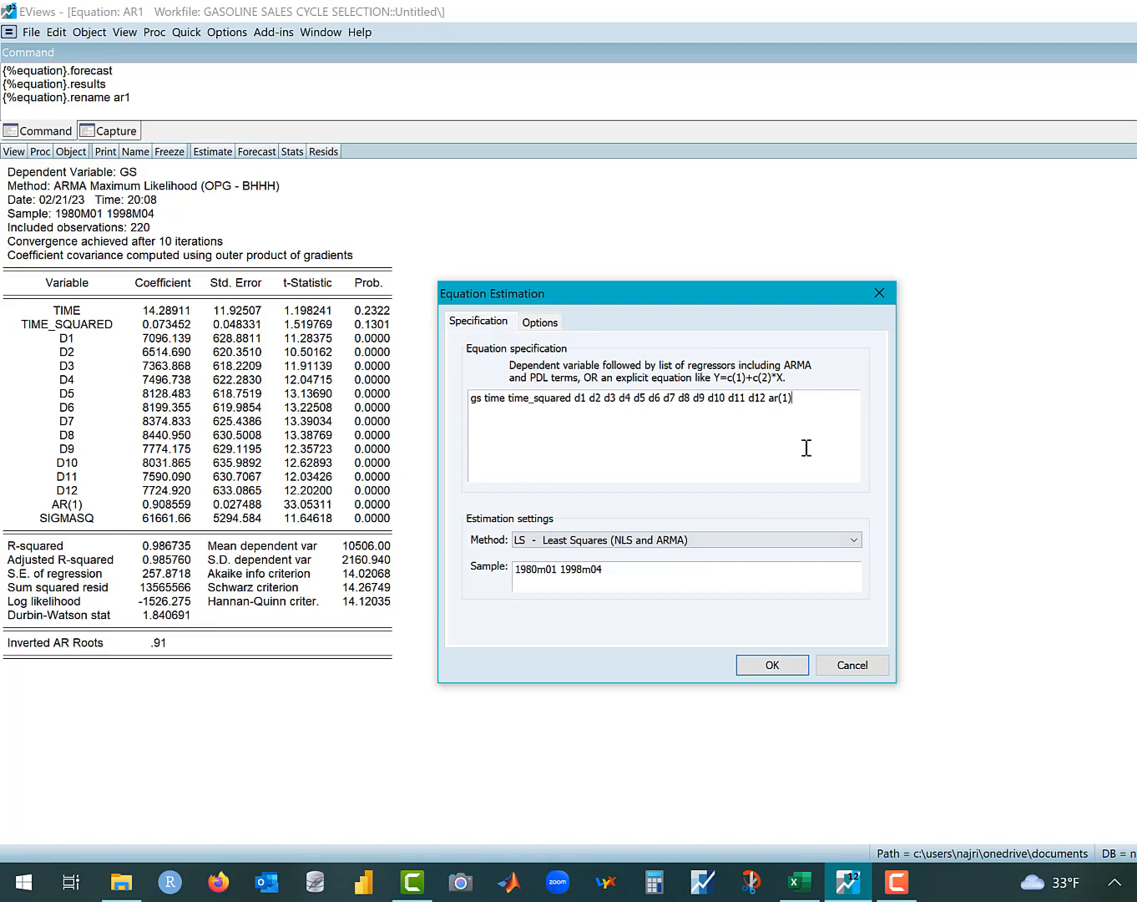
pyautogui.click(880, 293)
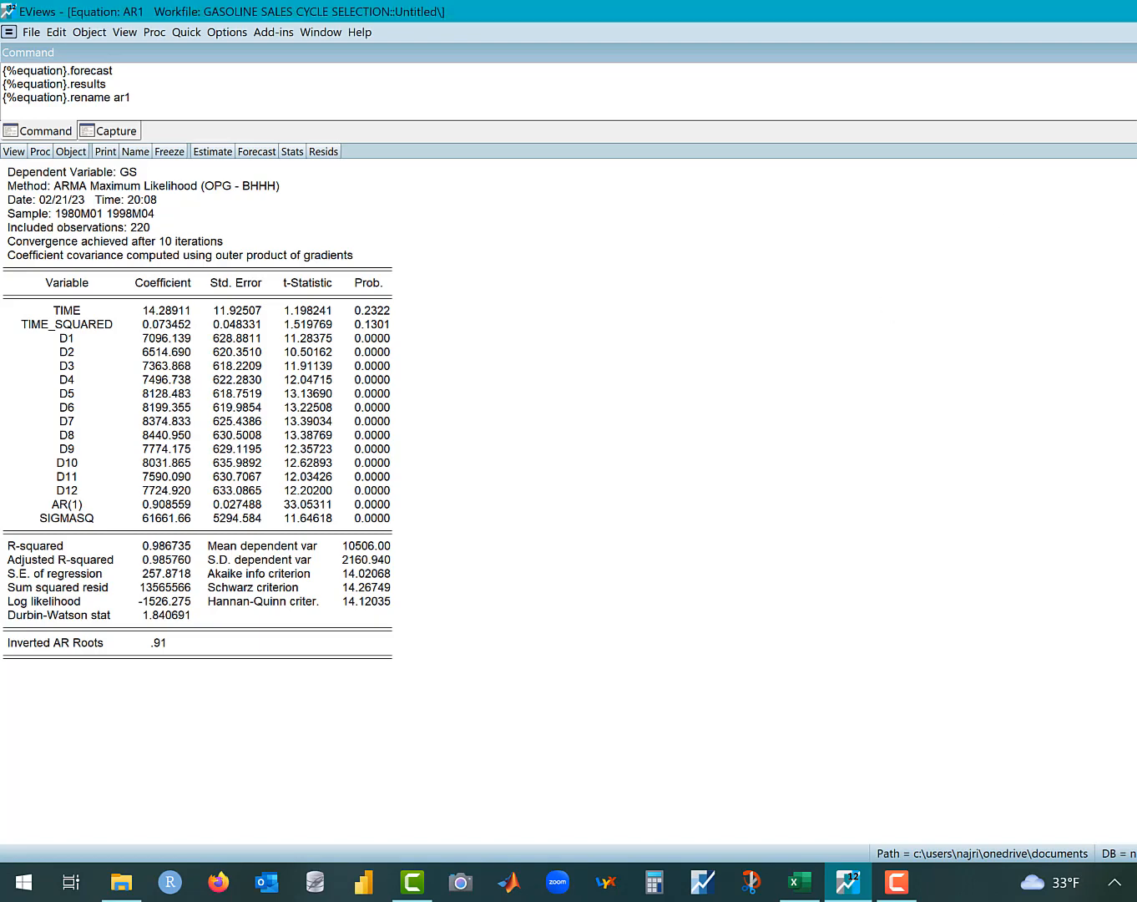
pyautogui.hotkey('ctrl', 'F4')
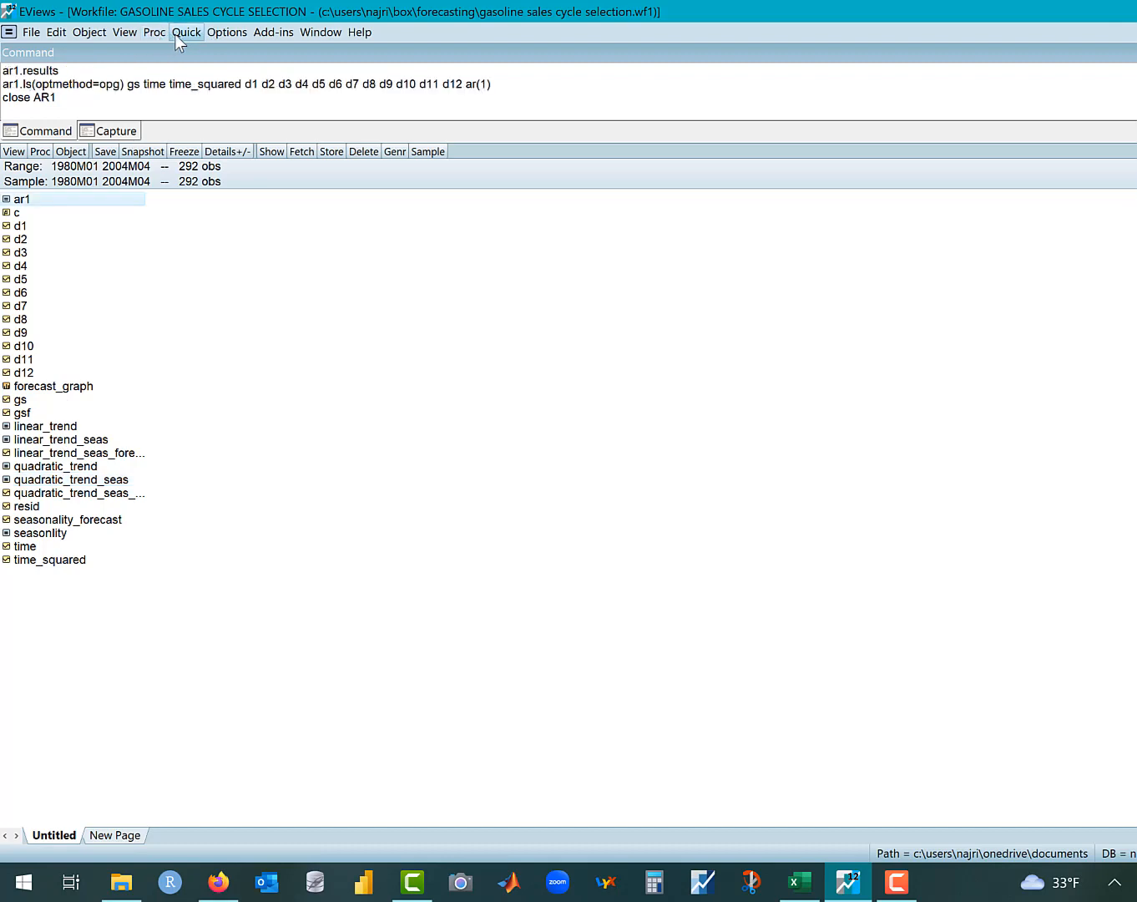
# - Start a new equation with the copied specification, append ar(2), and keep the Least Squares (NLS and ARMA) method
pyautogui.click(185, 33)
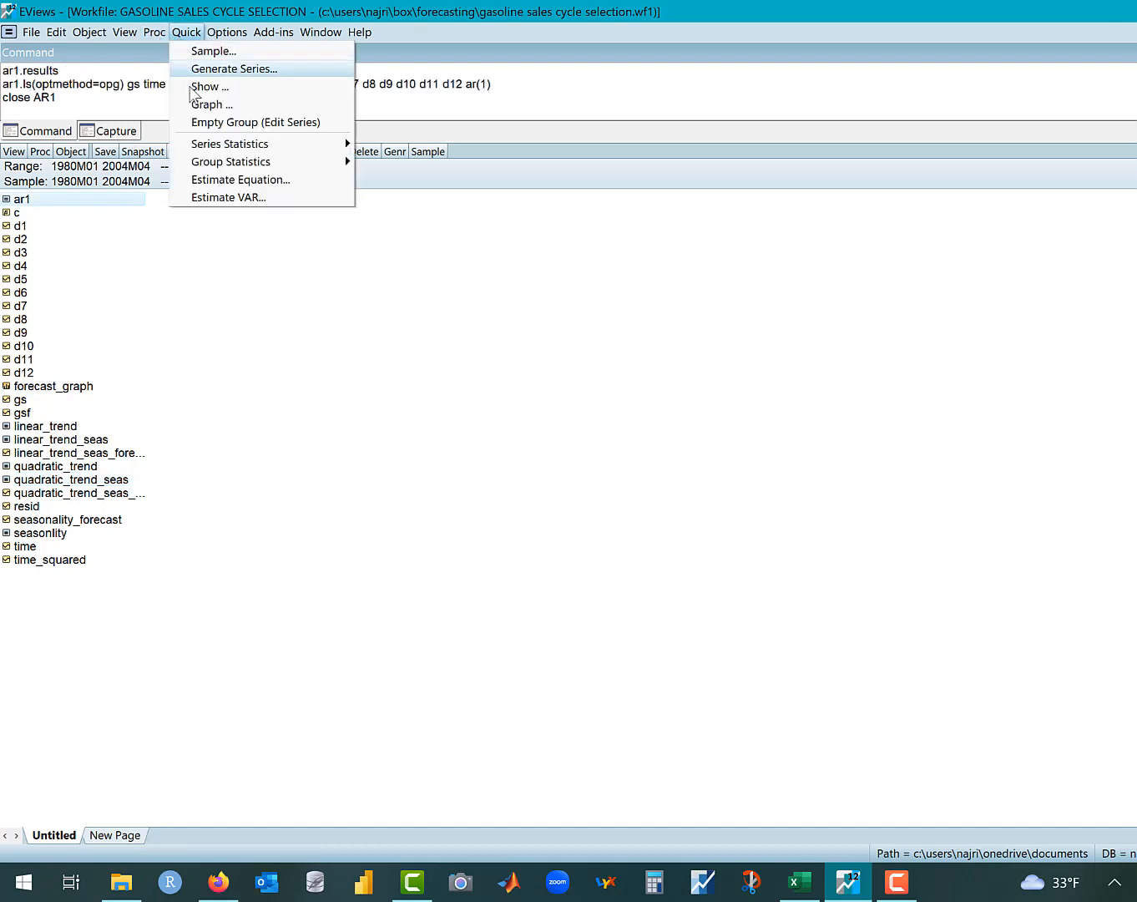
pyautogui.click(210, 181)
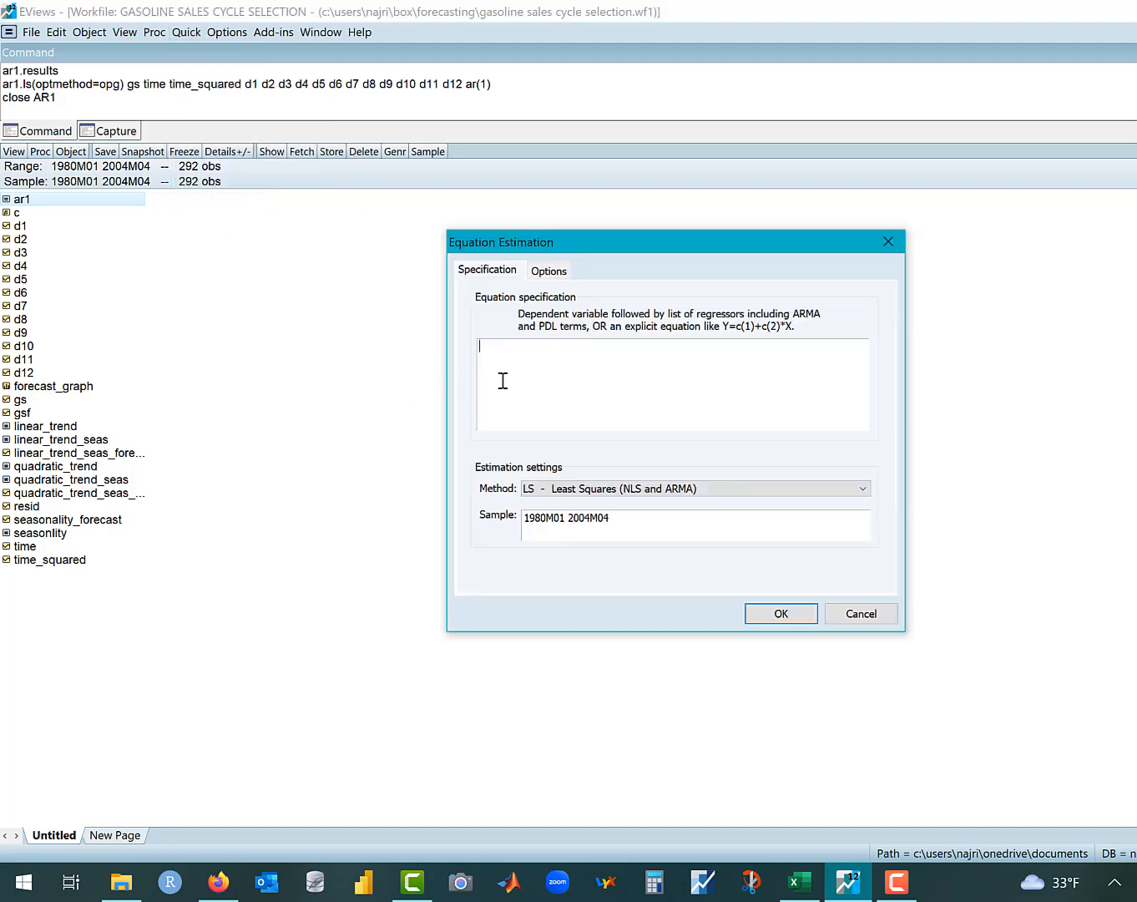
pyautogui.hotkey('ctrl', 'v')
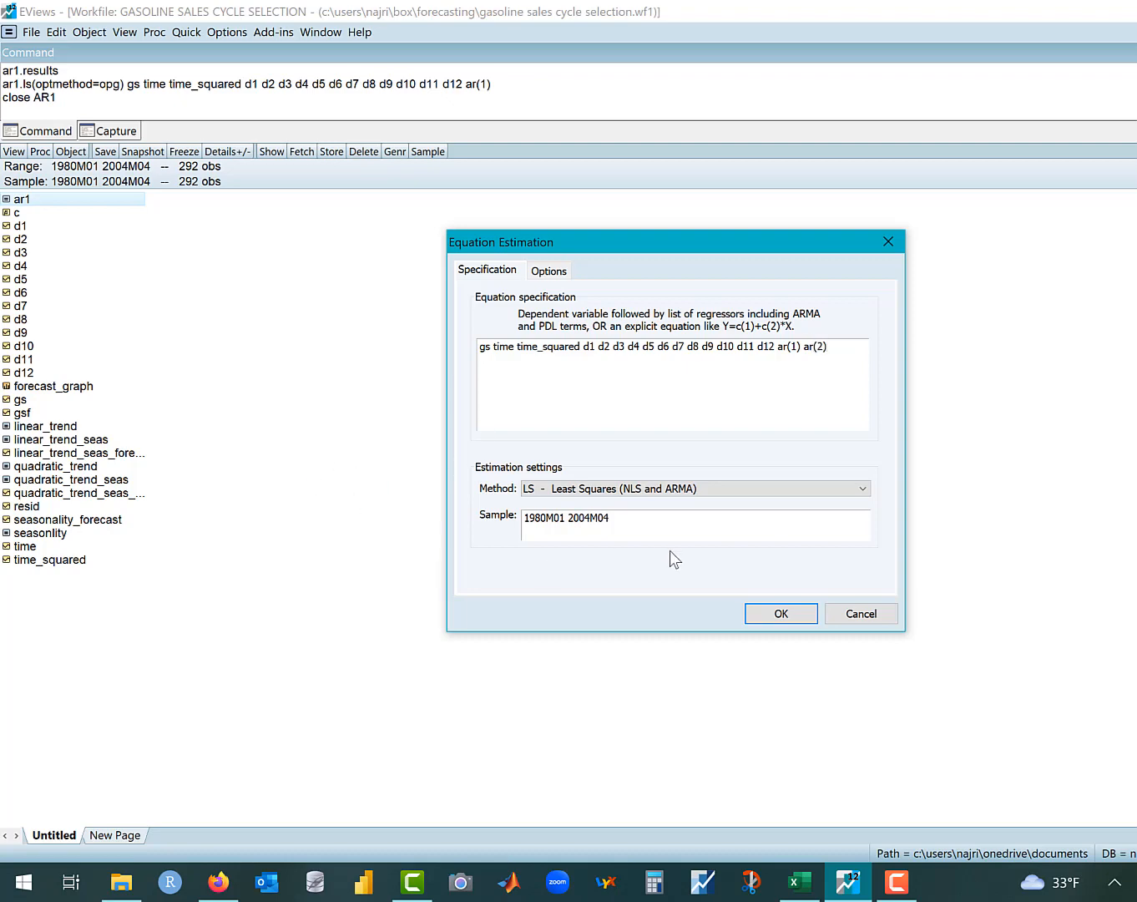
pyautogui.click(729, 492)
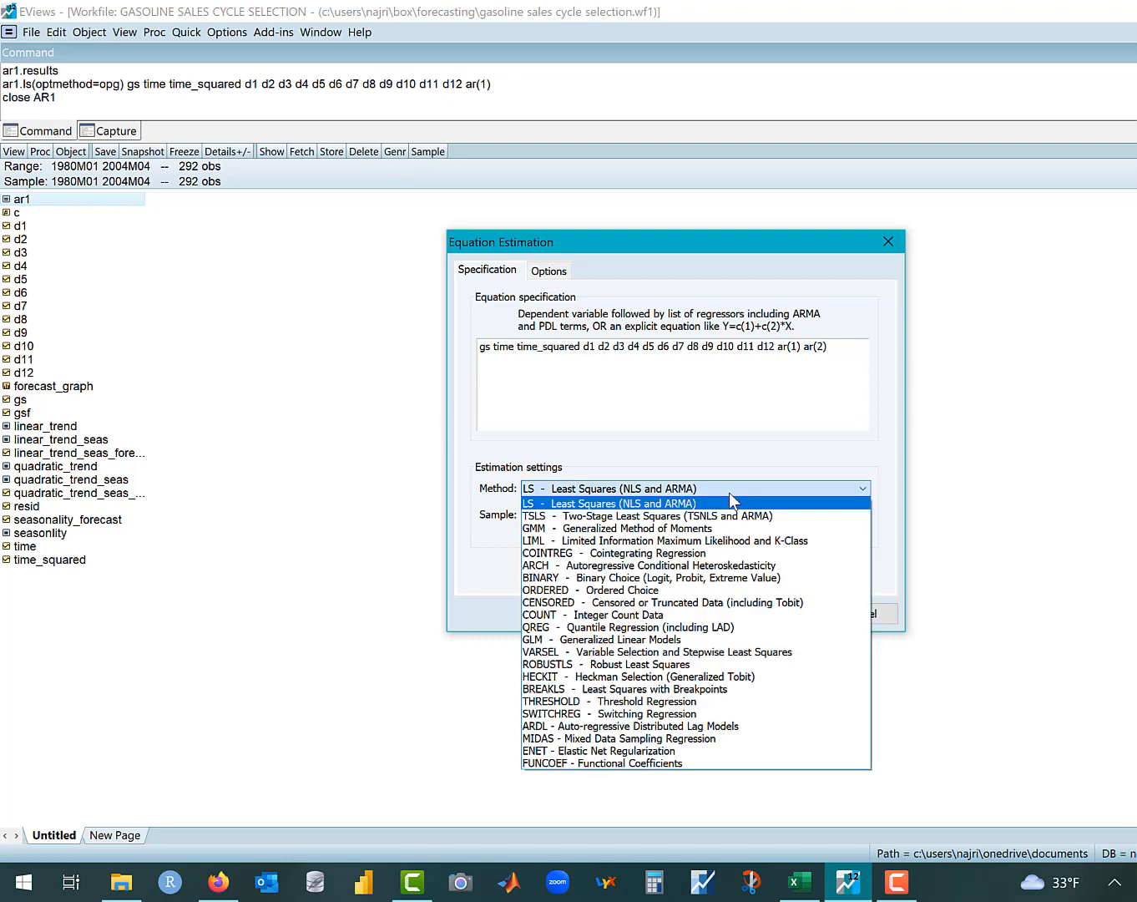
pyautogui.click(731, 503)
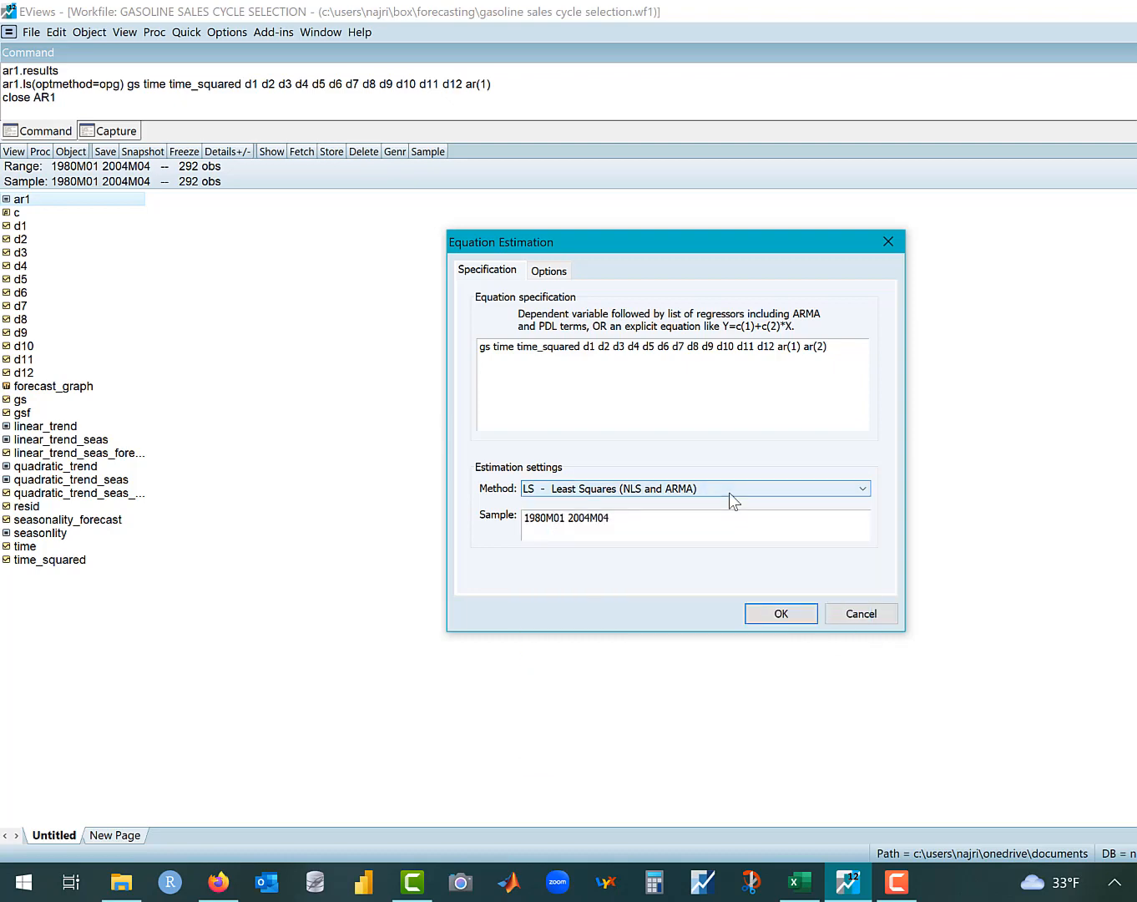
# - Set the estimation sample to 1980M01 1998M04 and estimate the equation with the AR(1) and AR(2) terms
pyautogui.click(591, 521)
pyautogui.press('BackSpace')
pyautogui.press('BackSpace')
pyautogui.press('BackSpace')
pyautogui.press('BackSpace')
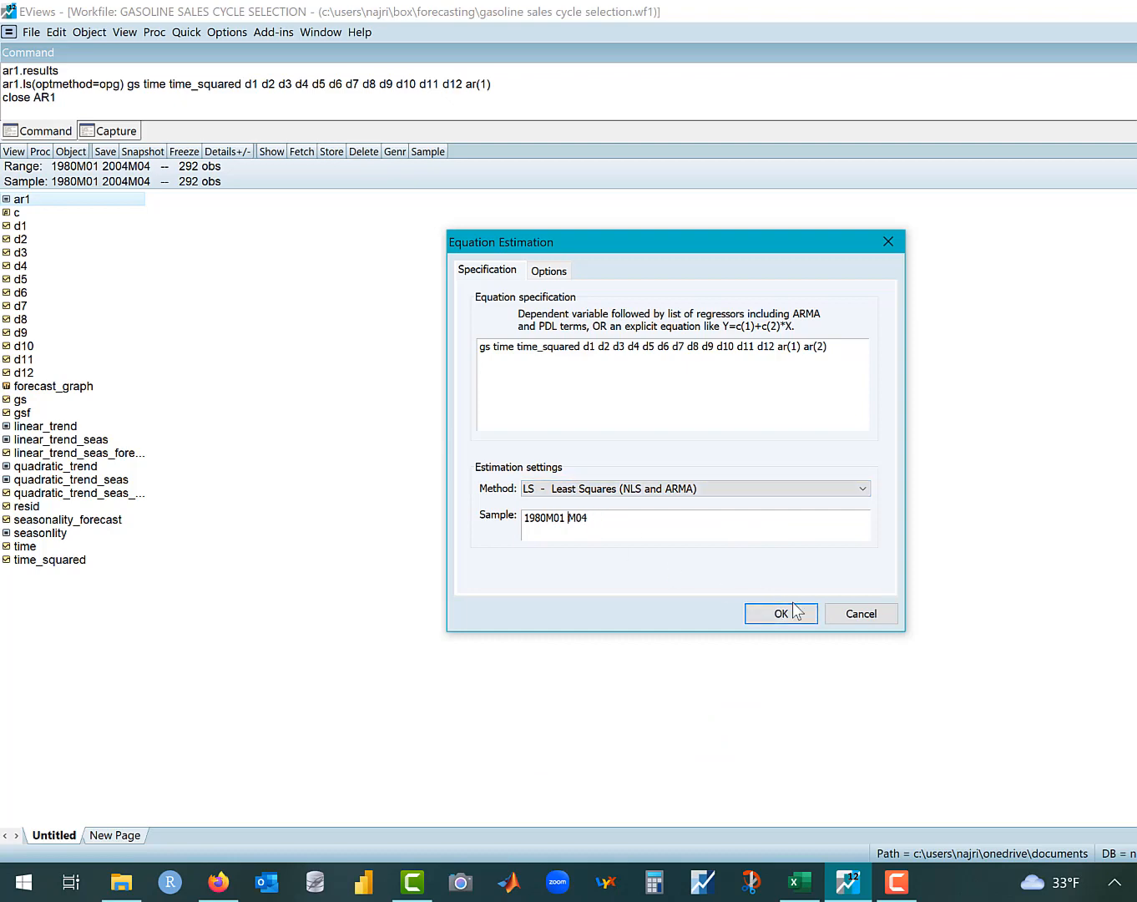
pyautogui.write('1998')
pyautogui.click(780, 613)
# - View the new equation's residual, actual and fitted graph, and return to its estimation output
pyautogui.click(327, 150)
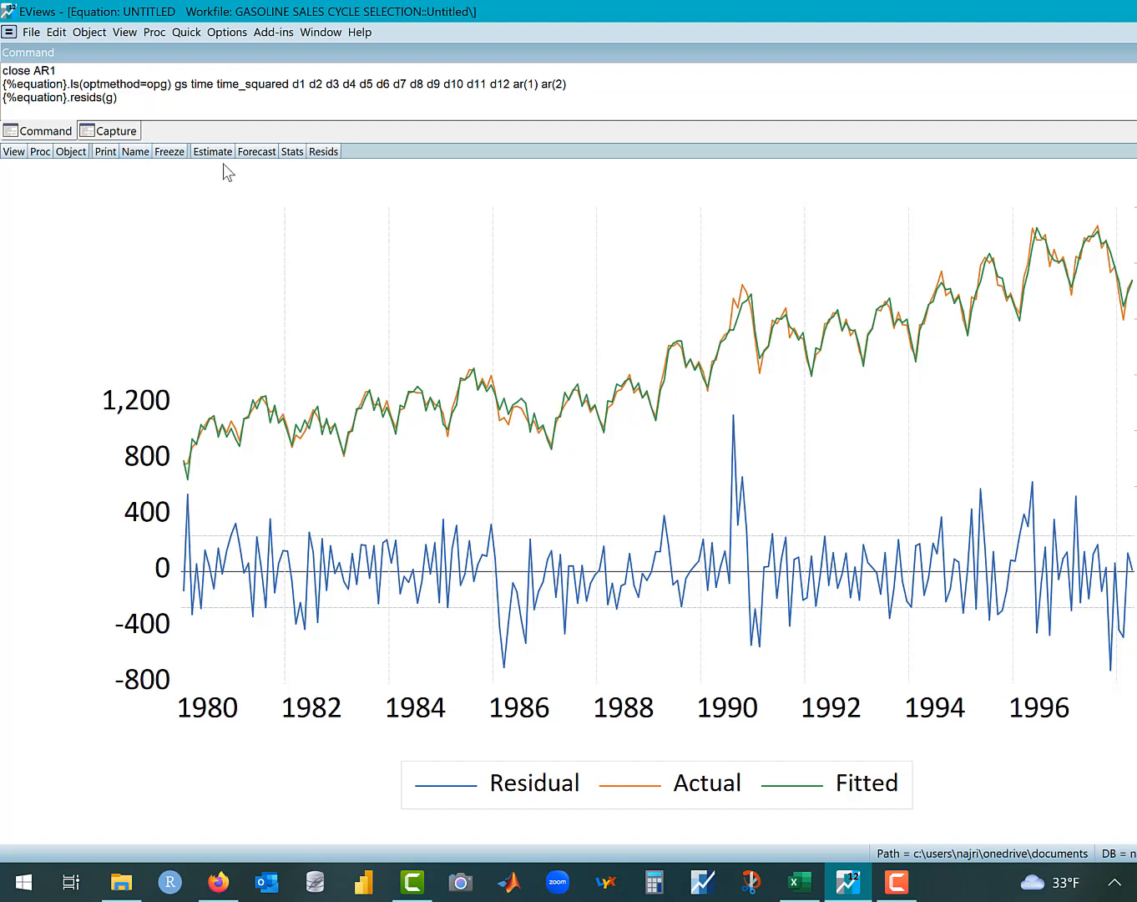
pyautogui.click(13, 151)
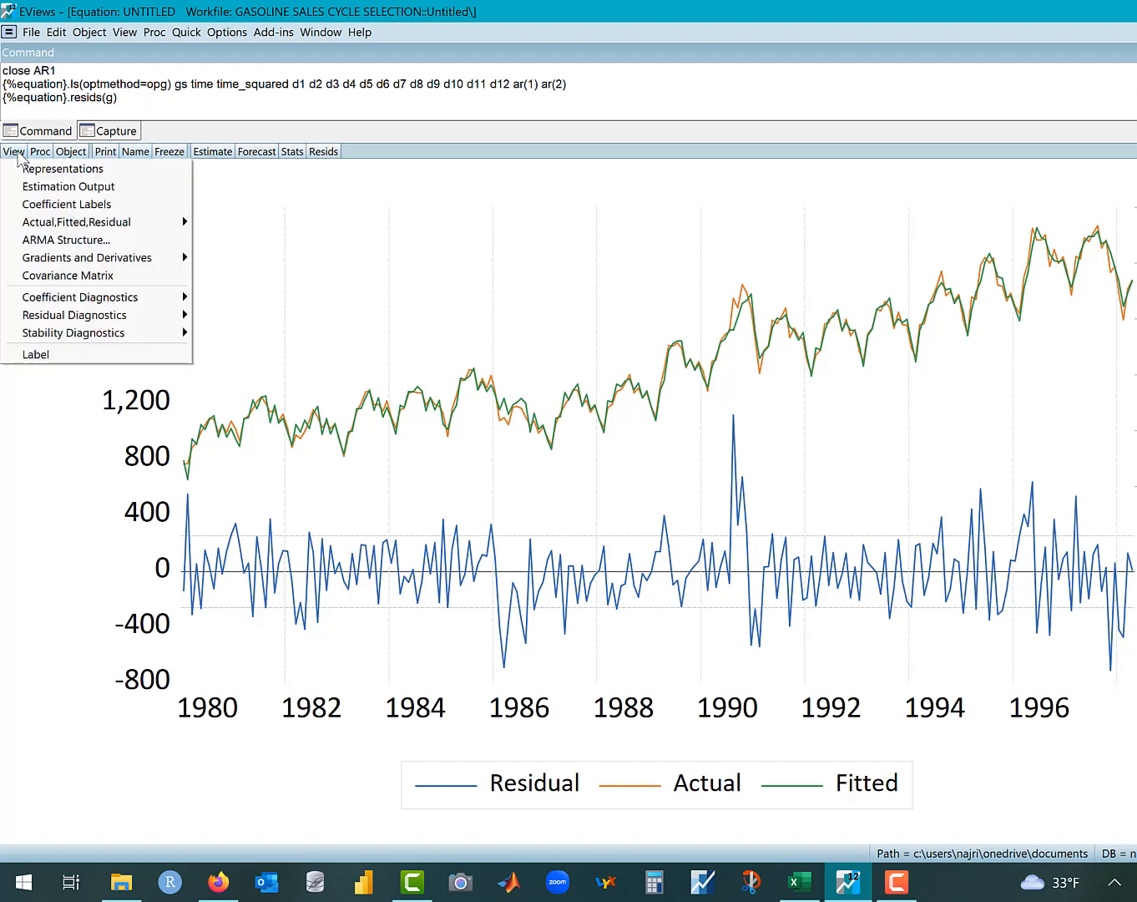
pyautogui.click(25, 186)
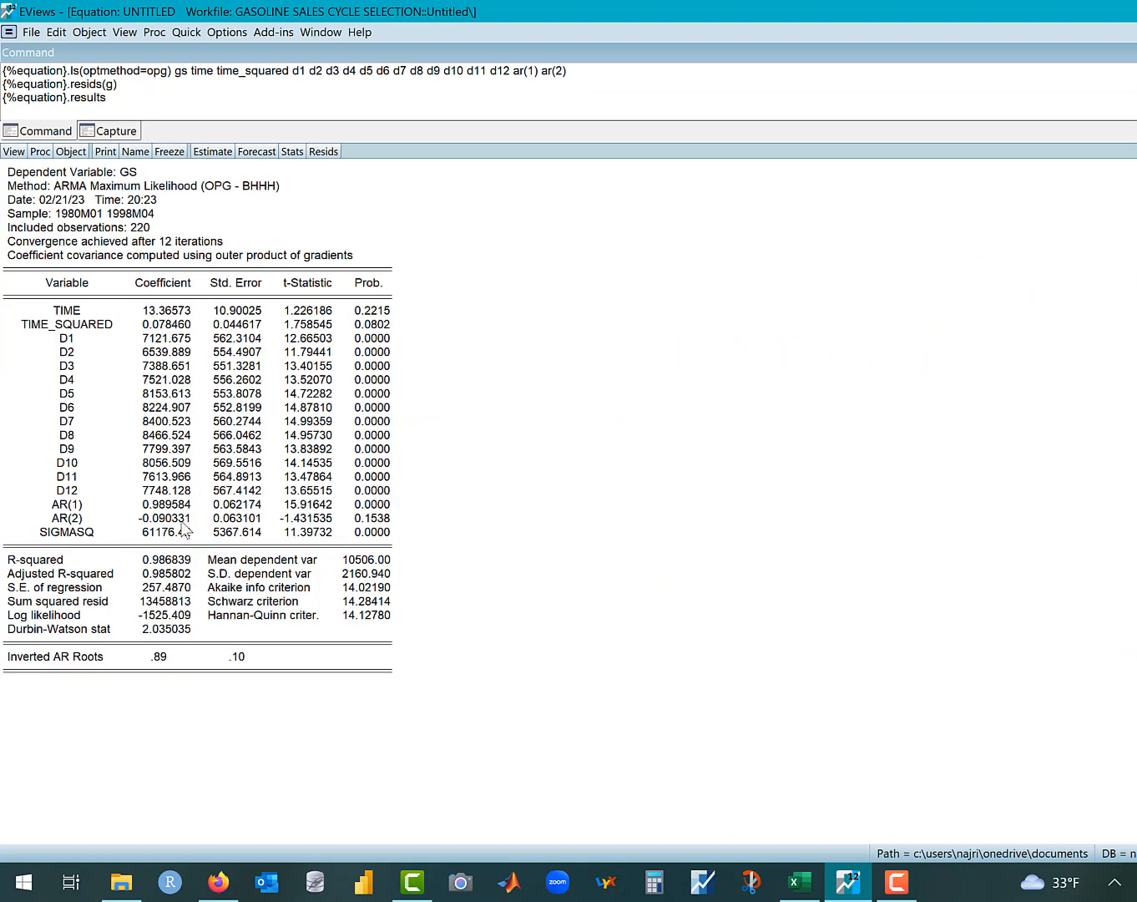
# - Record the equation's adjusted R-squared, 0.985802, in cell F14 of the AR(2) row in Excel
pyautogui.click(155, 577)
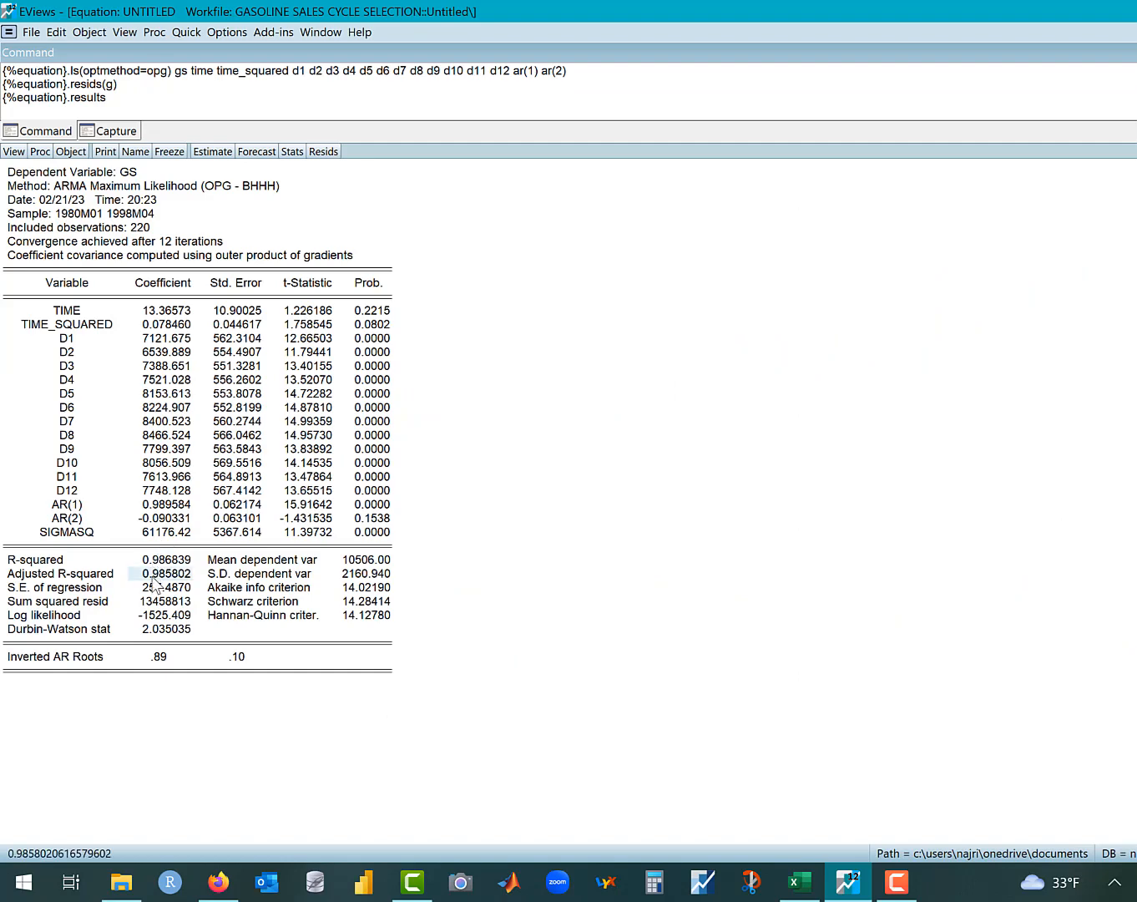
pyautogui.click(799, 881)
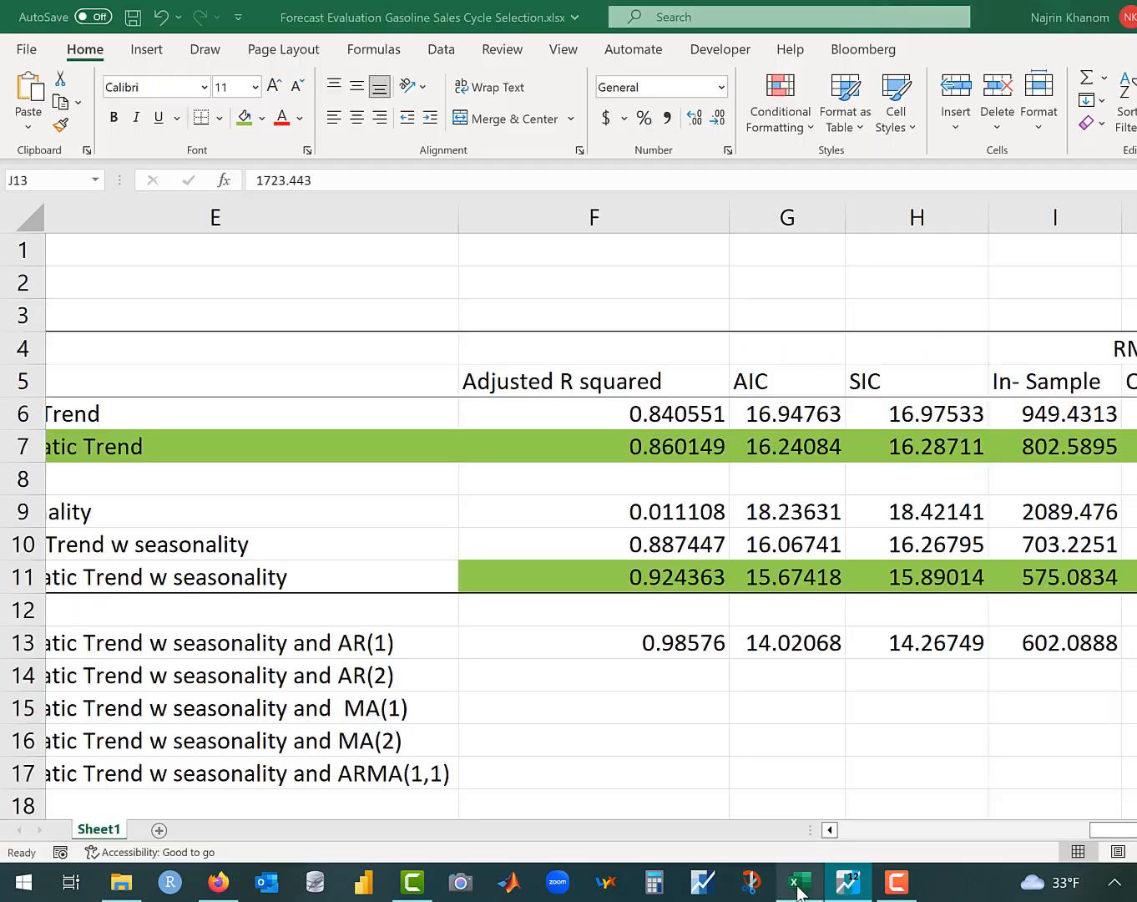
pyautogui.click(663, 680)
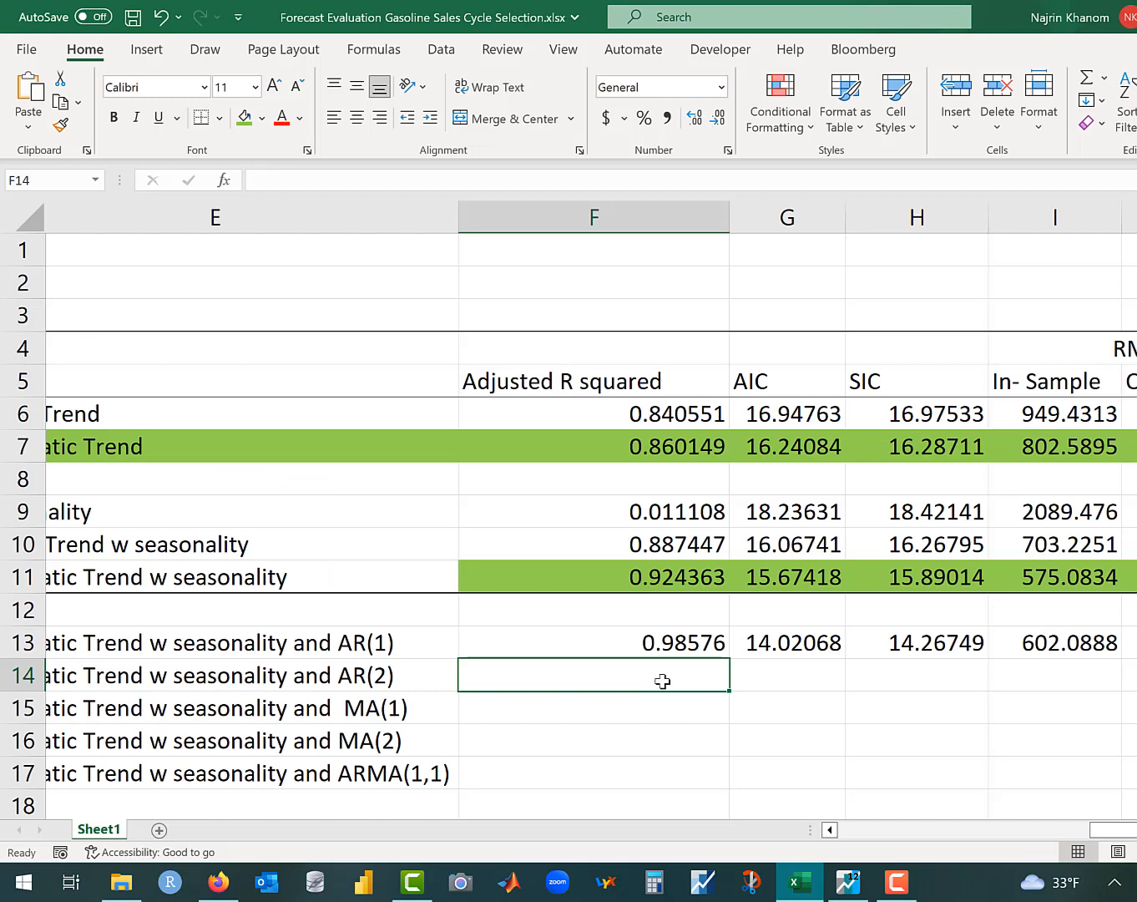
pyautogui.write('0.985802')
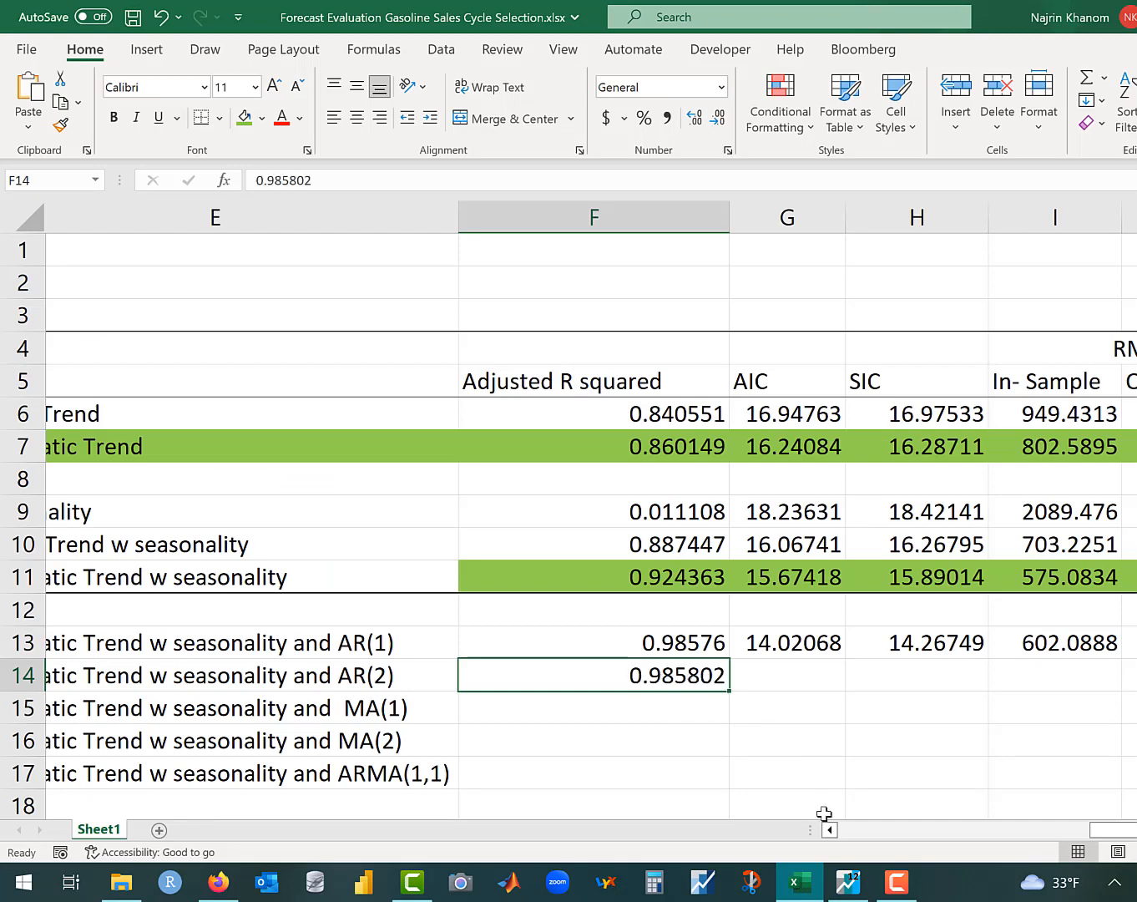
# - Look up the Akaike info criterion in EViews and record 14.0219 in the AIC cell G14 in Excel
pyautogui.click(843, 892)
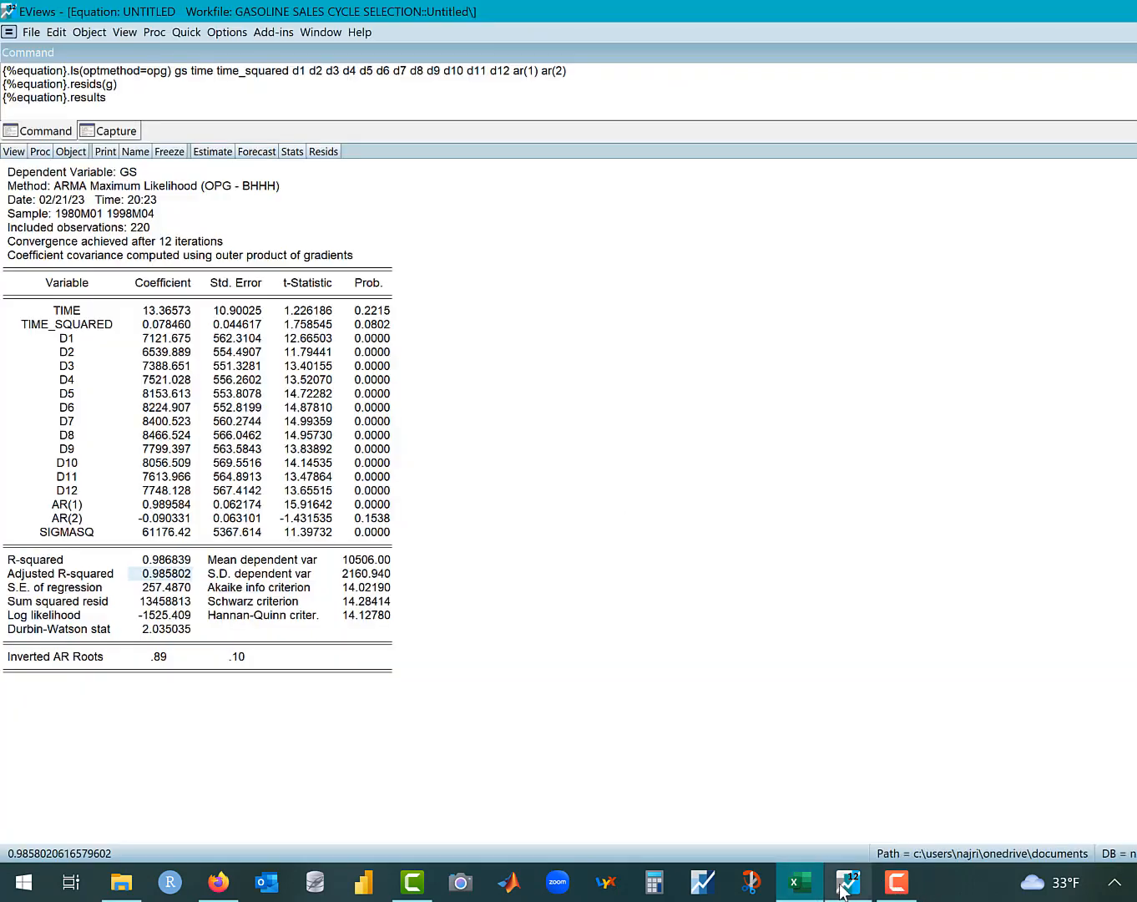
pyautogui.click(355, 589)
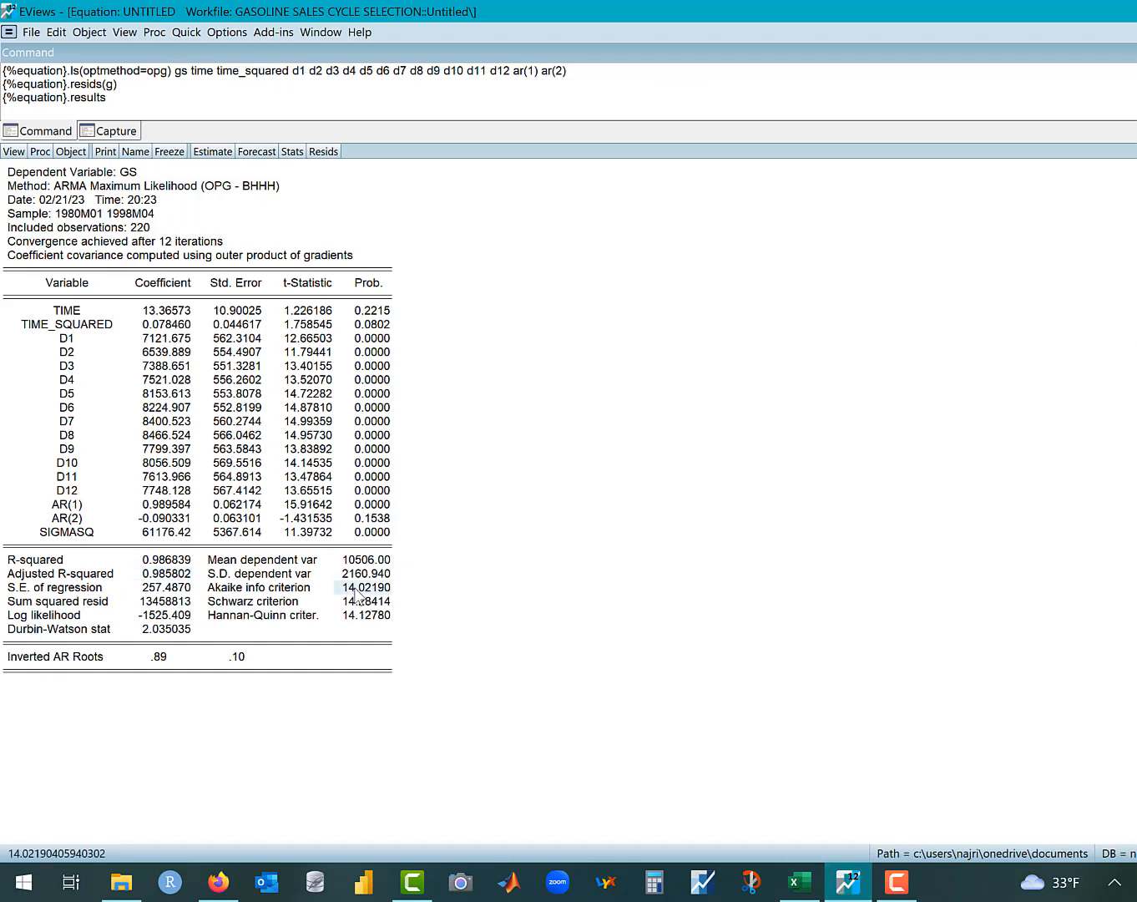
pyautogui.click(798, 880)
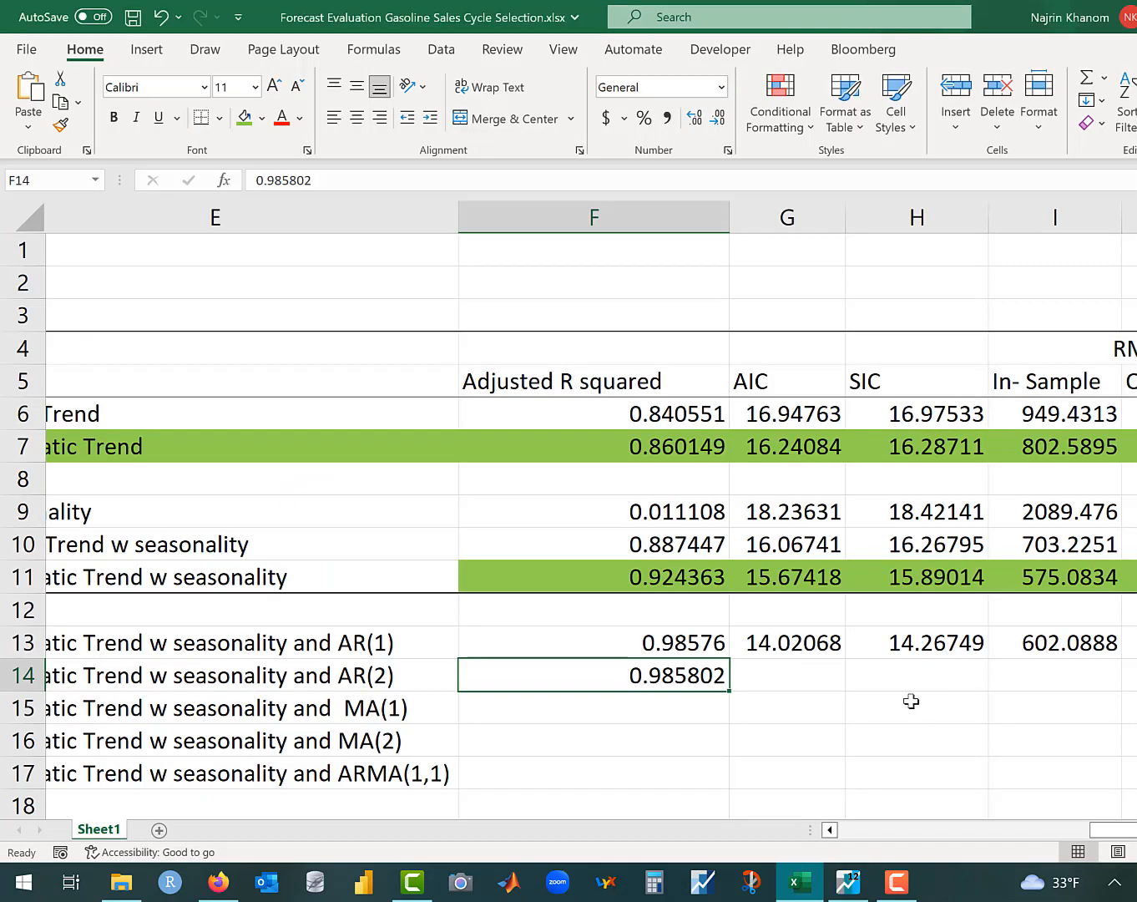
pyautogui.click(787, 668)
pyautogui.write('14.0219')
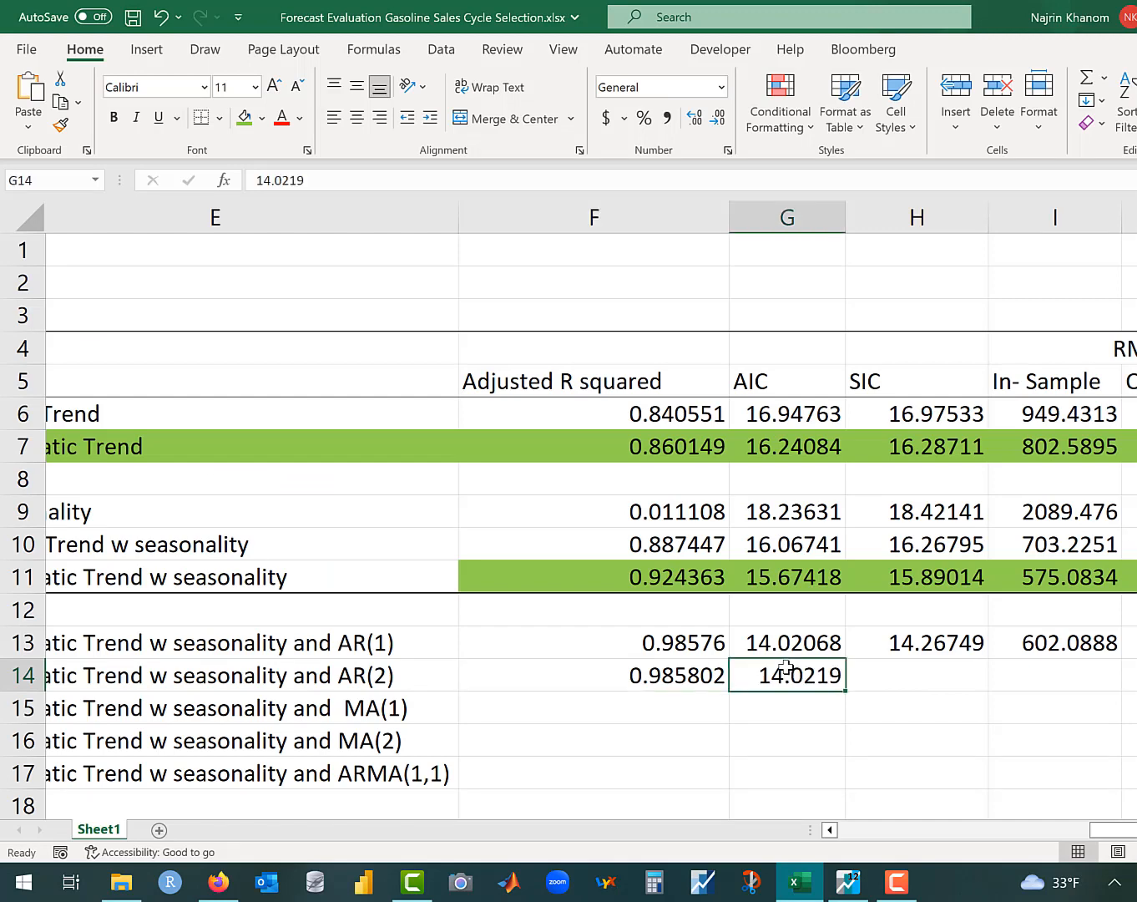
# - Look up the Schwarz criterion in EViews and record 14.28414 in the SIC cell H14 in Excel
pyautogui.click(799, 883)
pyautogui.click(366, 601)
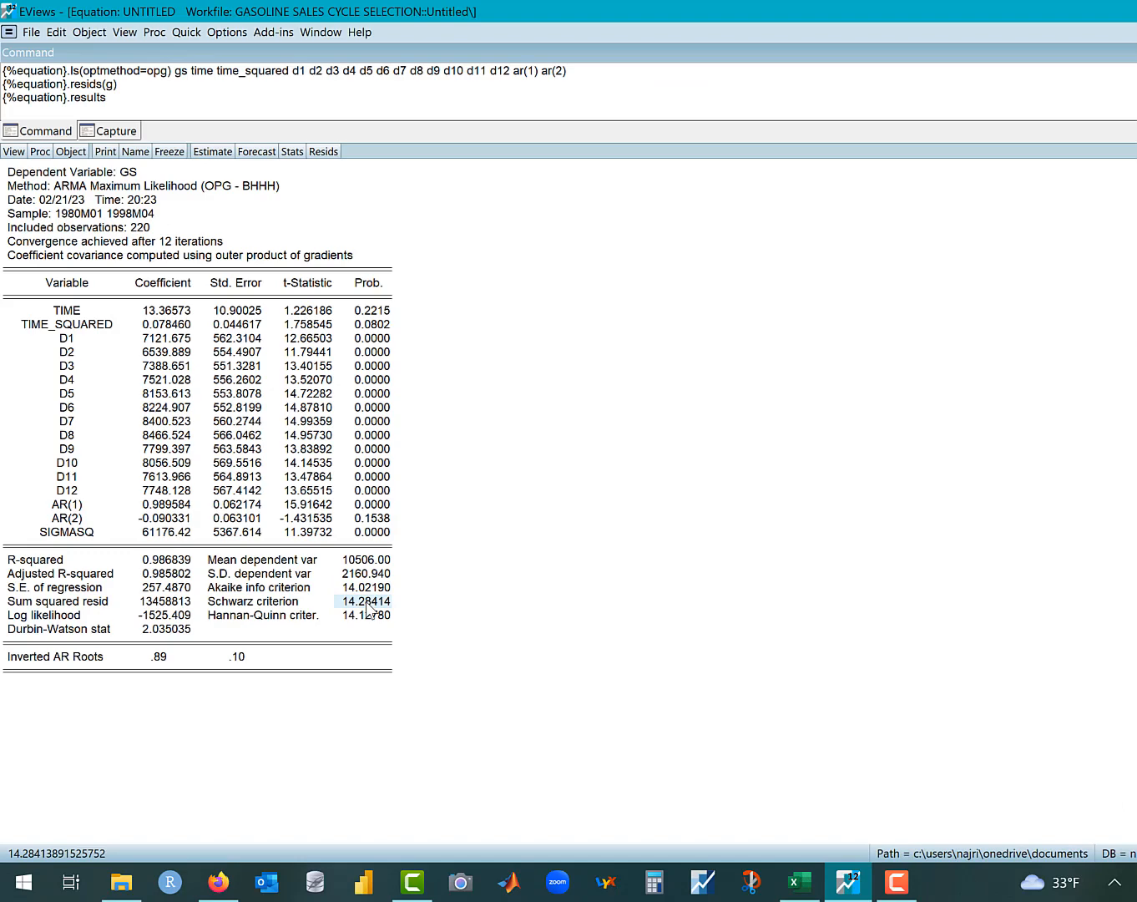
pyautogui.click(799, 883)
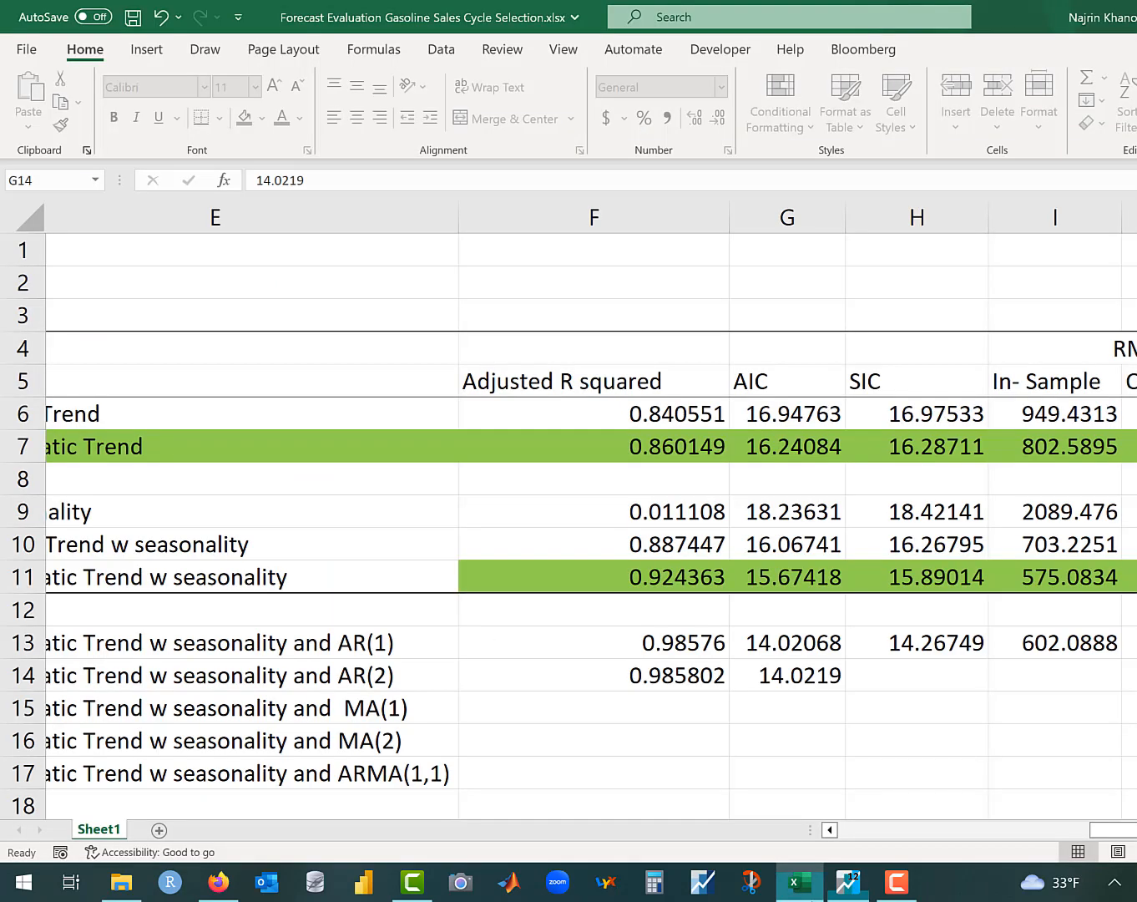
pyautogui.click(903, 685)
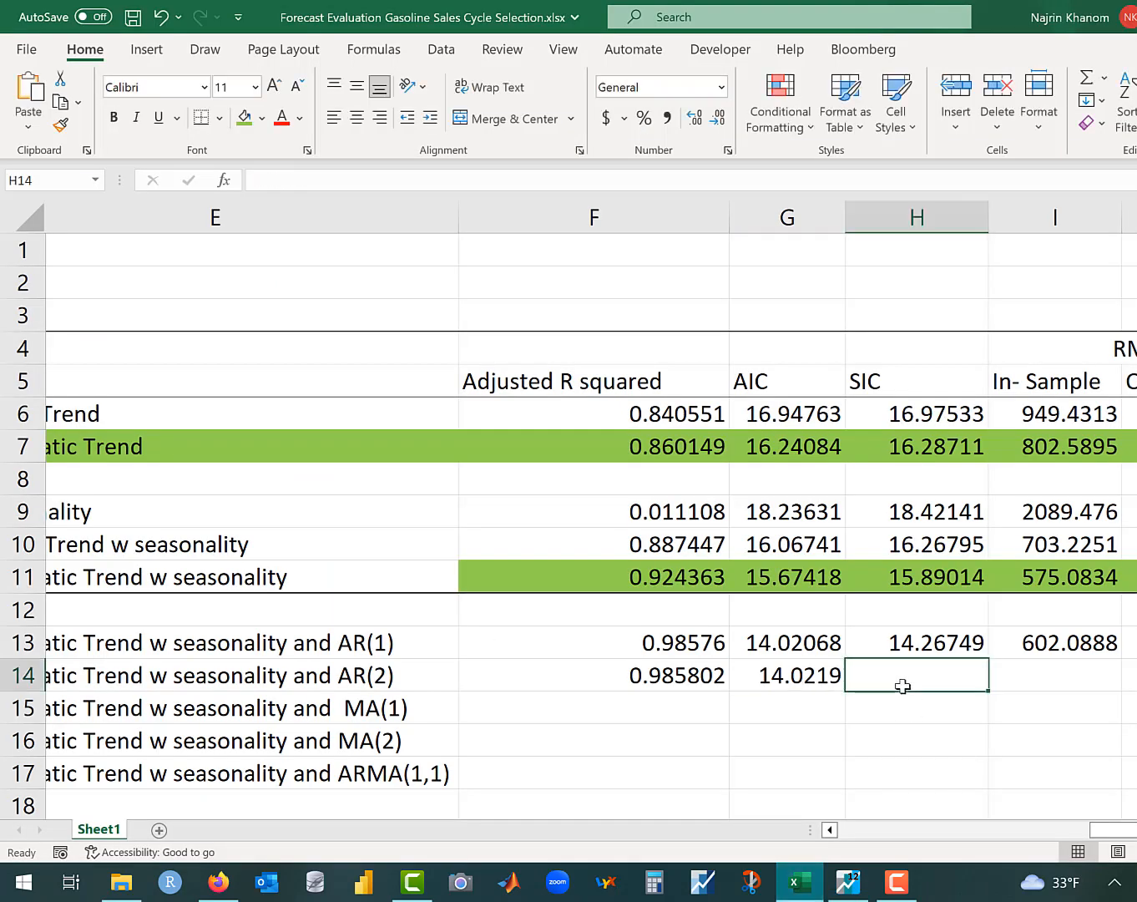
pyautogui.write('14.28414')
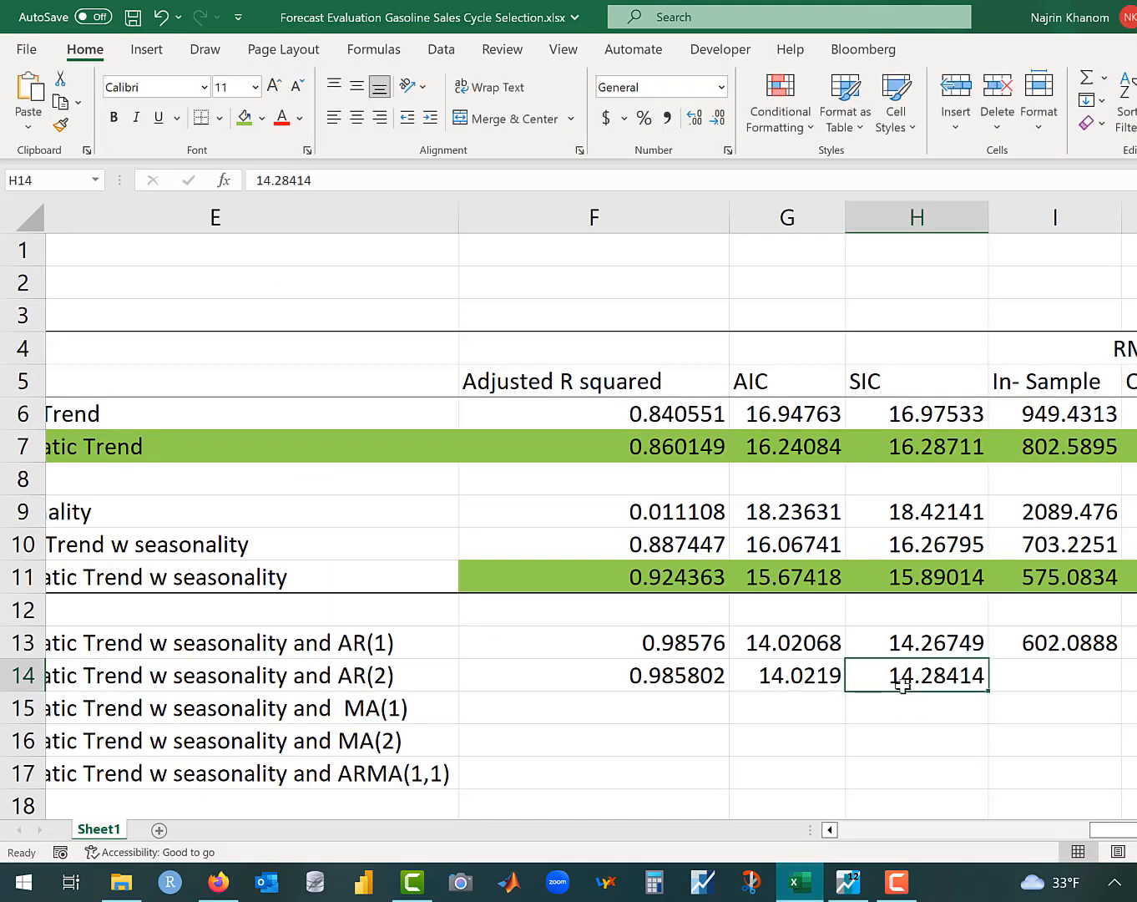
# - In EViews, forecast gsf over 1980m01 1998m04 without inserting out-of-sample actuals, graphing Forecast & Actuals
pyautogui.click(804, 878)
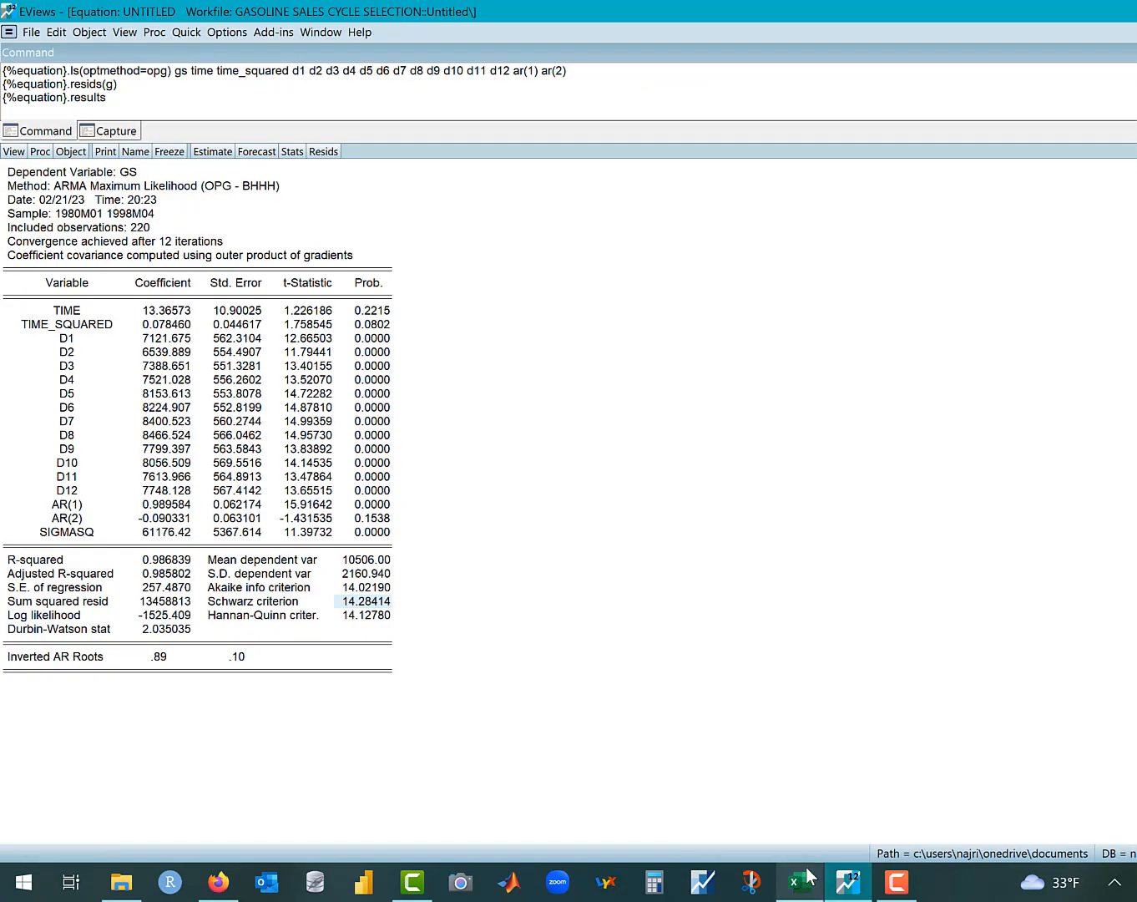
pyautogui.click(250, 155)
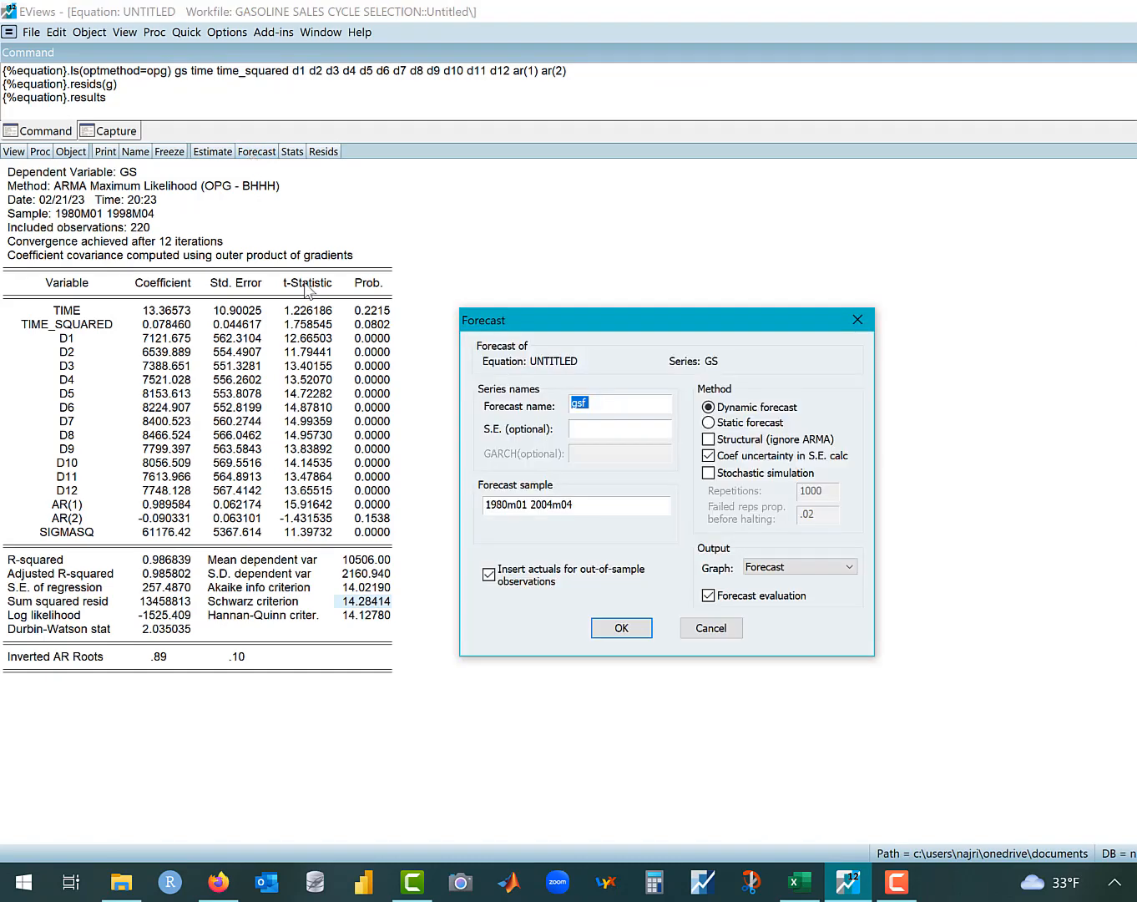
pyautogui.click(551, 506)
pyautogui.press('BackSpace')
pyautogui.press('BackSpace')
pyautogui.press('BackSpace')
pyautogui.write('1998')
pyautogui.click(489, 575)
pyautogui.click(779, 568)
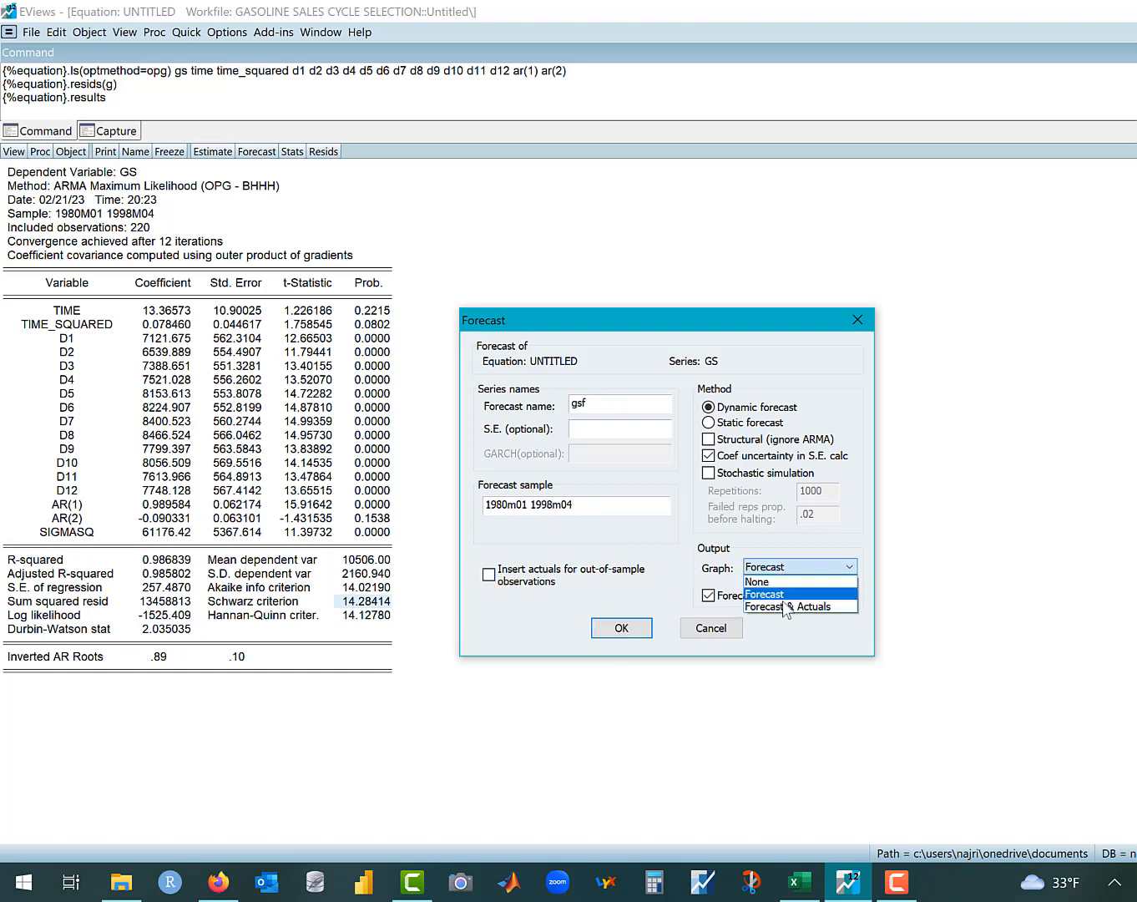
pyautogui.click(785, 605)
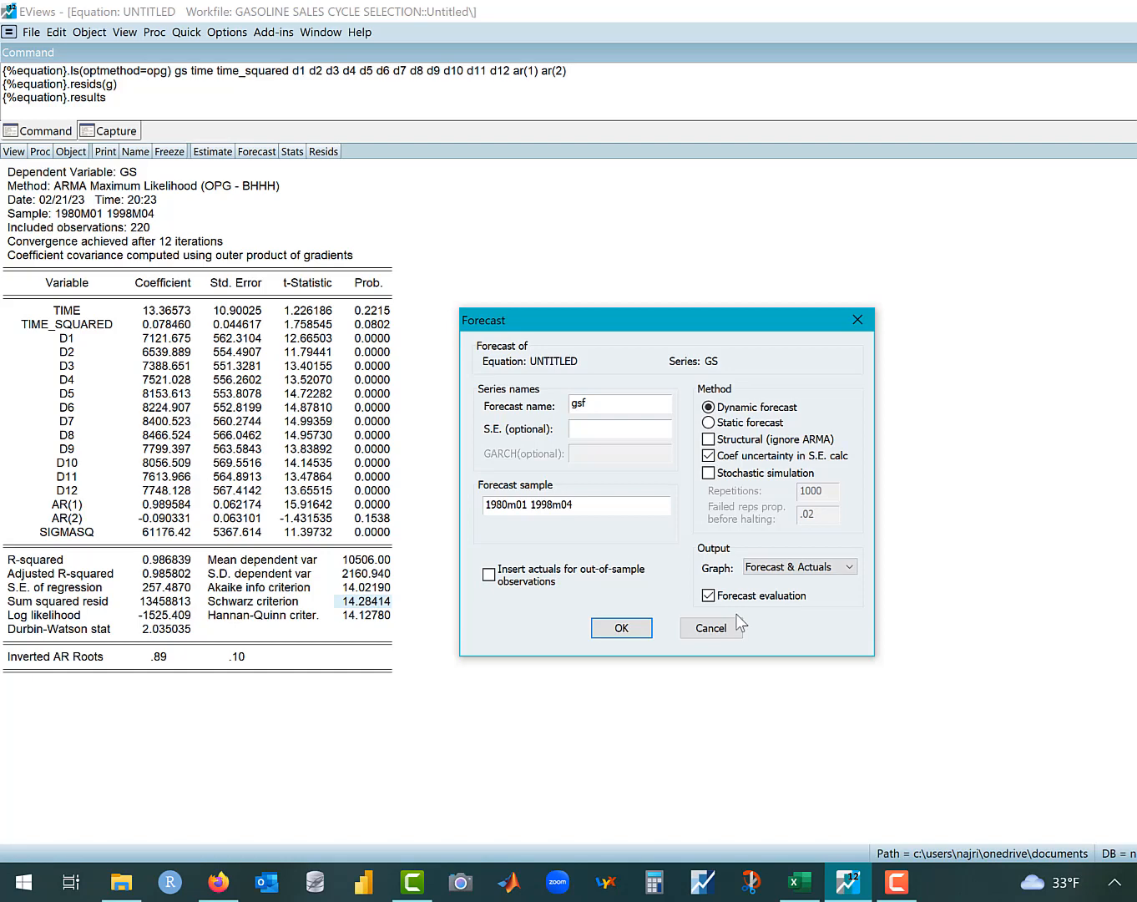
pyautogui.click(621, 631)
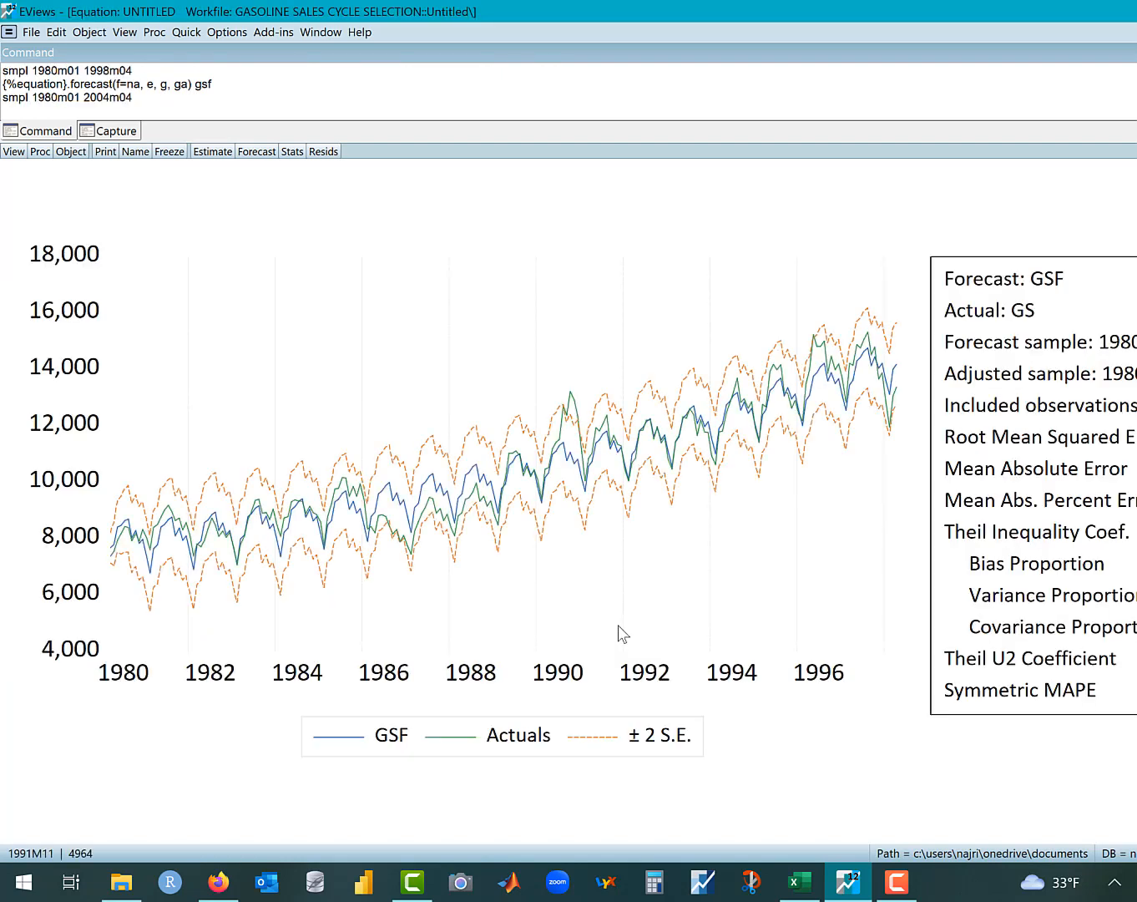
# - Copy the forecast's Root Mean Squared Error and record 591.1587 in the AR(2) In-Sample cell I14 in Excel
pyautogui.doubleClick(1002, 443)
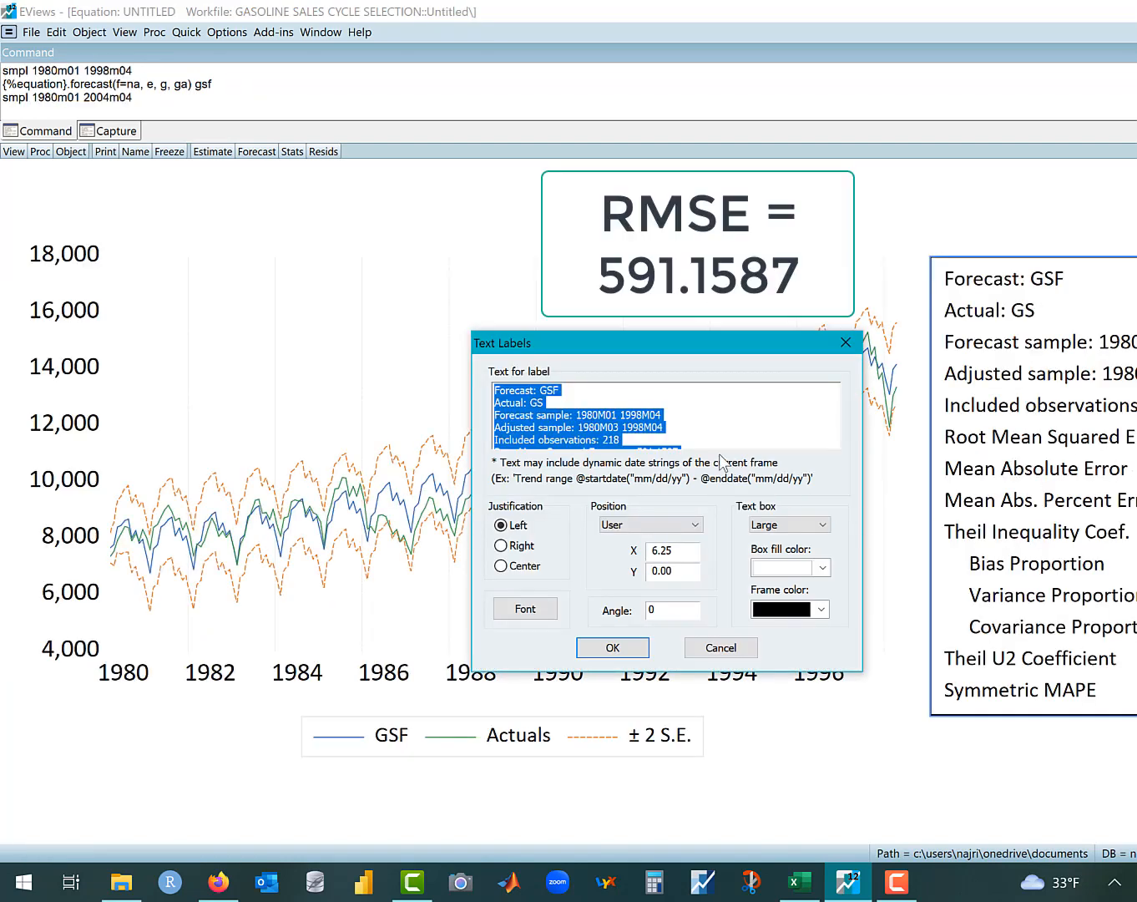
pyautogui.click(687, 444)
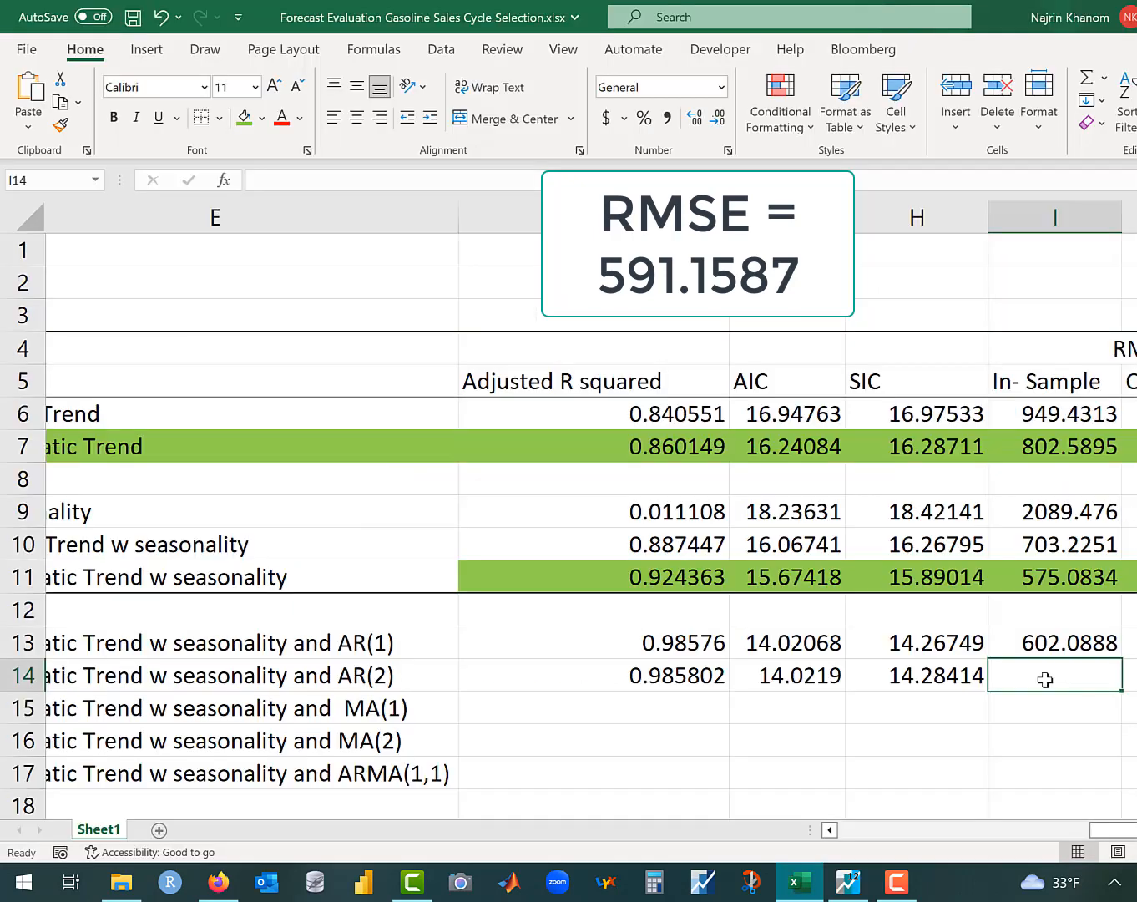
pyautogui.write('591.1587')
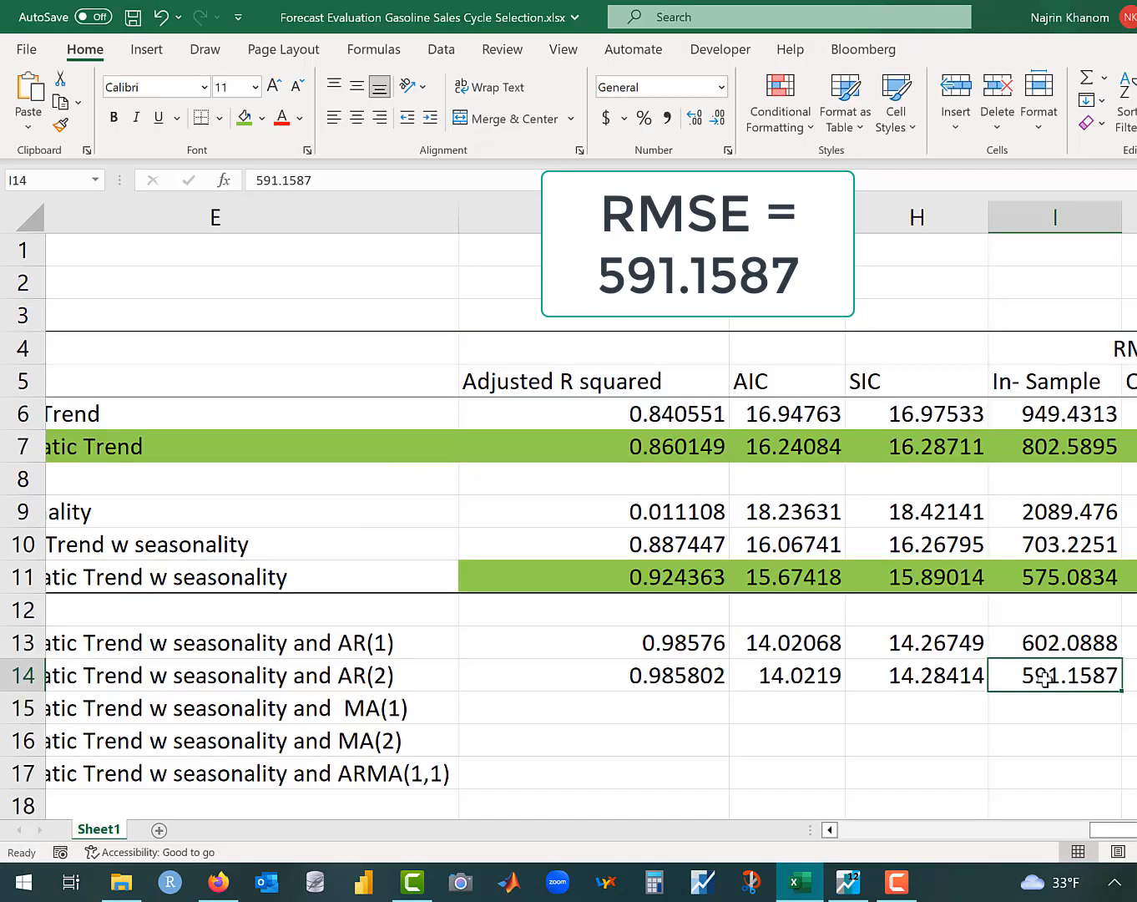
# - Close the untitled equation in EViews and try to name it ar(2)
pyautogui.click(847, 884)
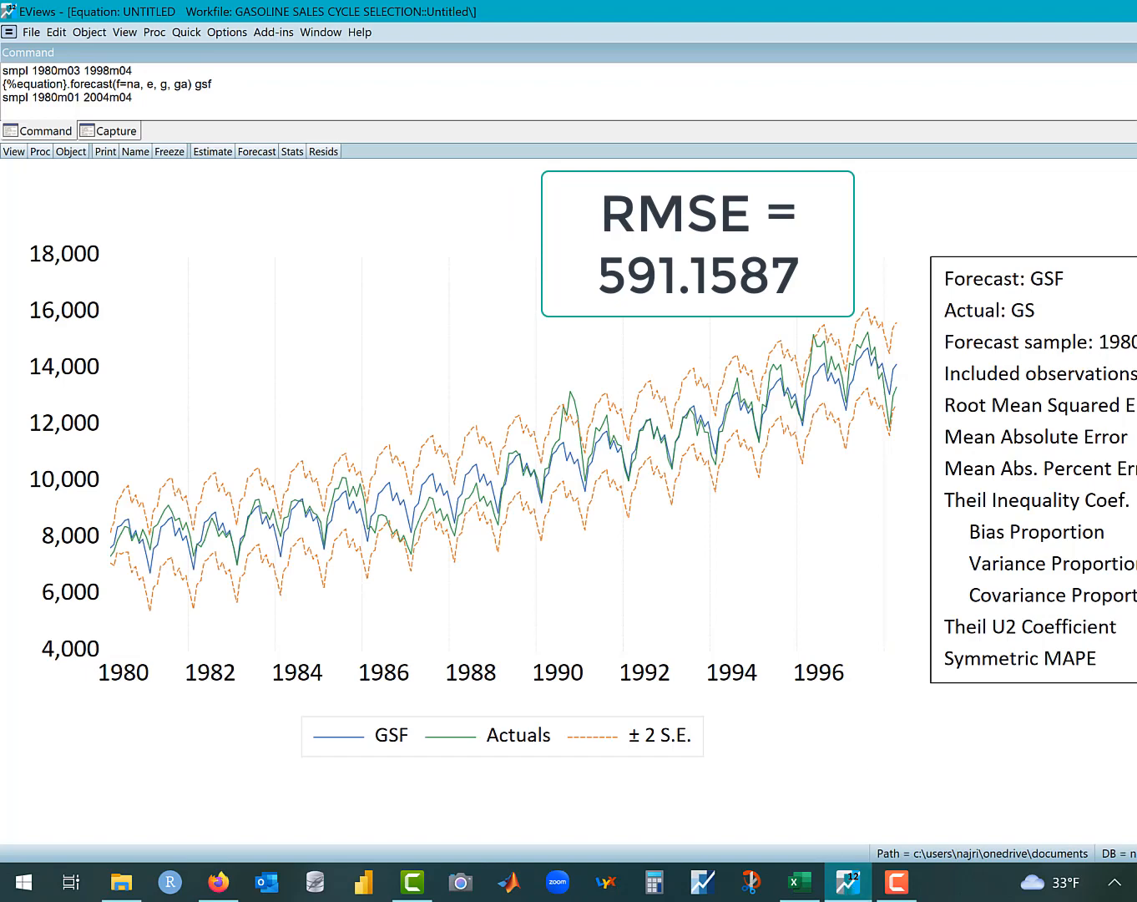
pyautogui.hotkey('ctrl', 'F4')
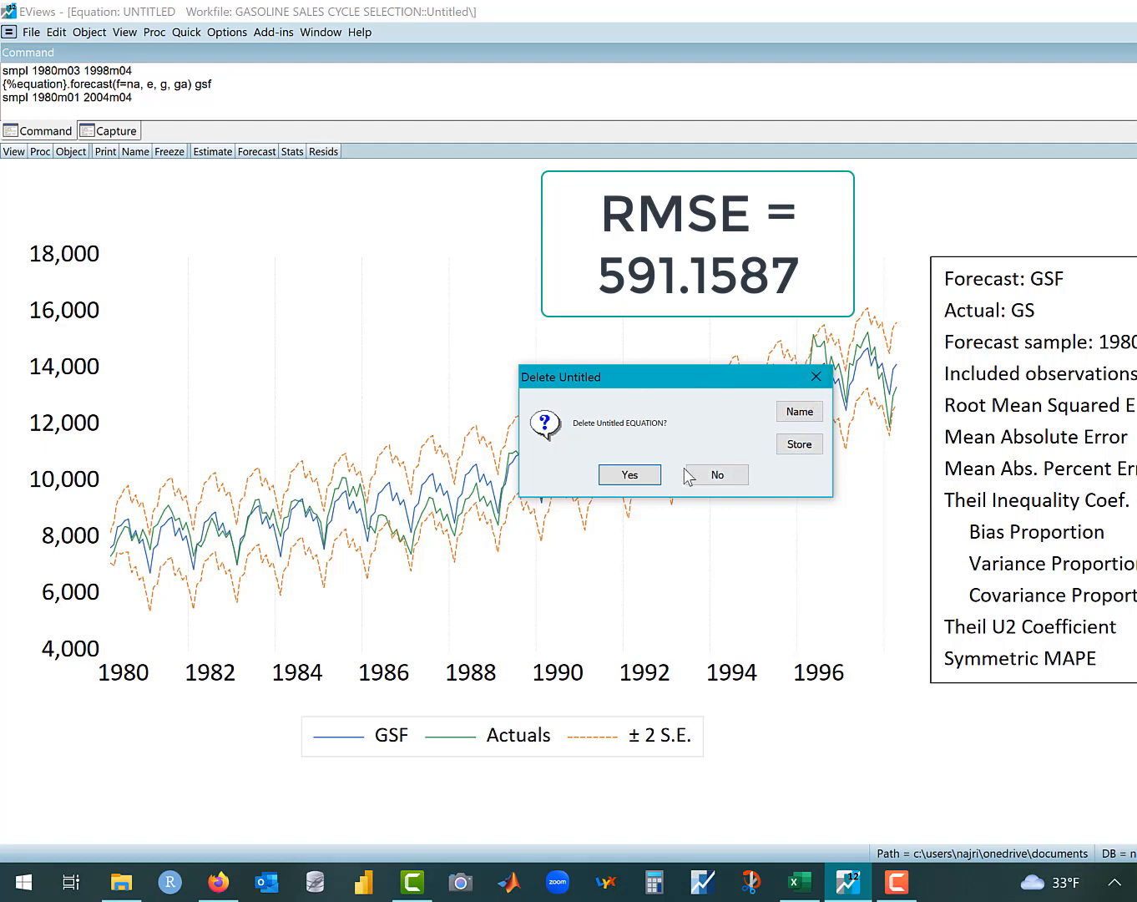
pyautogui.click(804, 417)
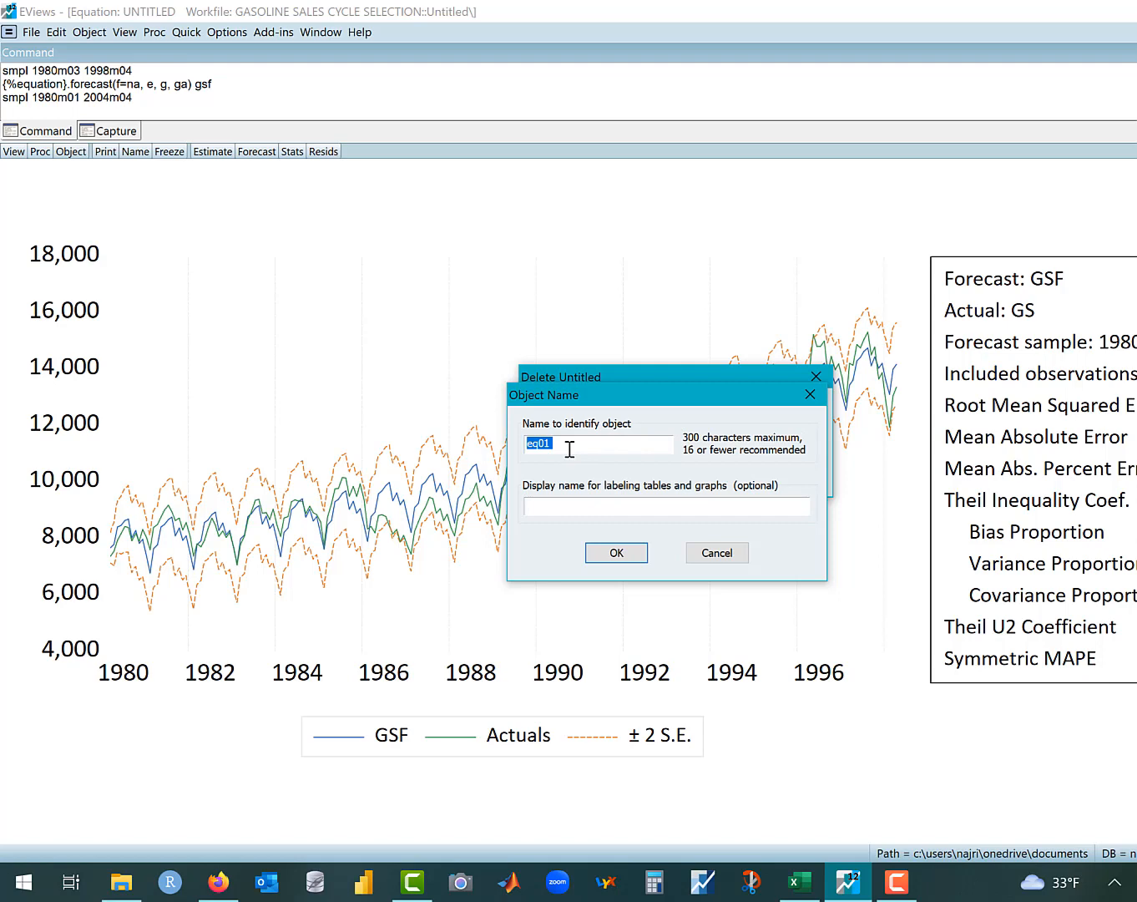
pyautogui.write('ar(2)')
pyautogui.press('Return')
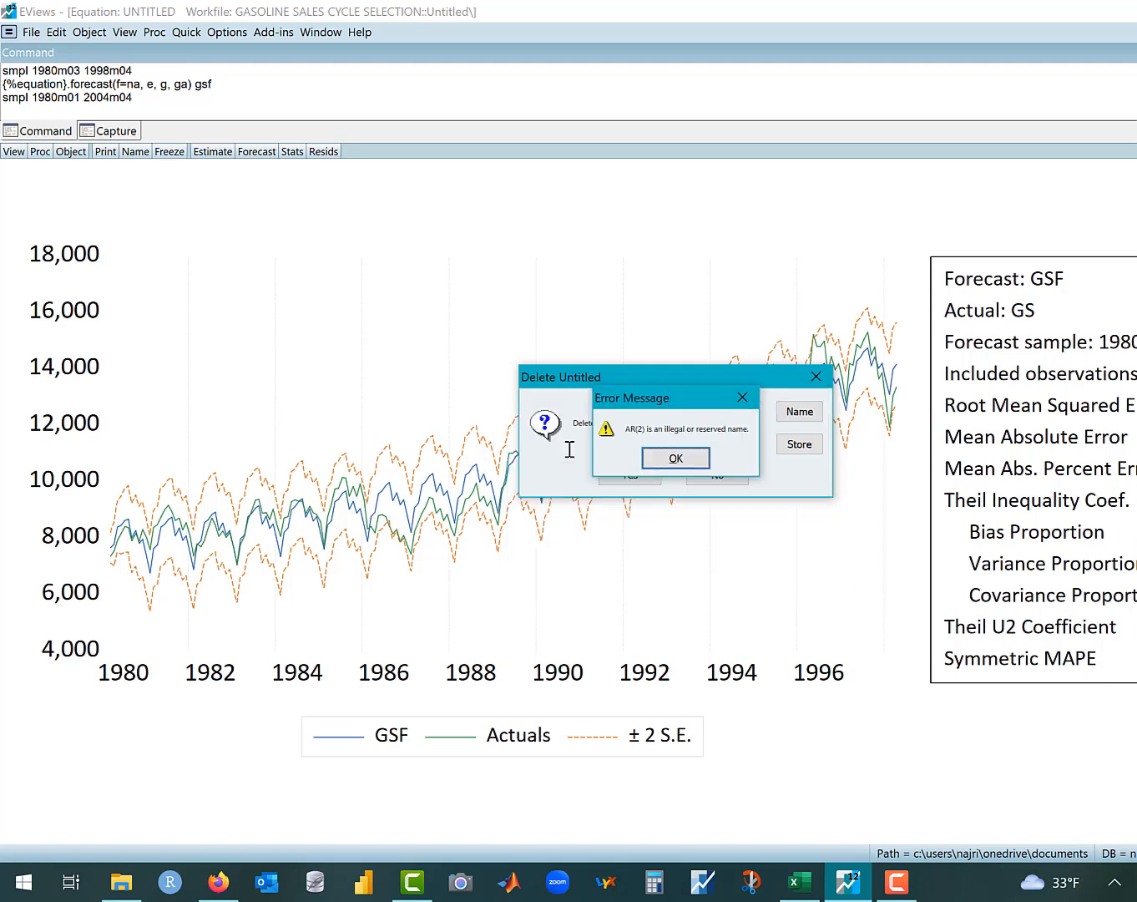
pyautogui.click(659, 458)
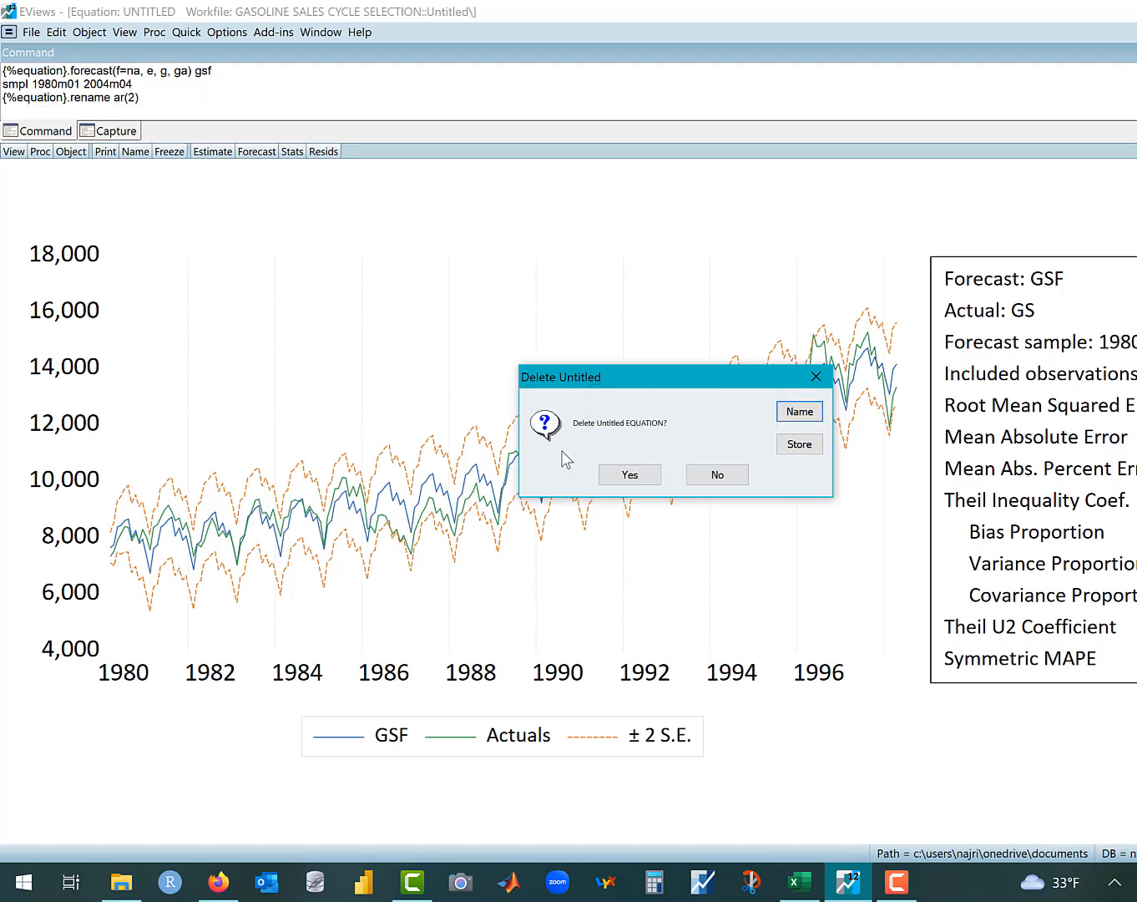
# - Name the untitled equation ar2
pyautogui.click(784, 413)
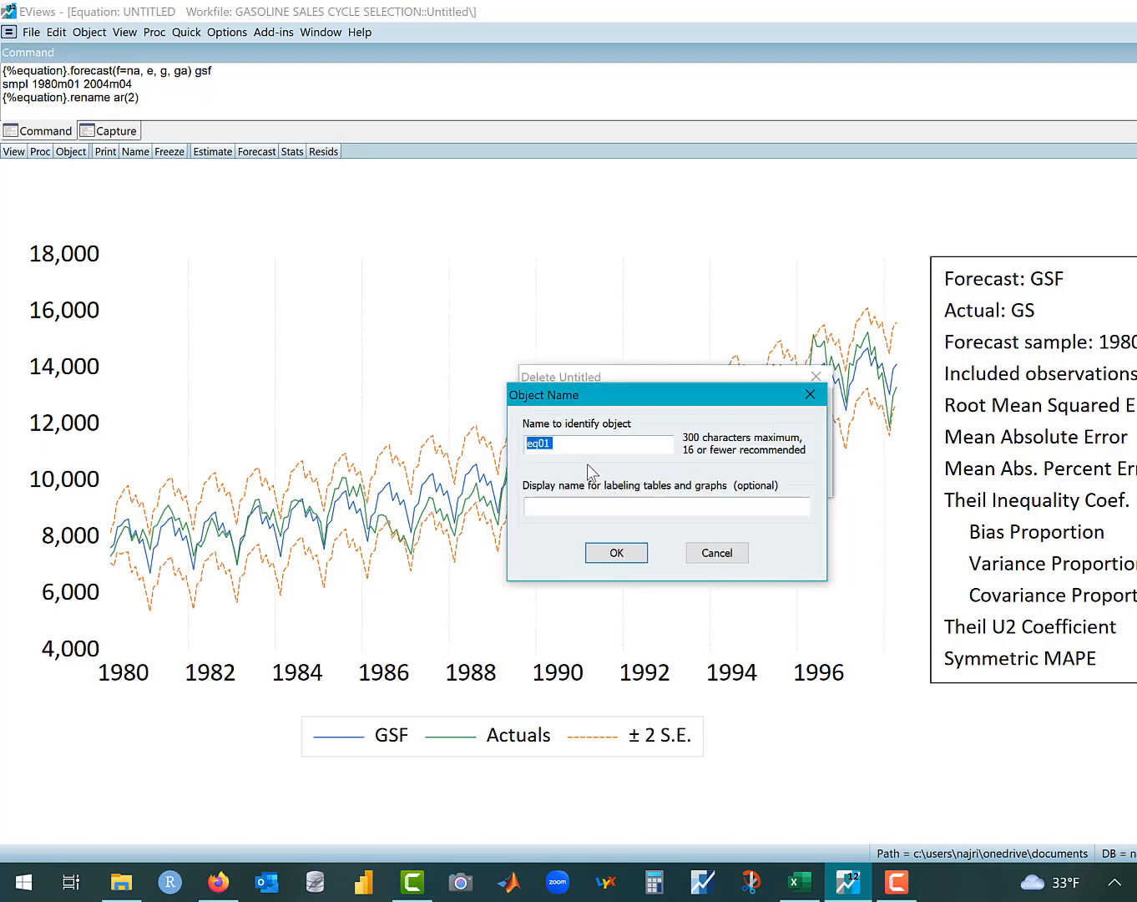
pyautogui.write('ar2')
pyautogui.press('Return')
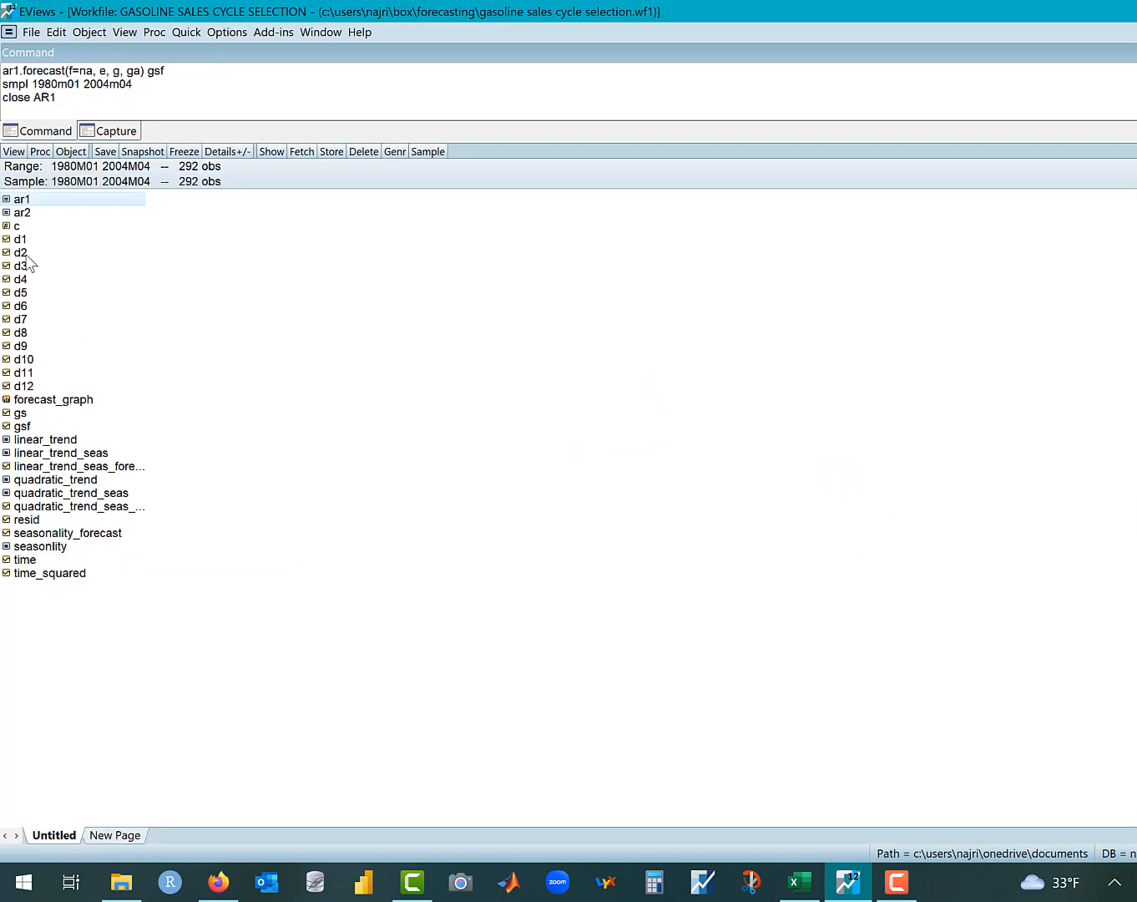
# - Open the ar2 equation, and copy the out-of-sample evaluation range 1998M05 2001M04 from cell B4 in Excel
pyautogui.doubleClick(23, 213)
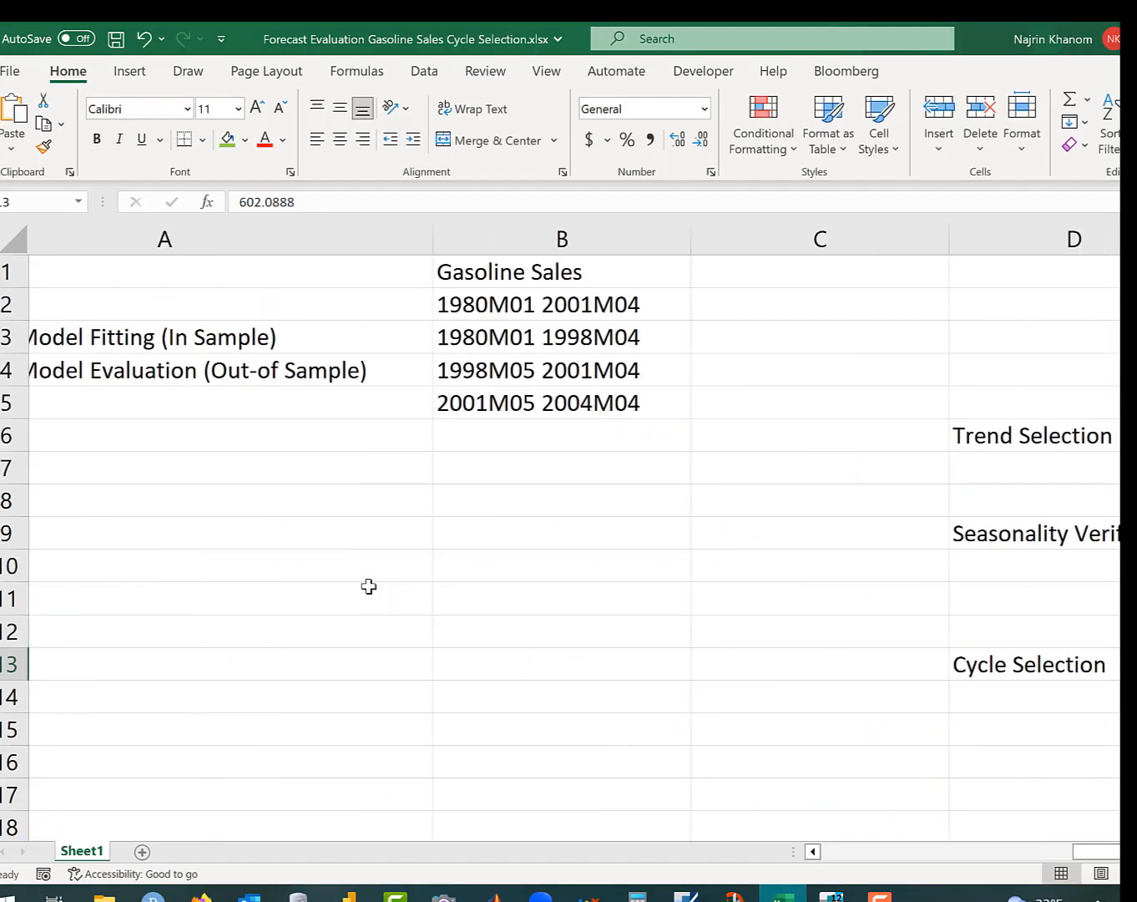
pyautogui.hscroll(-3, 542, 376)
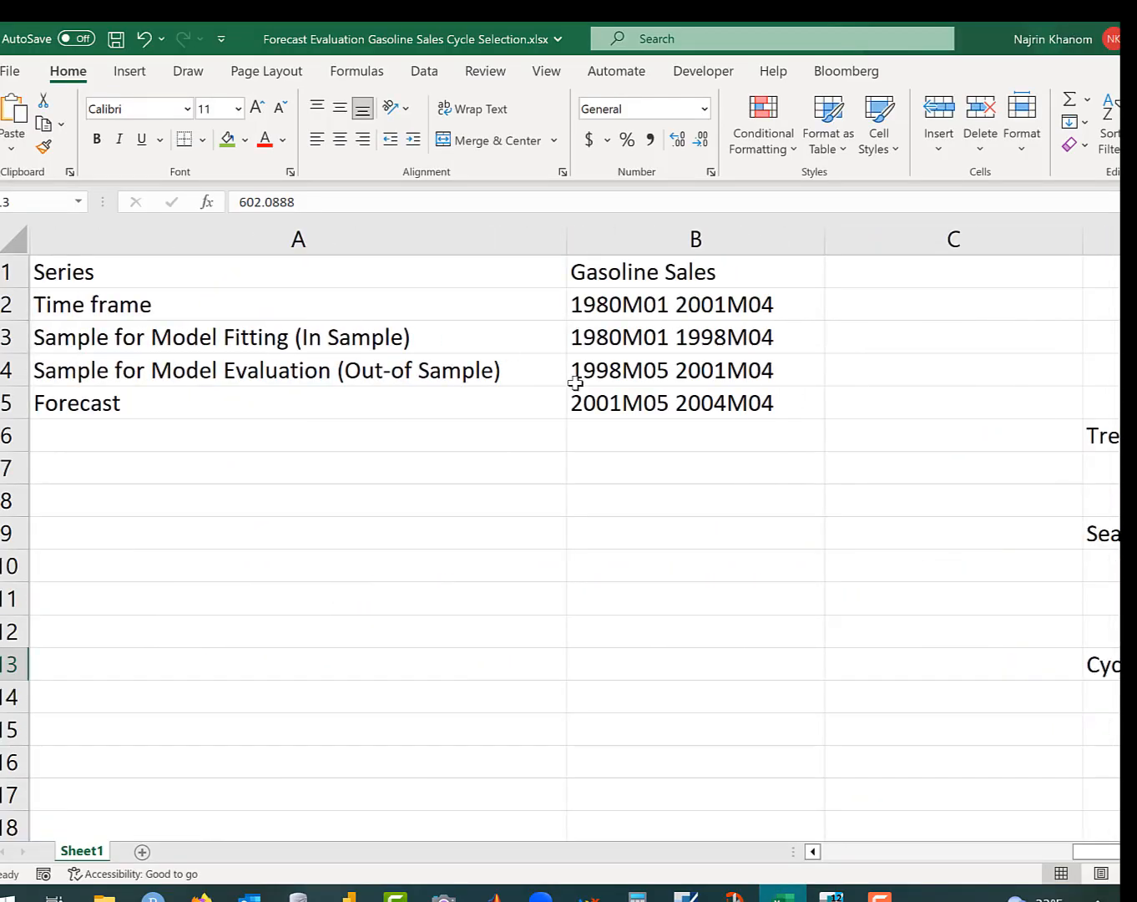
pyautogui.click(590, 382)
pyautogui.moveTo(403, 193); pyautogui.dragTo(110, 161)
pyautogui.hotkey('ctrl', 'c')
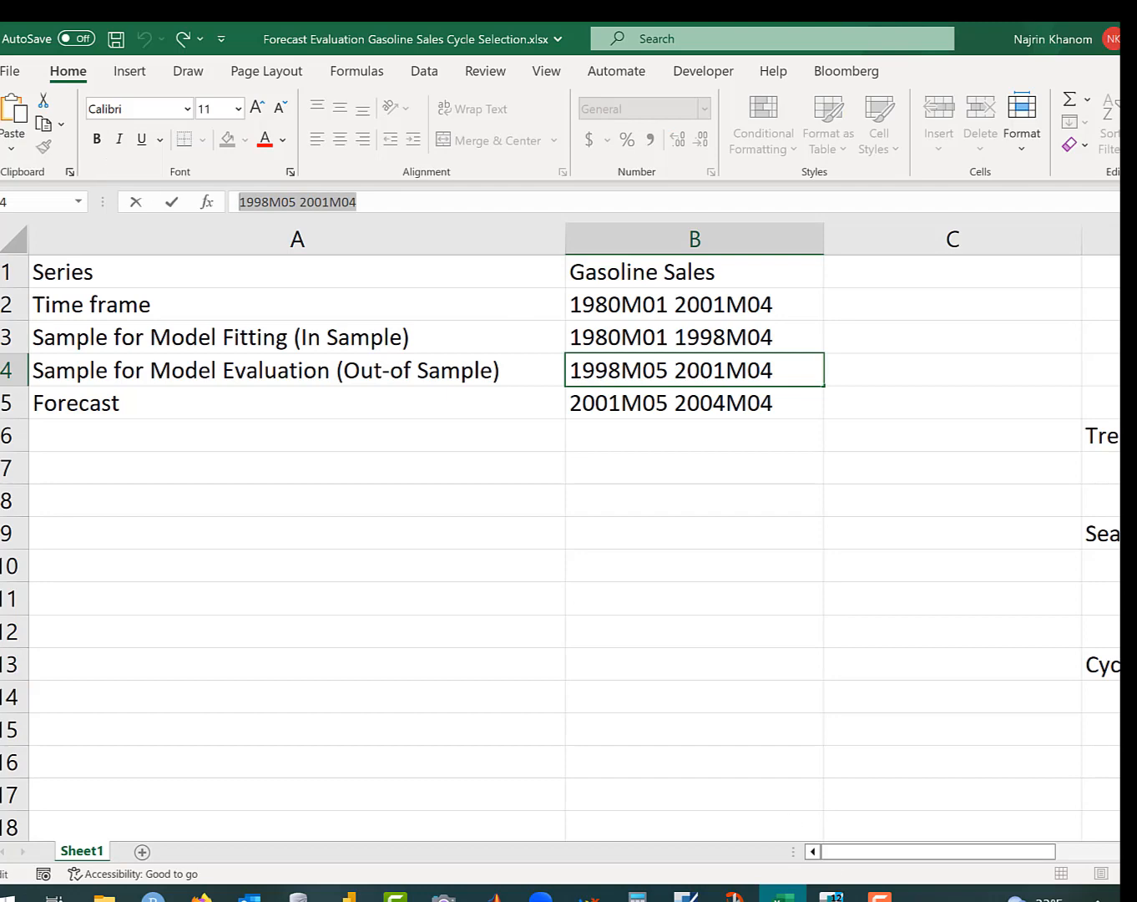
# - In EViews, forecast gsf from AR2 over 1998M05 2001M04 without inserting out-of-sample actuals, graphing Forecast & Actuals
pyautogui.click(831, 895)
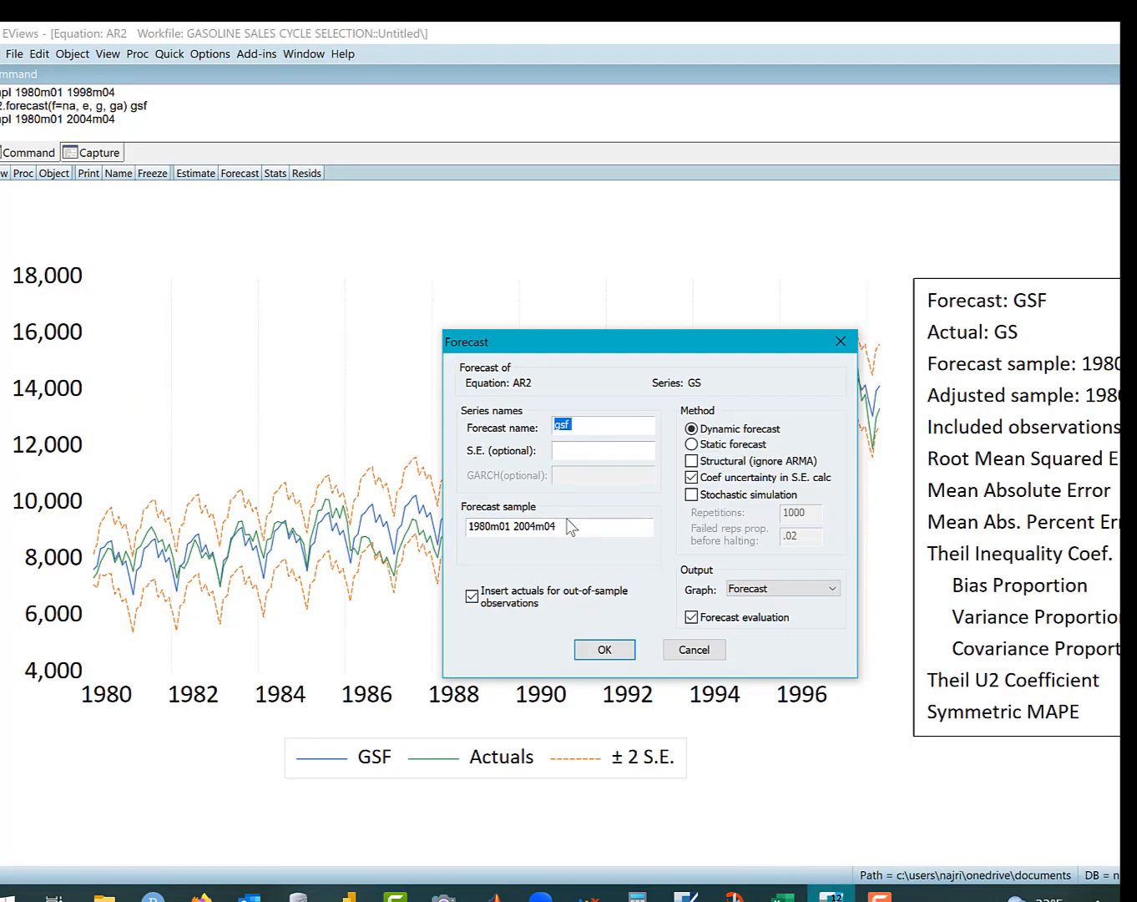
pyautogui.moveTo(568, 525); pyautogui.dragTo(384, 536)
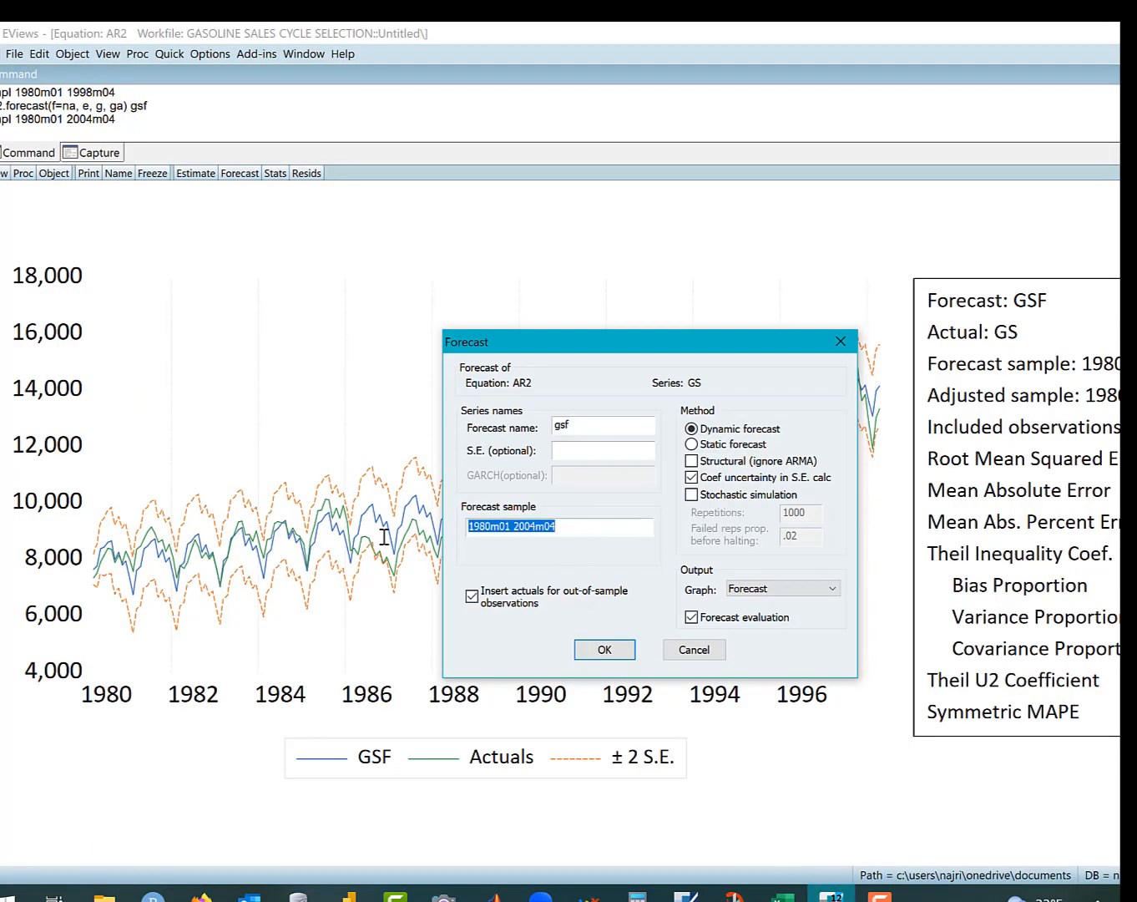
pyautogui.hotkey('ctrl', 'v')
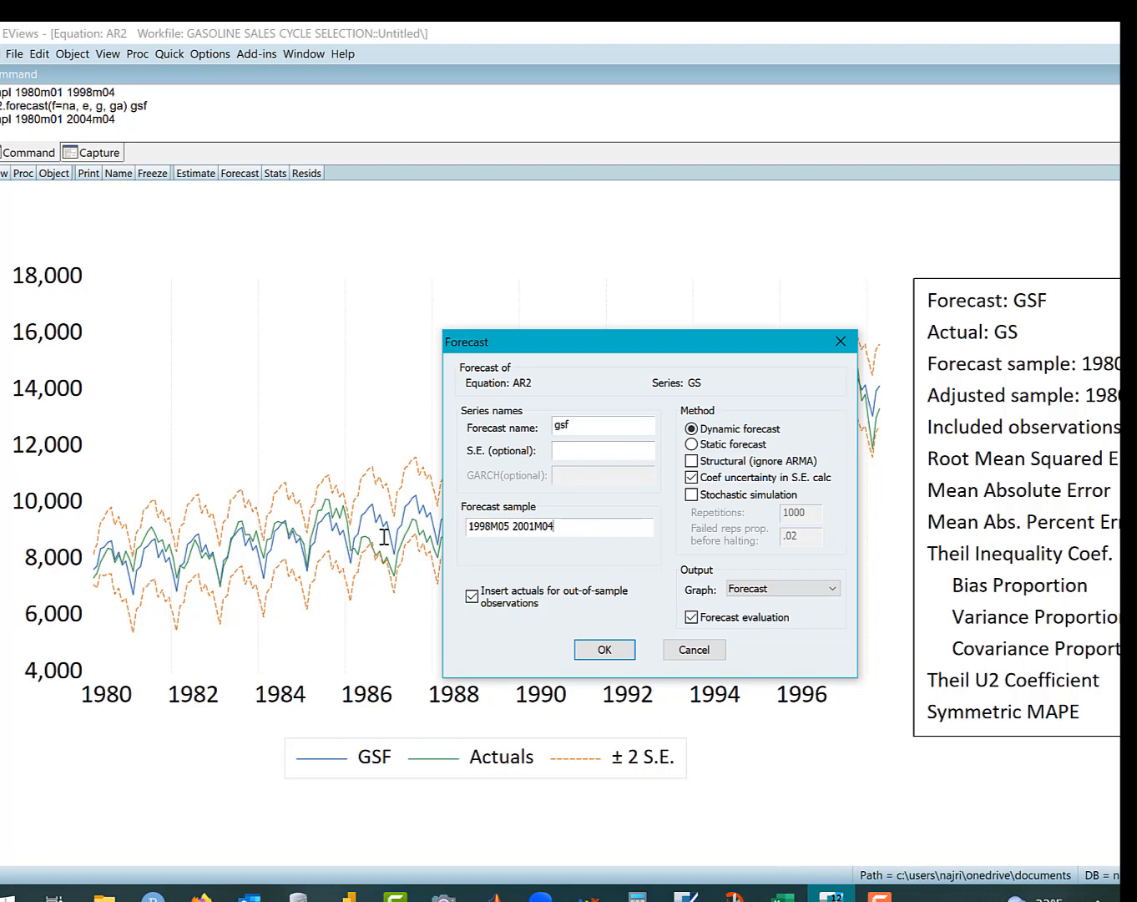
pyautogui.click(472, 597)
pyautogui.click(769, 591)
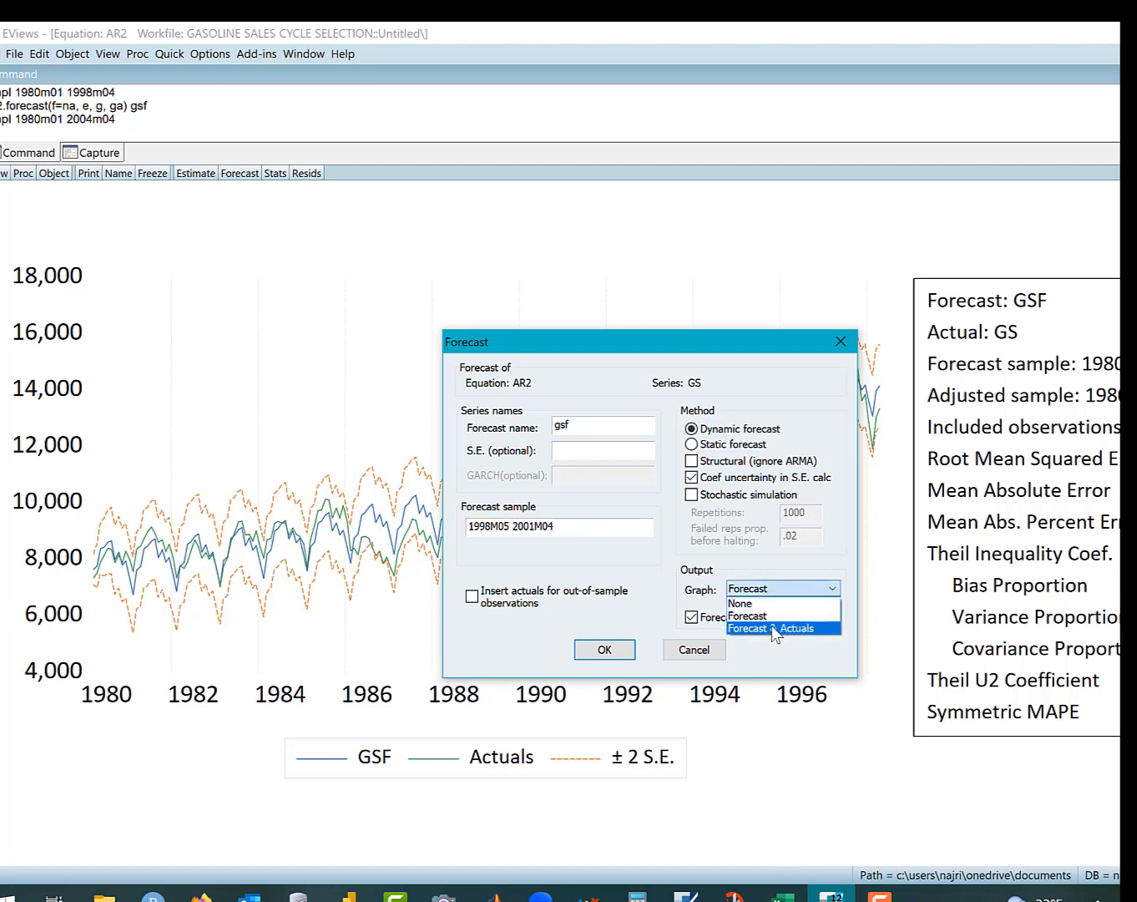
pyautogui.click(774, 628)
pyautogui.click(618, 651)
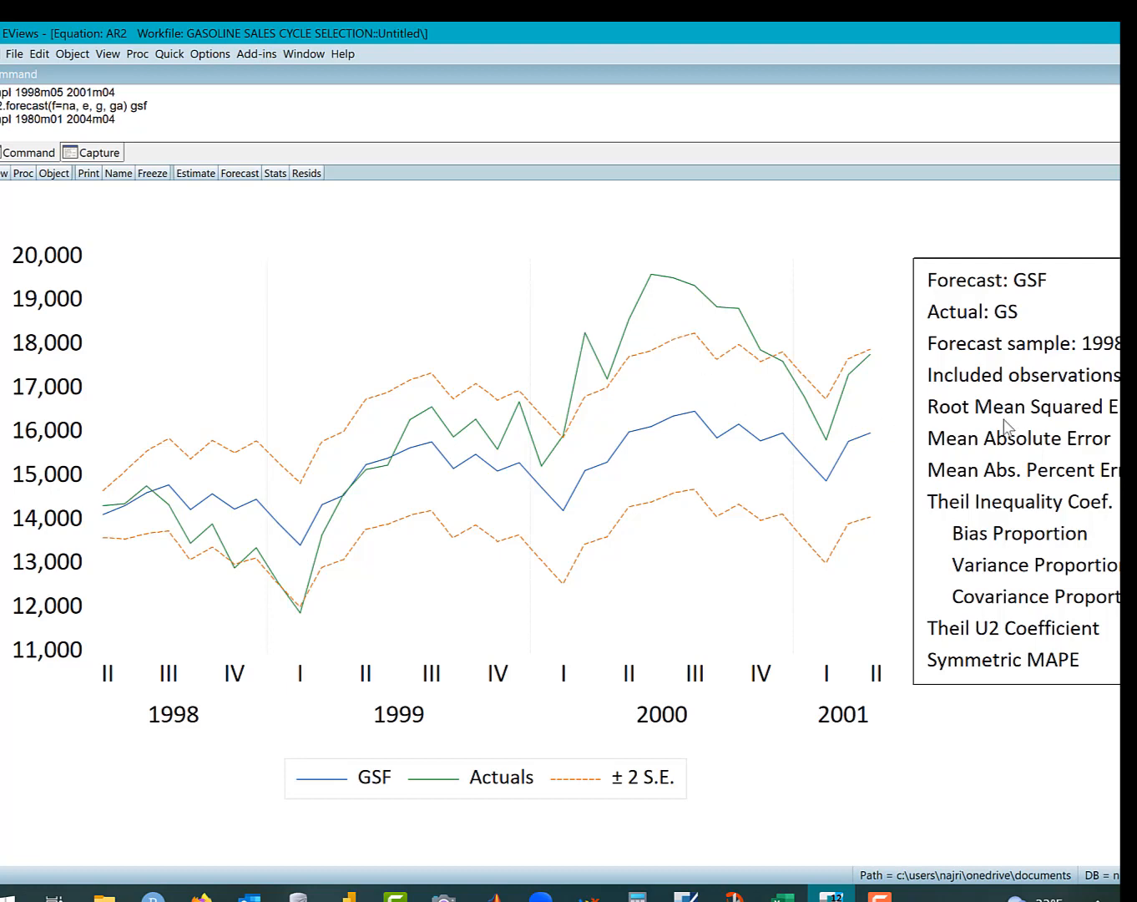
# - Copy the forecast's Root Mean Squared Error and record 1652.751 in the AR(2) Out-of-Sample cell J14 in Excel
pyautogui.doubleClick(1083, 424)
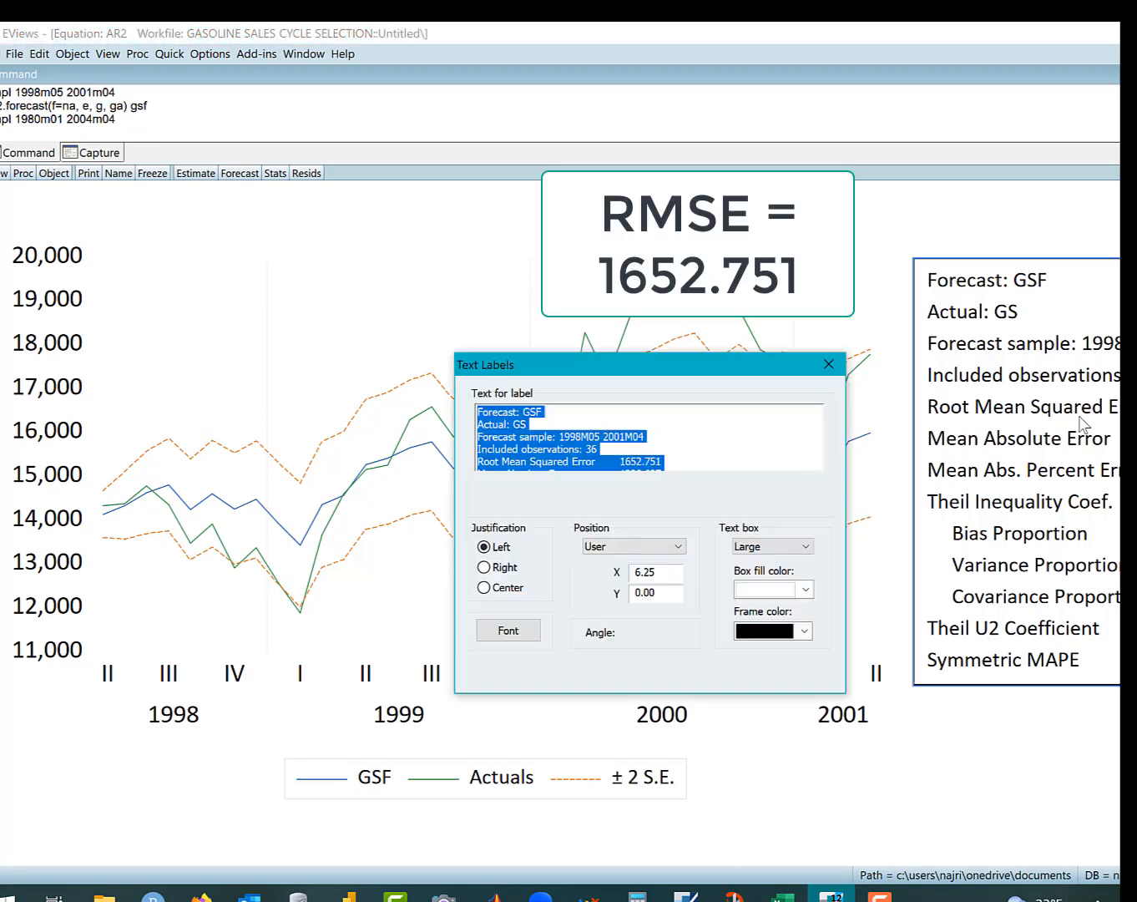
pyautogui.click(622, 464)
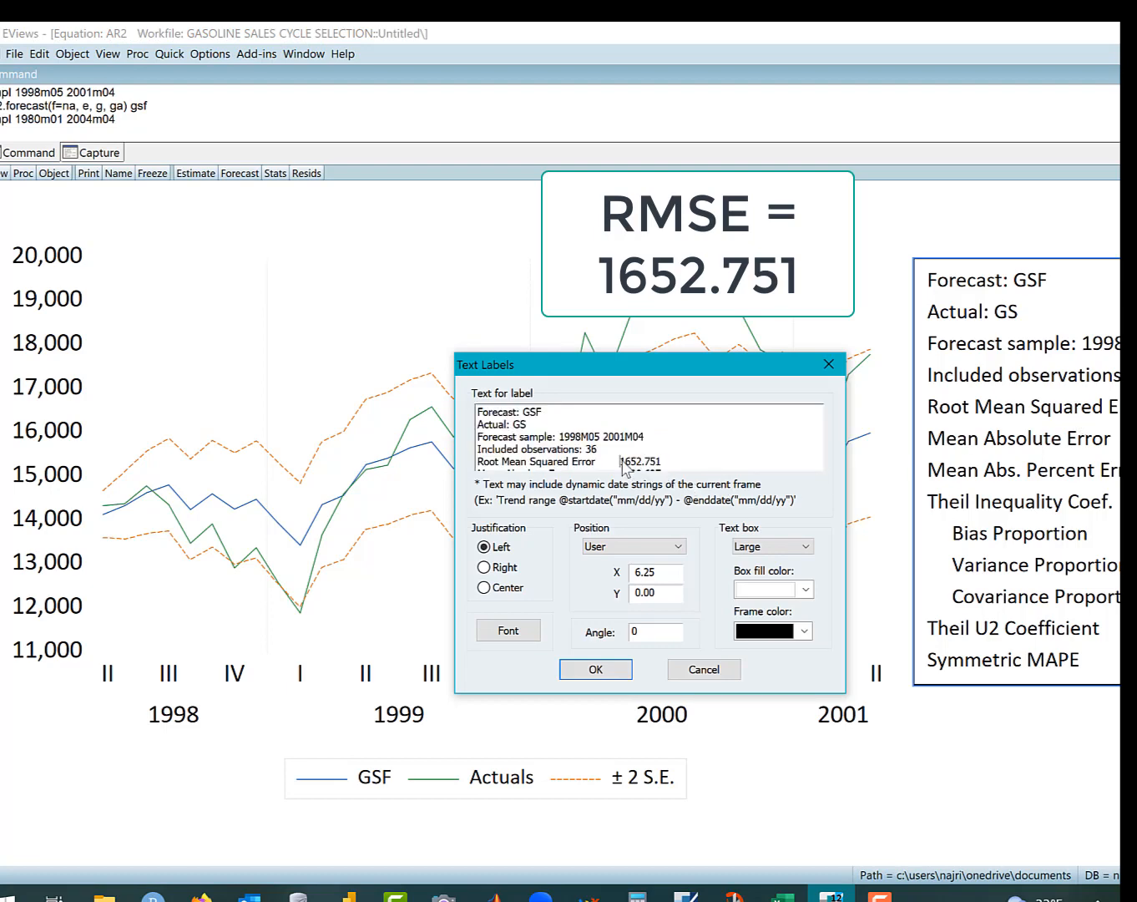
pyautogui.moveTo(621, 461); pyautogui.dragTo(665, 458)
pyautogui.hotkey('ctrl', 'c')
pyautogui.click(782, 895)
pyautogui.hscroll(10, 570, 533)
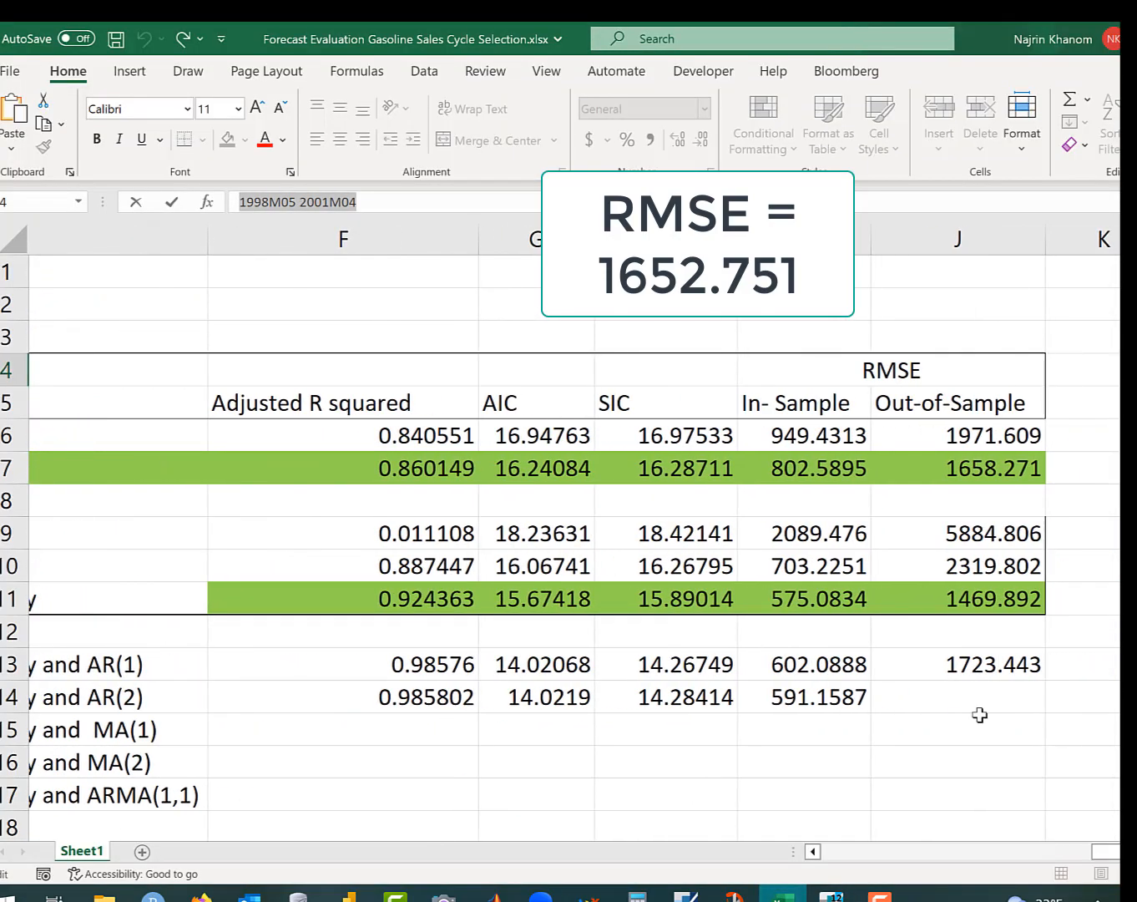
pyautogui.click(960, 706)
pyautogui.hotkey('ctrl', 'v')
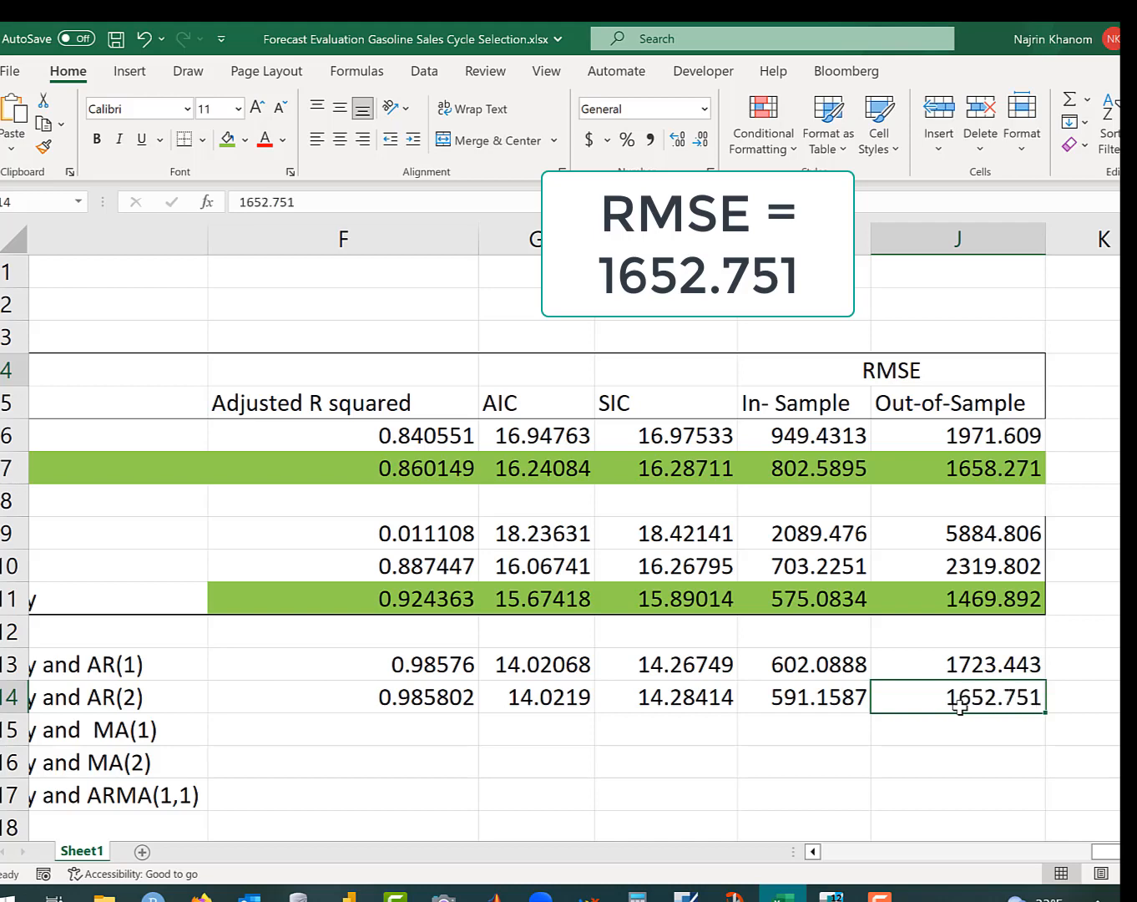
# - Compare the fit statistics and RMSEs of the AR(1) and AR(2) models in the Cycle Selection table
pyautogui.click(719, 755)
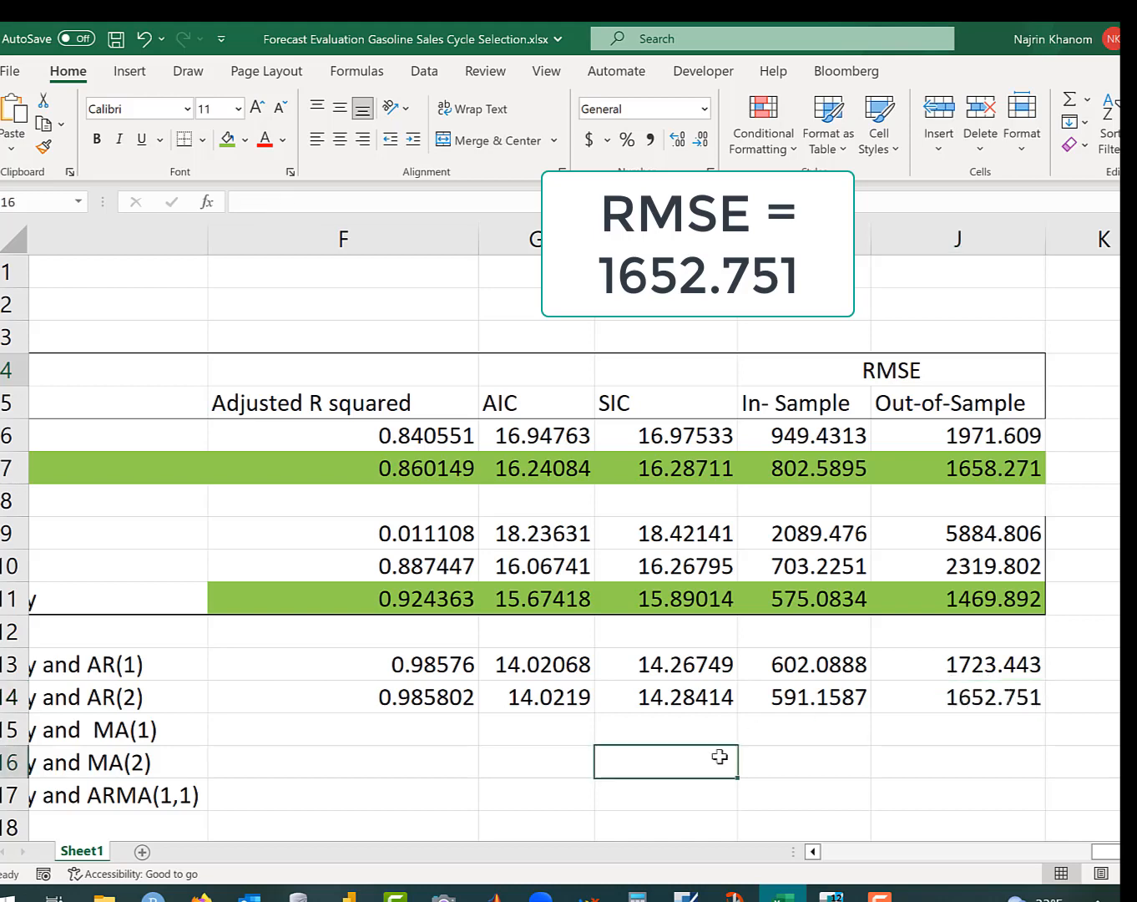
pyautogui.hscroll(-3, 719, 756)
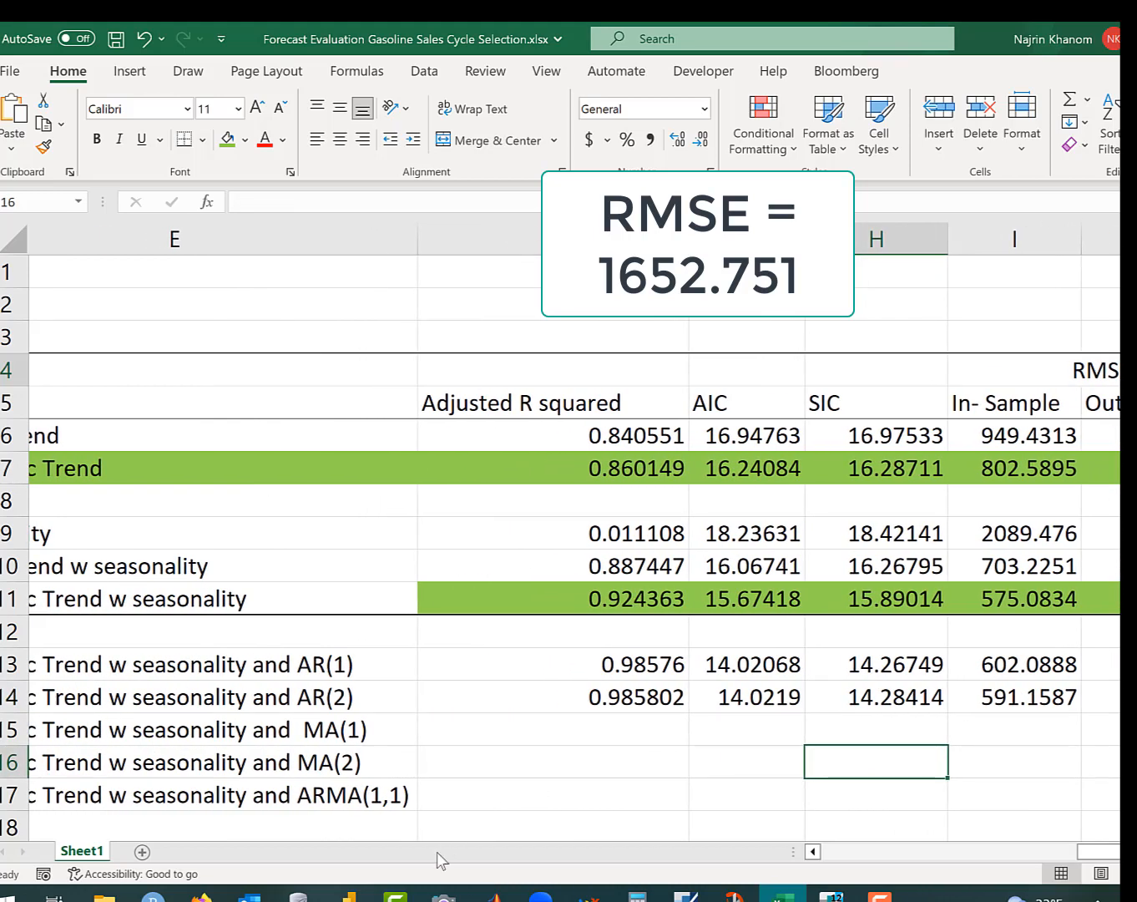
pyautogui.moveTo(395, 896)
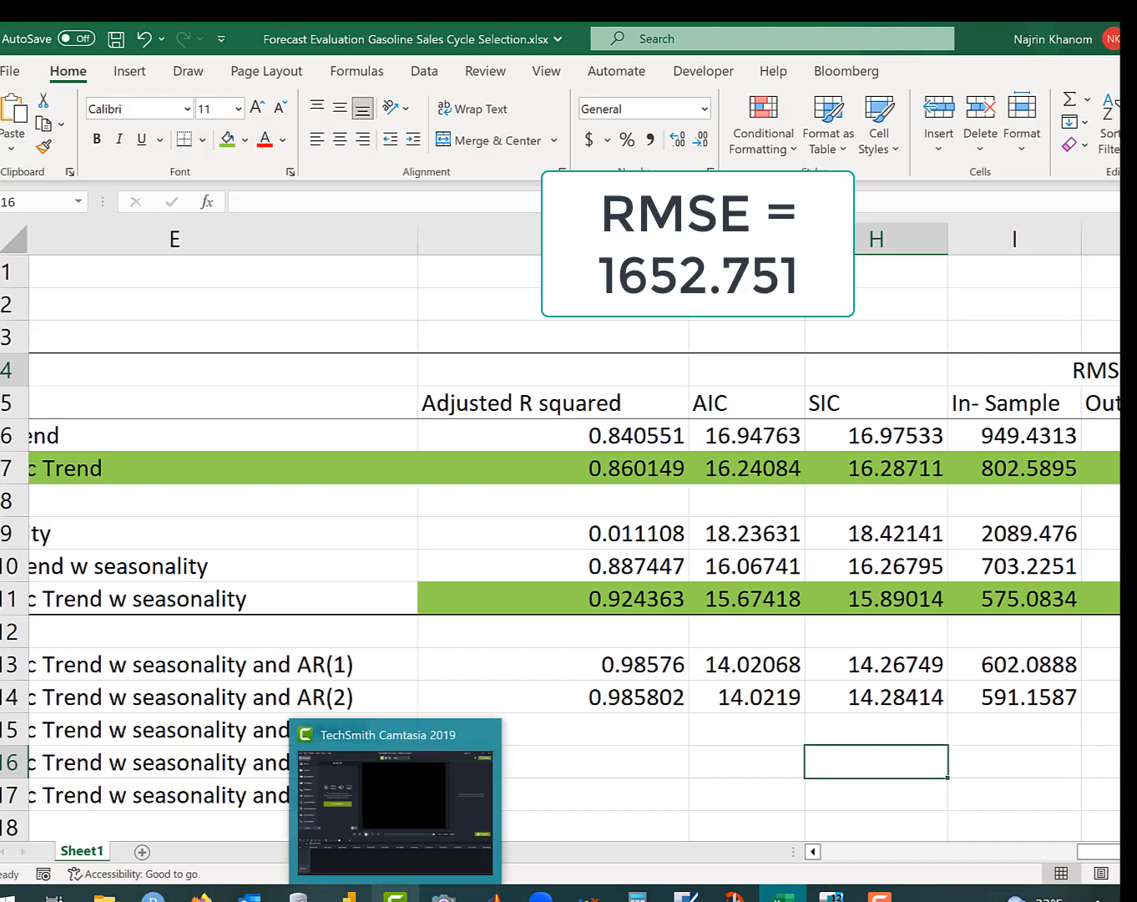
pyautogui.click(545, 674)
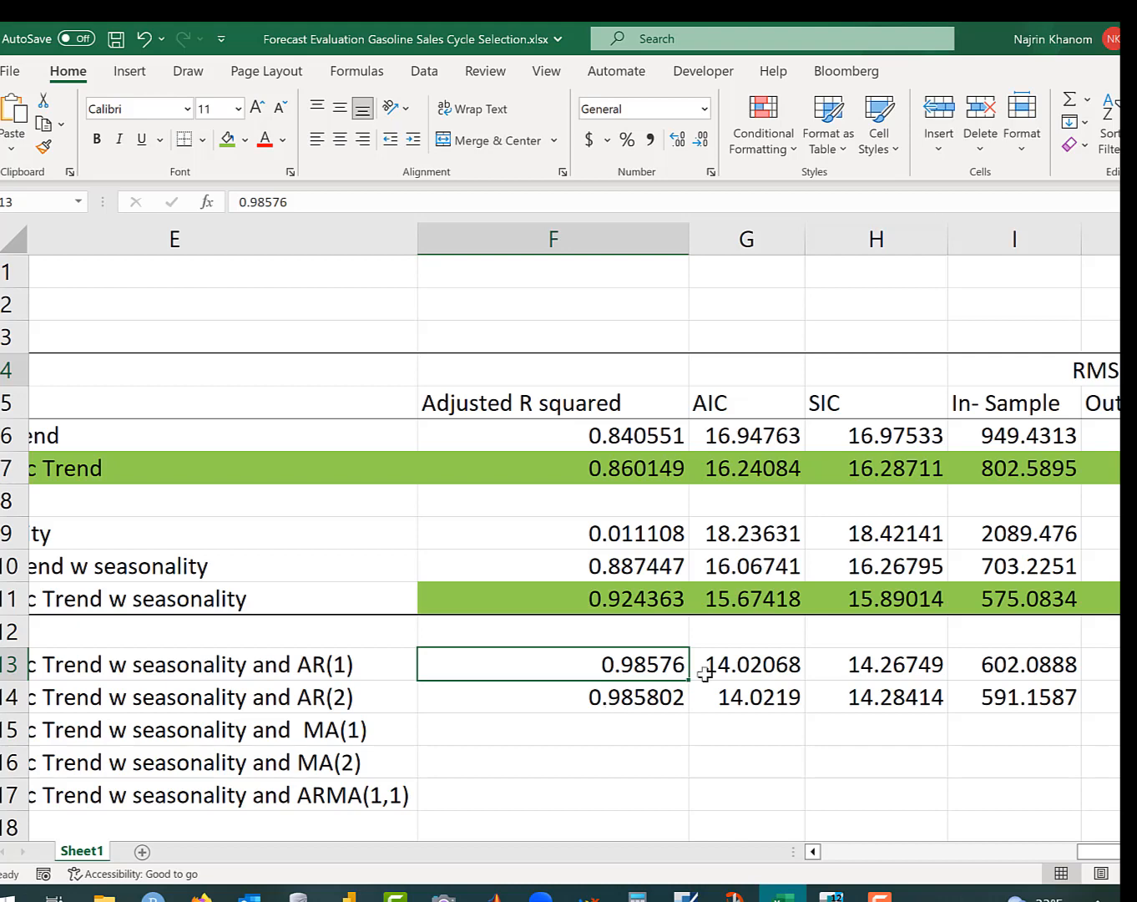
pyautogui.click(985, 703)
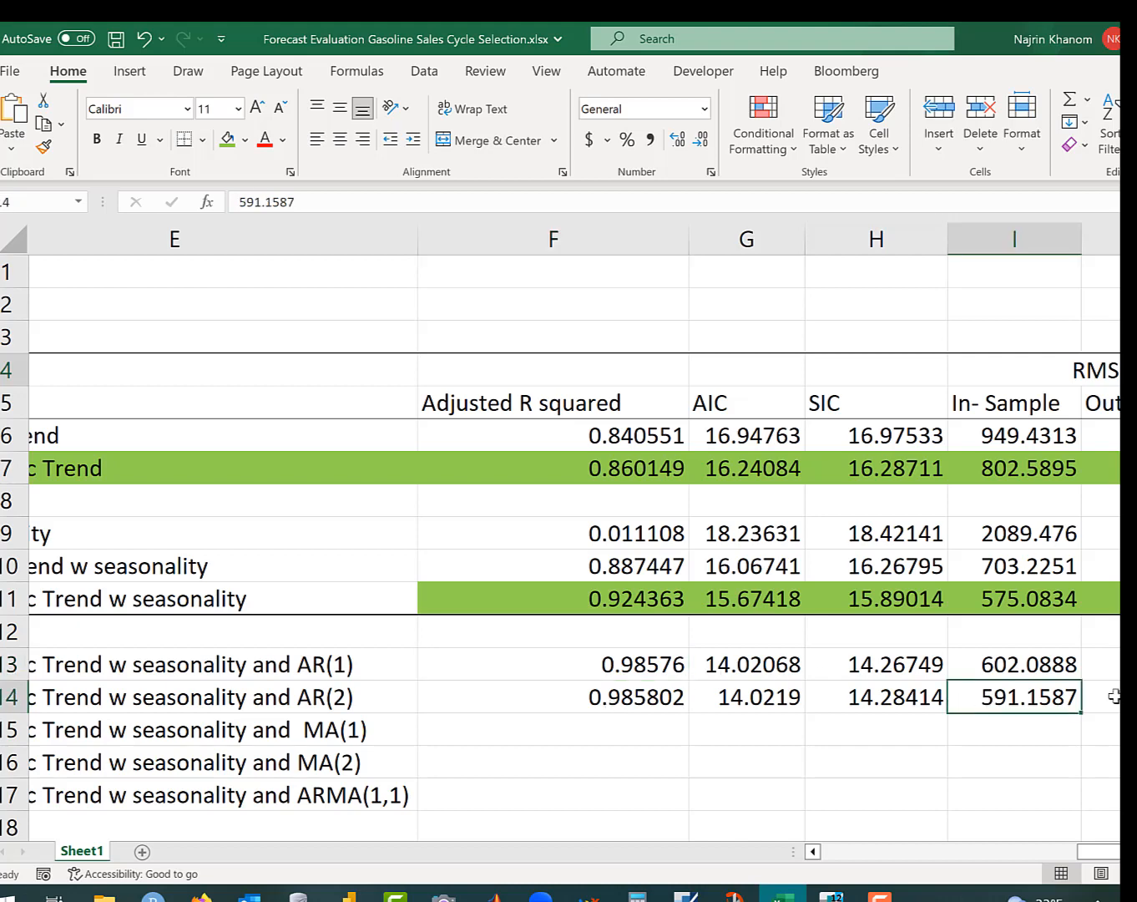
pyautogui.press('Right')
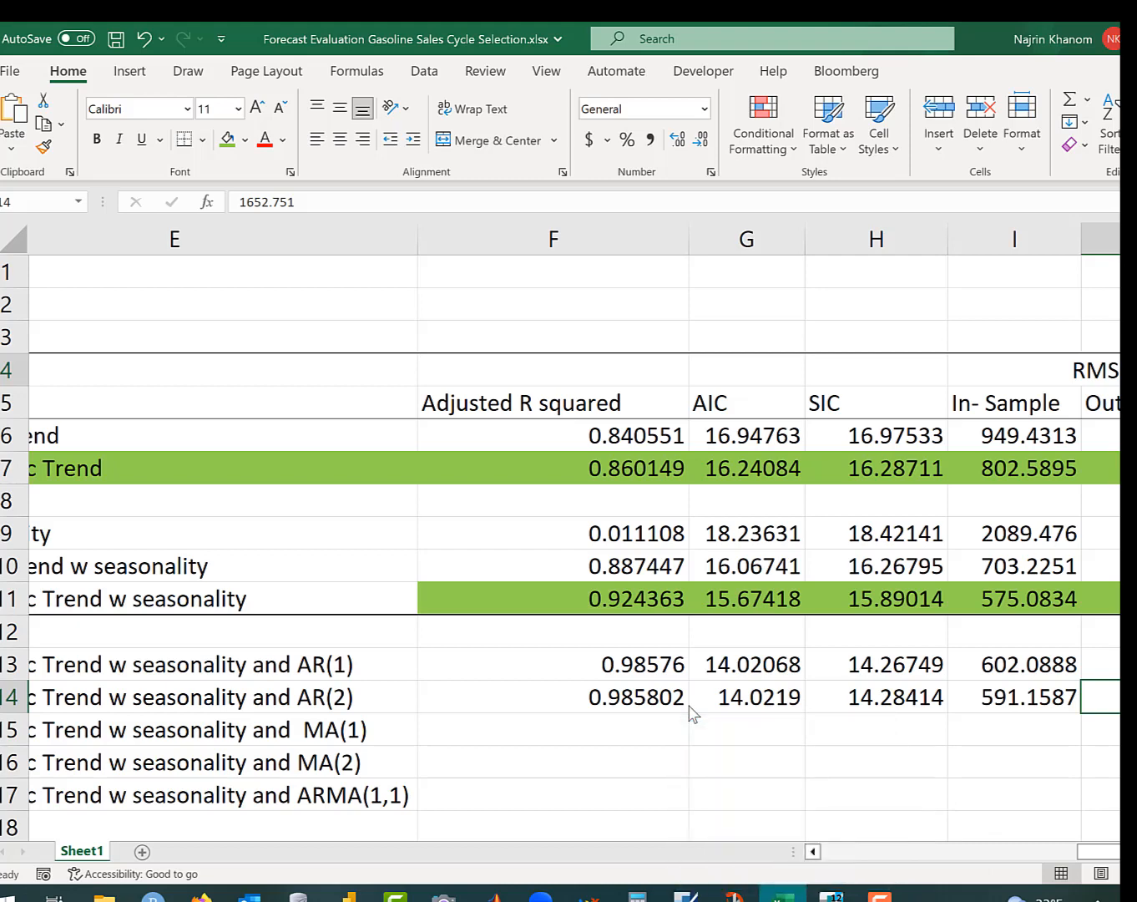
# - In EViews, copy the specification gs time time_squared d1 through d12 from the AR2 equation without its AR terms, and close that equation
pyautogui.moveTo(831, 895)
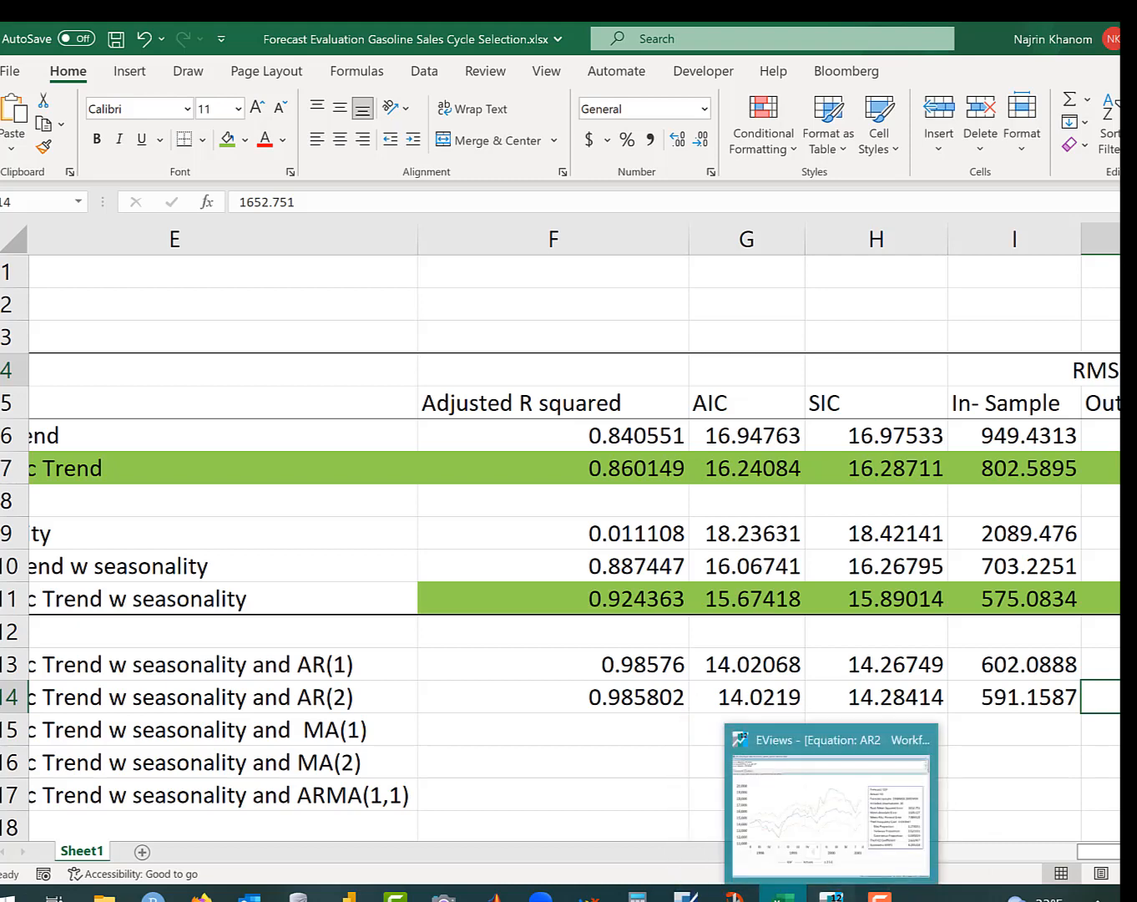
pyautogui.click(811, 815)
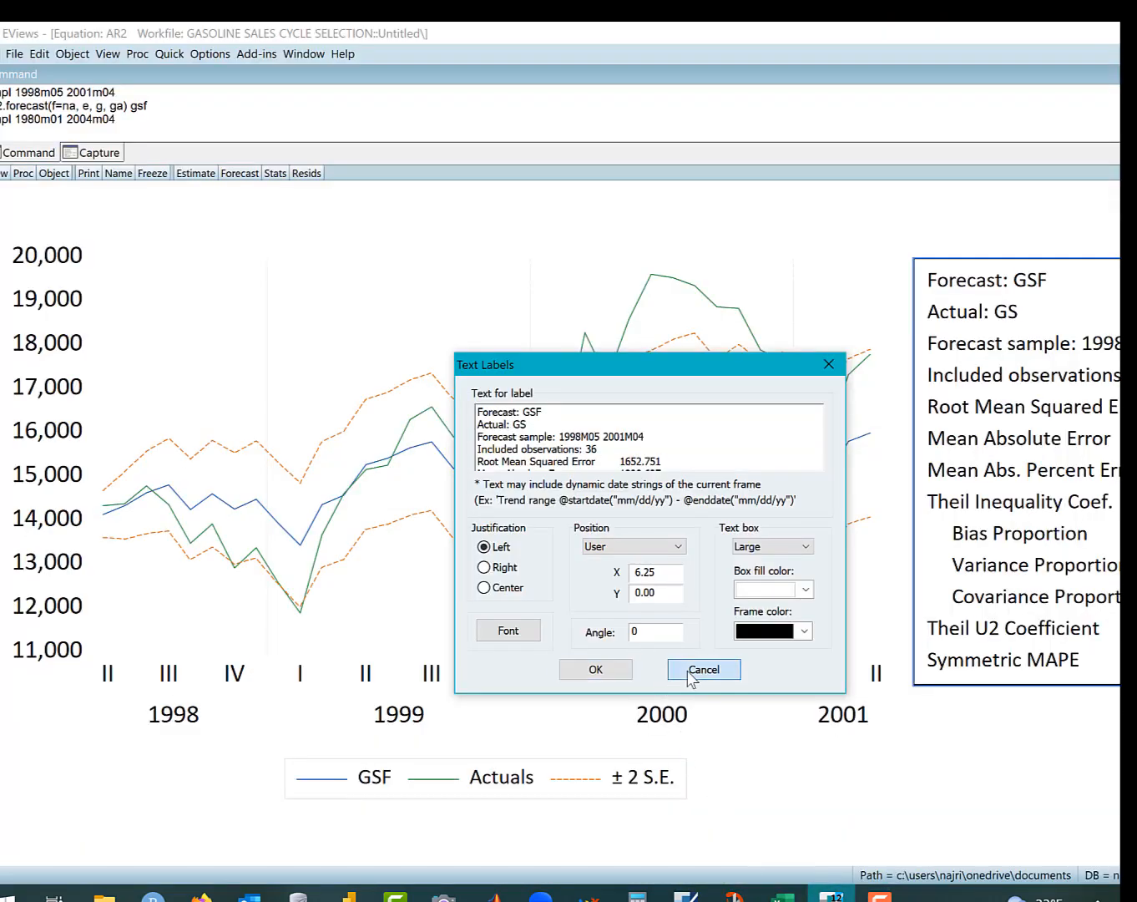
pyautogui.click(693, 672)
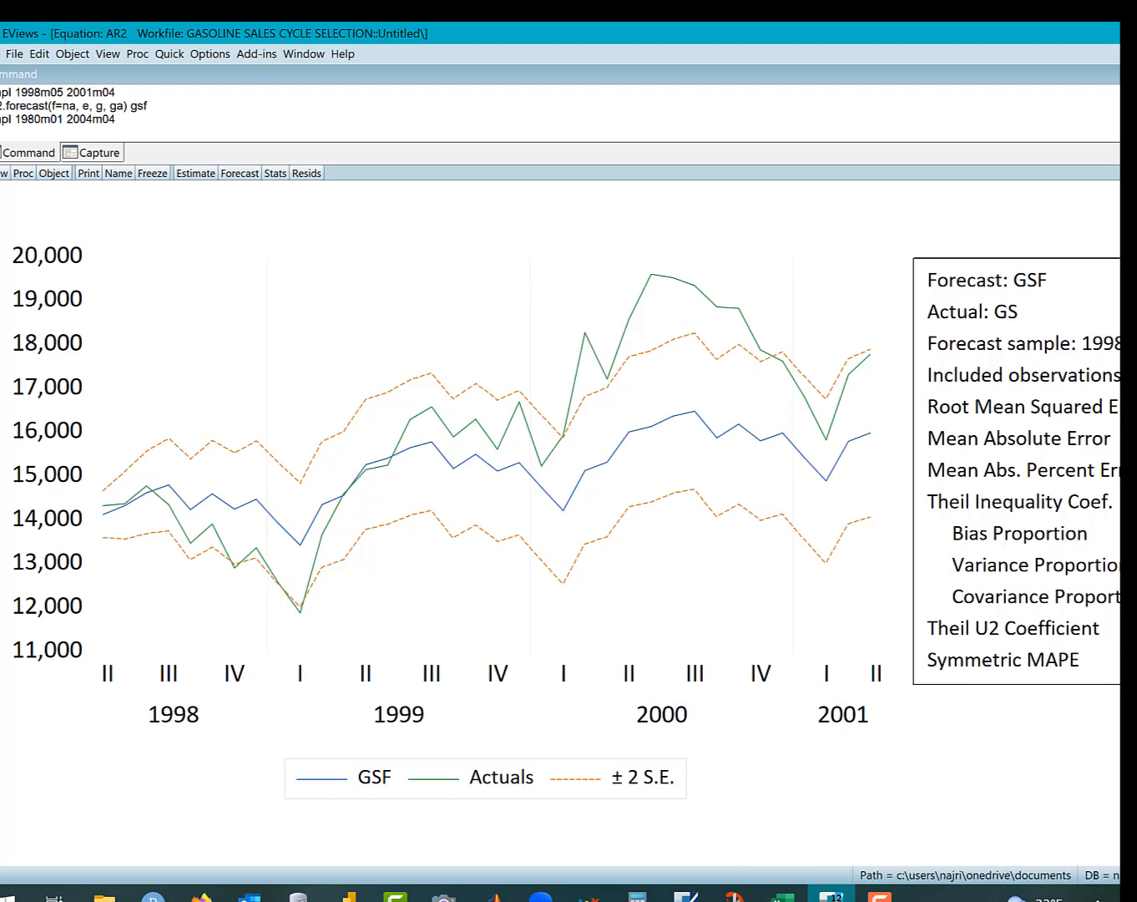
pyautogui.click(188, 176)
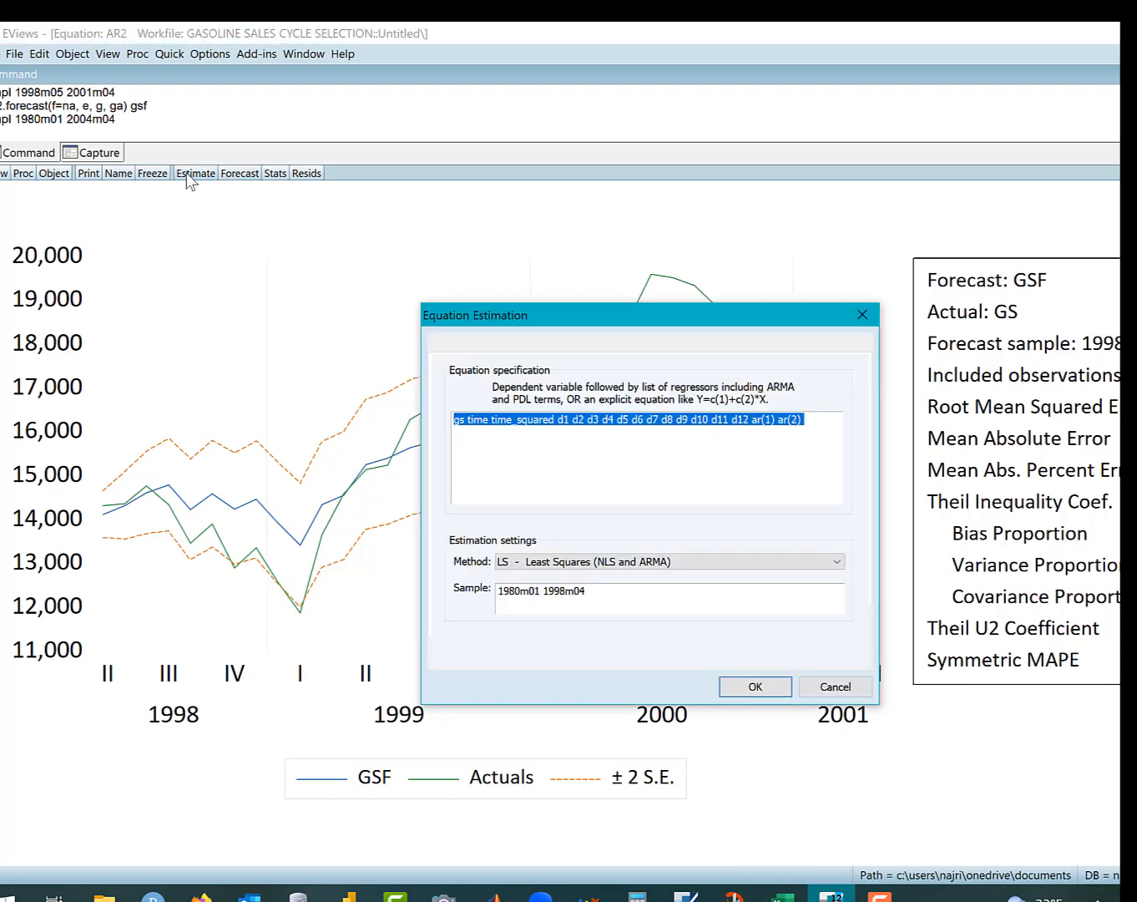
pyautogui.click(754, 423)
pyautogui.moveTo(754, 422); pyautogui.dragTo(422, 411)
pyautogui.hotkey('ctrl', 'c')
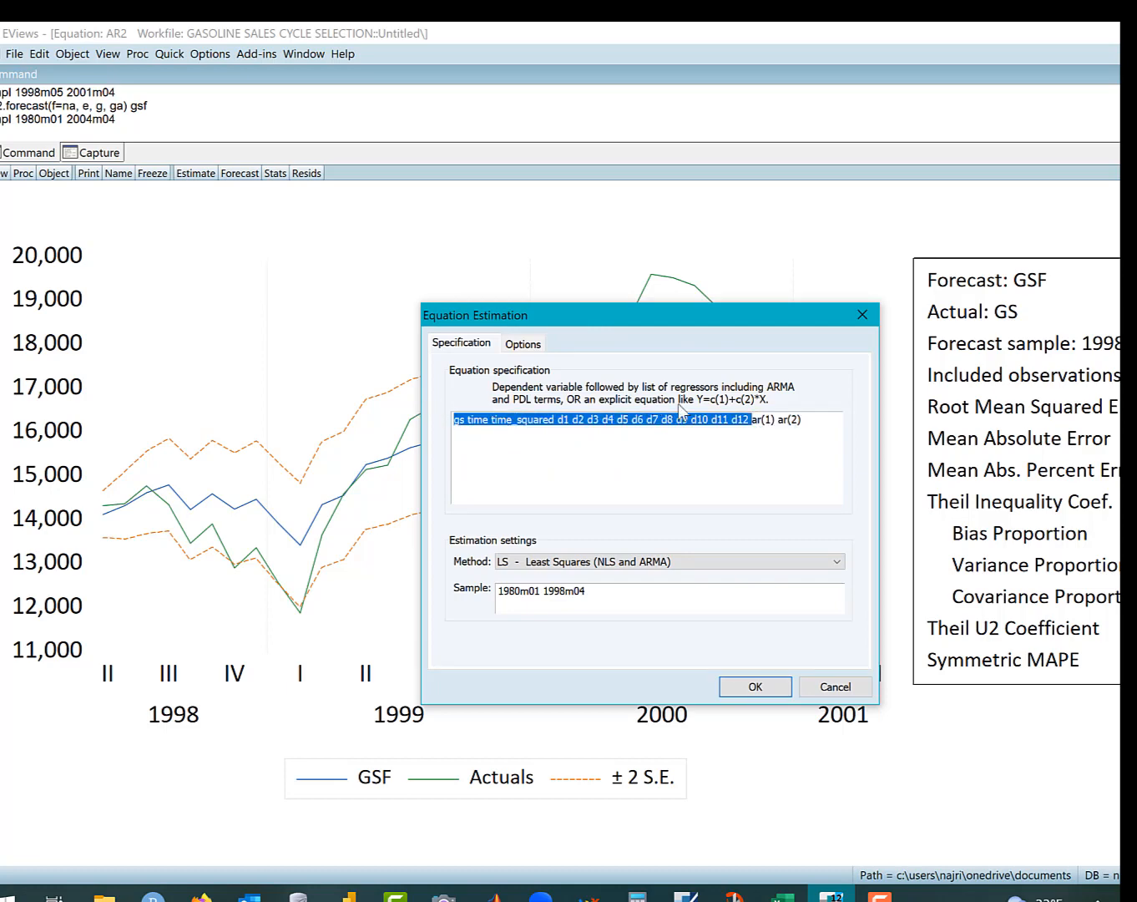
pyautogui.click(862, 313)
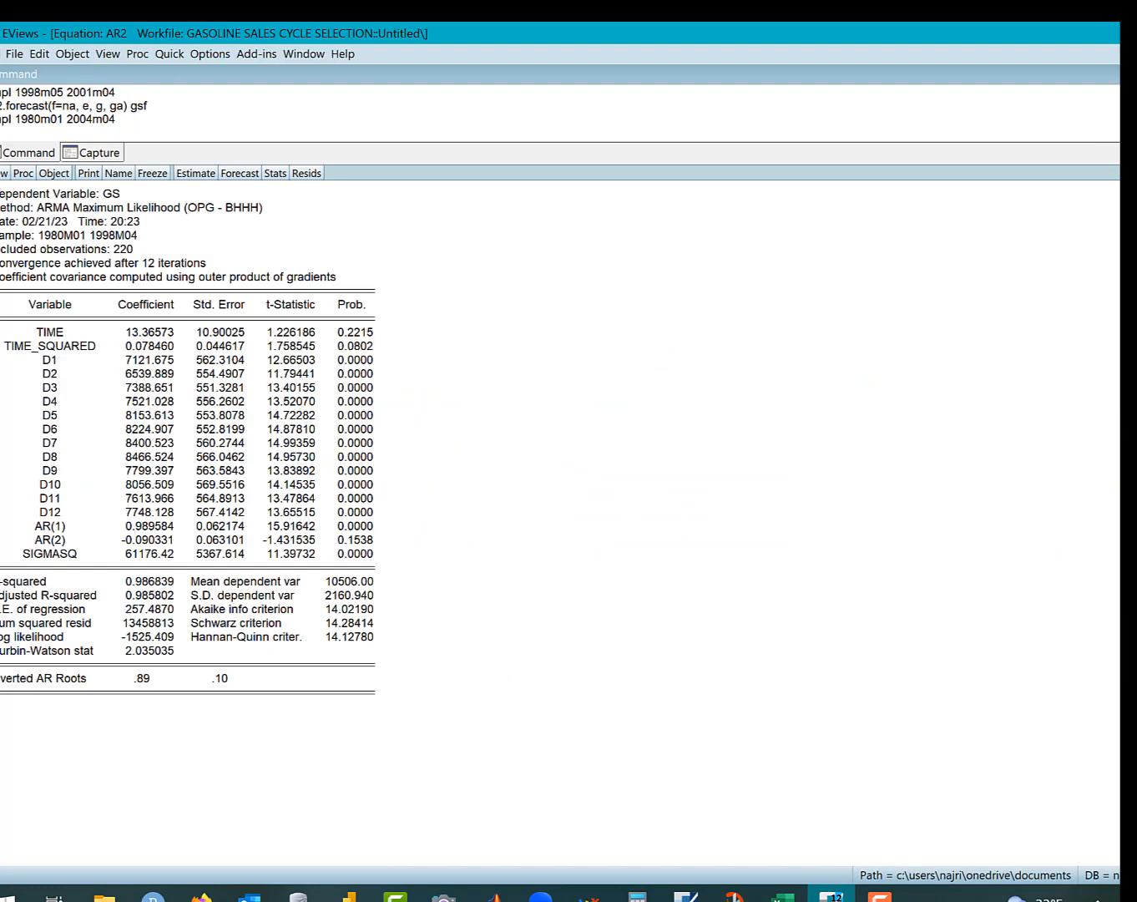
pyautogui.hotkey('ctrl', 'F4')
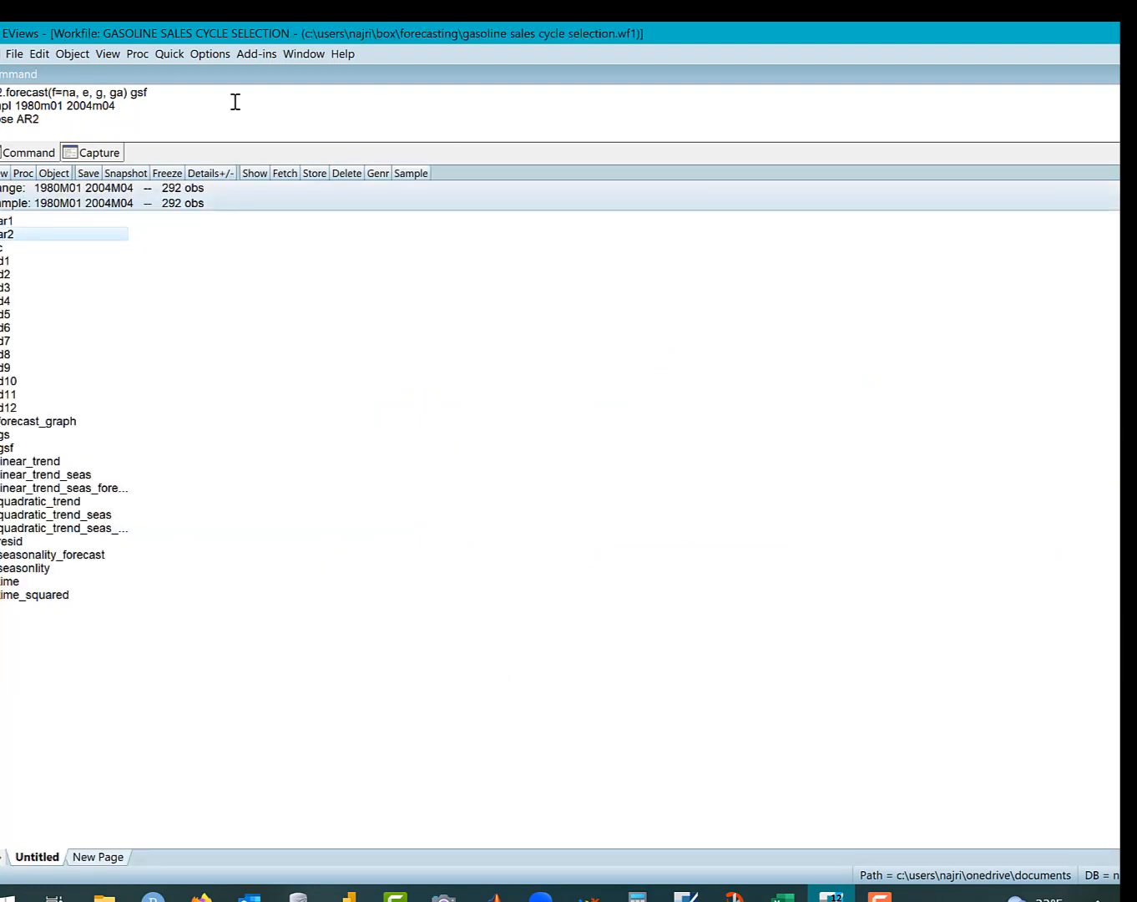
# - Estimate a new least squares equation of gs on time, time_squared, d1 through d12 and ma(1)
pyautogui.click(161, 52)
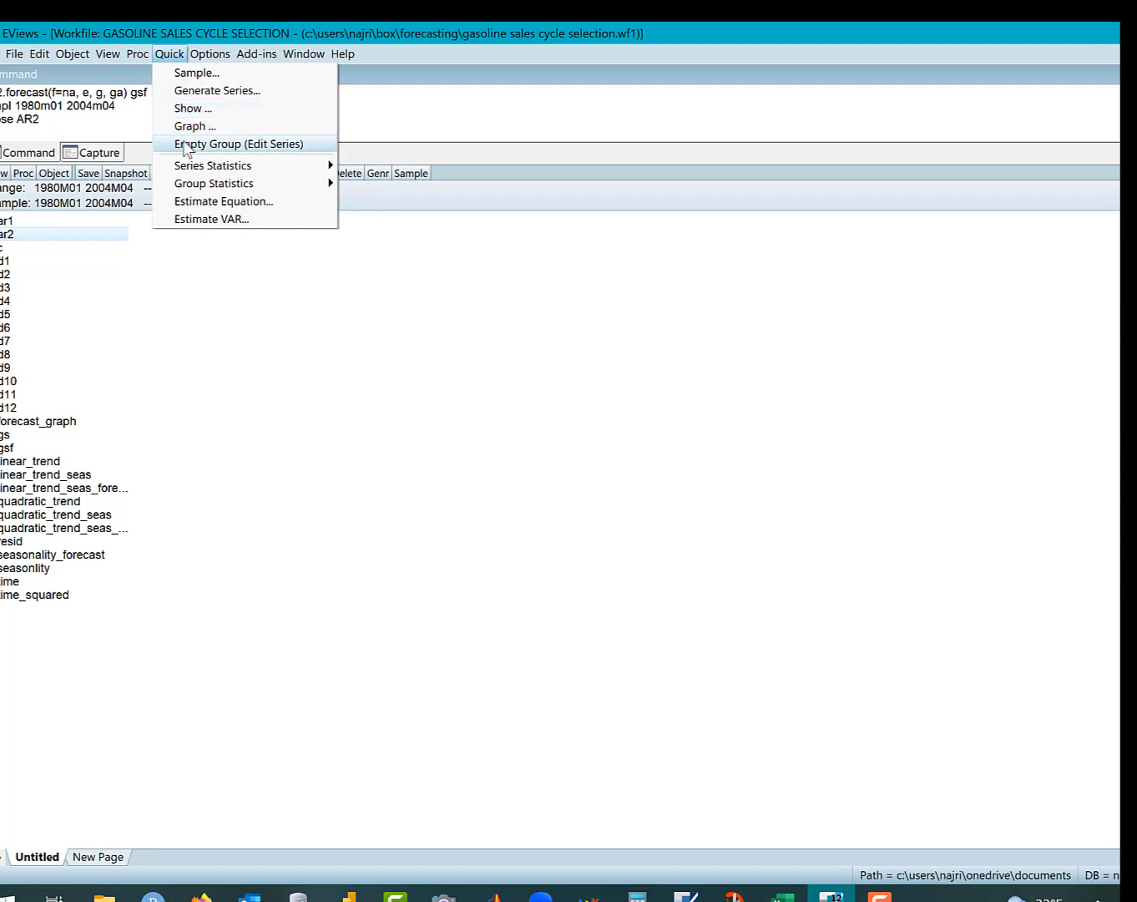
pyautogui.click(208, 203)
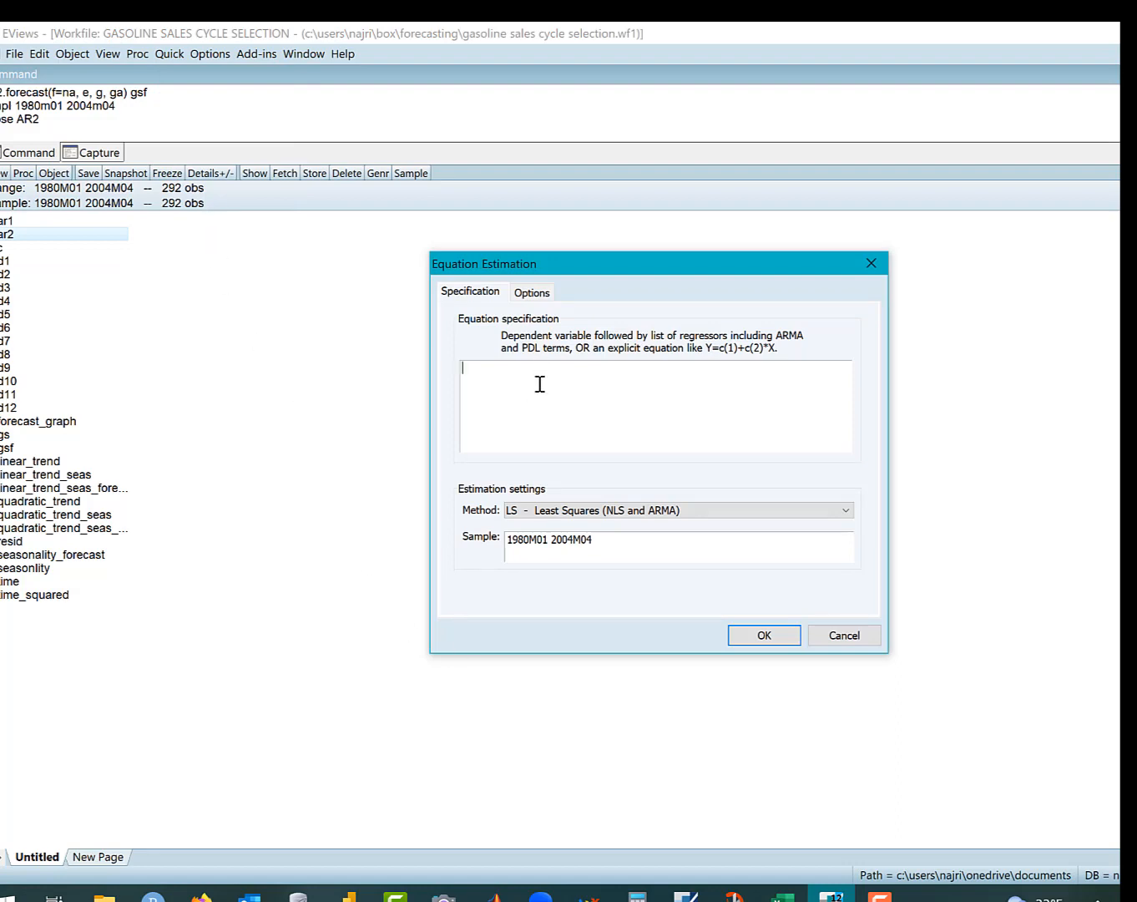
pyautogui.hotkey('ctrl', 'v')
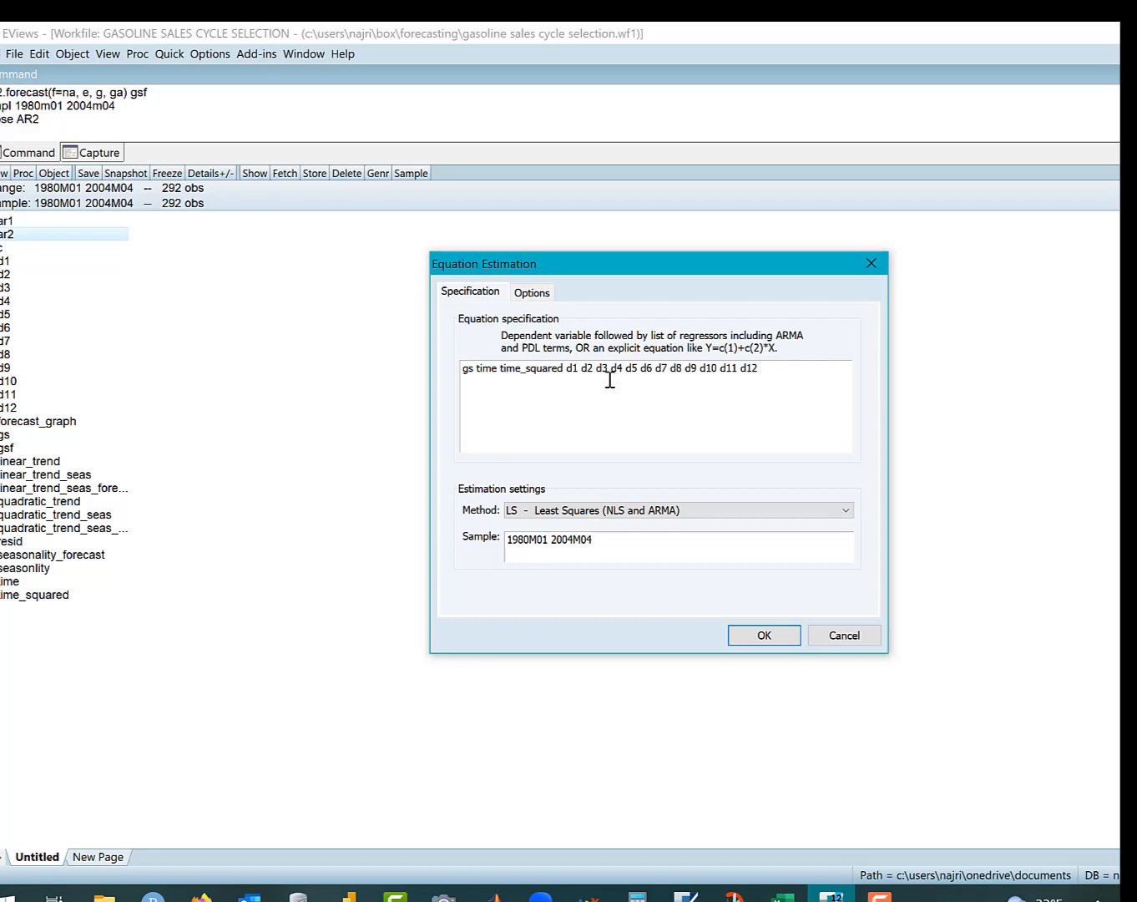
pyautogui.write('ma(1)')
pyautogui.press('Return')
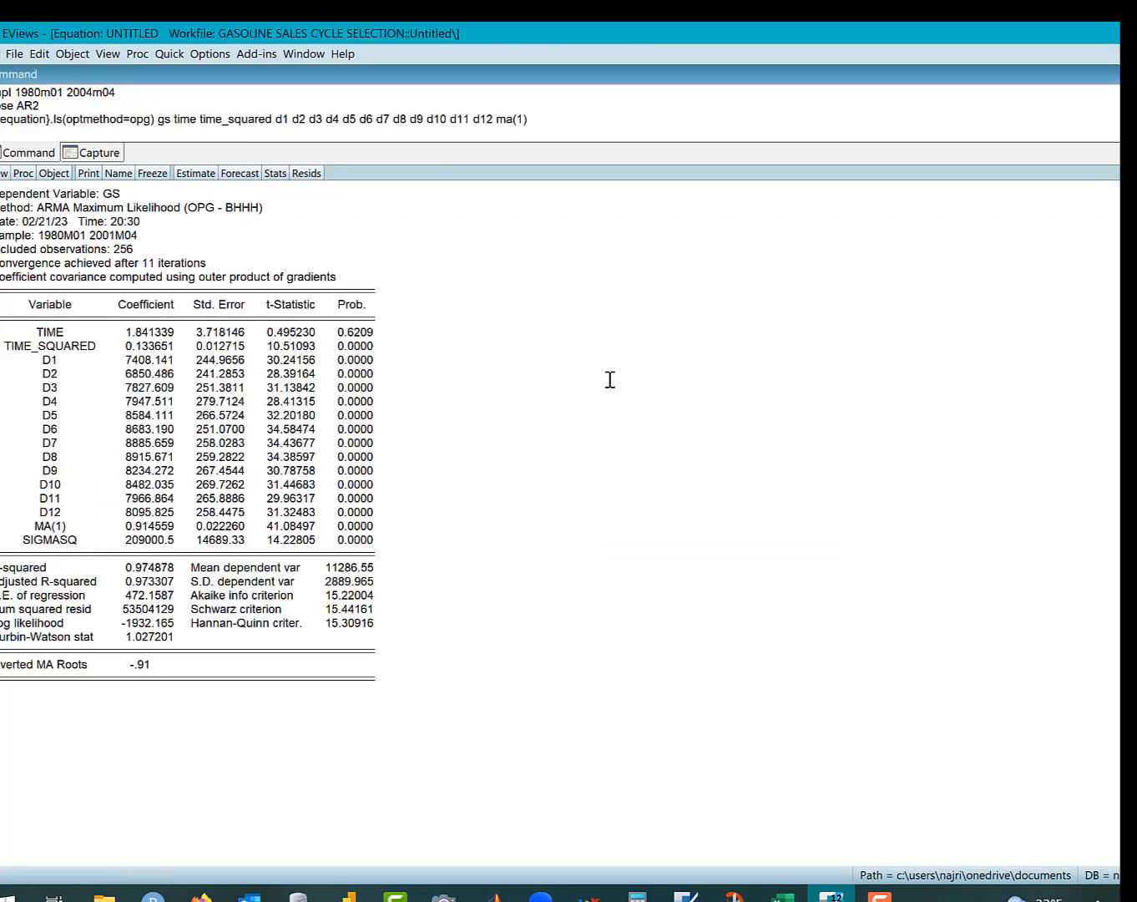
# - Re-estimate the MA(1) equation over the in-sample period 1980m01 1998m04
pyautogui.click(208, 173)
pyautogui.click(562, 591)
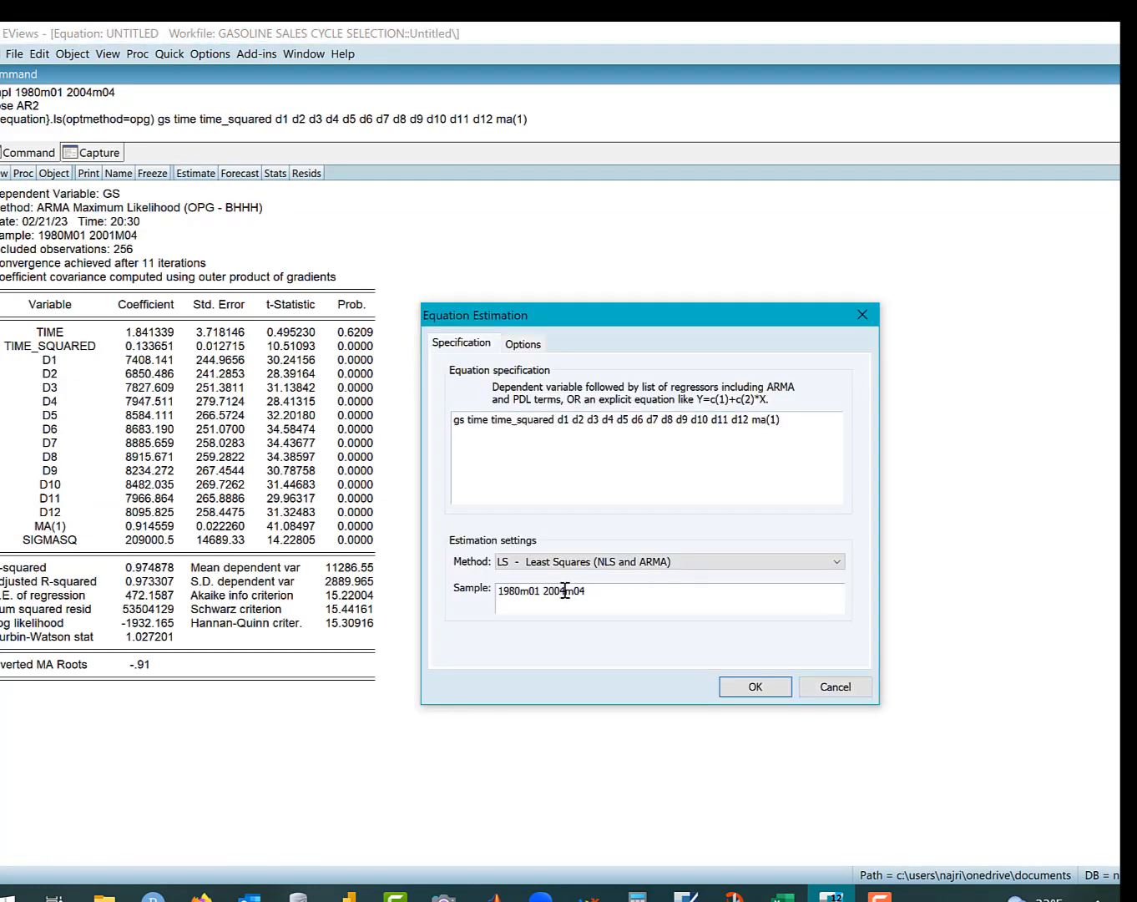
pyautogui.press('BackSpace')
pyautogui.press('BackSpace')
pyautogui.press('BackSpace')
pyautogui.press('BackSpace')
pyautogui.write('1998')
pyautogui.press('Return')
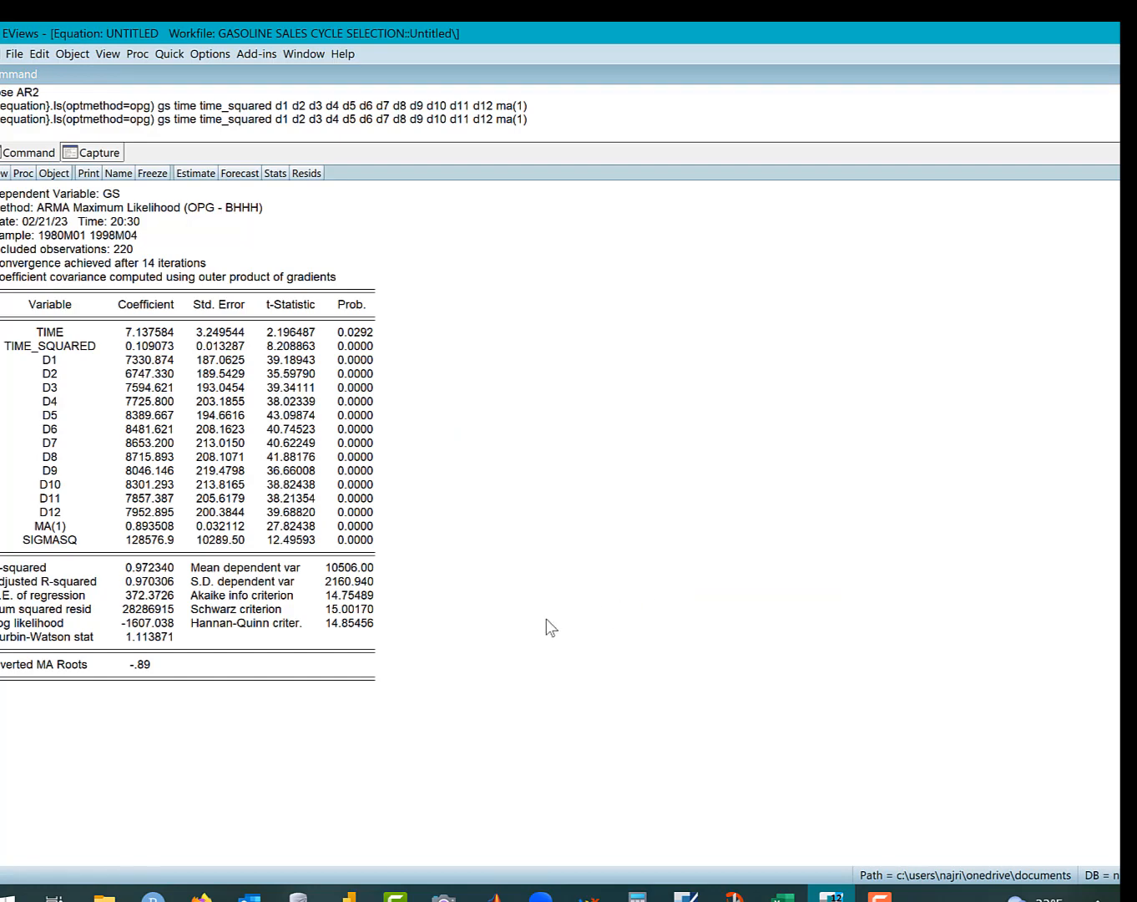
# - Examine the residual, actual and fitted graph of the MA(1) equation, and return to its estimation output
pyautogui.click(318, 171)
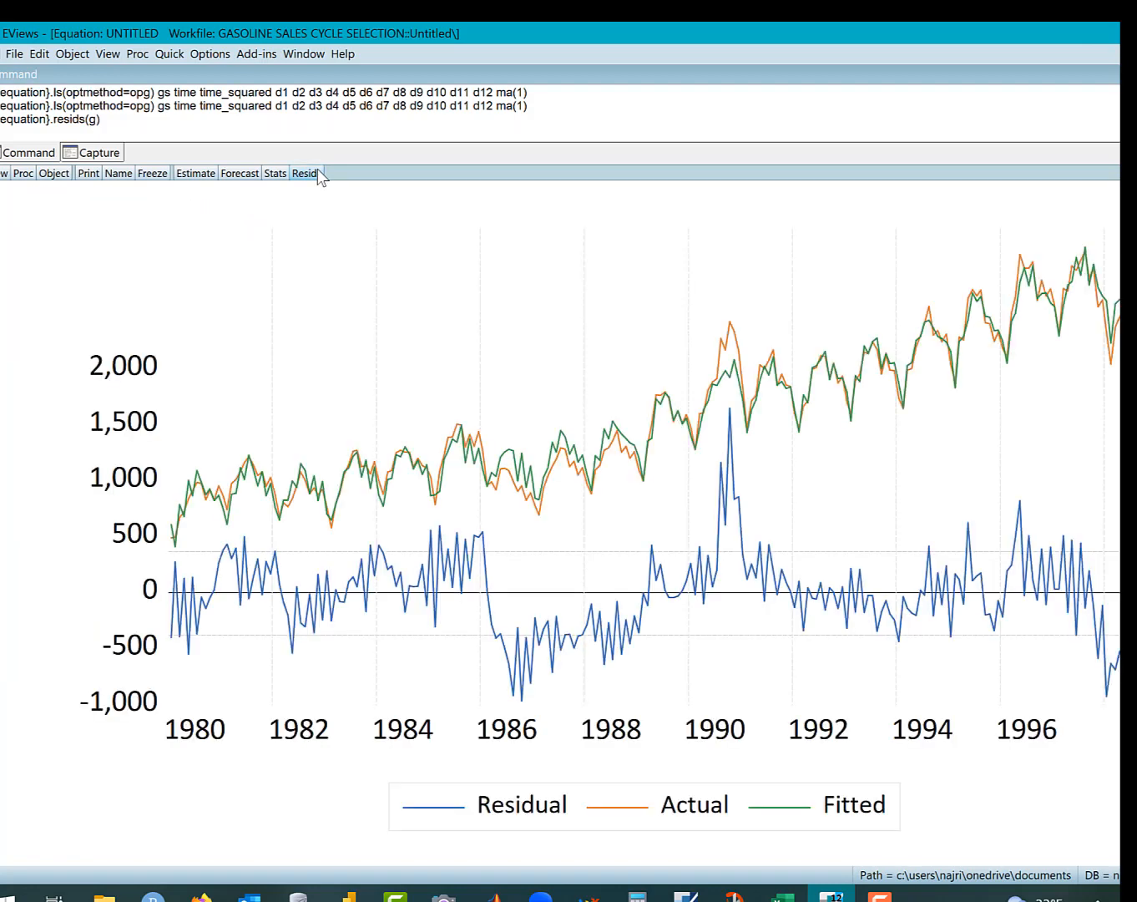
pyautogui.click(196, 173)
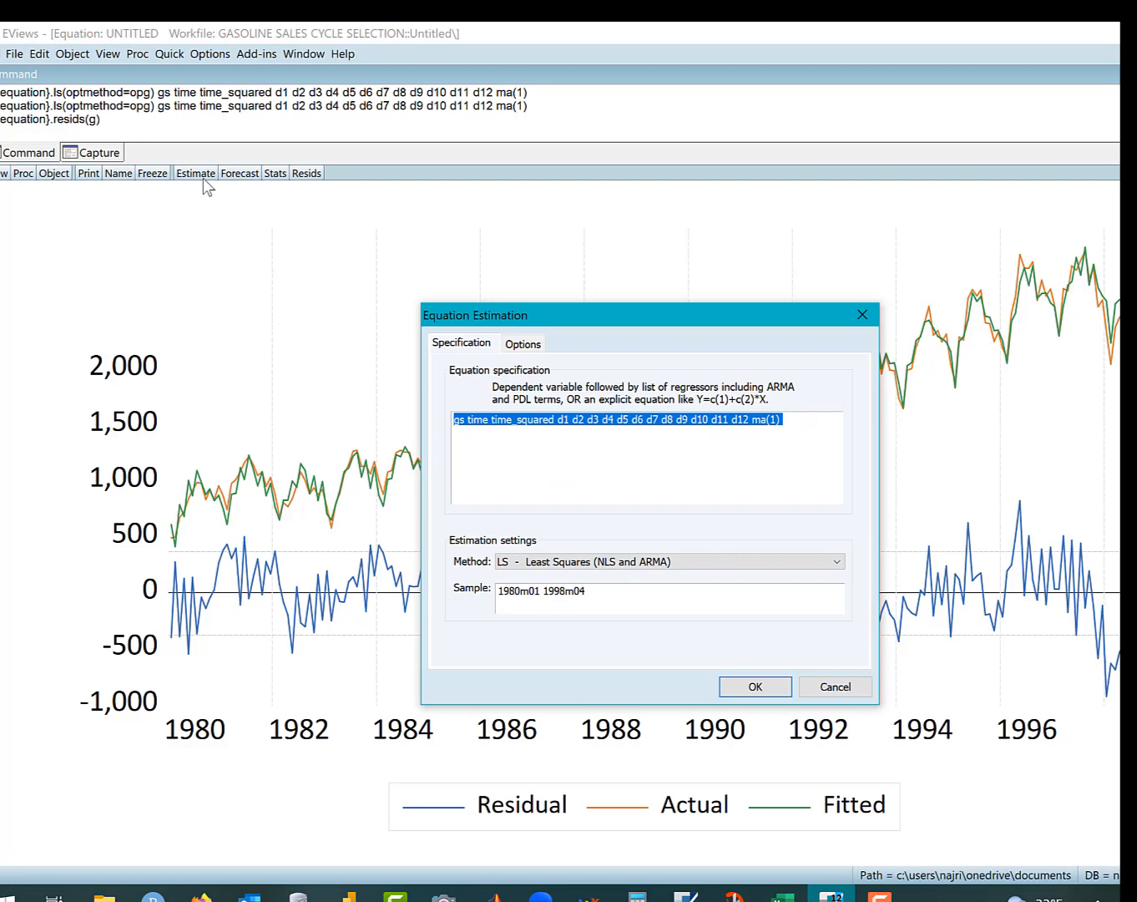
pyautogui.click(862, 315)
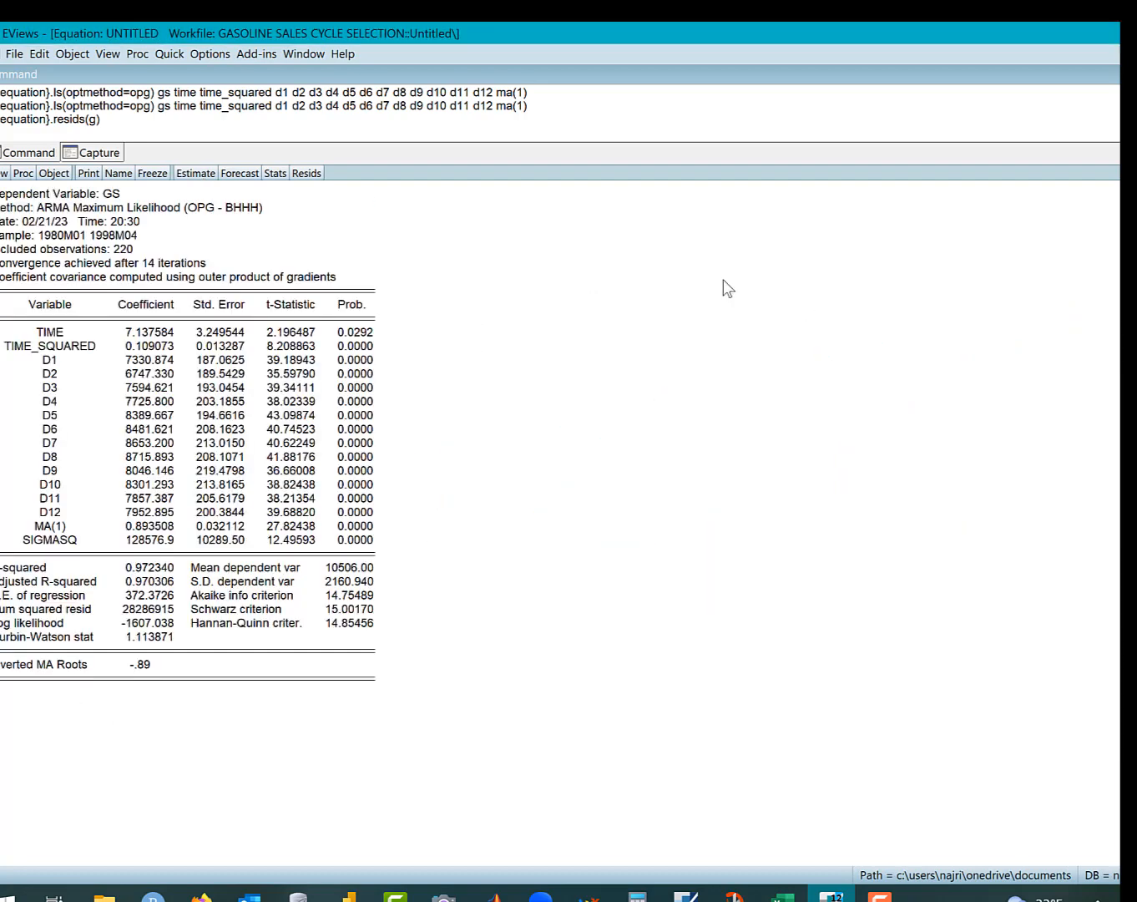
# - Forecast gsf from the MA(1) equation over 1980m01 1998m04 without inserting out-of-sample actuals, graphing Forecast & Actuals
pyautogui.click(251, 173)
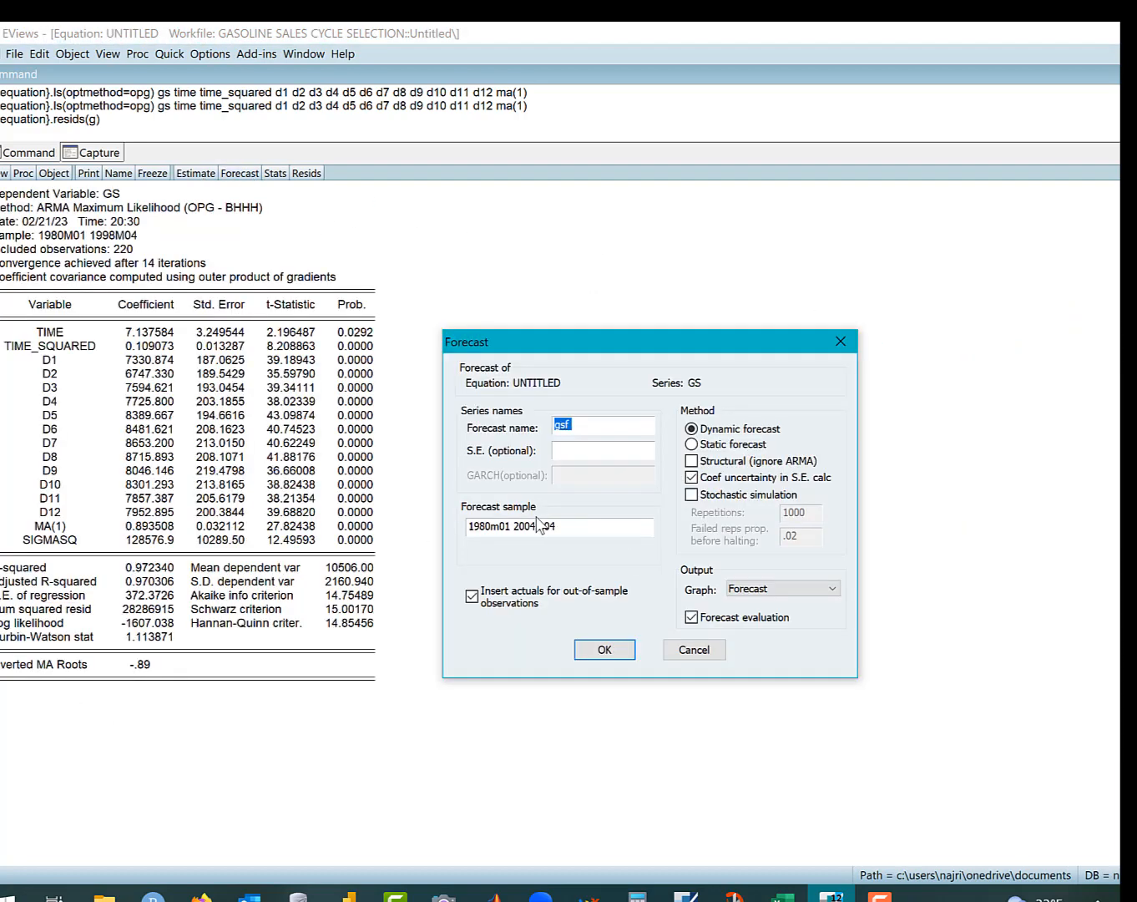
pyautogui.click(538, 526)
pyautogui.press('BackSpace')
pyautogui.press('BackSpace')
pyautogui.press('BackSpace')
pyautogui.press('BackSpace')
pyautogui.write('1998')
pyautogui.click(470, 593)
pyautogui.click(780, 590)
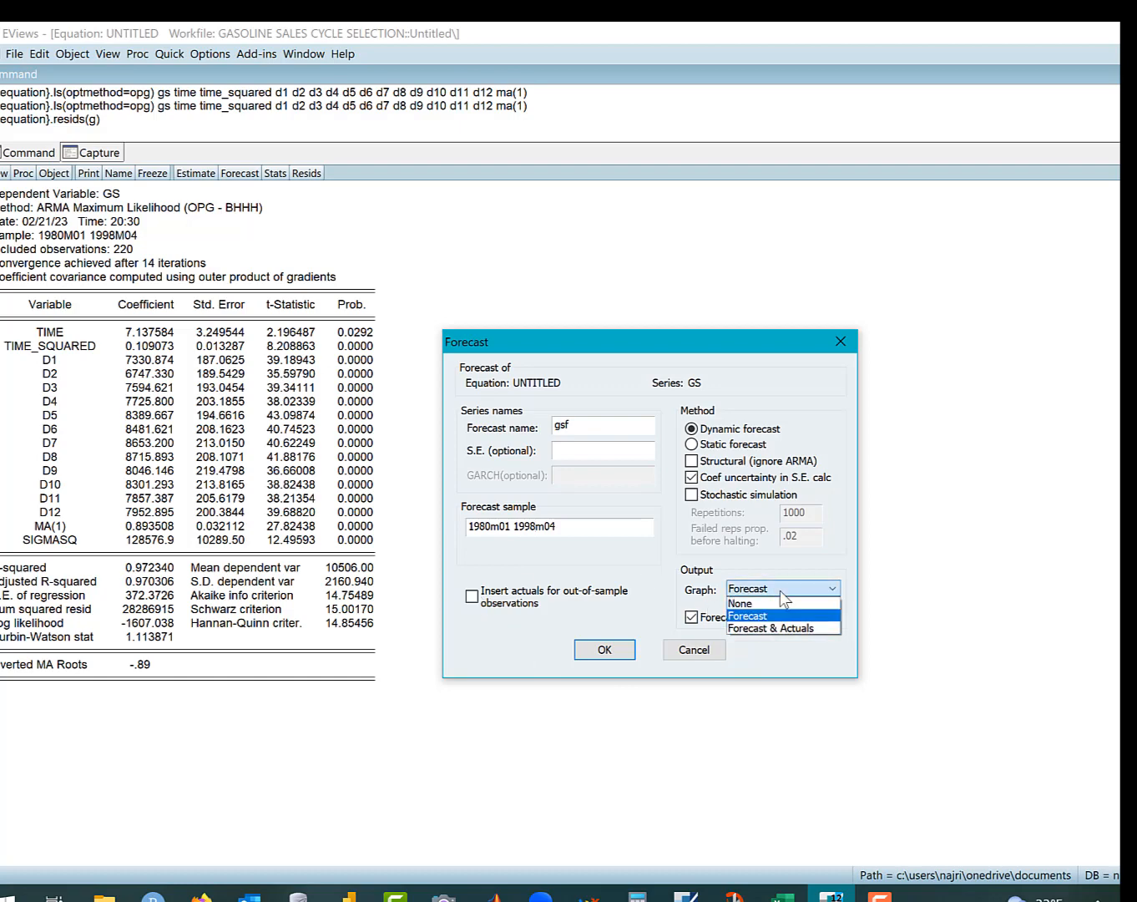
pyautogui.click(781, 627)
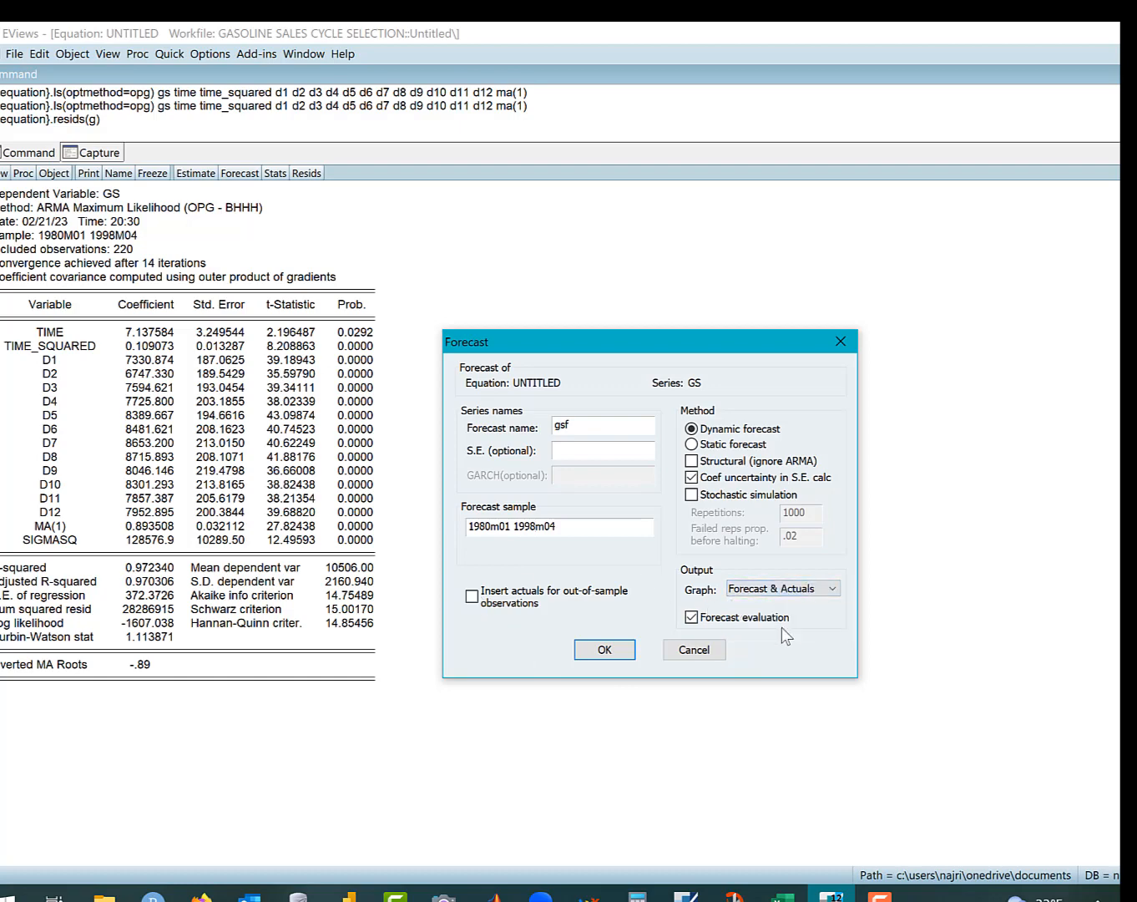
pyautogui.click(598, 647)
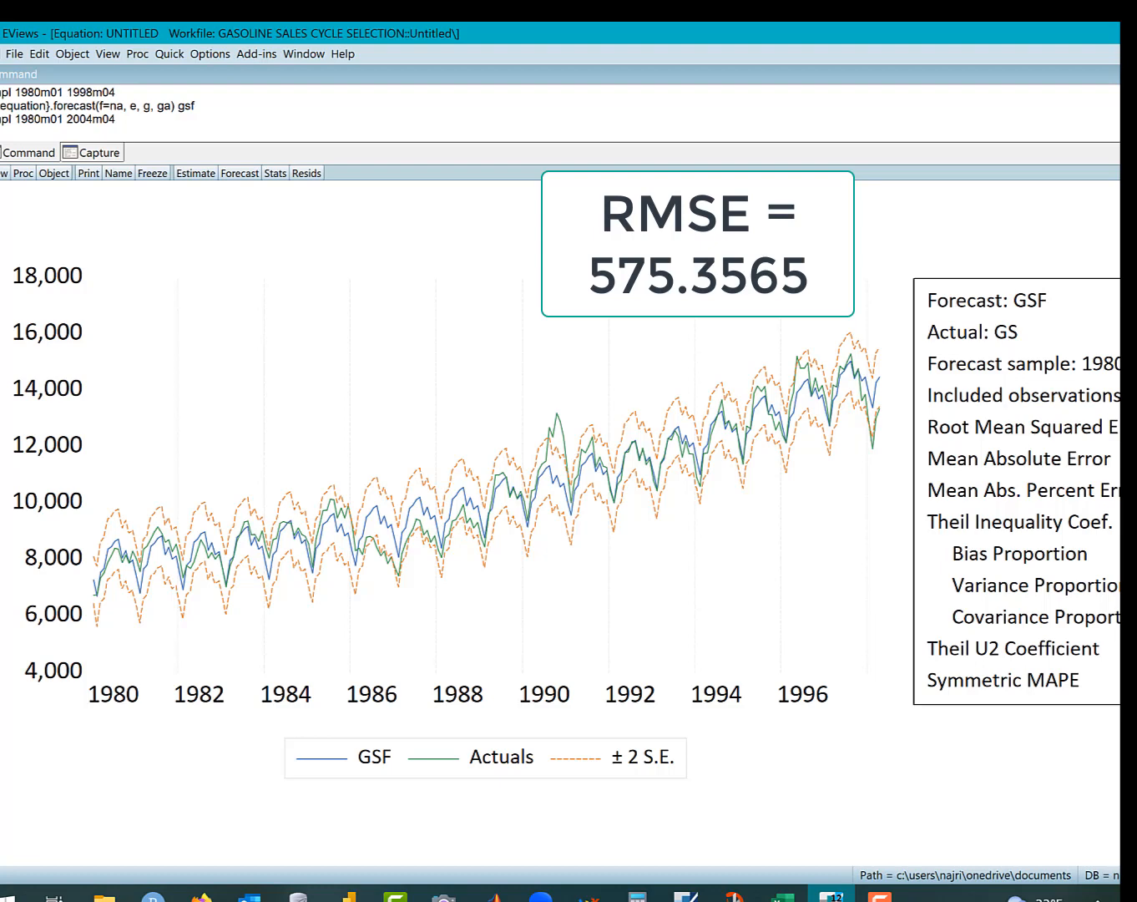
# - Copy the forecast's Root Mean Squared Error and record 575.3565 in the MA(1) In-Sample cell I15 in Excel
pyautogui.doubleClick(1020, 491)
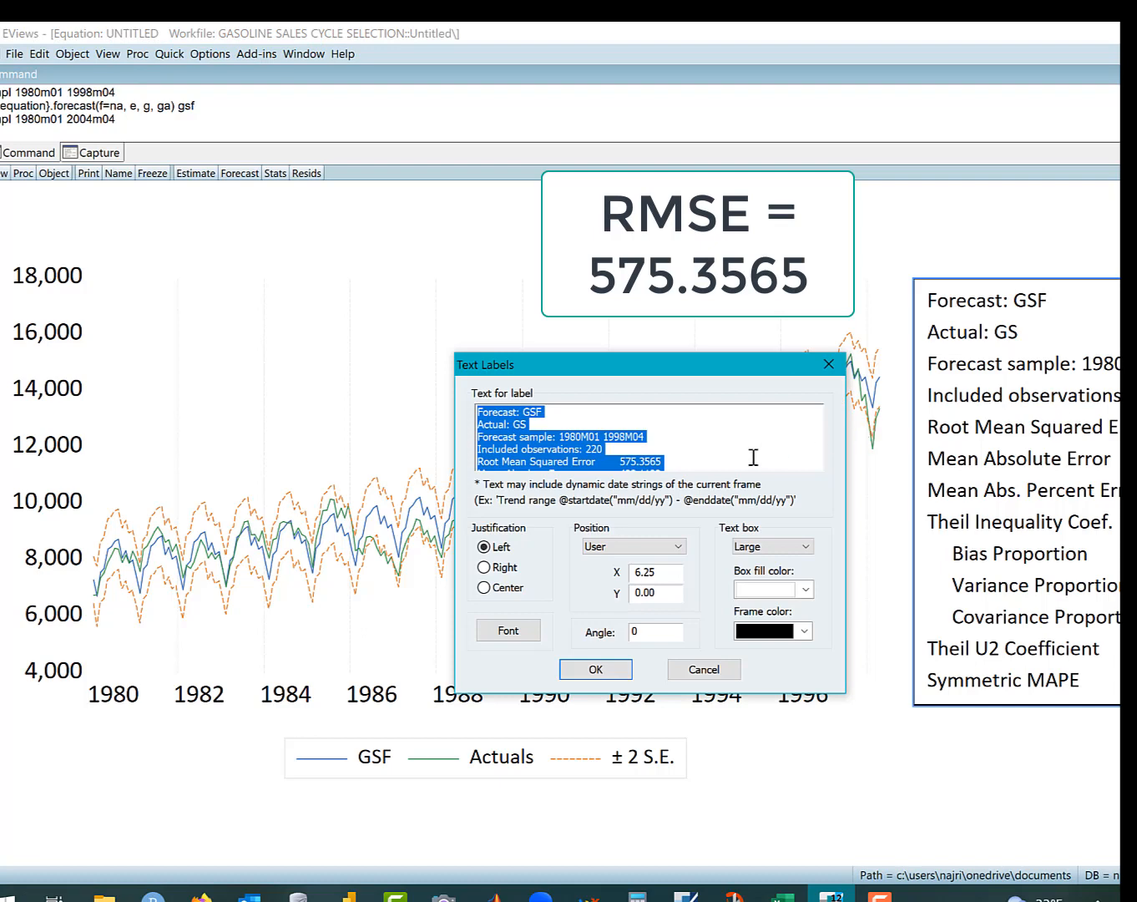
pyautogui.click(621, 465)
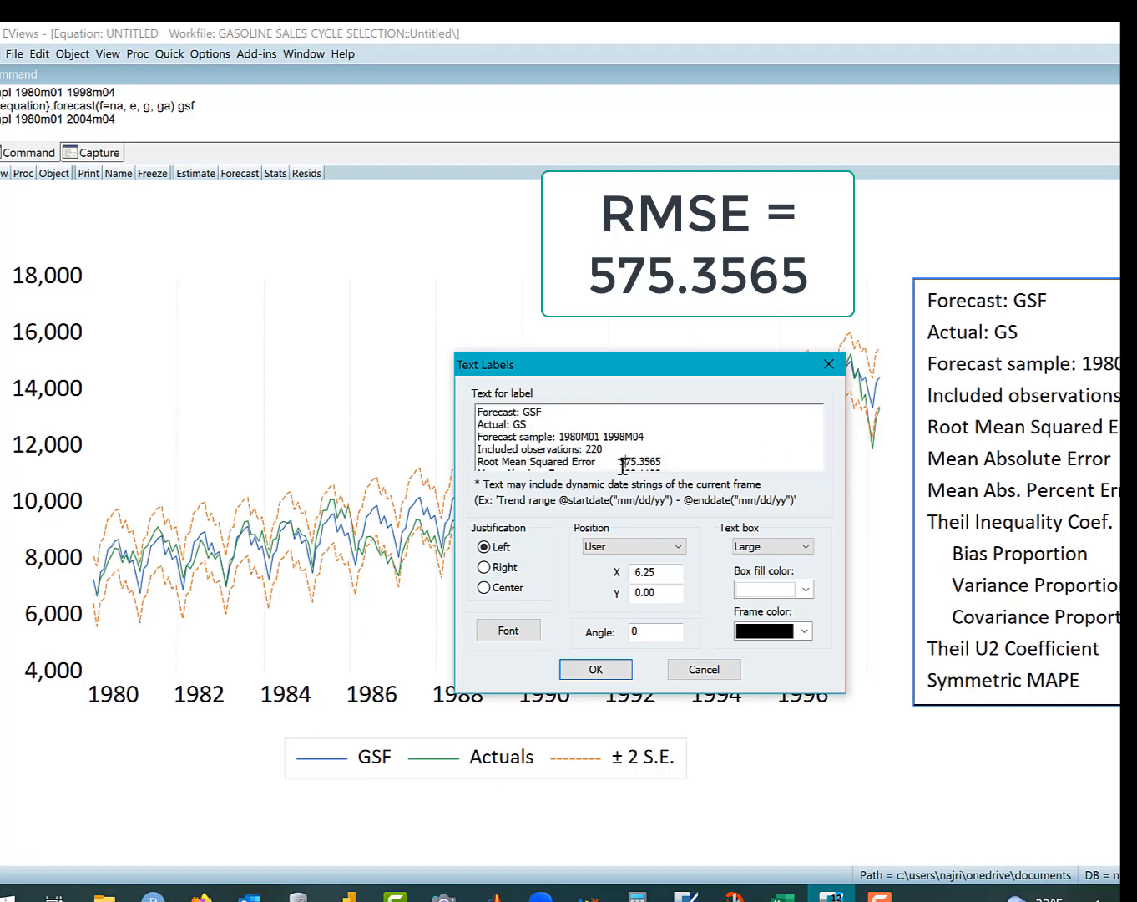
pyautogui.moveTo(622, 464); pyautogui.dragTo(664, 461)
pyautogui.hotkey('ctrl', 'c')
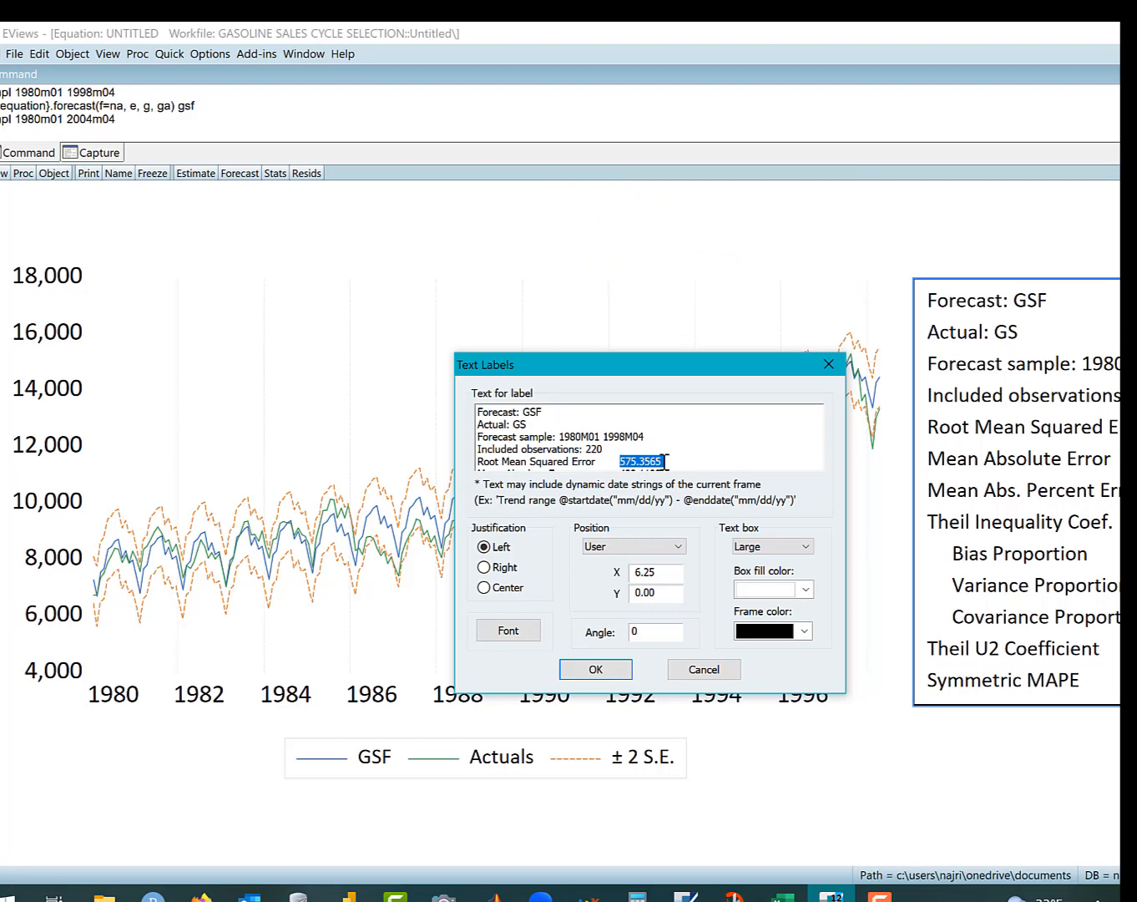
pyautogui.click(705, 670)
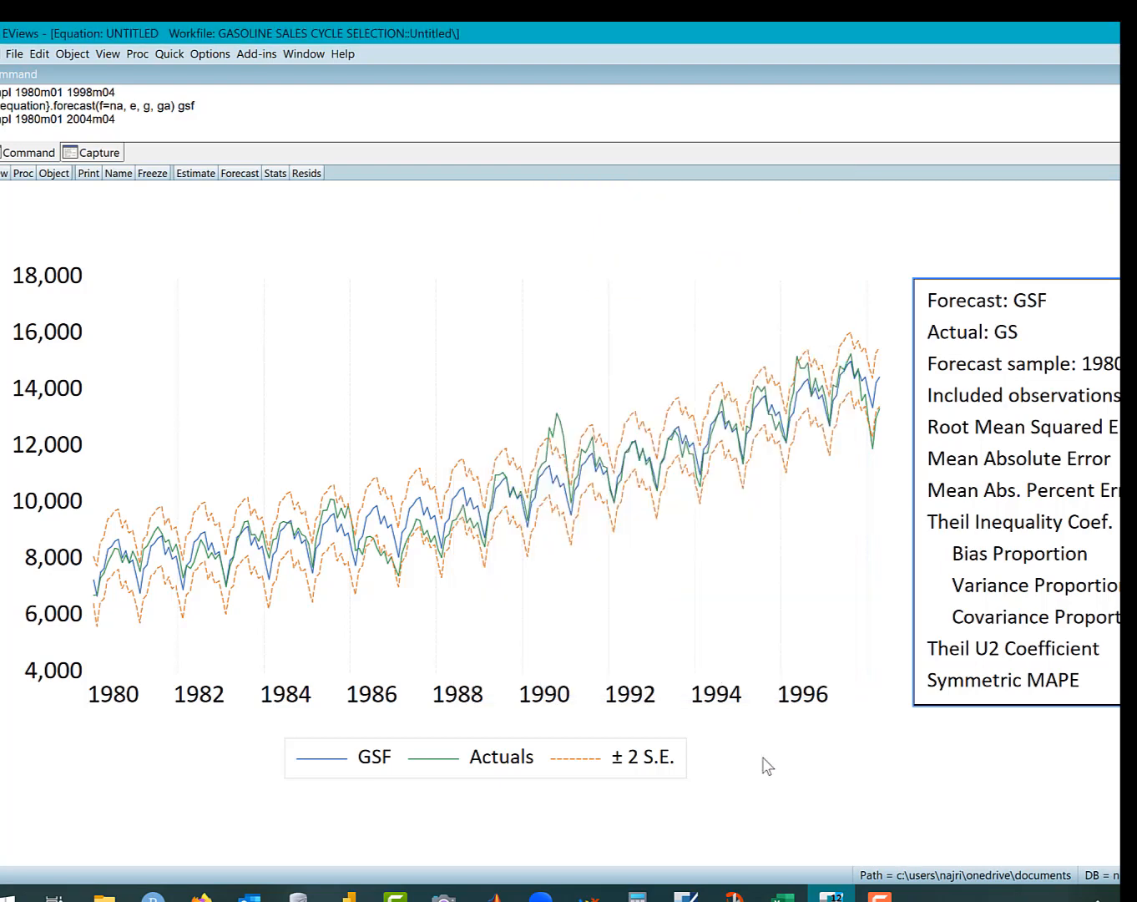
pyautogui.click(783, 894)
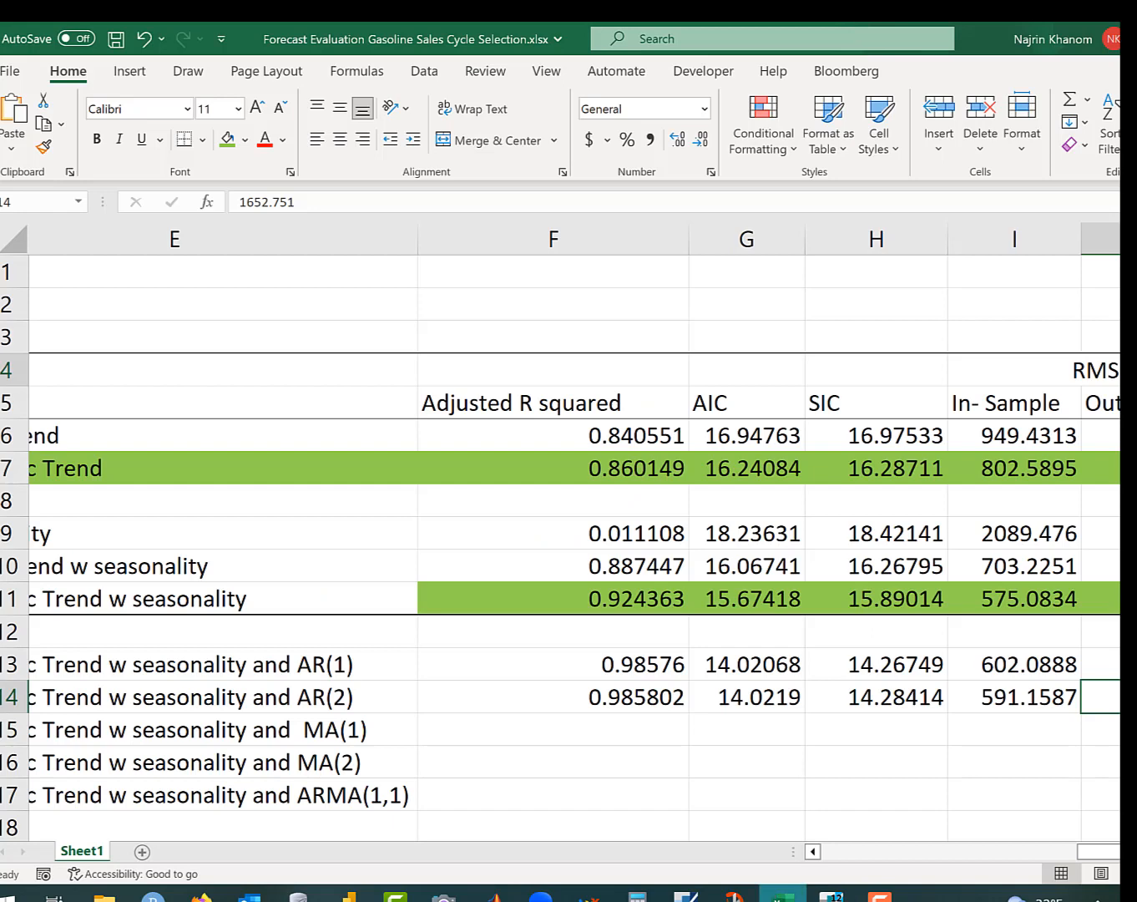
pyautogui.click(614, 728)
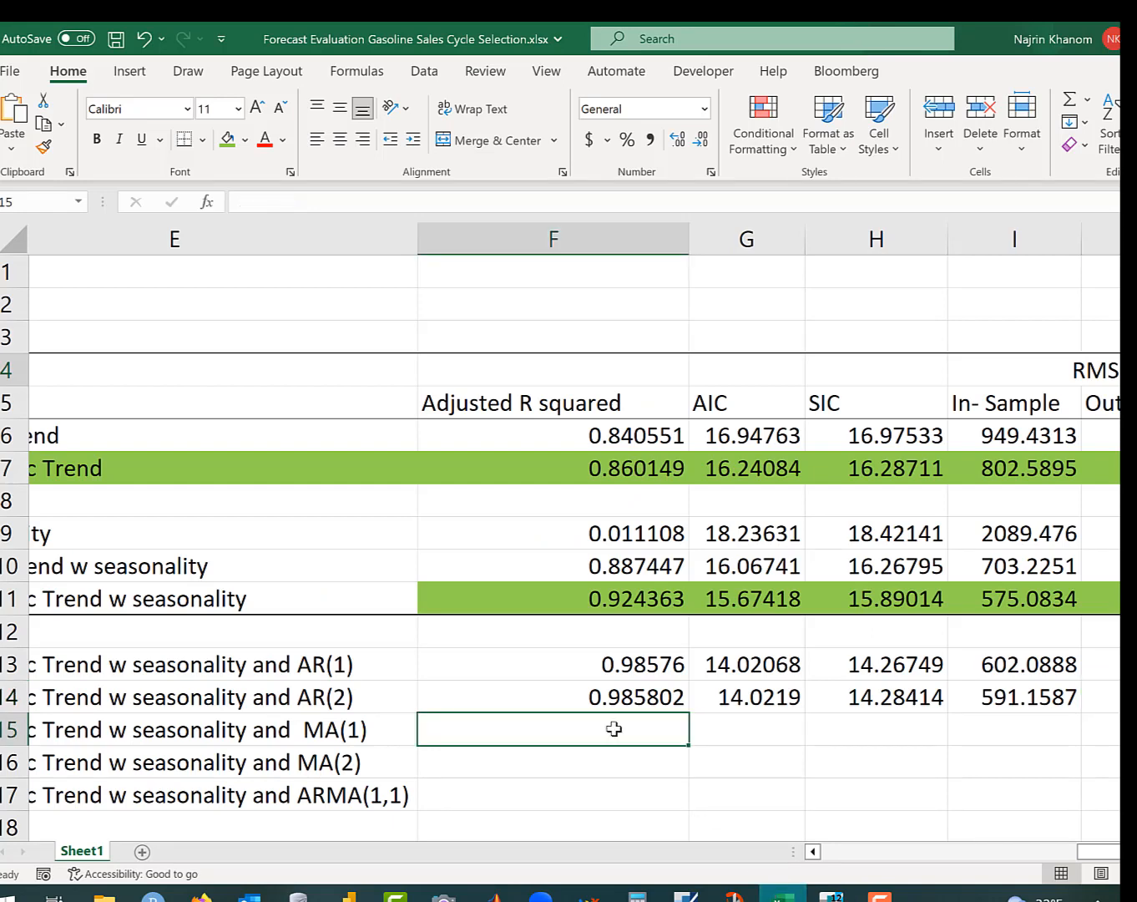
pyautogui.click(1003, 735)
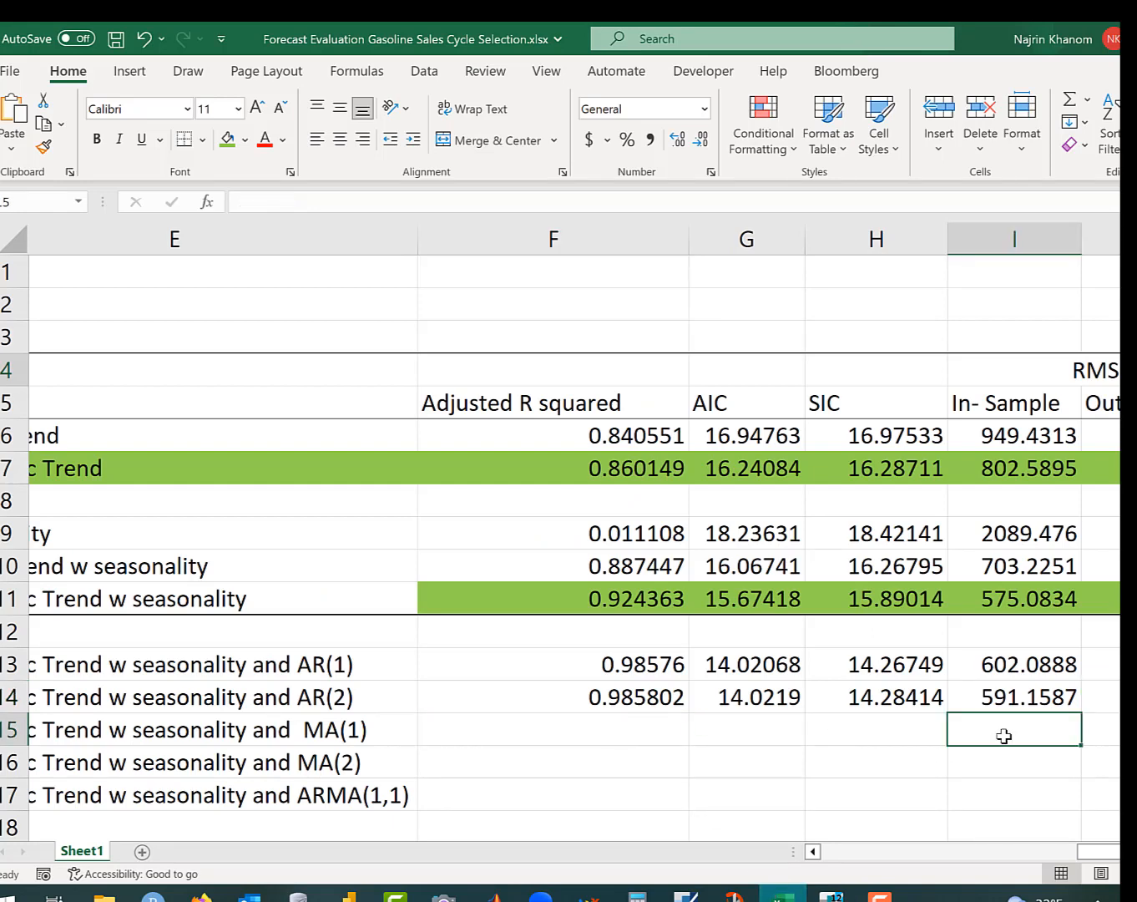
pyautogui.hotkey('ctrl', 'v')
# - Open the MA(1) equation's forecast settings in EViews, and copy the out-of-sample evaluation range 1998M05 2001M04 from cell B4 in Excel
pyautogui.click(831, 895)
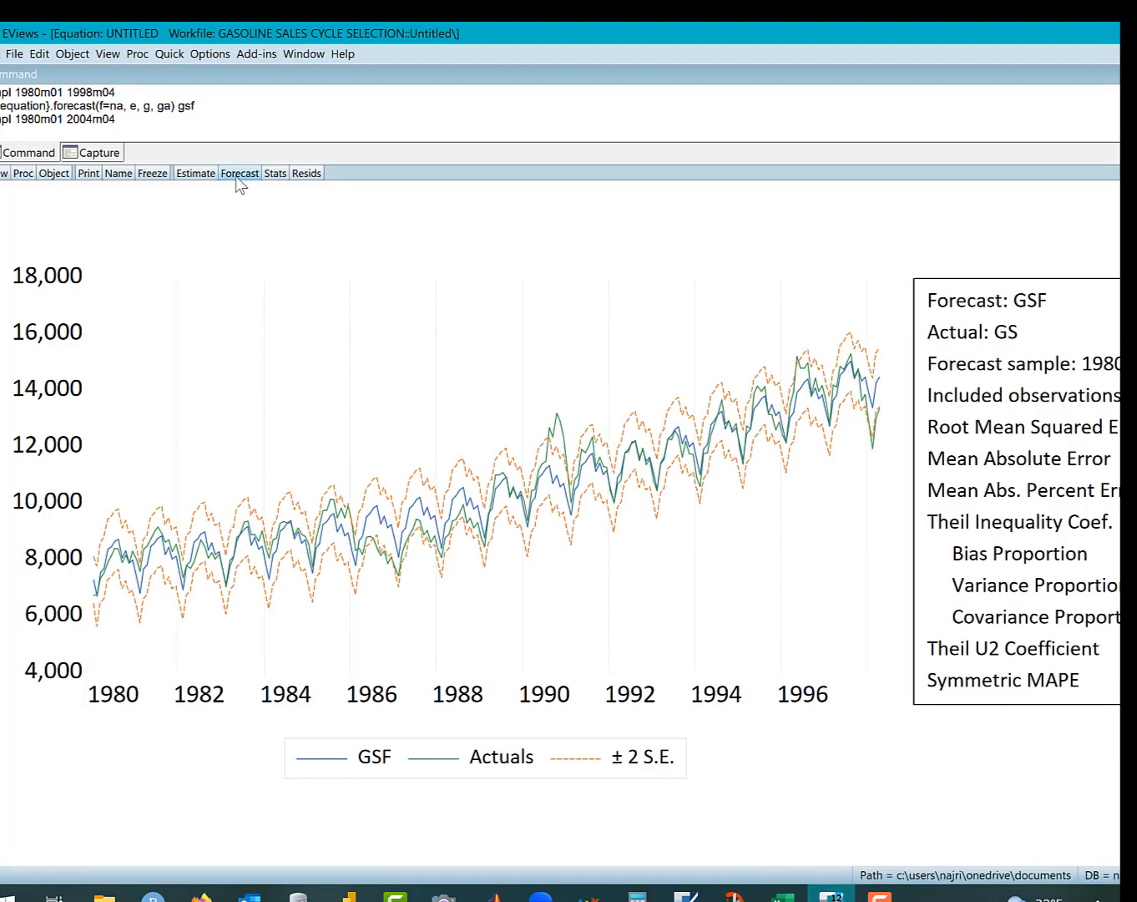
pyautogui.click(239, 174)
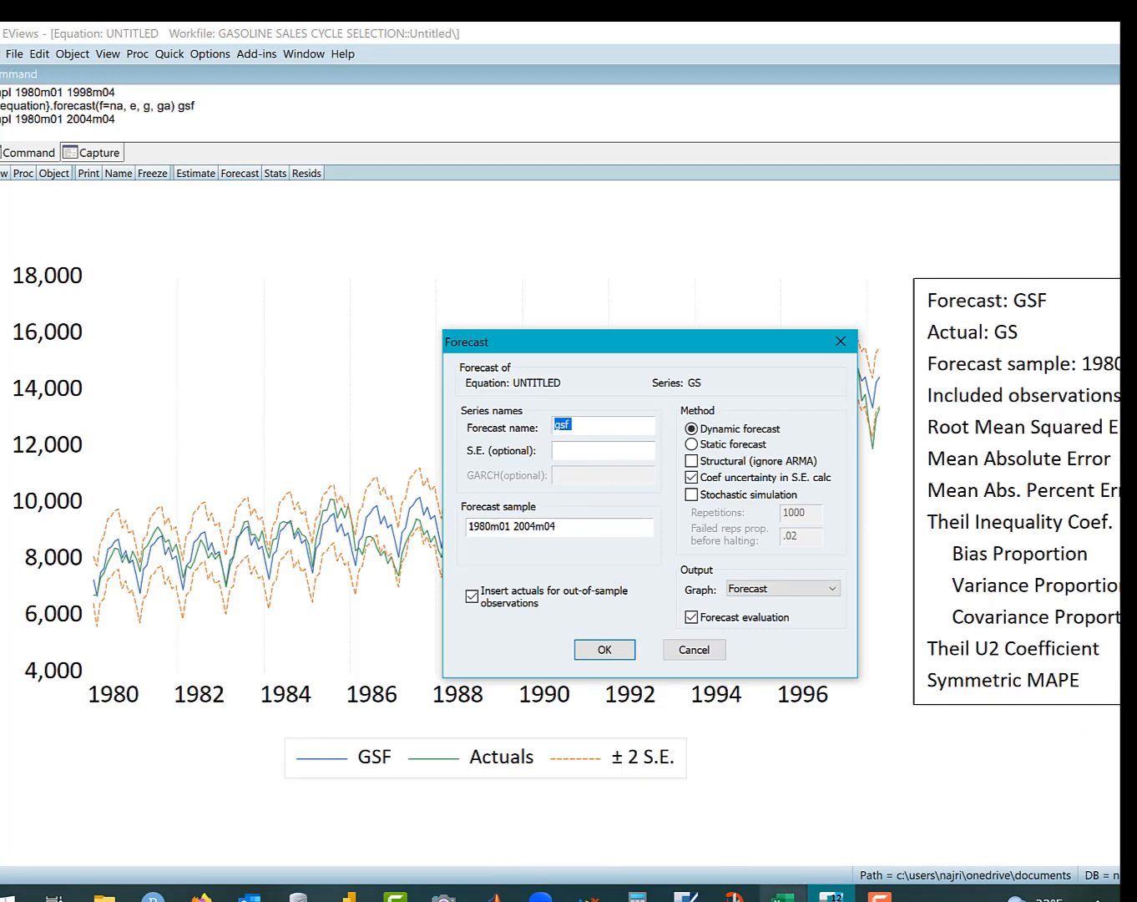
pyautogui.click(782, 894)
pyautogui.hscroll(-4, 364, 545)
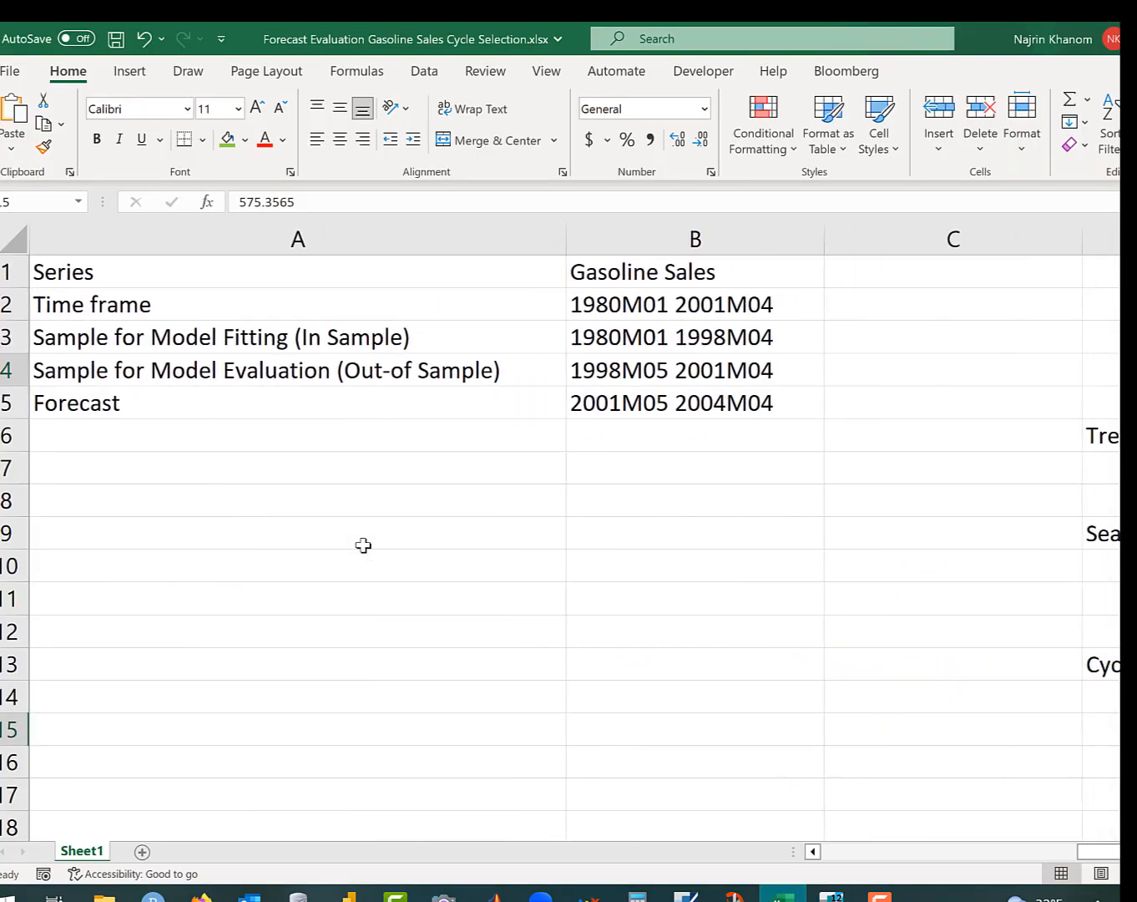
pyautogui.click(643, 373)
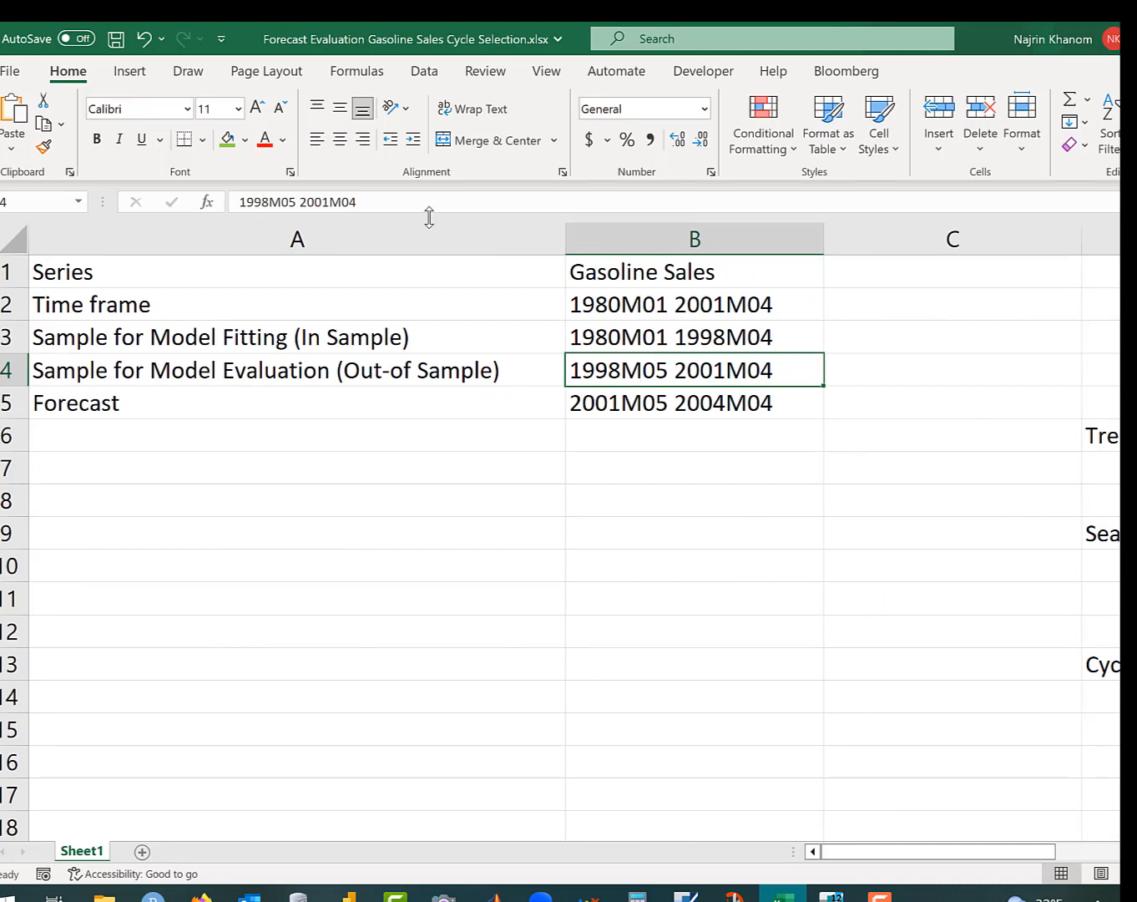
pyautogui.moveTo(372, 203); pyautogui.dragTo(197, 190)
pyautogui.hotkey('ctrl', 'c')
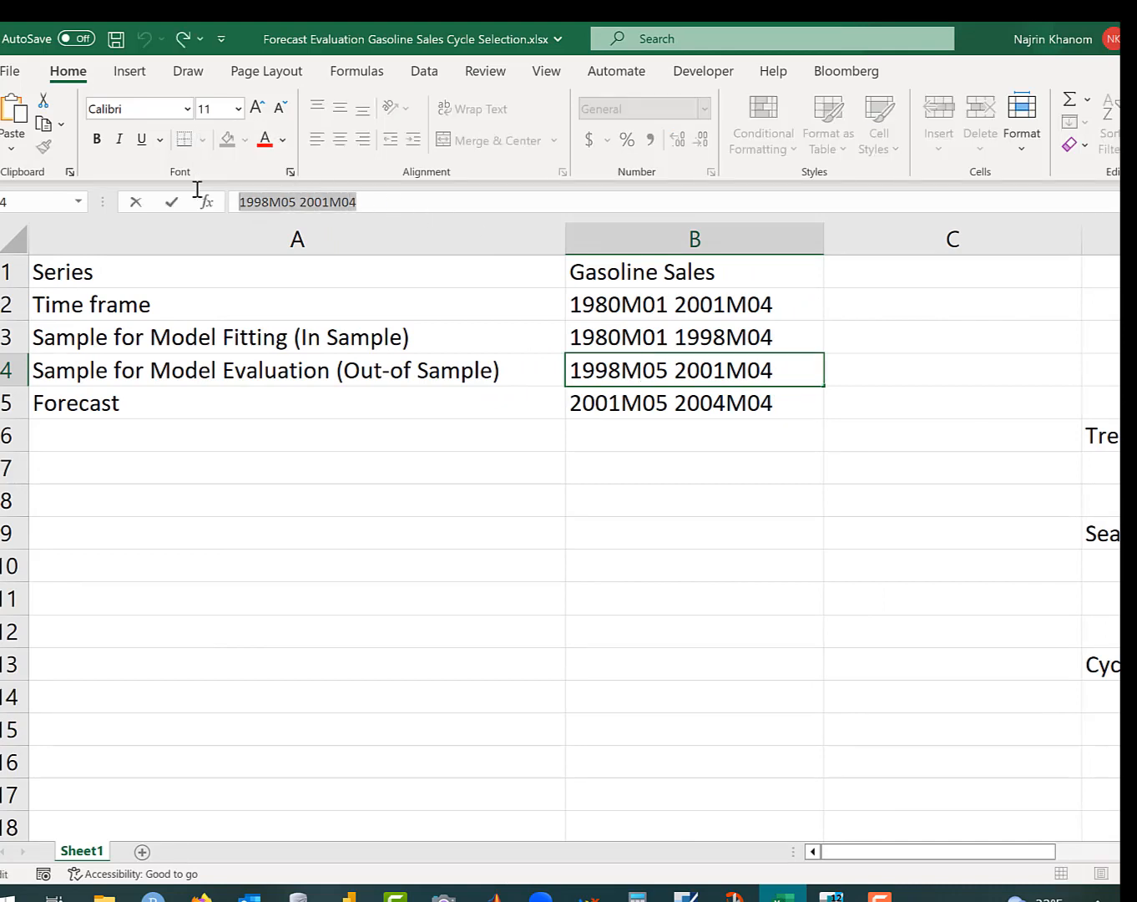
# - In EViews, forecast gsf from the MA(1) equation over 1998M05 2001M04 without inserting out-of-sample actuals, graphing Forecast & Actuals
pyautogui.click(831, 895)
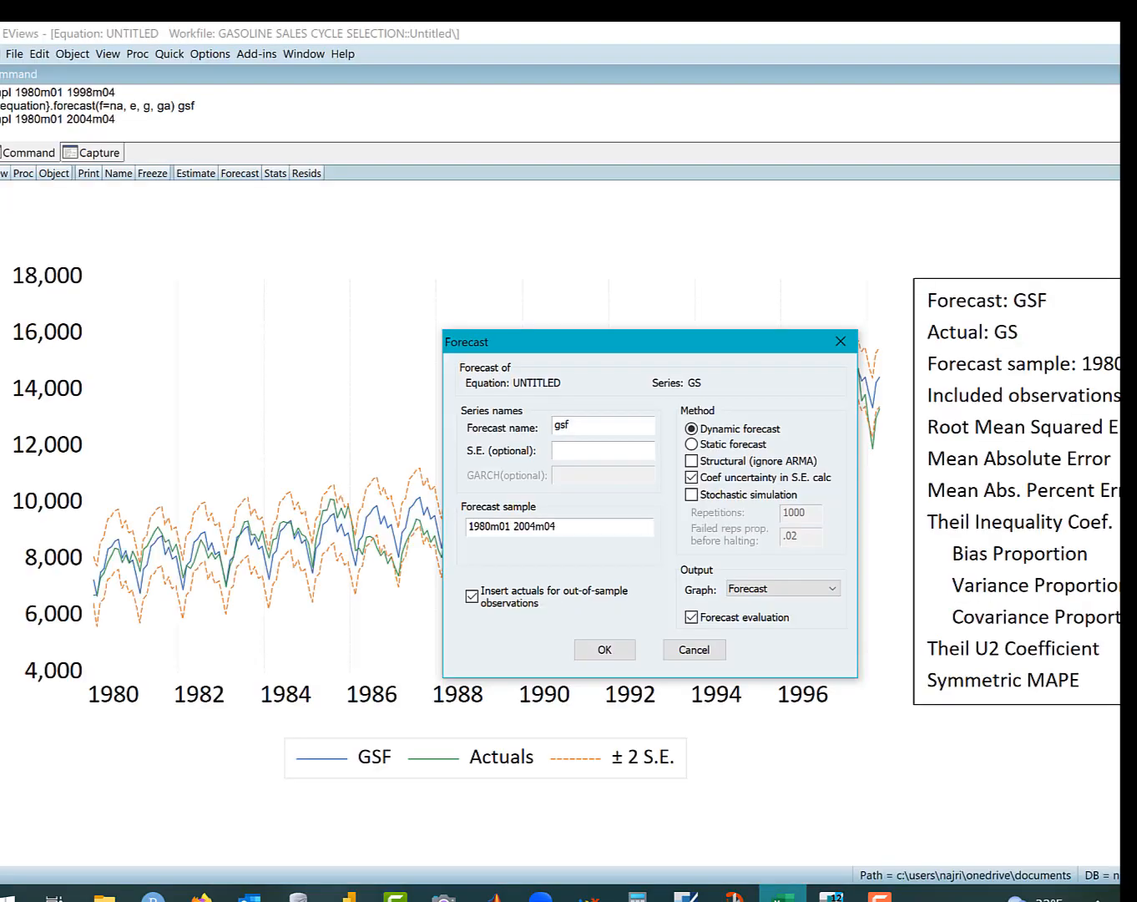
pyautogui.moveTo(568, 529); pyautogui.dragTo(426, 524)
pyautogui.hotkey('ctrl', 'v')
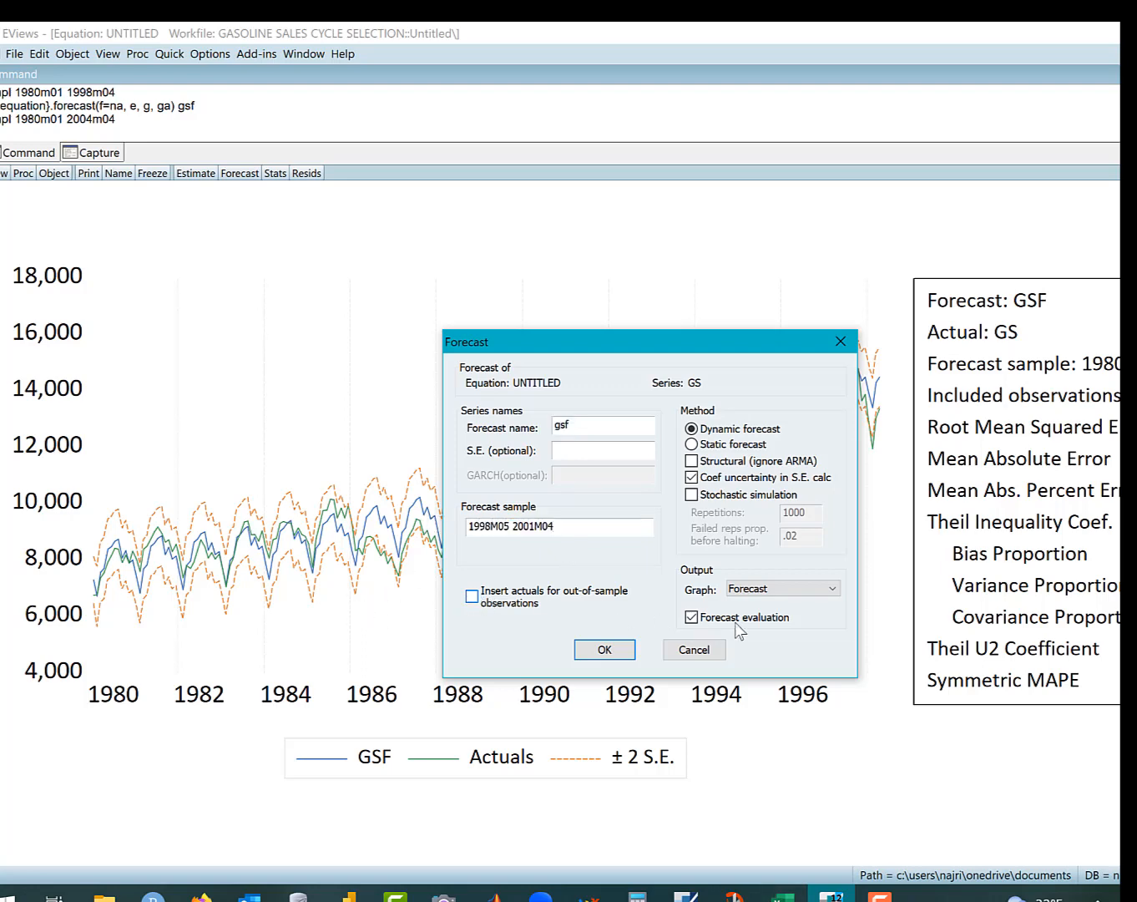
pyautogui.click(831, 587)
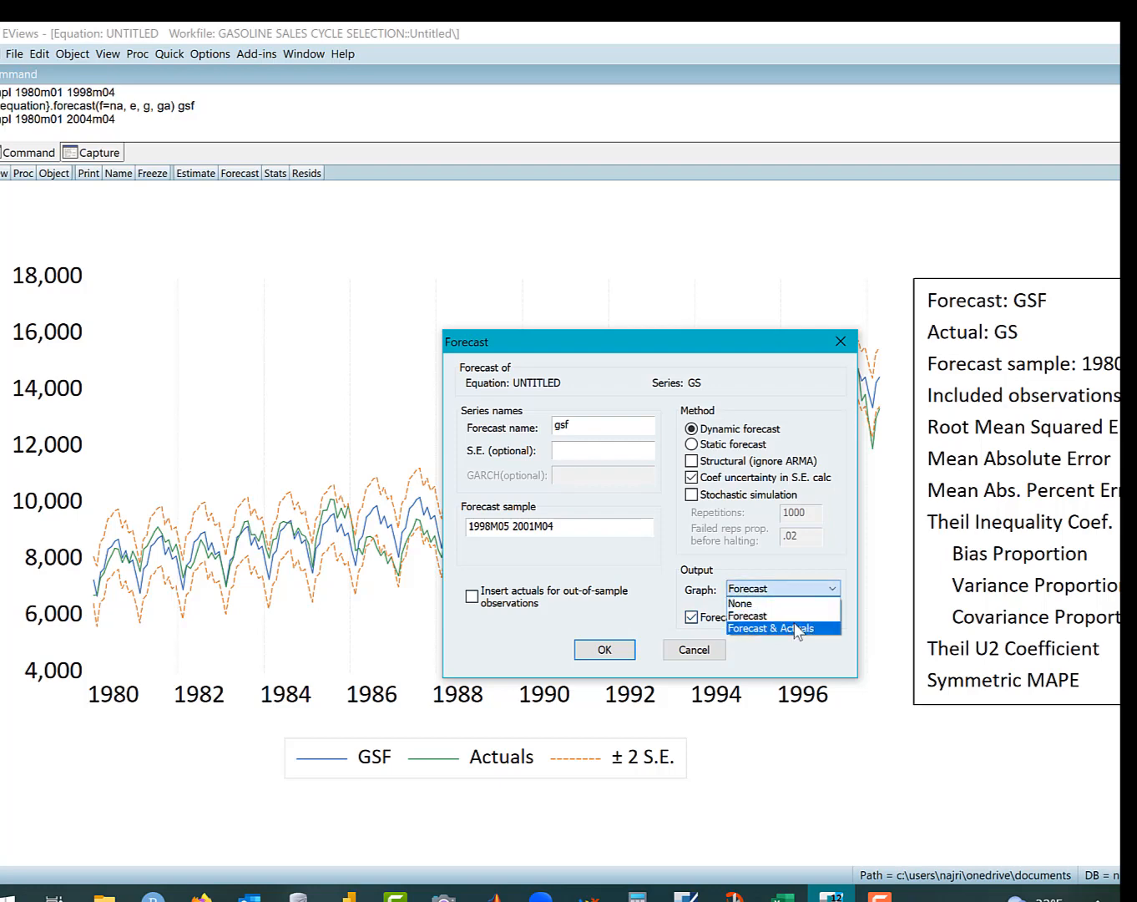
pyautogui.click(797, 628)
pyautogui.click(605, 650)
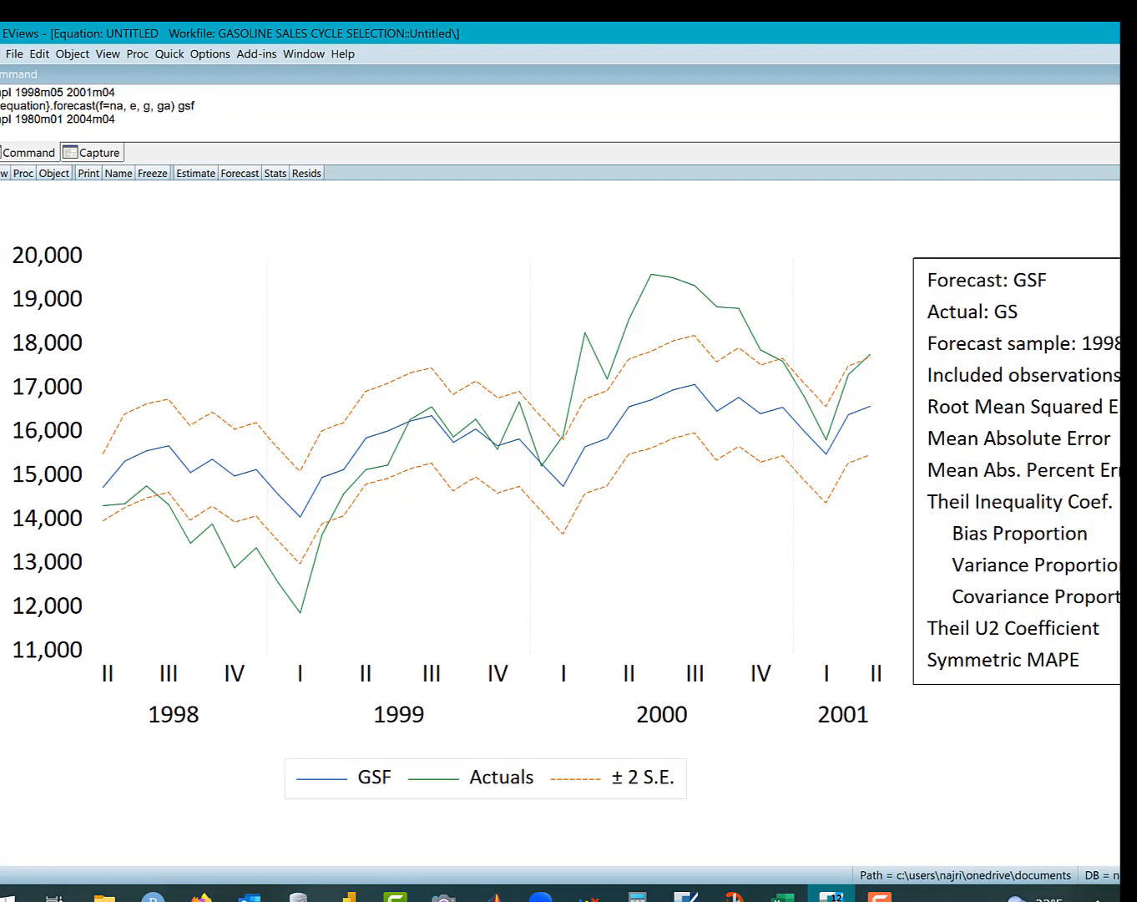
# - Copy the forecast's Root Mean Squared Error and record 1476.109 in the MA(1) Out-of-Sample cell J15 in Excel
pyautogui.doubleClick(1017, 470)
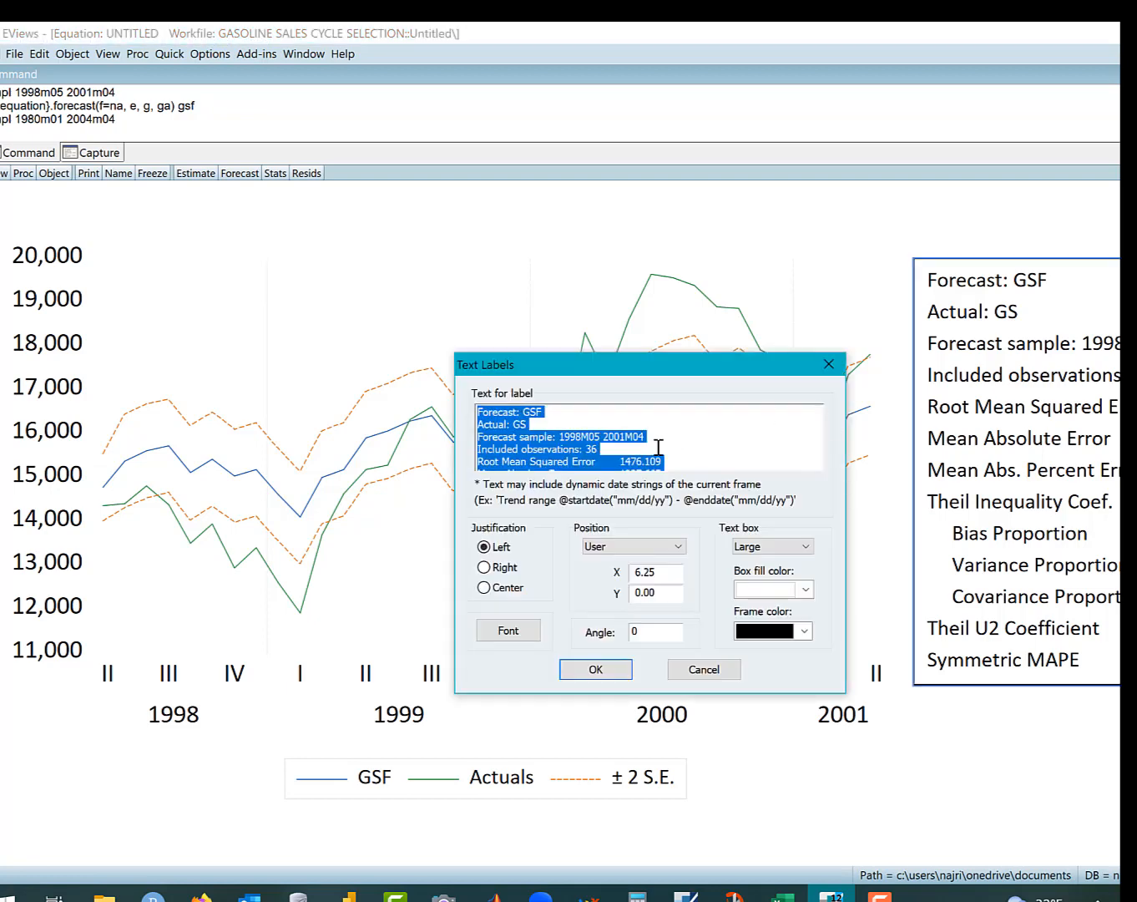
pyautogui.click(619, 462)
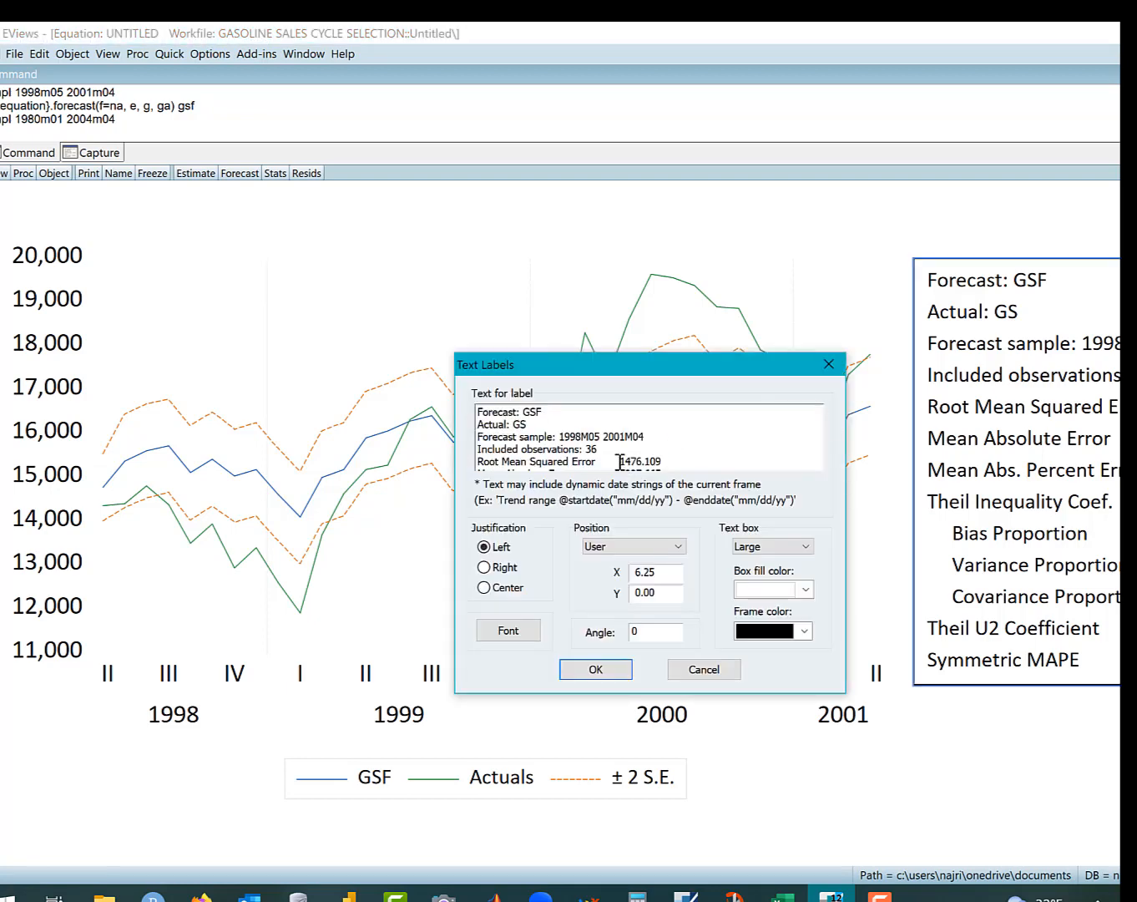
pyautogui.moveTo(618, 462); pyautogui.dragTo(660, 459)
pyautogui.hotkey('ctrl', 'c')
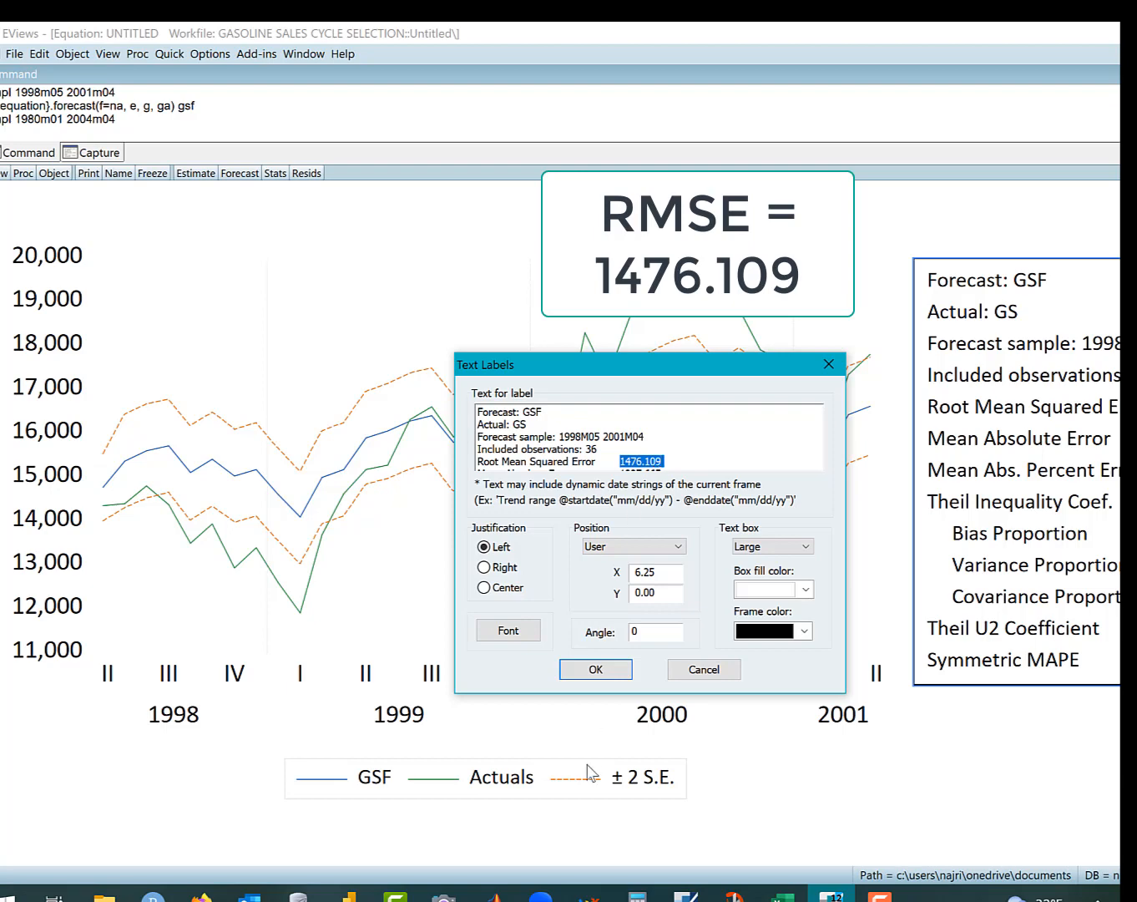
pyautogui.click(774, 893)
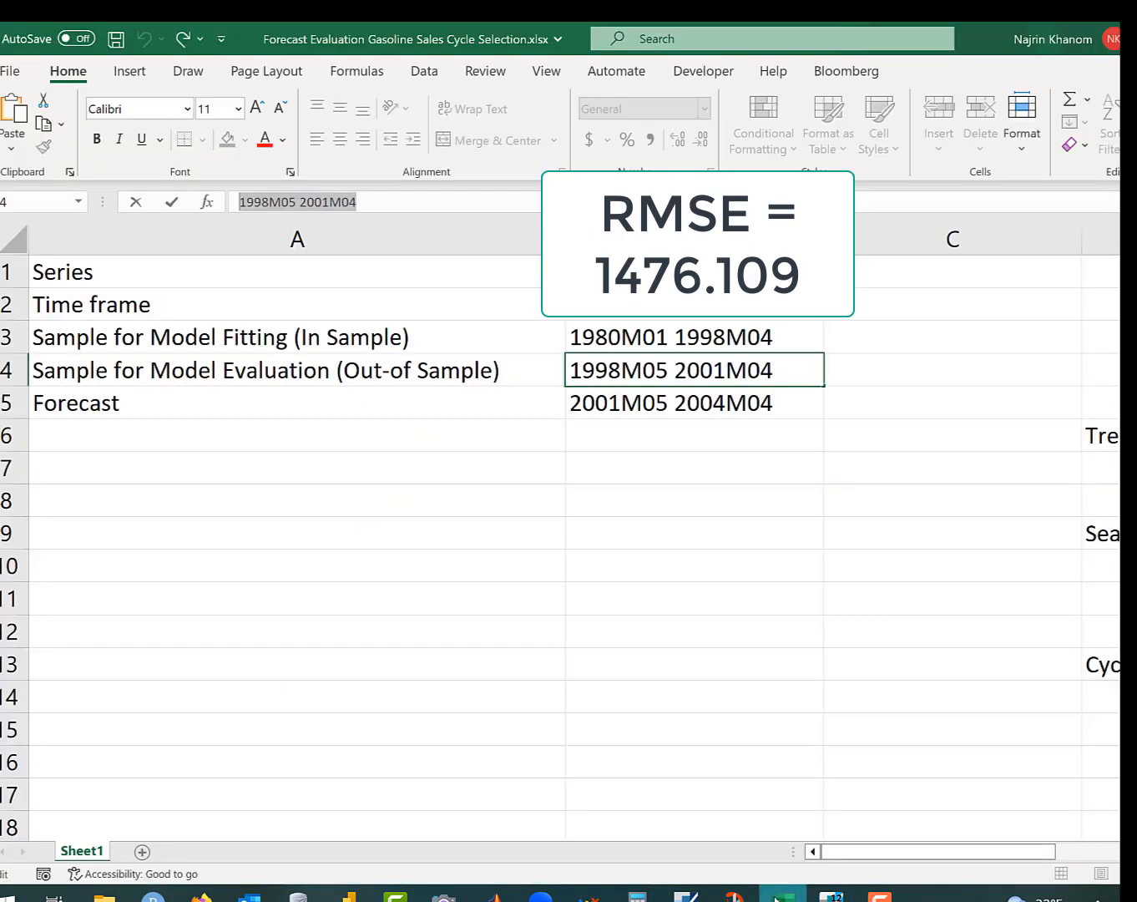
pyautogui.hscroll(3, 912, 749)
pyautogui.hscroll(2, 912, 749)
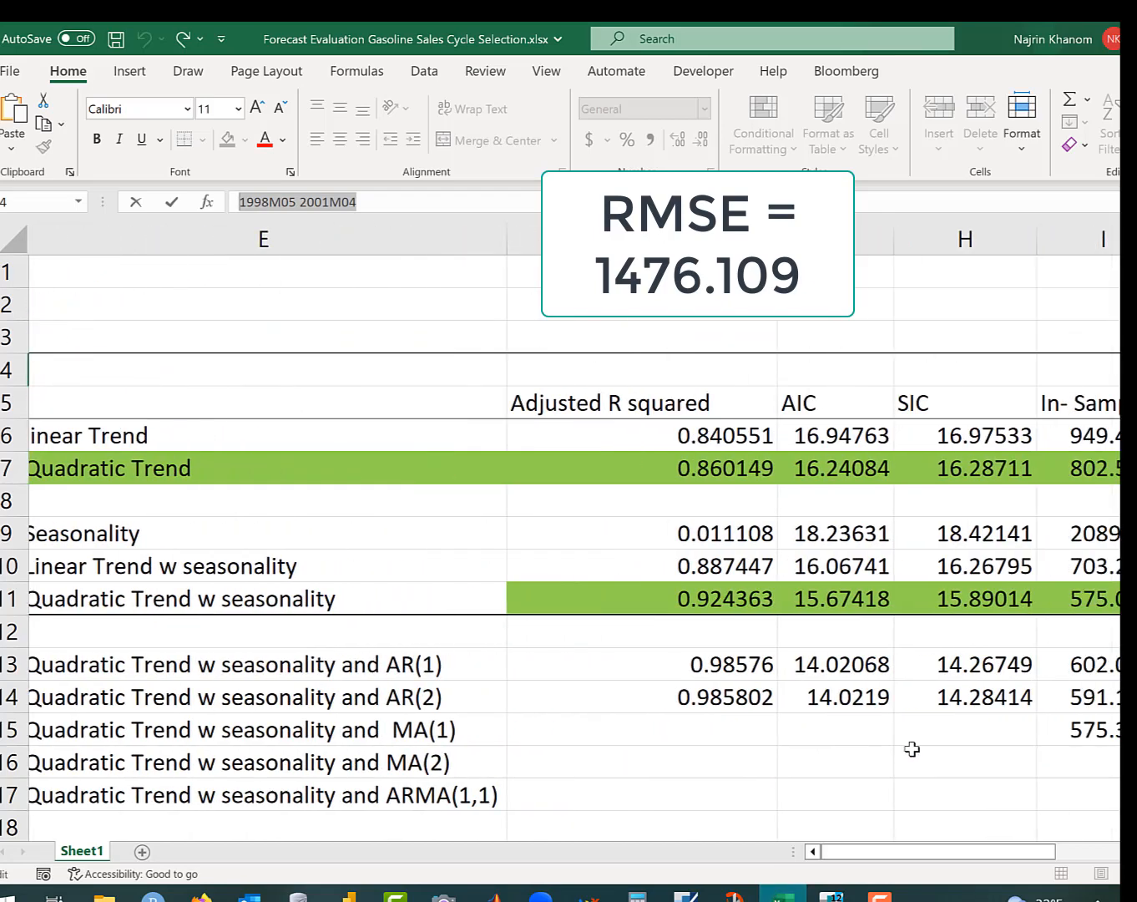
pyautogui.click(1022, 729)
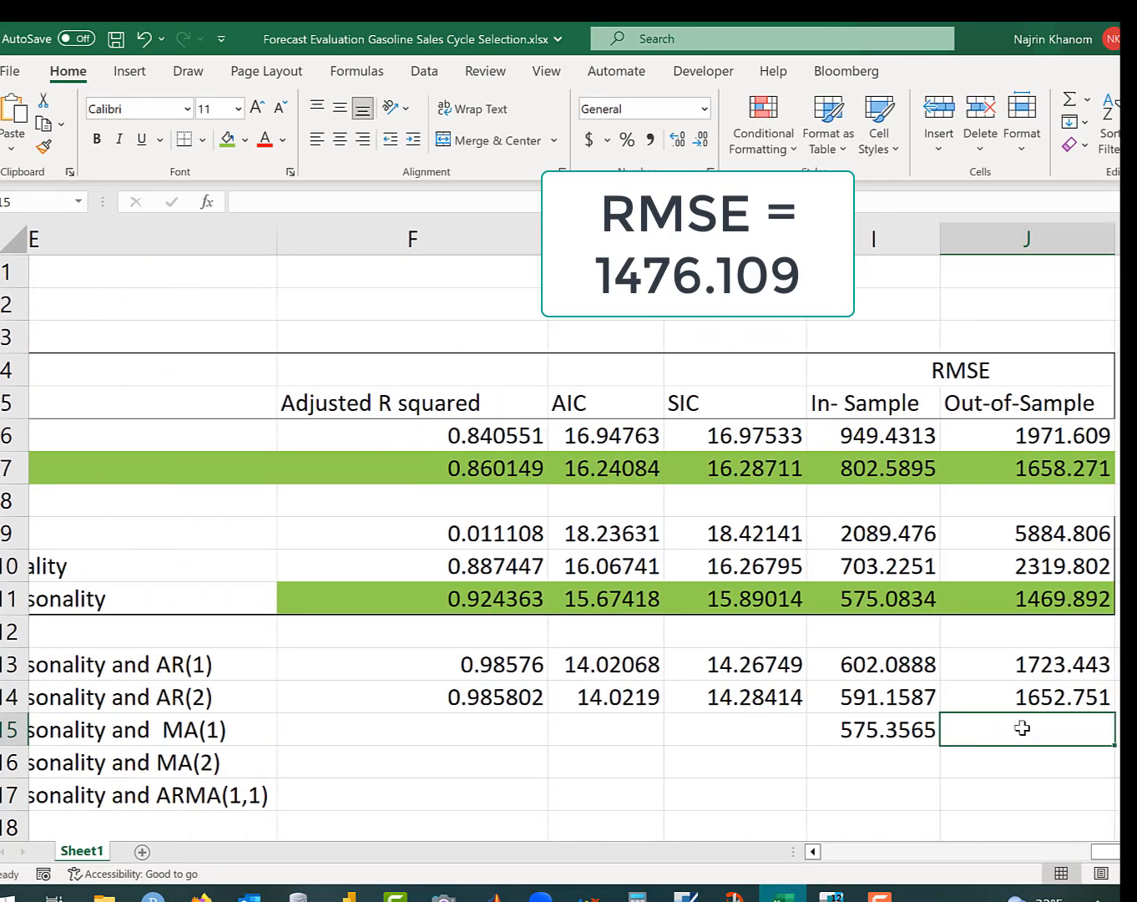
pyautogui.hotkey('ctrl', 'v')
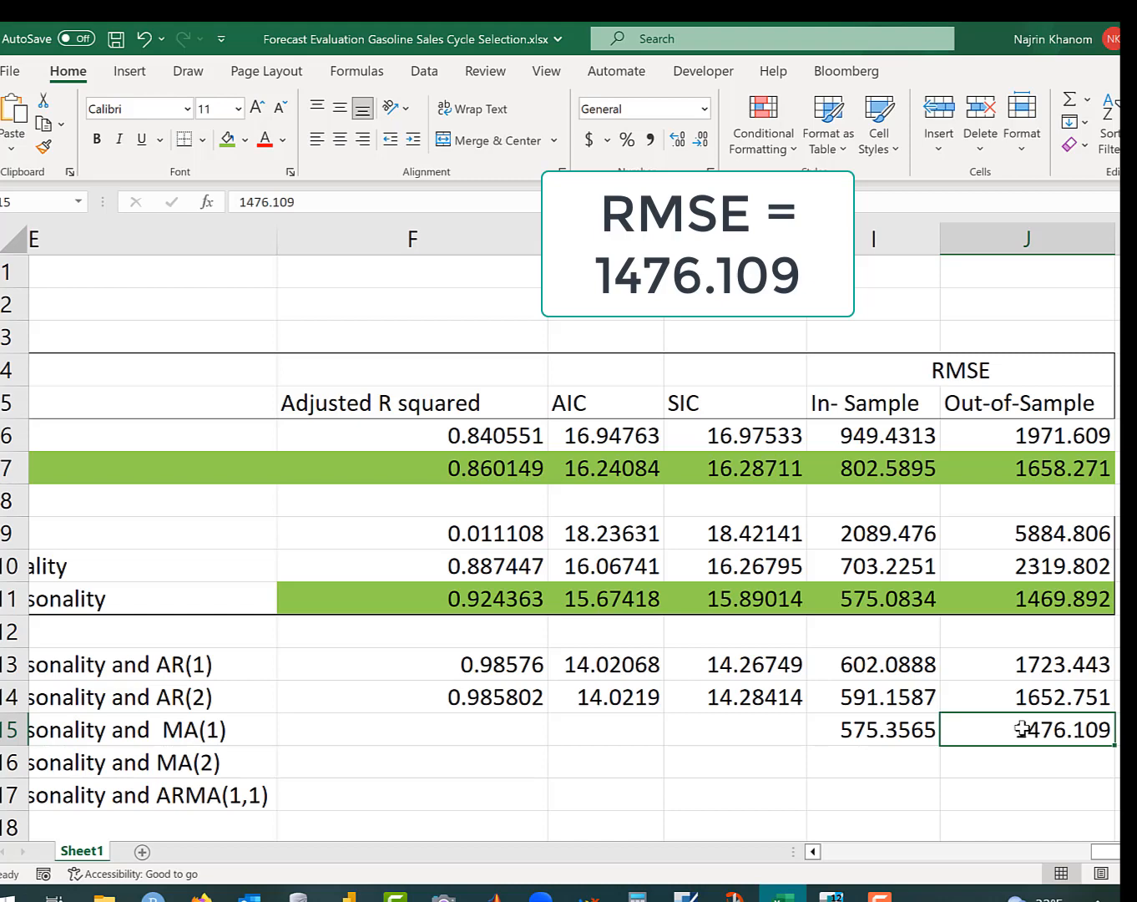
pyautogui.click(888, 734)
pyautogui.click(1005, 728)
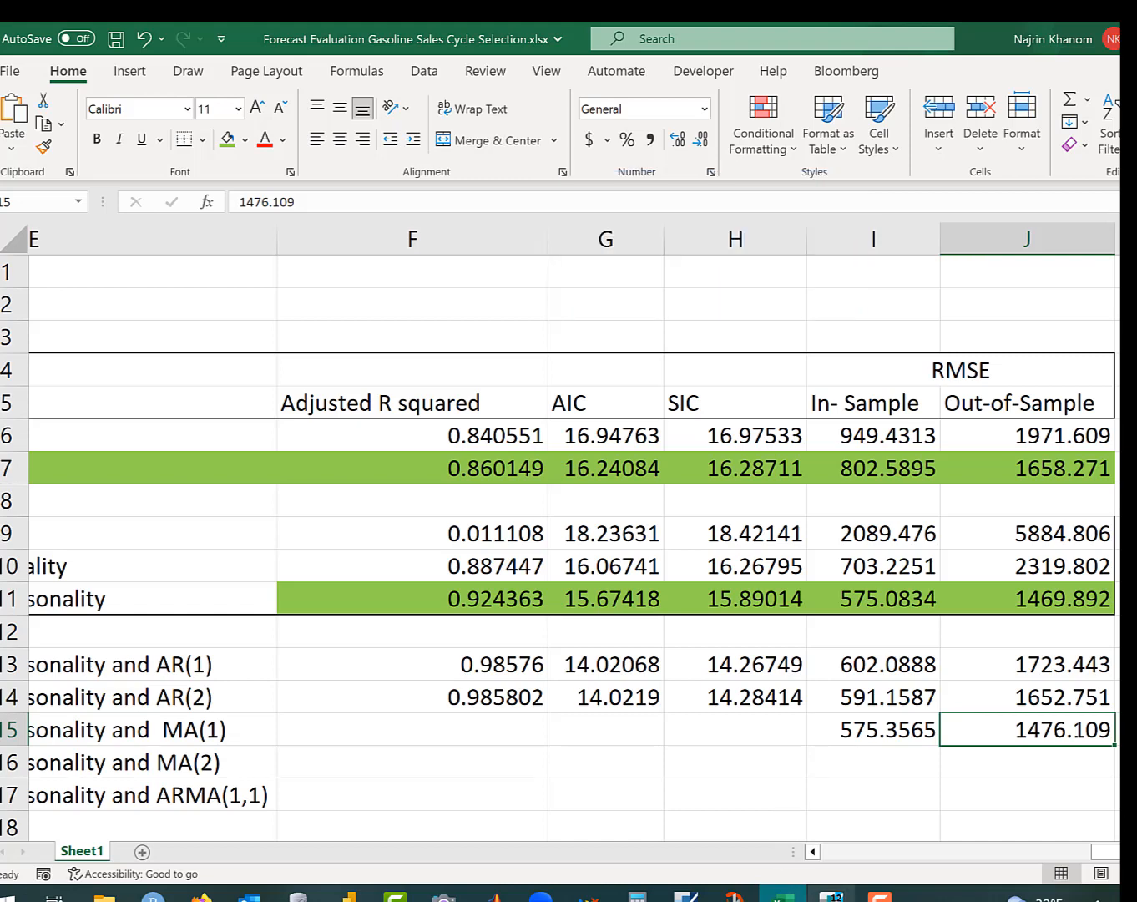
# - Return to the MA(1) estimation output in EViews and record its adjusted R-squared, 0.970306, in cell F15 in Excel
pyautogui.moveTo(831, 895)
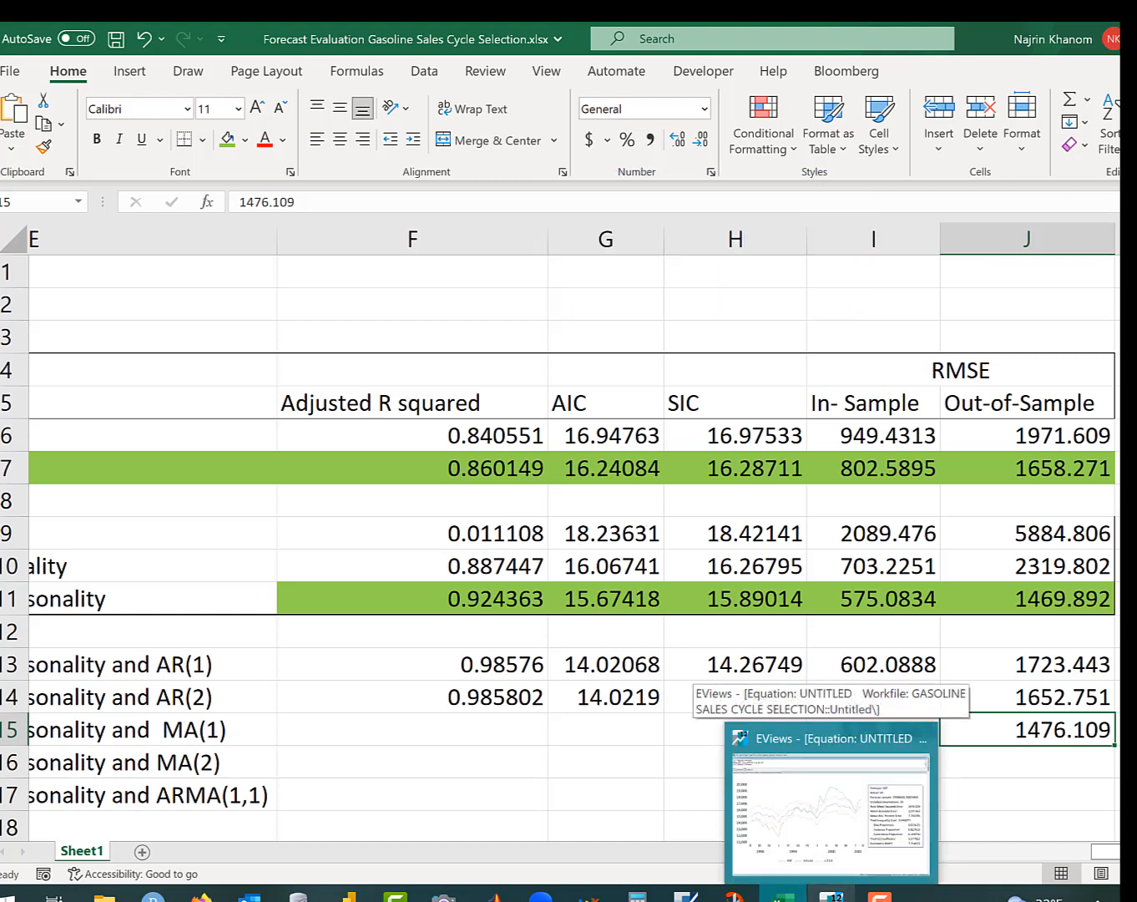
pyautogui.click(831, 894)
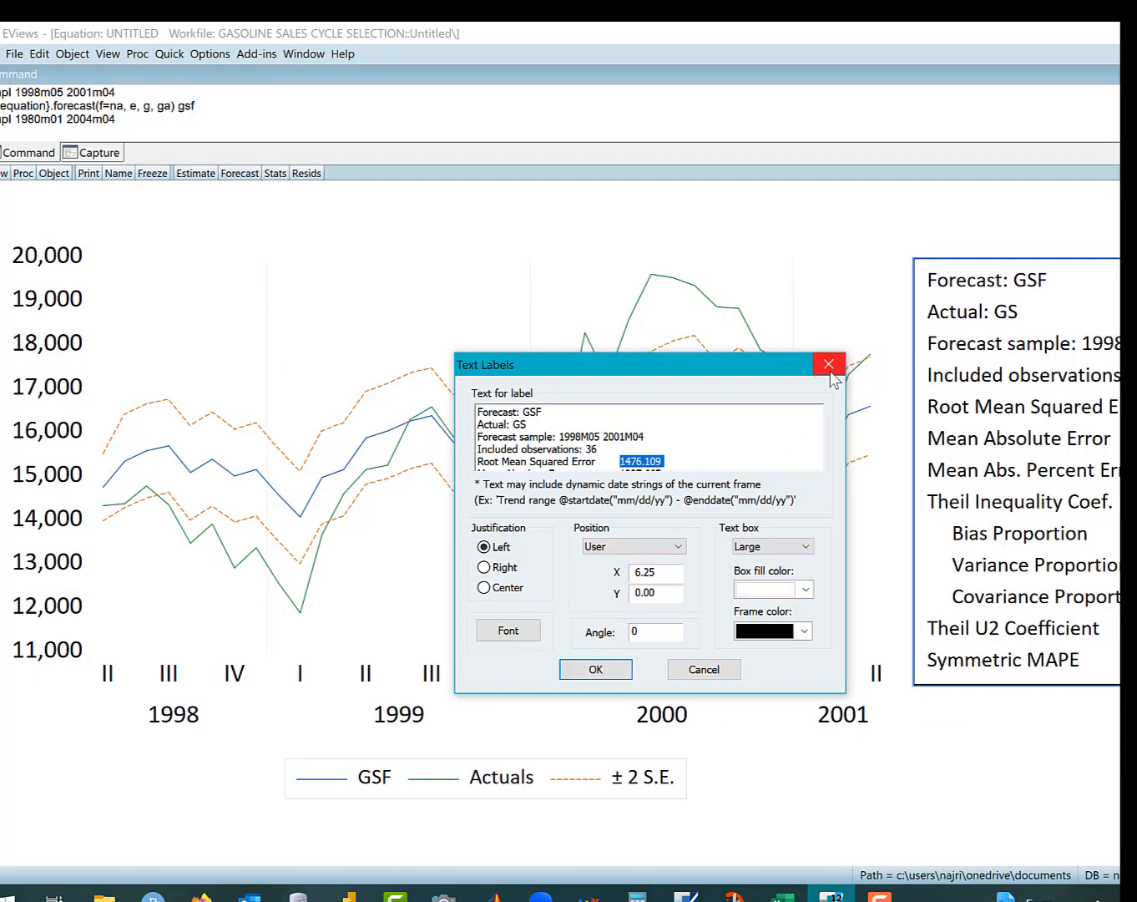
pyautogui.click(829, 364)
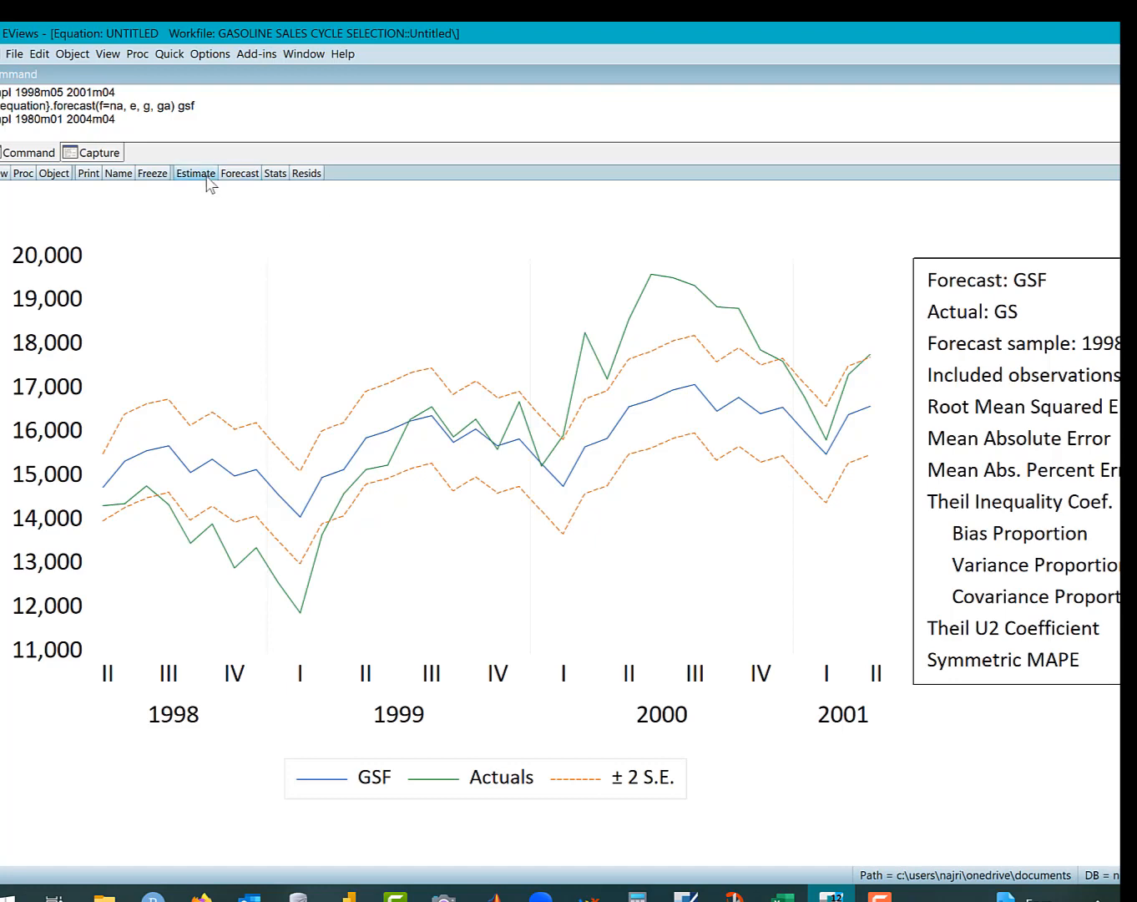
pyautogui.click(5, 174)
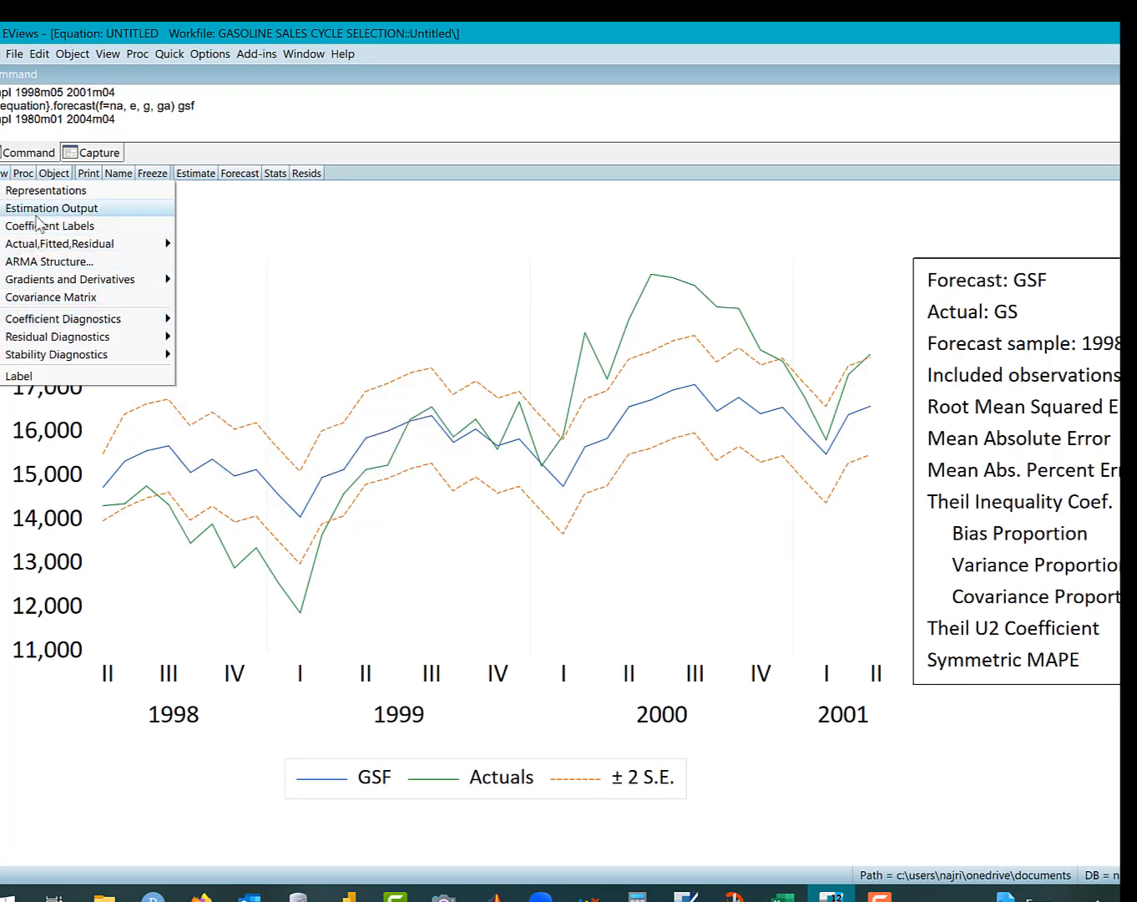
pyautogui.click(37, 209)
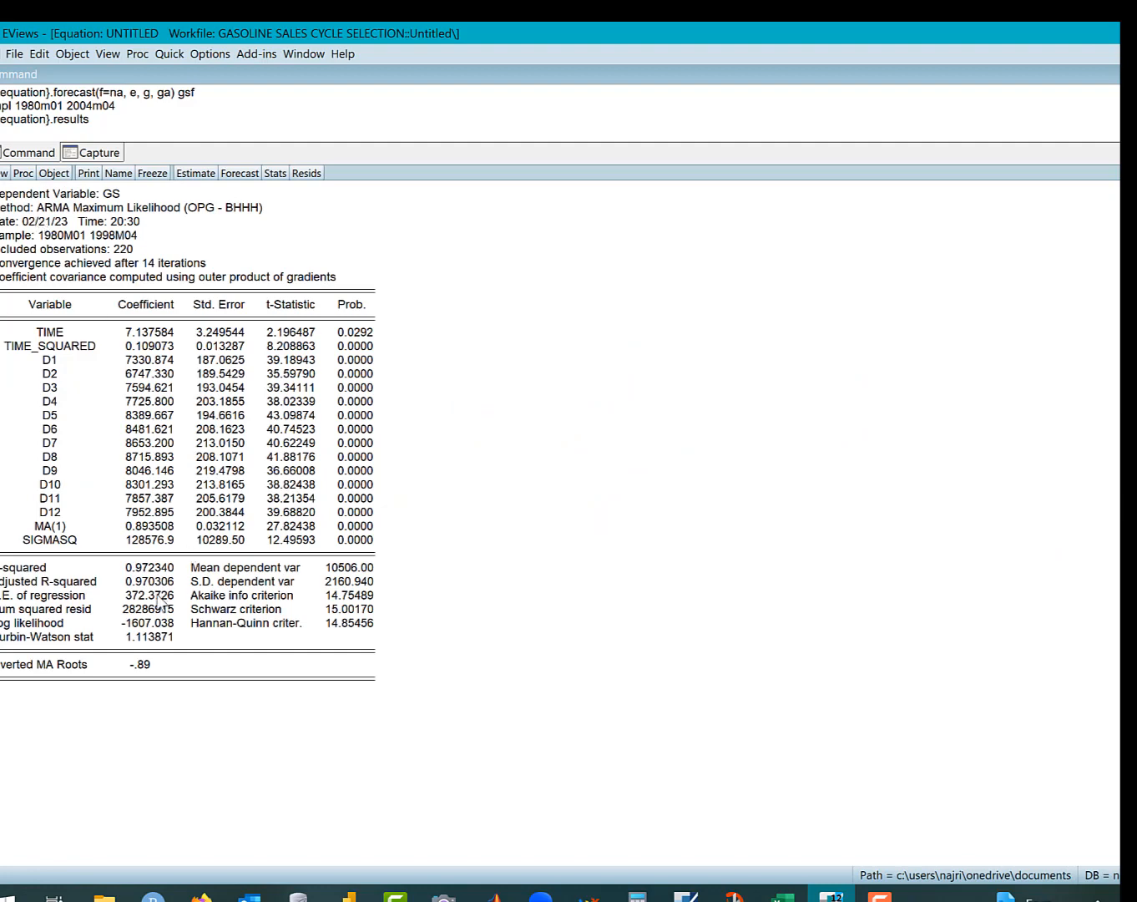
pyautogui.click(135, 583)
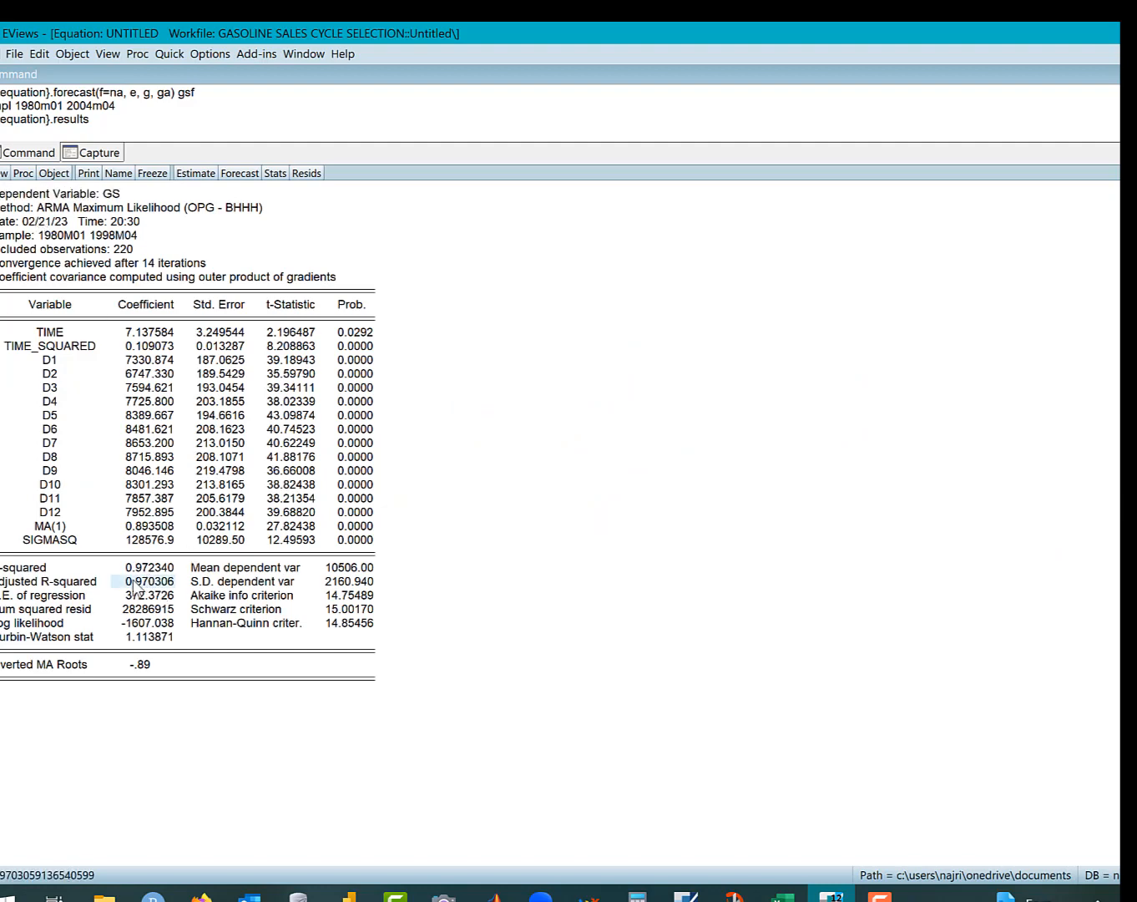
pyautogui.click(784, 894)
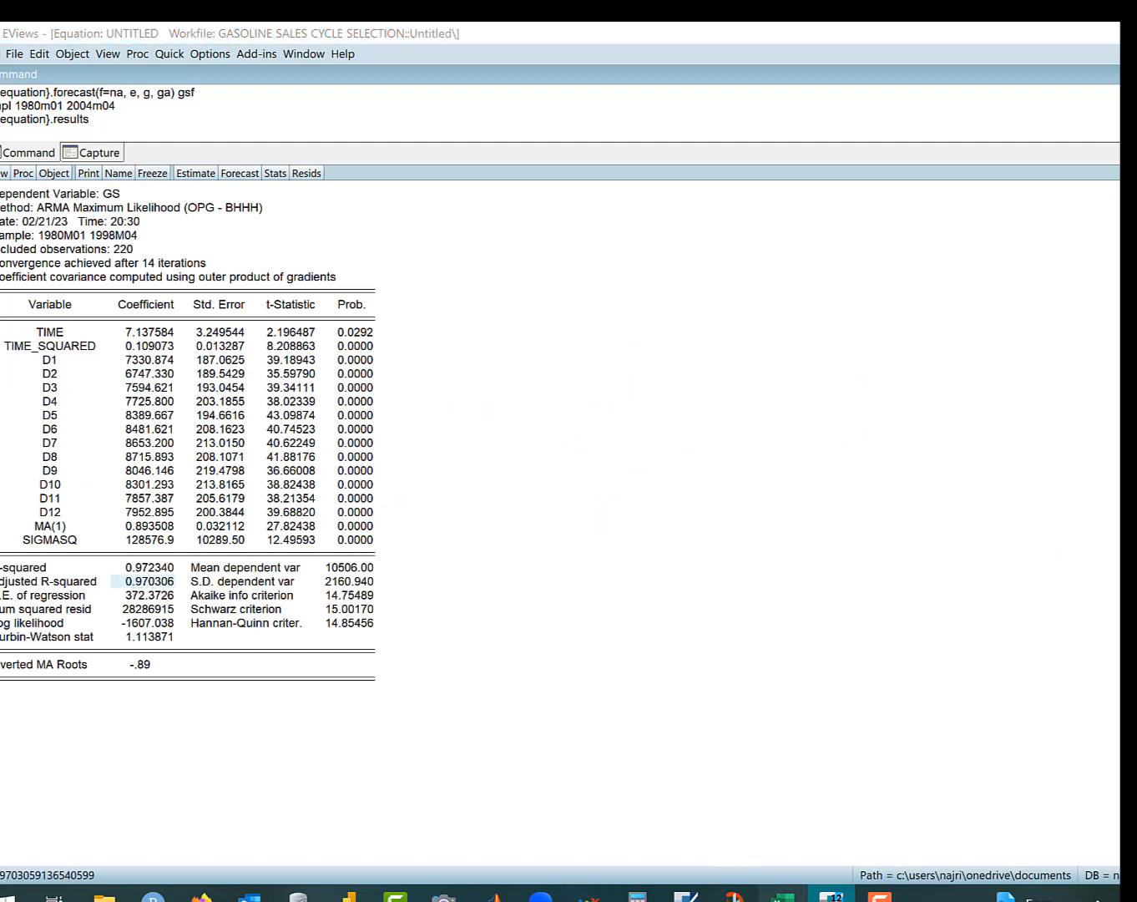
pyautogui.click(482, 738)
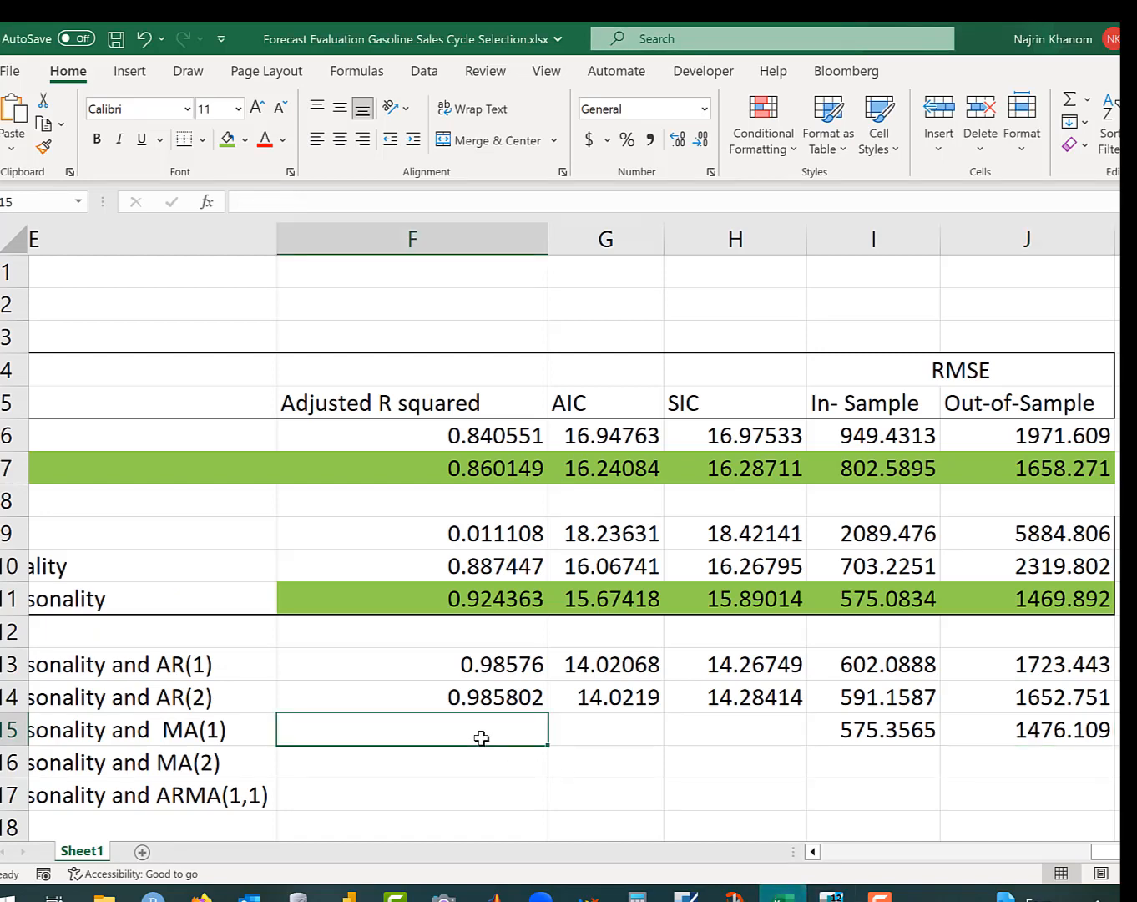
pyautogui.write('0.970306')
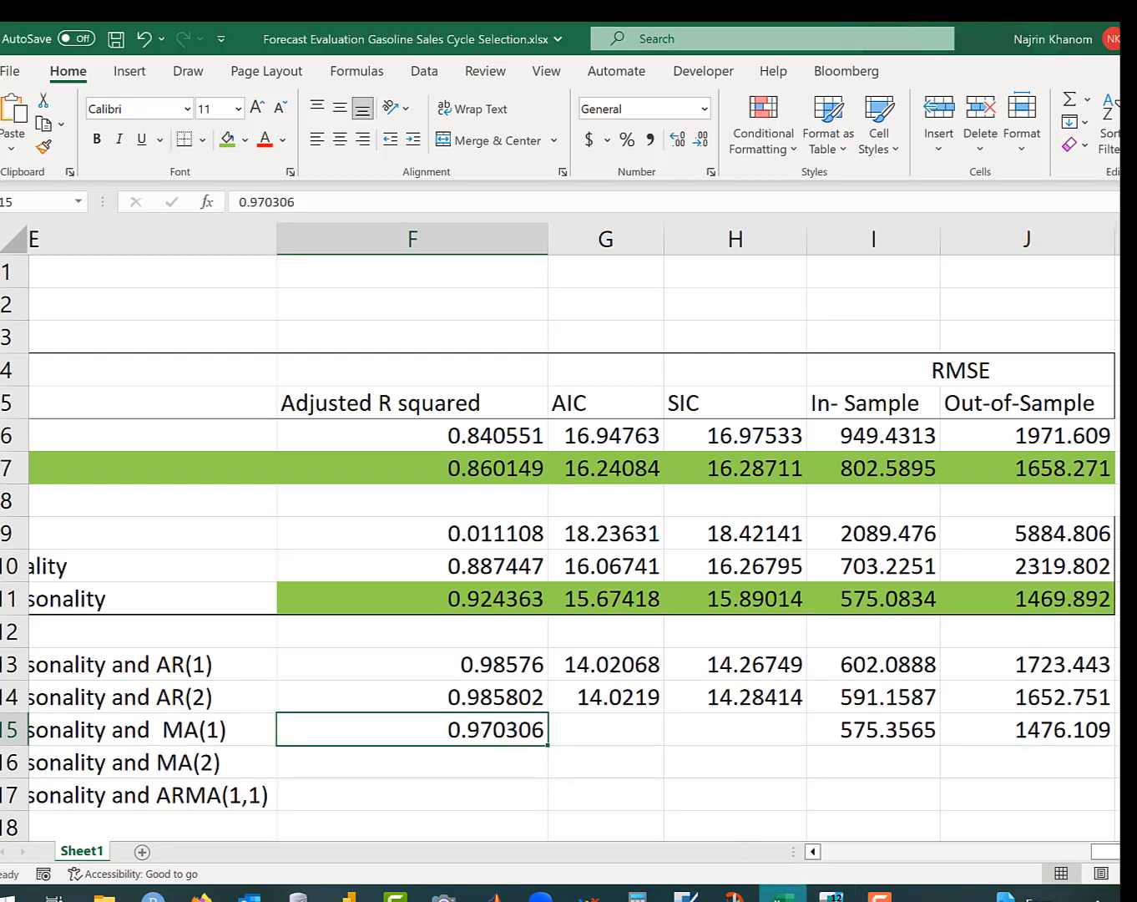
# - Take the Akaike info criterion from the MA(1) output in EViews and record 14.75489 in the AIC cell G15 in Excel
pyautogui.click(783, 895)
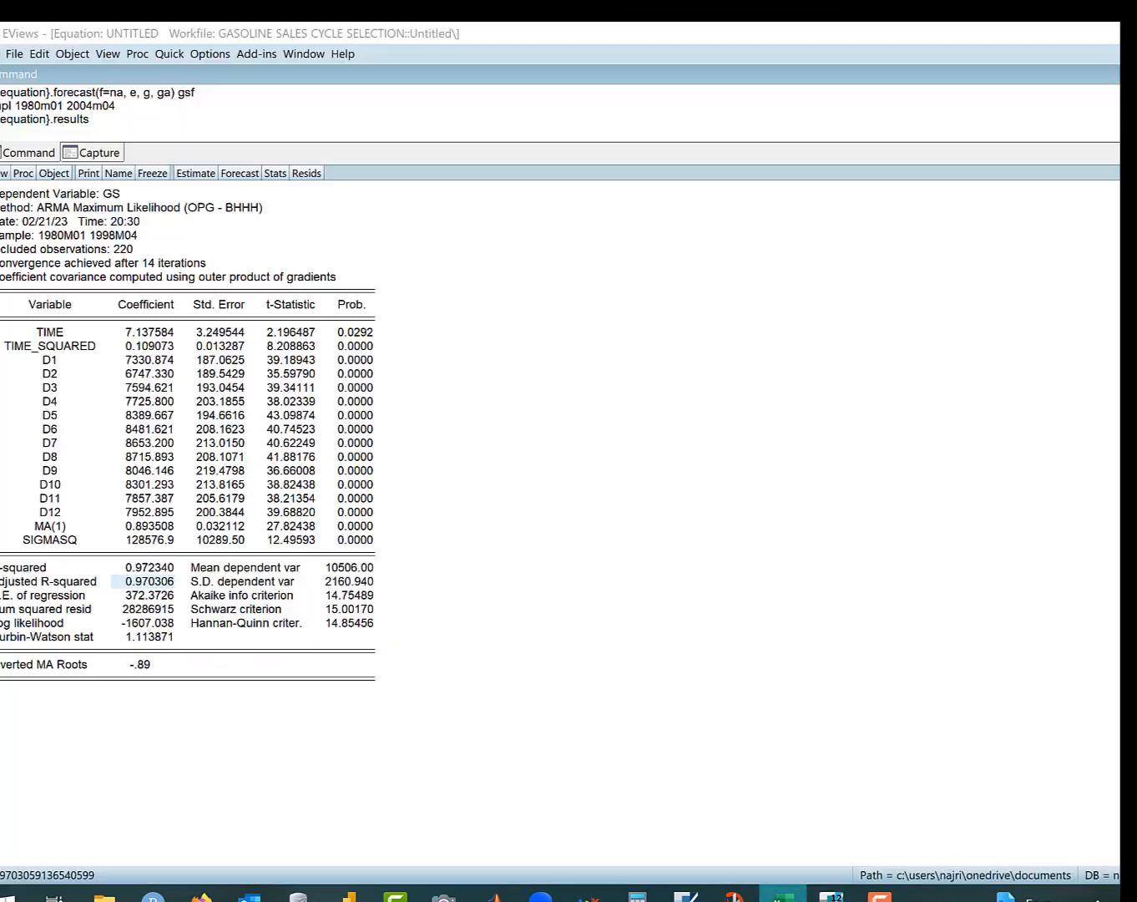
pyautogui.click(335, 600)
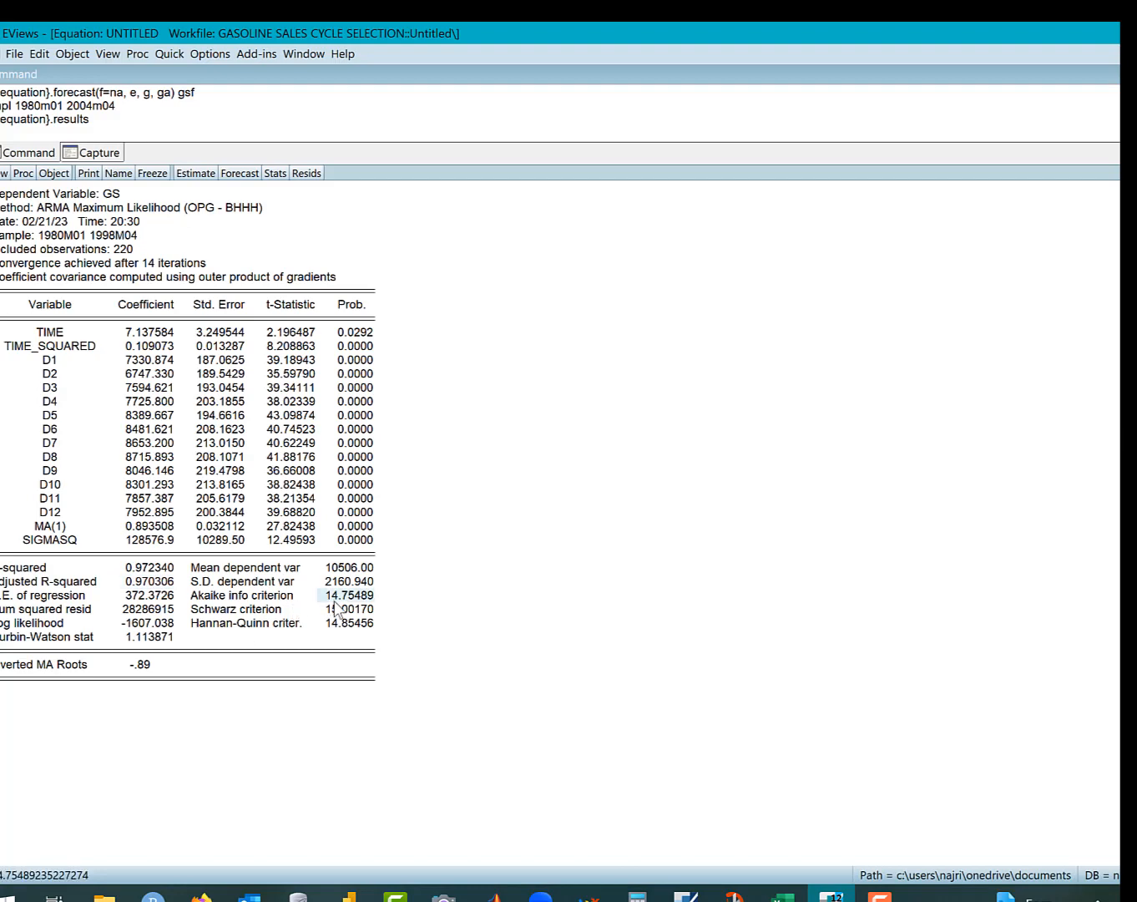
pyautogui.click(783, 894)
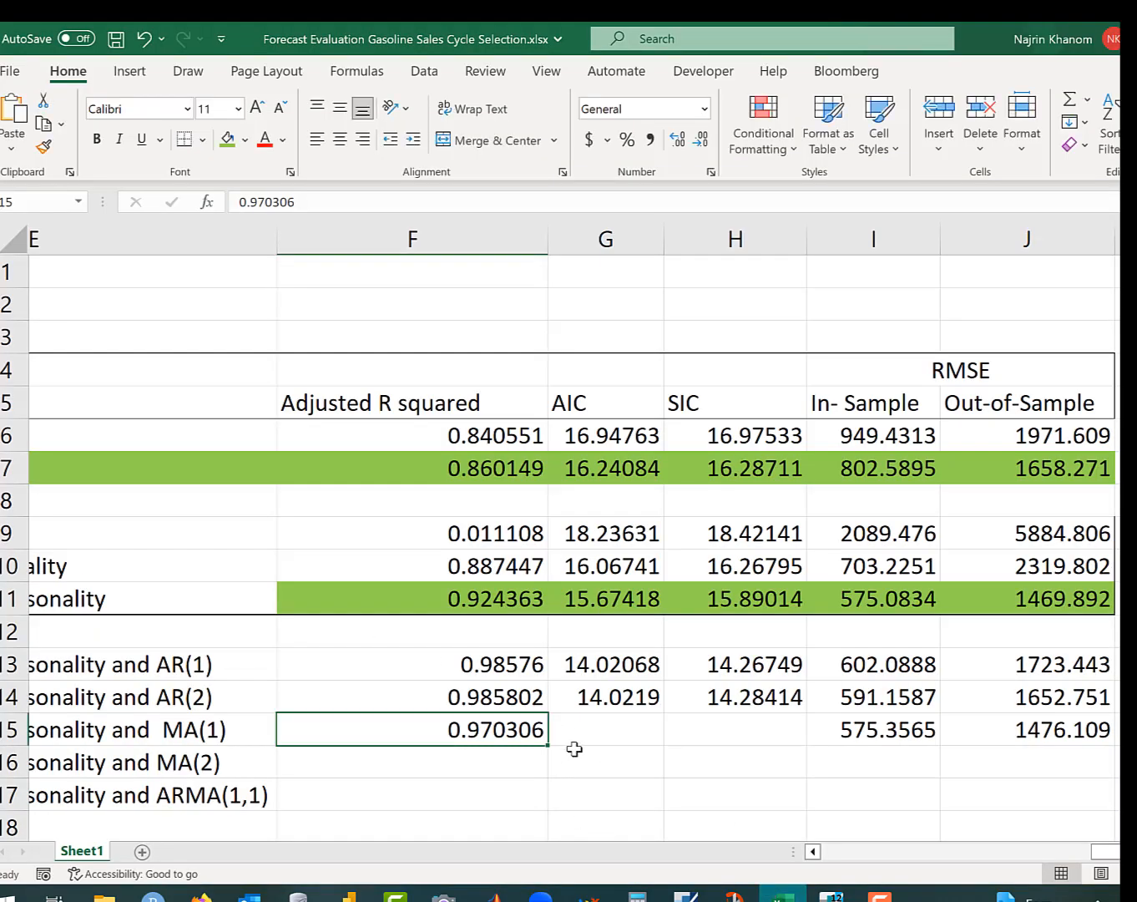
pyautogui.click(597, 735)
pyautogui.write('14.75489')
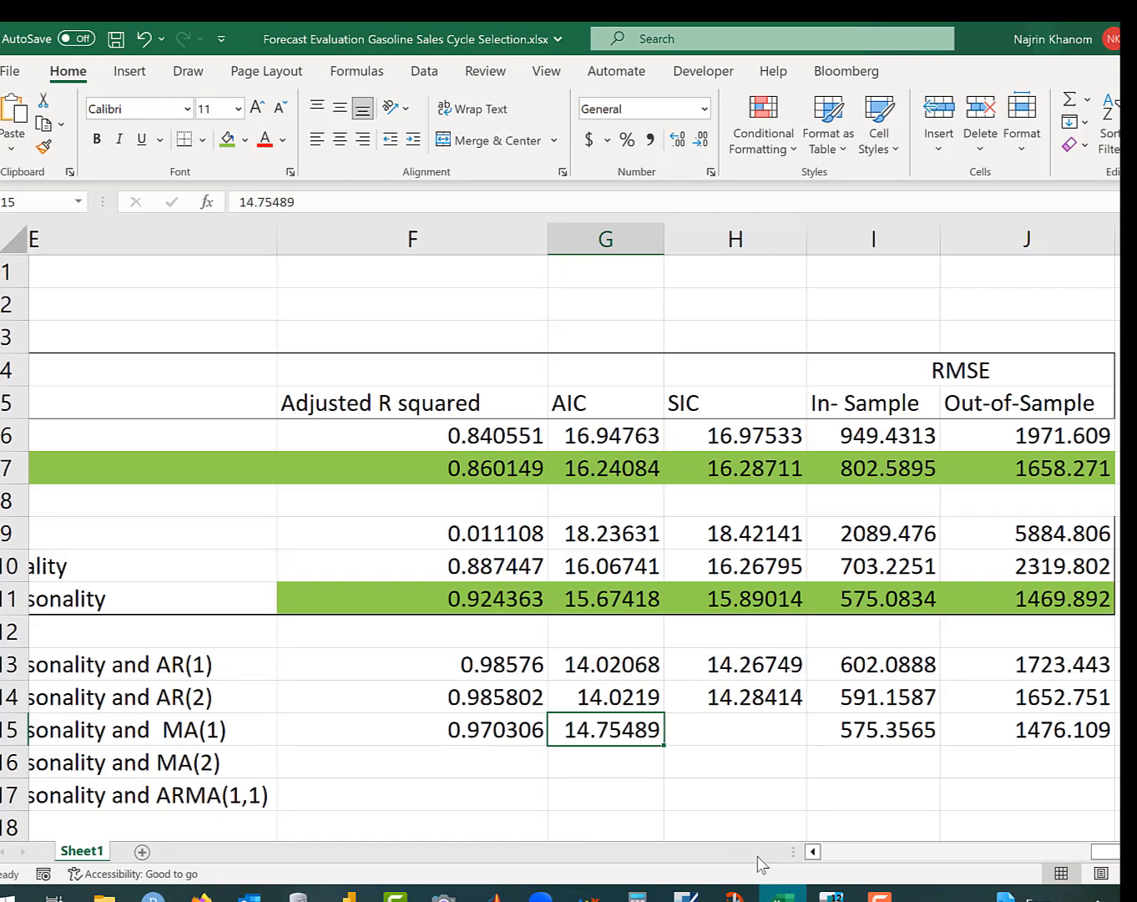
# - Take the Schwarz criterion from the MA(1) output in EViews and record 15.0017 in the SIC cell H15 in Excel
pyautogui.click(783, 892)
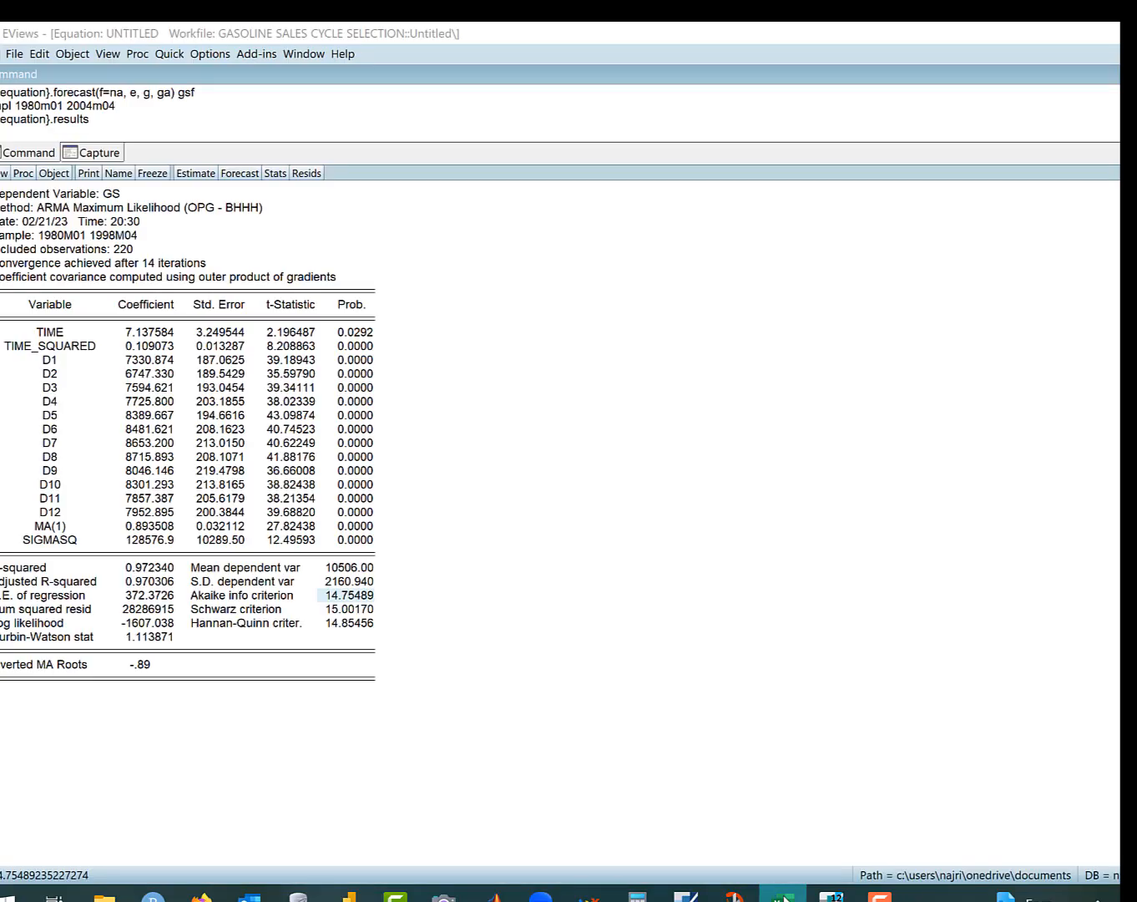
pyautogui.click(360, 616)
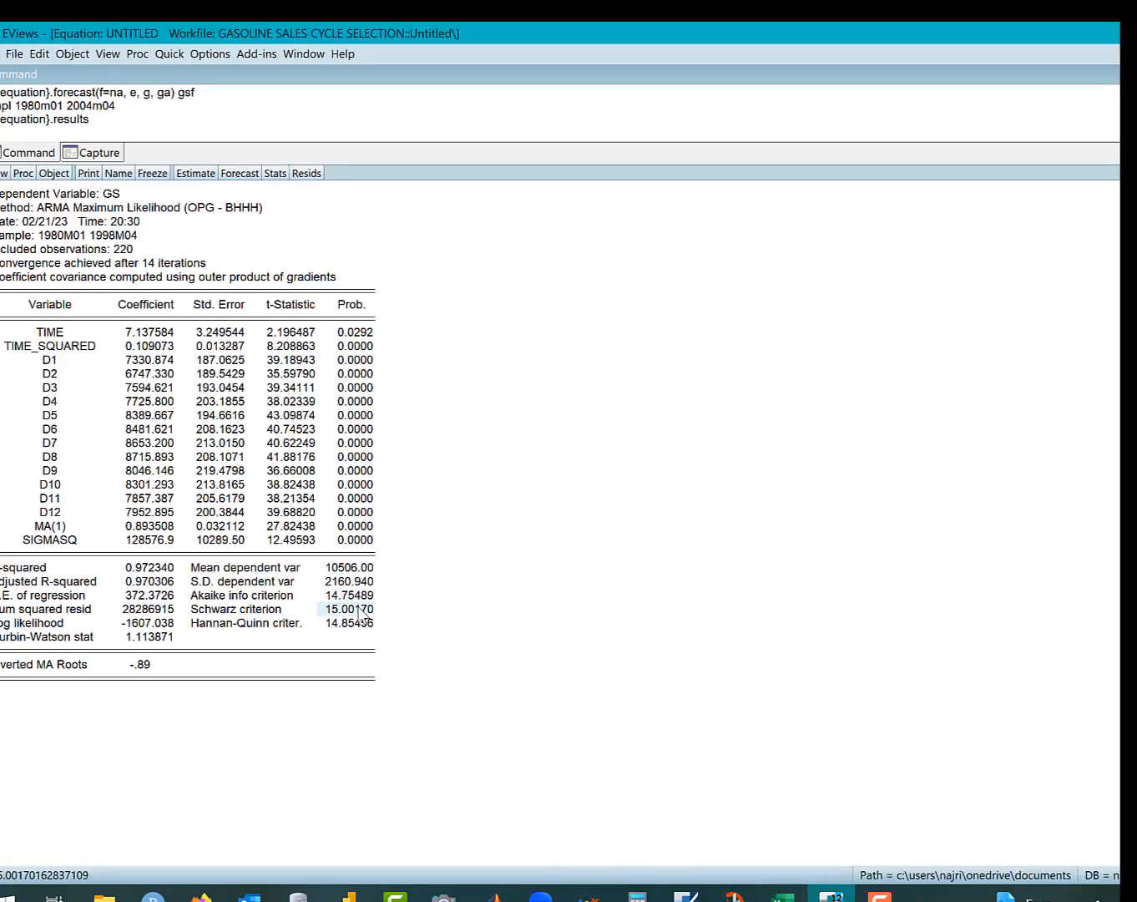
pyautogui.click(783, 894)
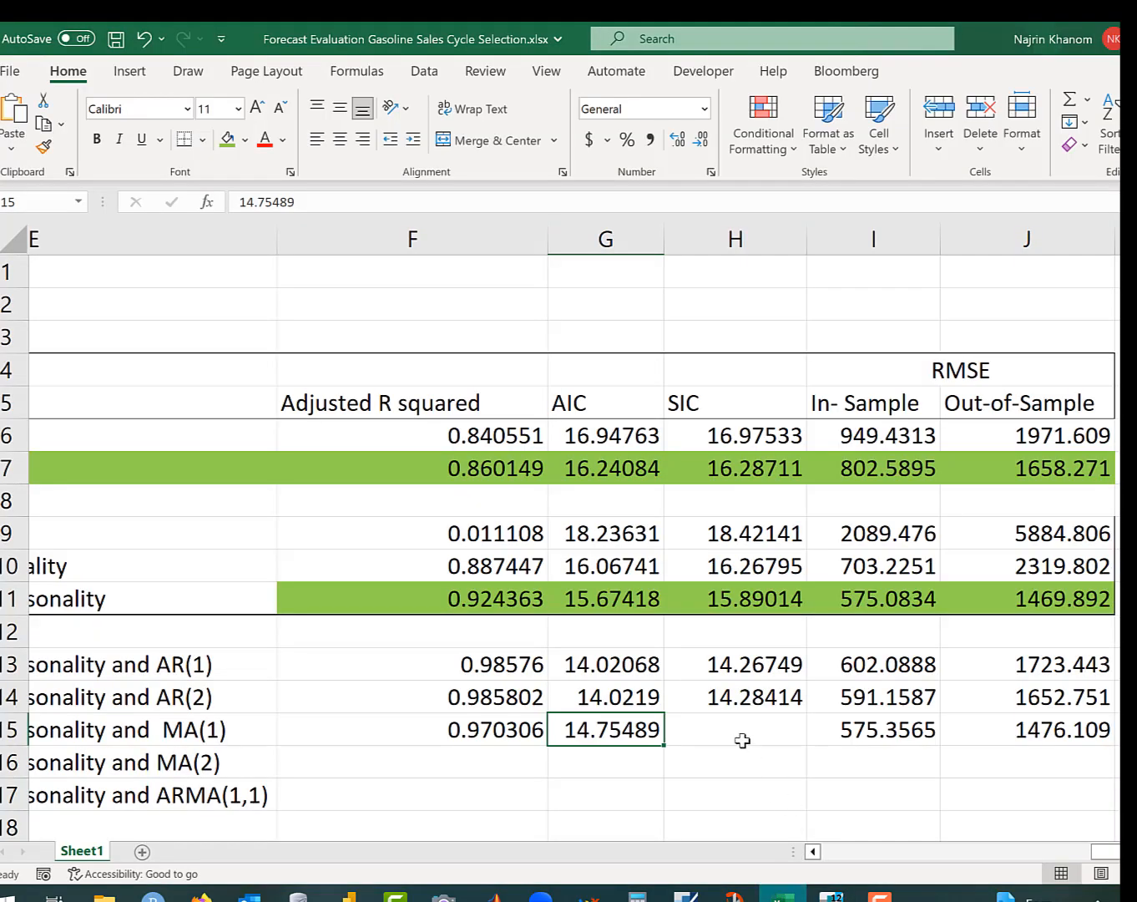
pyautogui.click(742, 740)
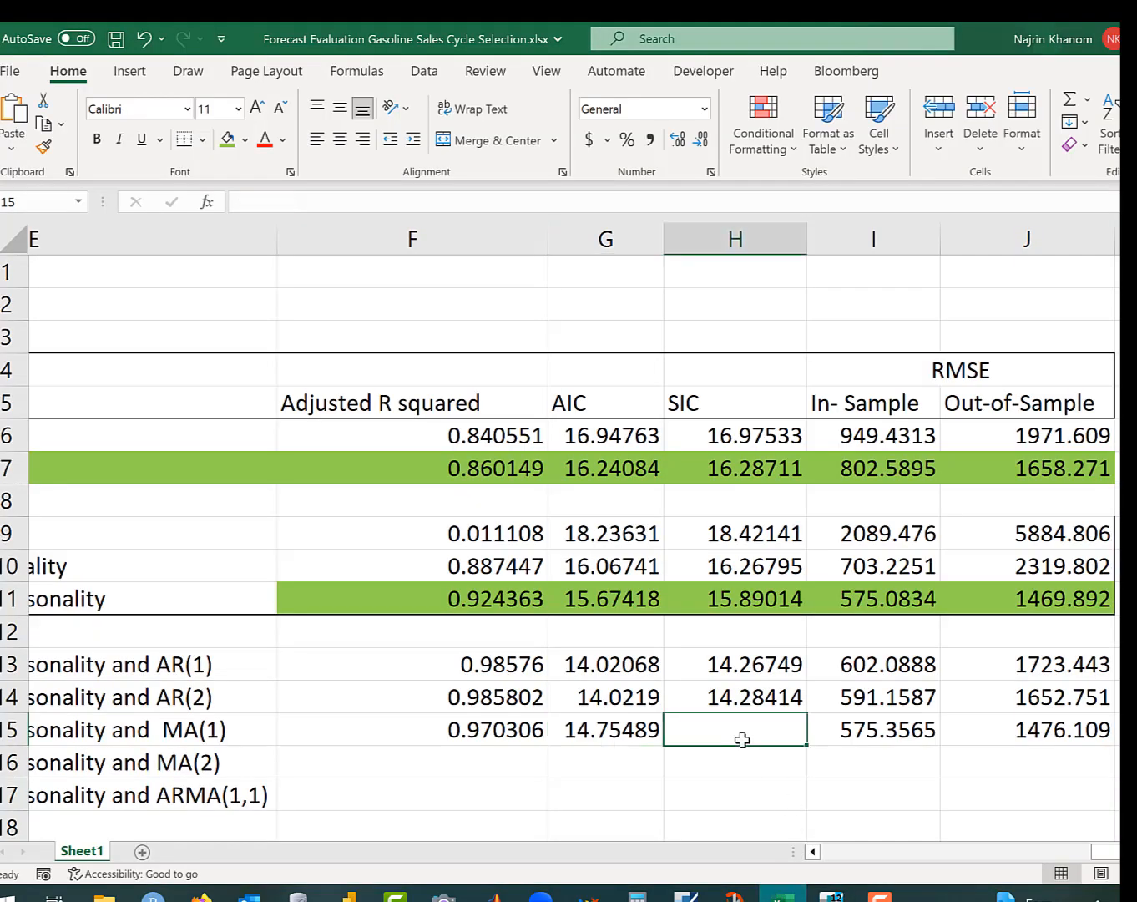
pyautogui.write('15.0017')
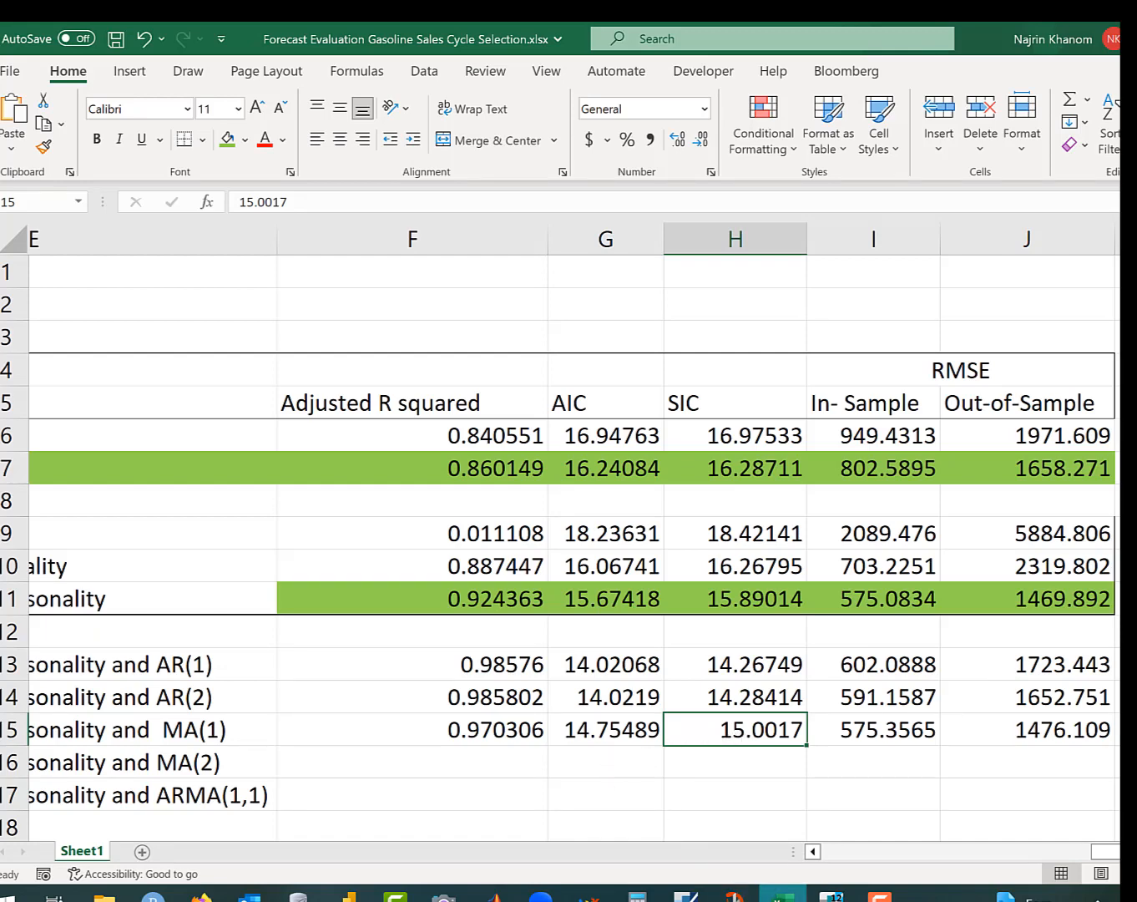
# - Switch to EViews, name the MA(1) equation ma1, and close it to return to the workfile
pyautogui.click(831, 894)
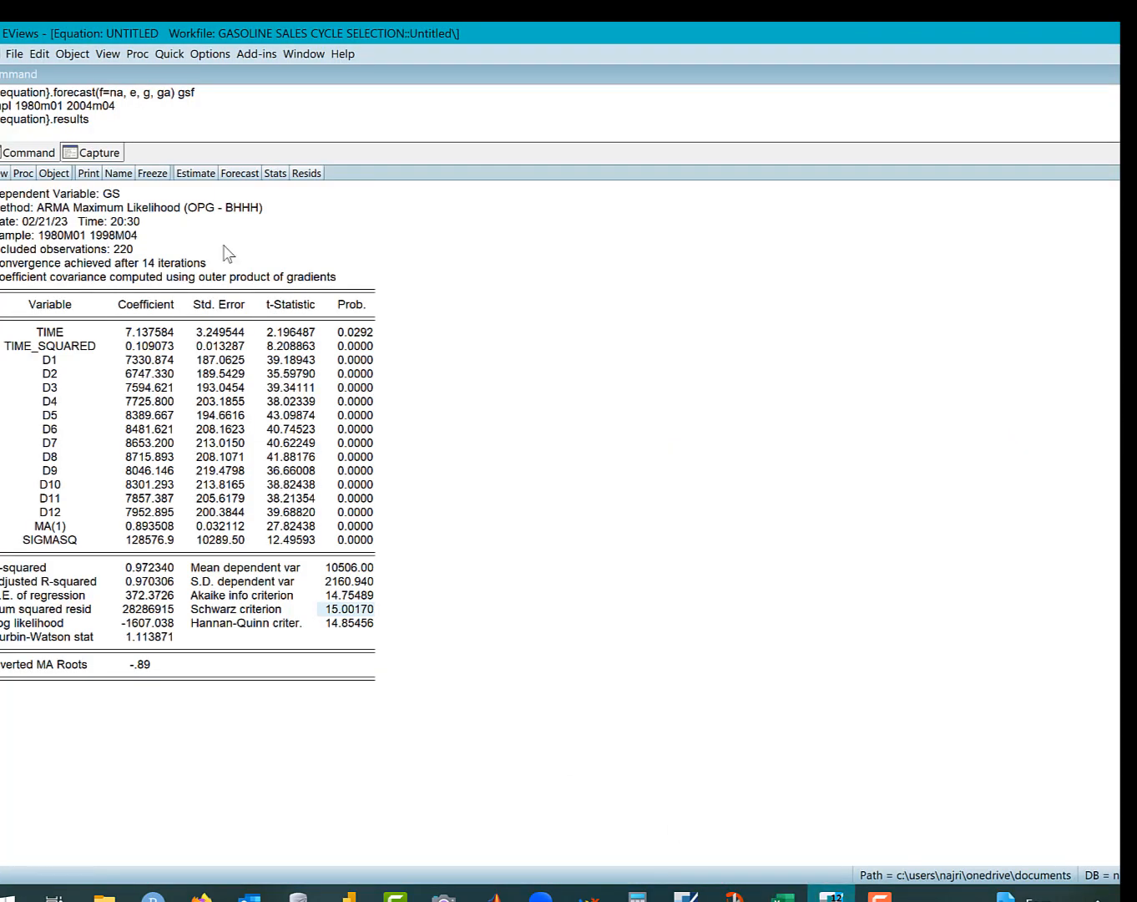
pyautogui.click(119, 174)
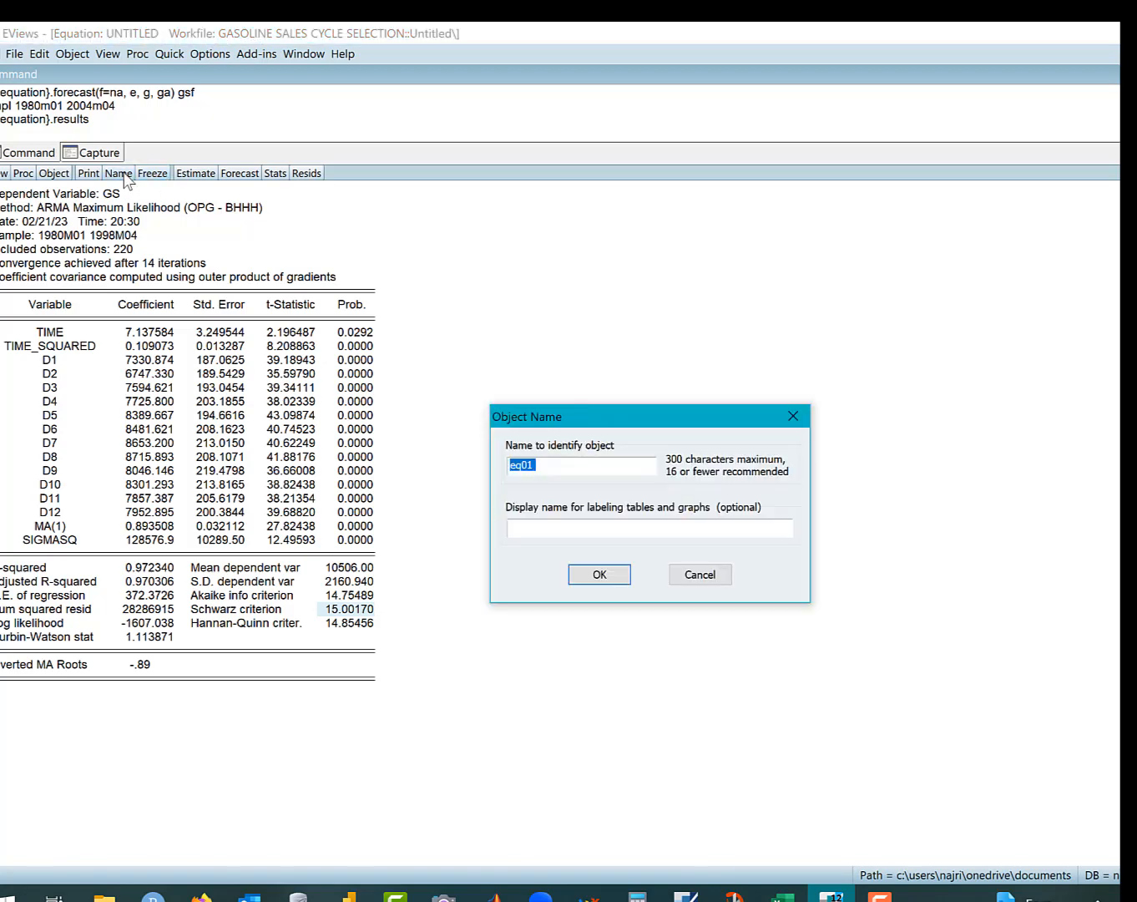
pyautogui.write('ma1')
pyautogui.click(620, 581)
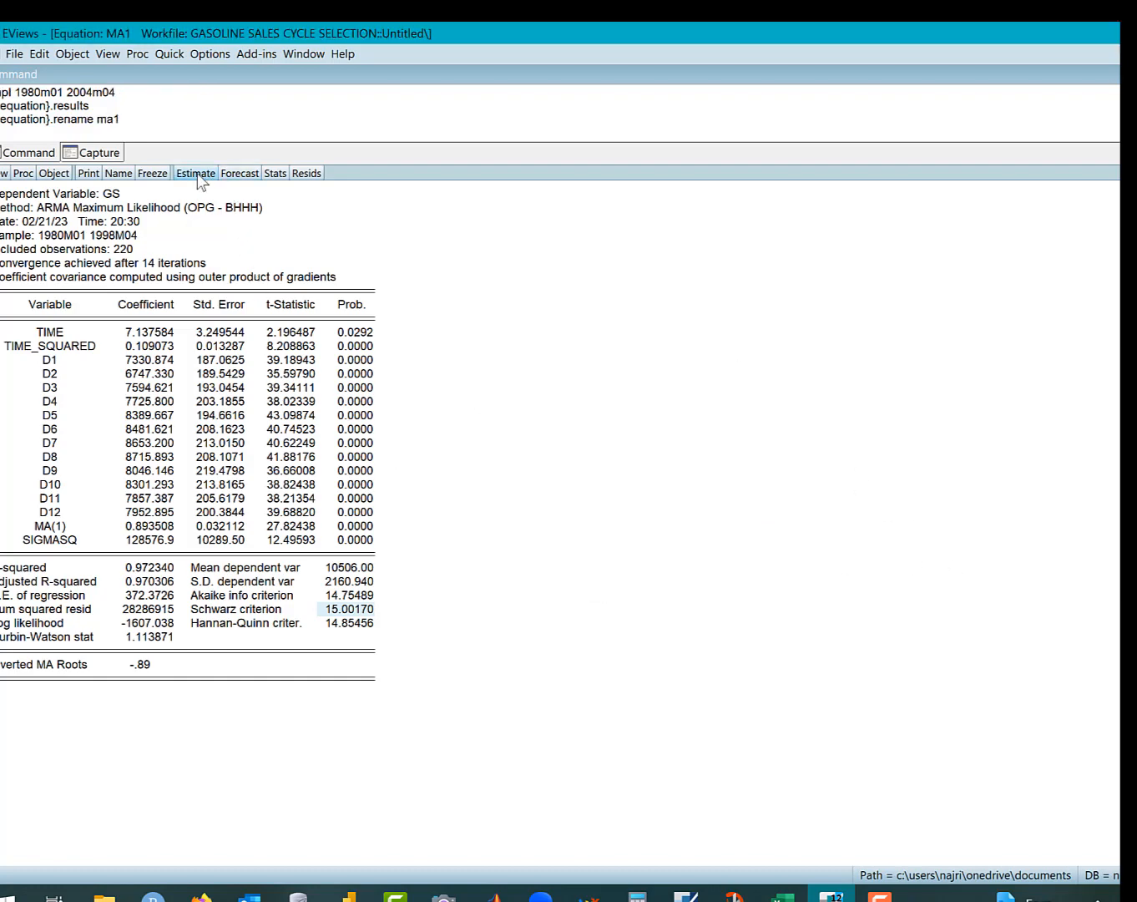
pyautogui.hotkey('ctrl', 'F4')
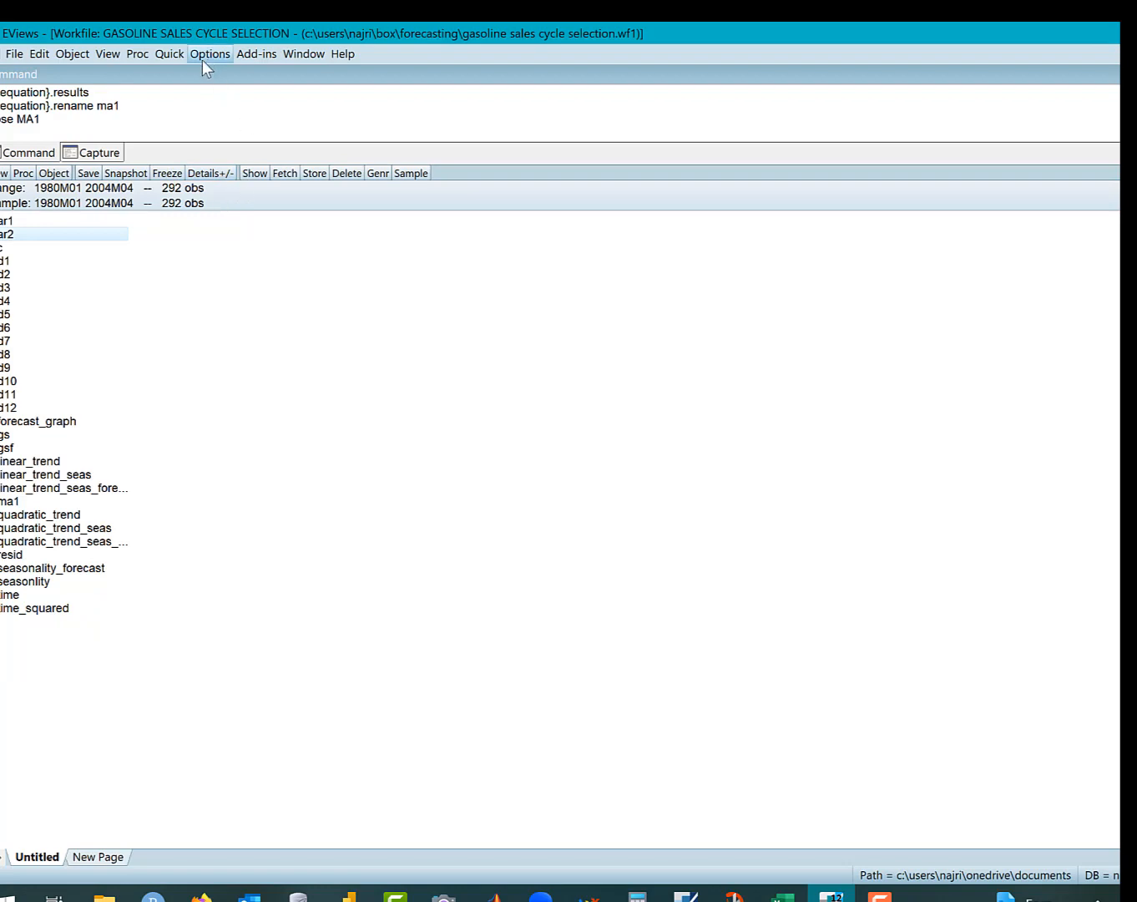
# - Estimate a least-squares equation of gs on time, time_squared, d1 to d12, ma(1) and ma(2) over the sample 1980M01 1998M04
pyautogui.click(168, 56)
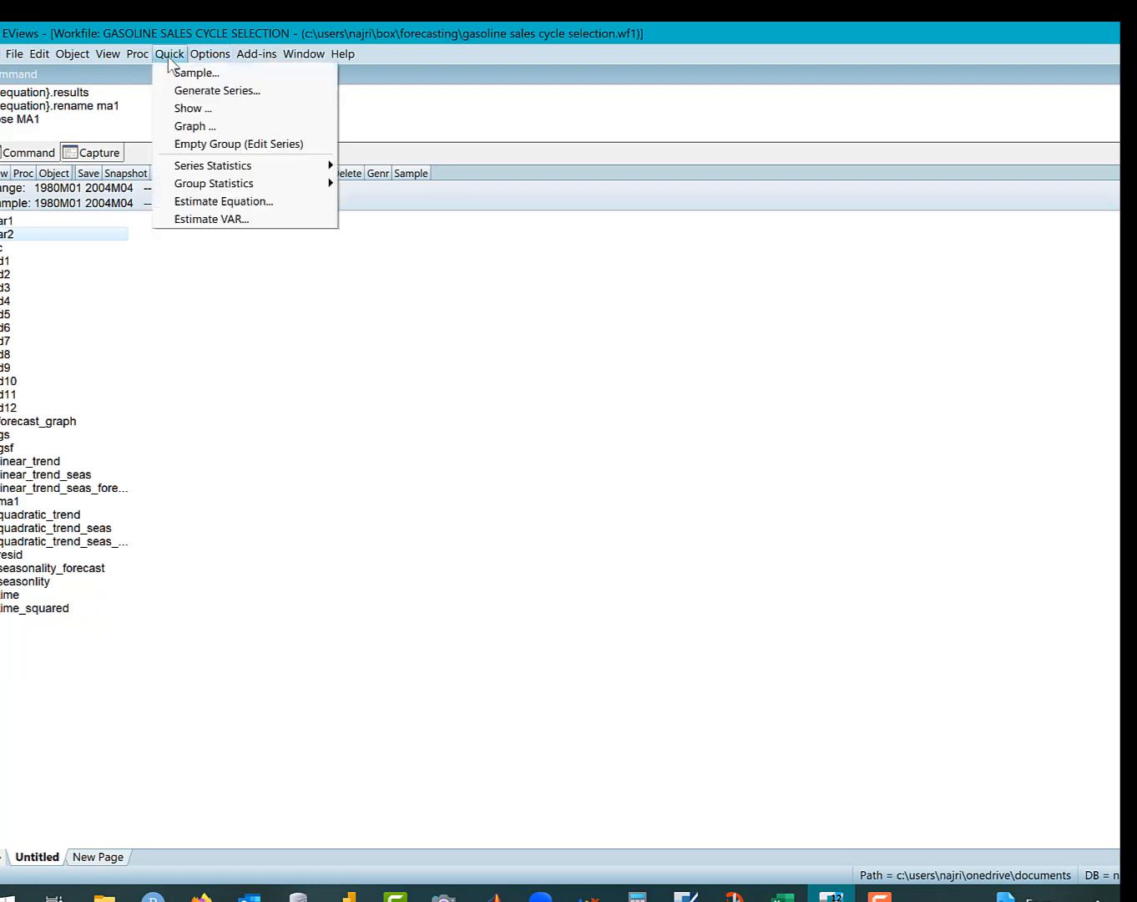
pyautogui.click(193, 205)
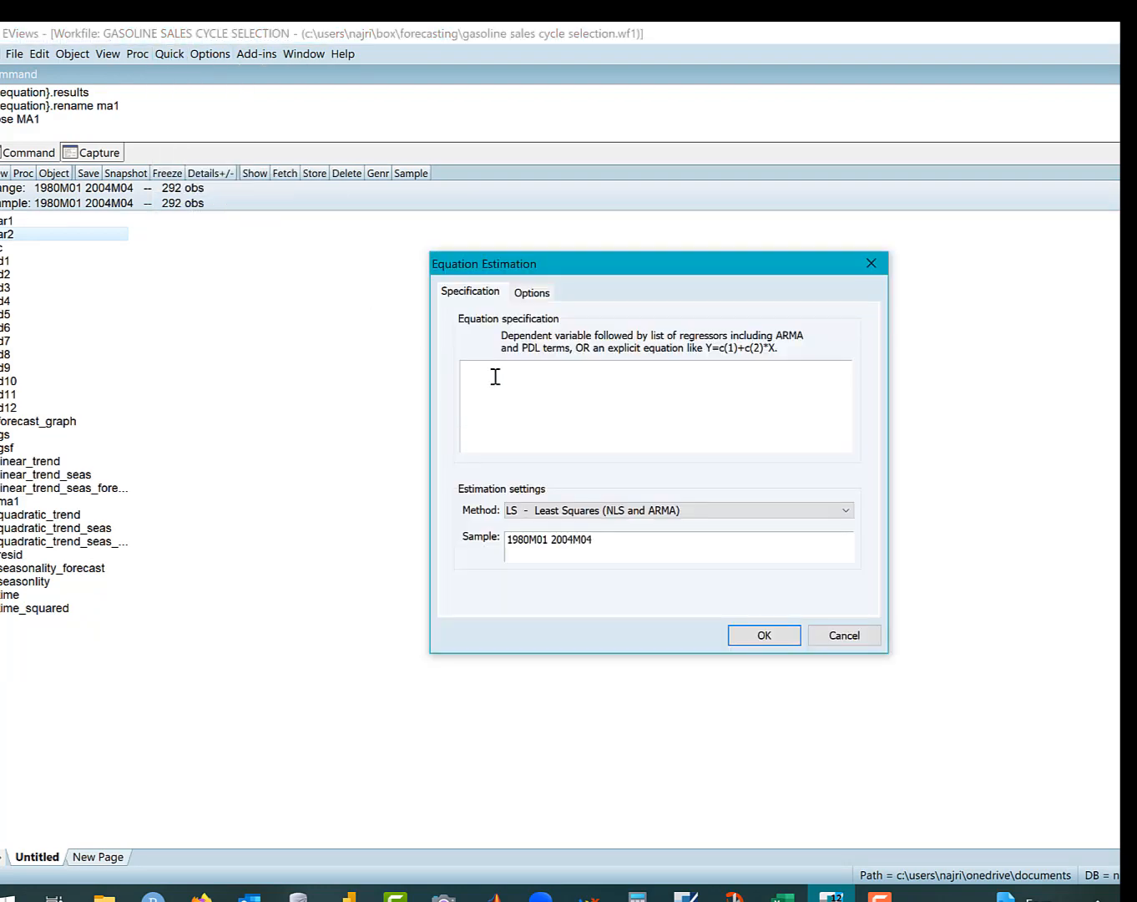
pyautogui.write('gs time time_squared d1 d2 d3 d4 d5 d6 d7 d8 d9 d10 d11 d12 ma(1)')
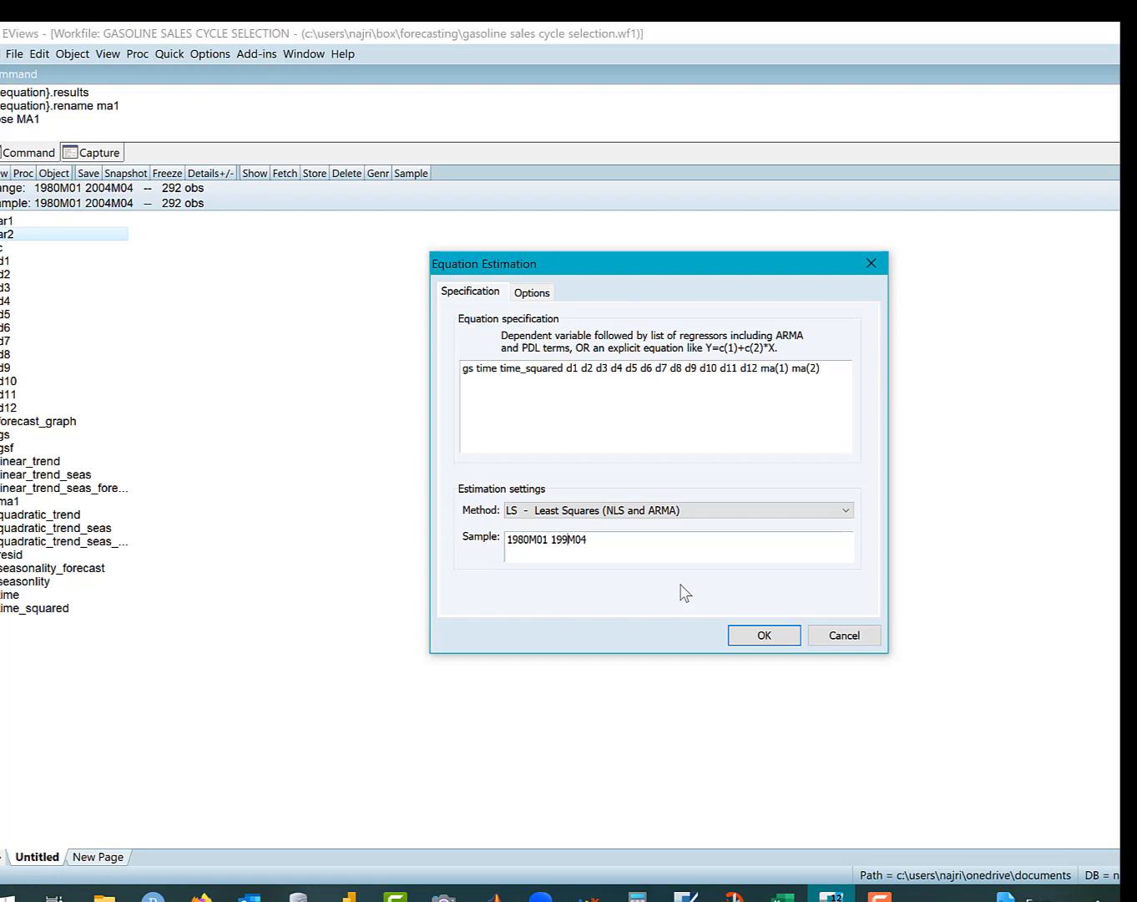
pyautogui.click(765, 636)
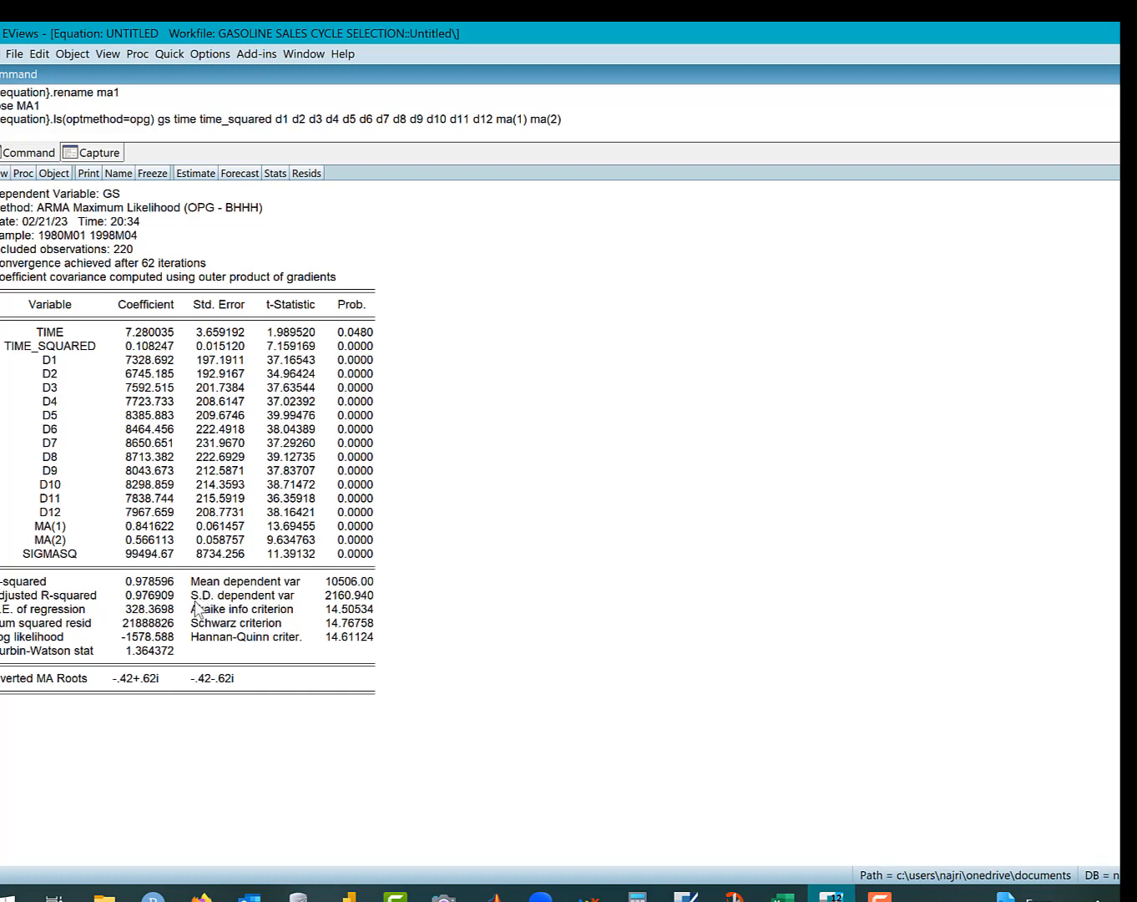
# - Take the adjusted R-squared from the MA(2) output and record 0.976909 in cell F16 in Excel
pyautogui.click(159, 598)
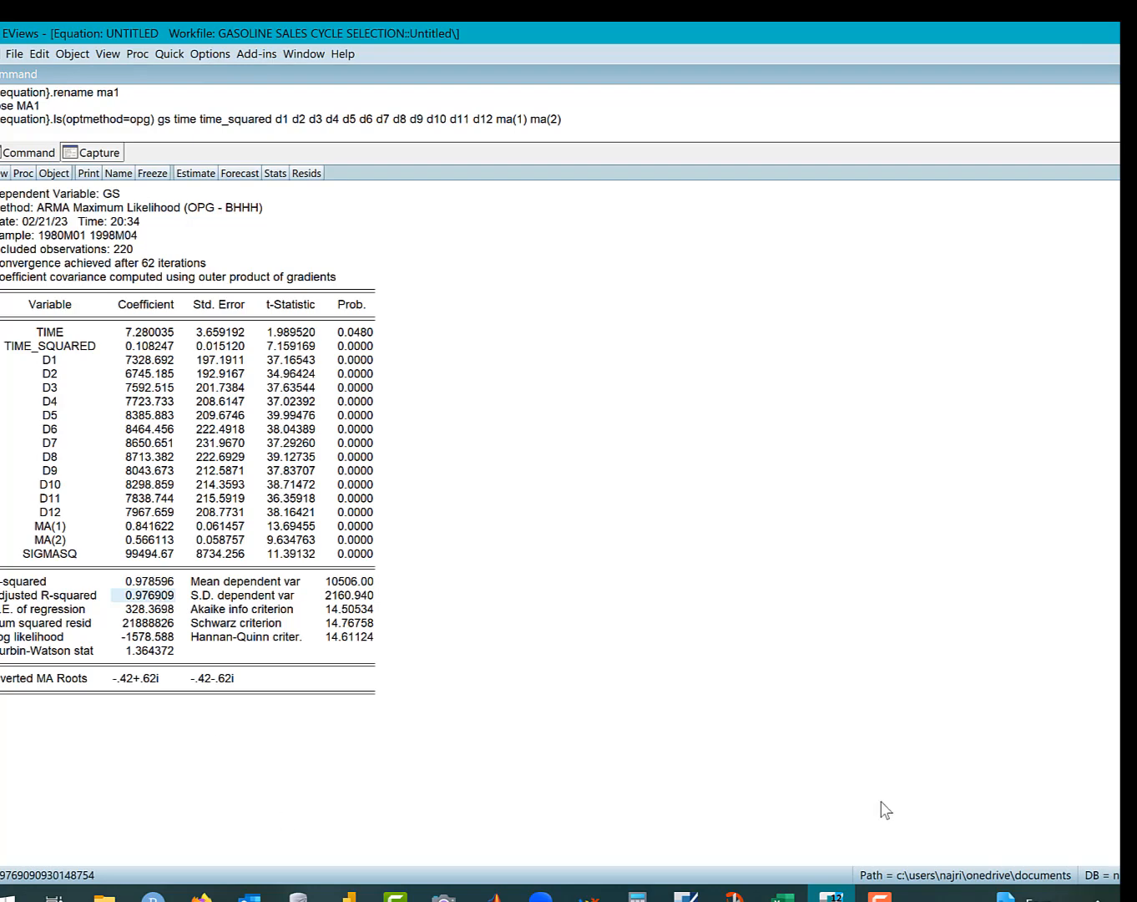
pyautogui.click(783, 894)
pyautogui.write('0.976909')
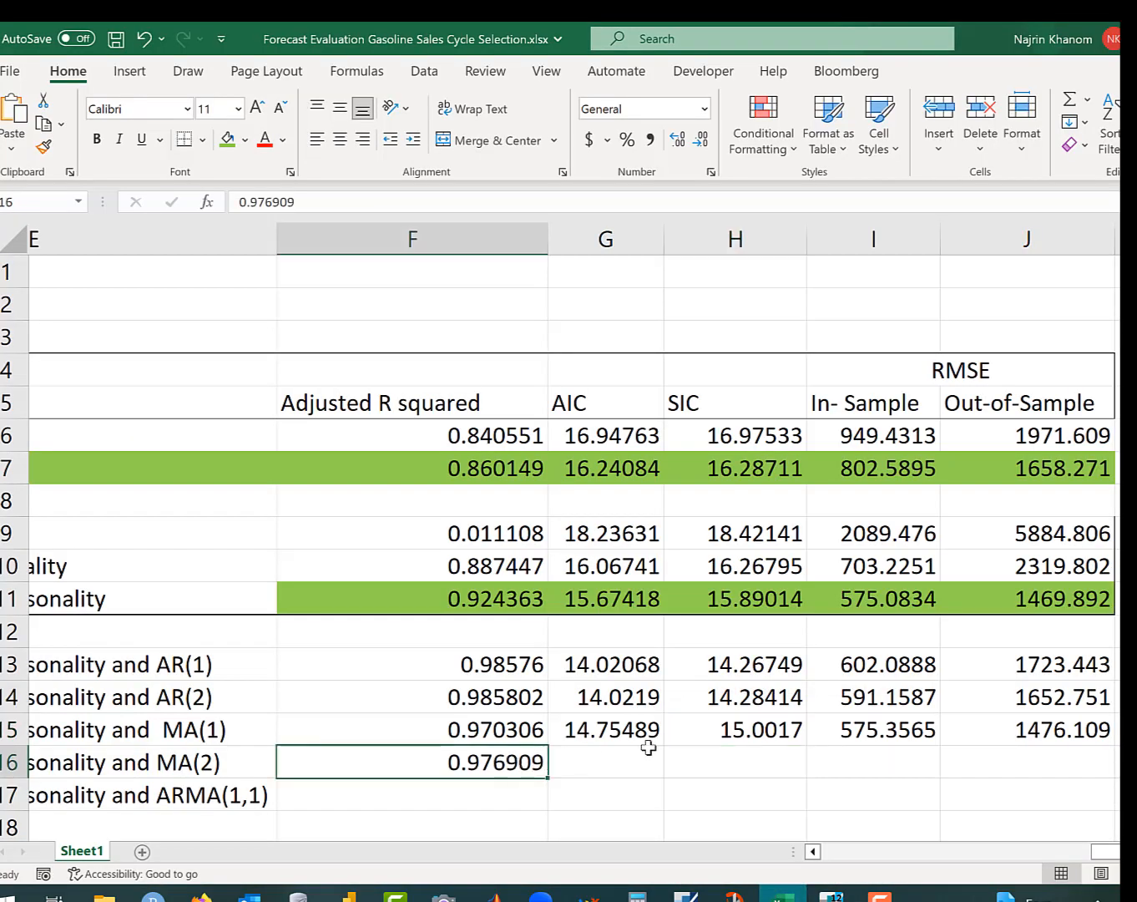
# - Copy the Akaike info criterion from the MA(2) output in EViews and record 14.50534 in the AIC cell G16 in Excel
pyautogui.click(831, 895)
pyautogui.click(338, 617)
pyautogui.hotkey('ctrl', 'c')
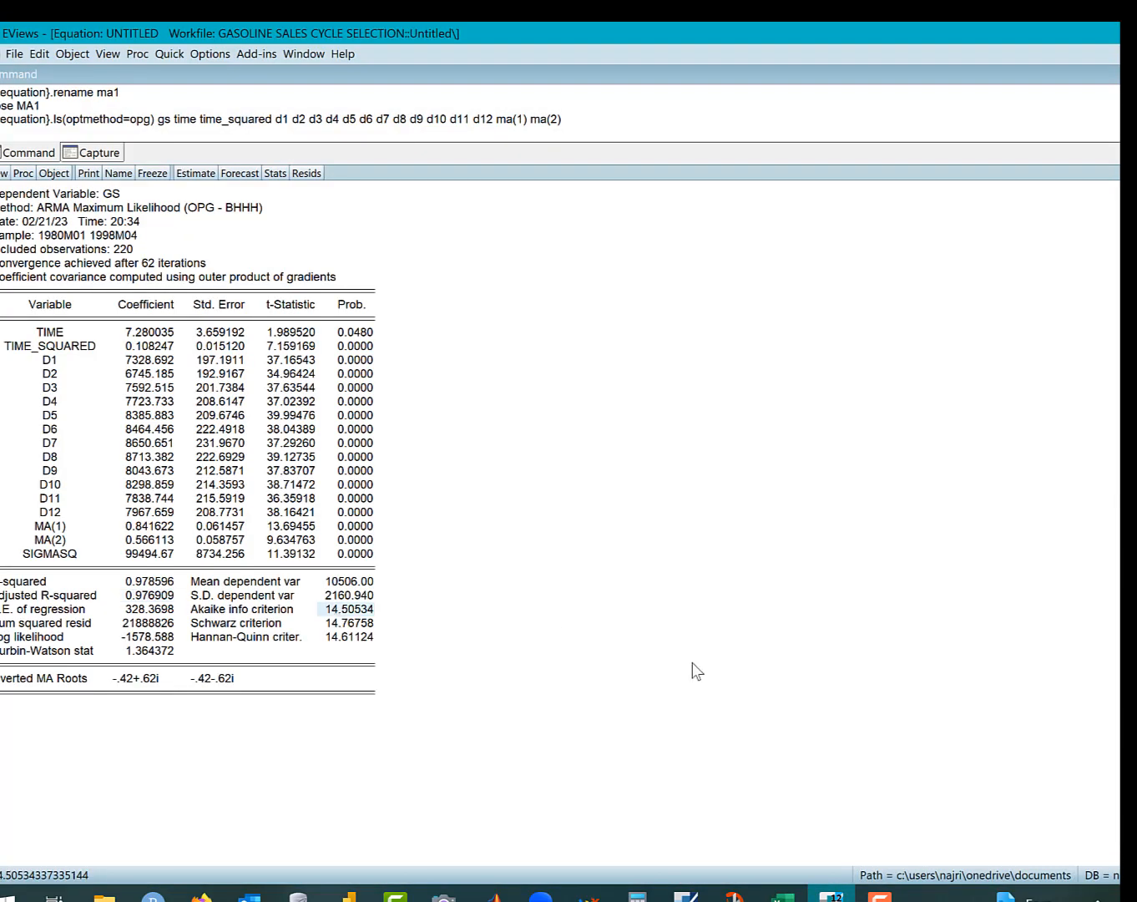
pyautogui.click(784, 895)
pyautogui.click(615, 762)
pyautogui.hotkey('ctrl', 'v')
# - Copy the Schwarz criterion from the MA(2) output in EViews and record 14.76758 in the SIC cell H16 in Excel
pyautogui.click(831, 895)
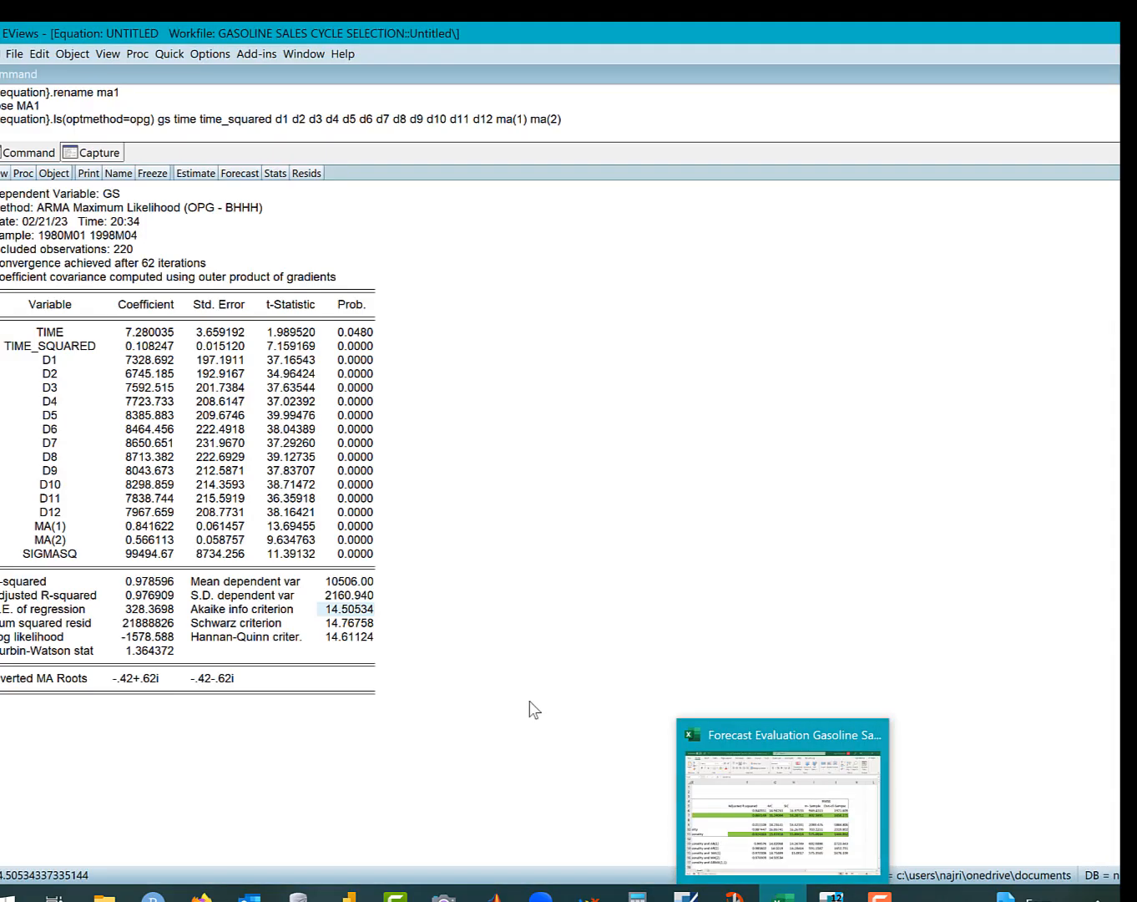
pyautogui.click(344, 622)
pyautogui.hotkey('ctrl', 'c')
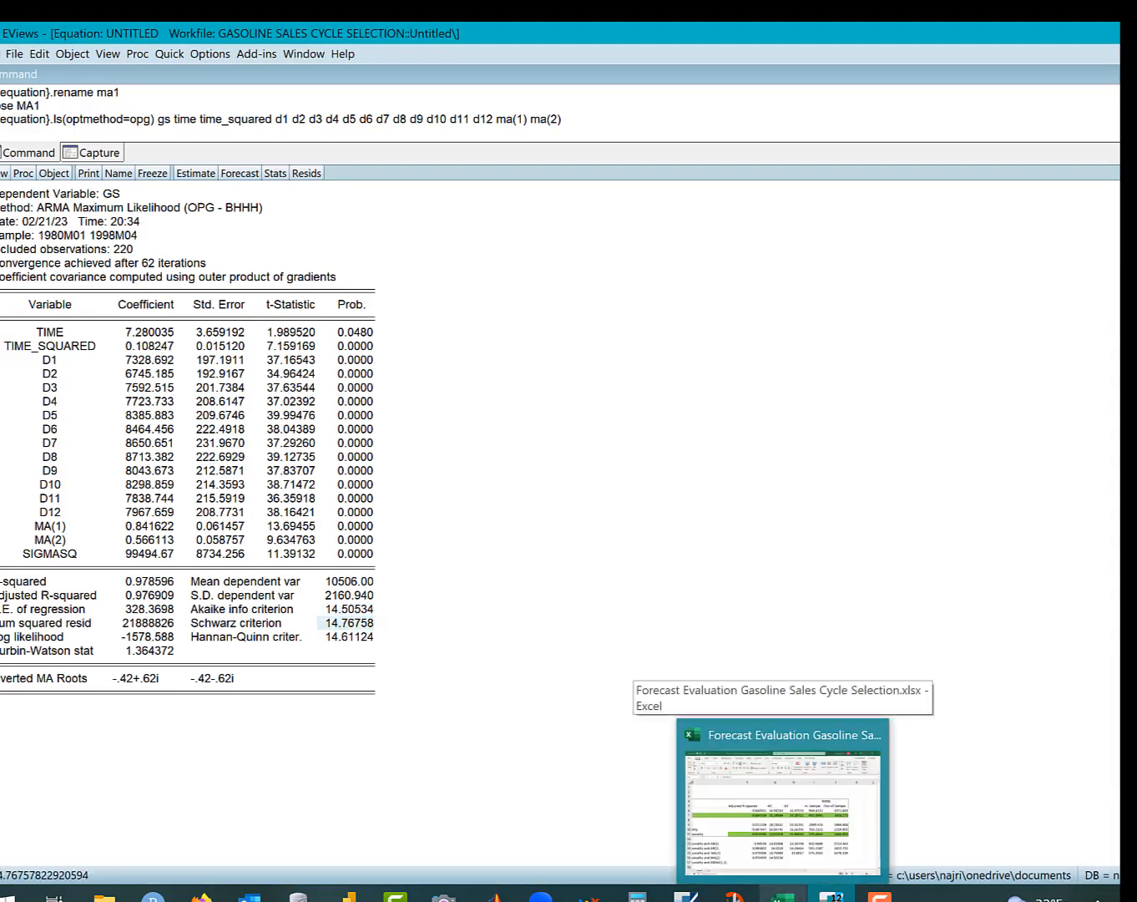
pyautogui.click(784, 895)
pyautogui.click(752, 757)
pyautogui.hotkey('ctrl', 'v')
# - Switch to EViews and forecast the MA(2) equation over 1980m01 1998m04 without inserting out-of-sample actuals, graphing the forecast with actuals
pyautogui.click(831, 895)
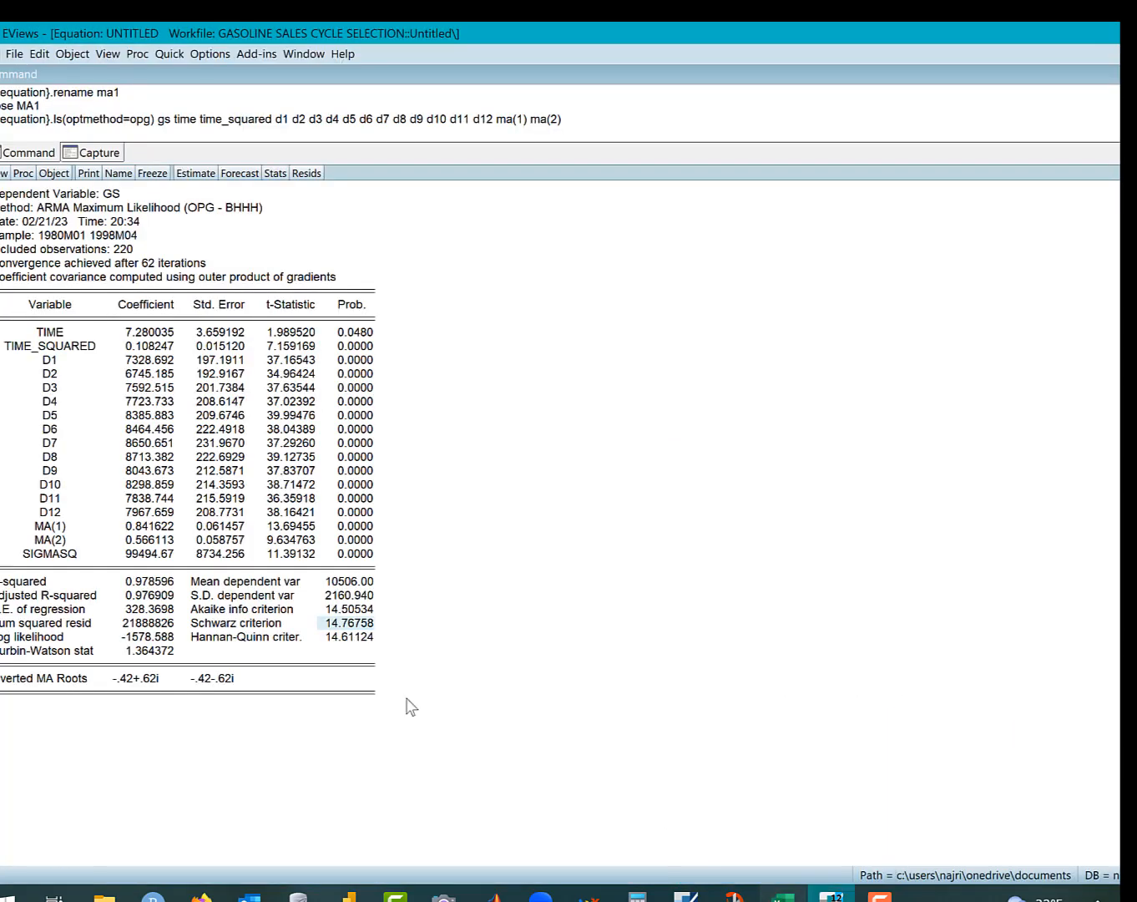
pyautogui.click(228, 177)
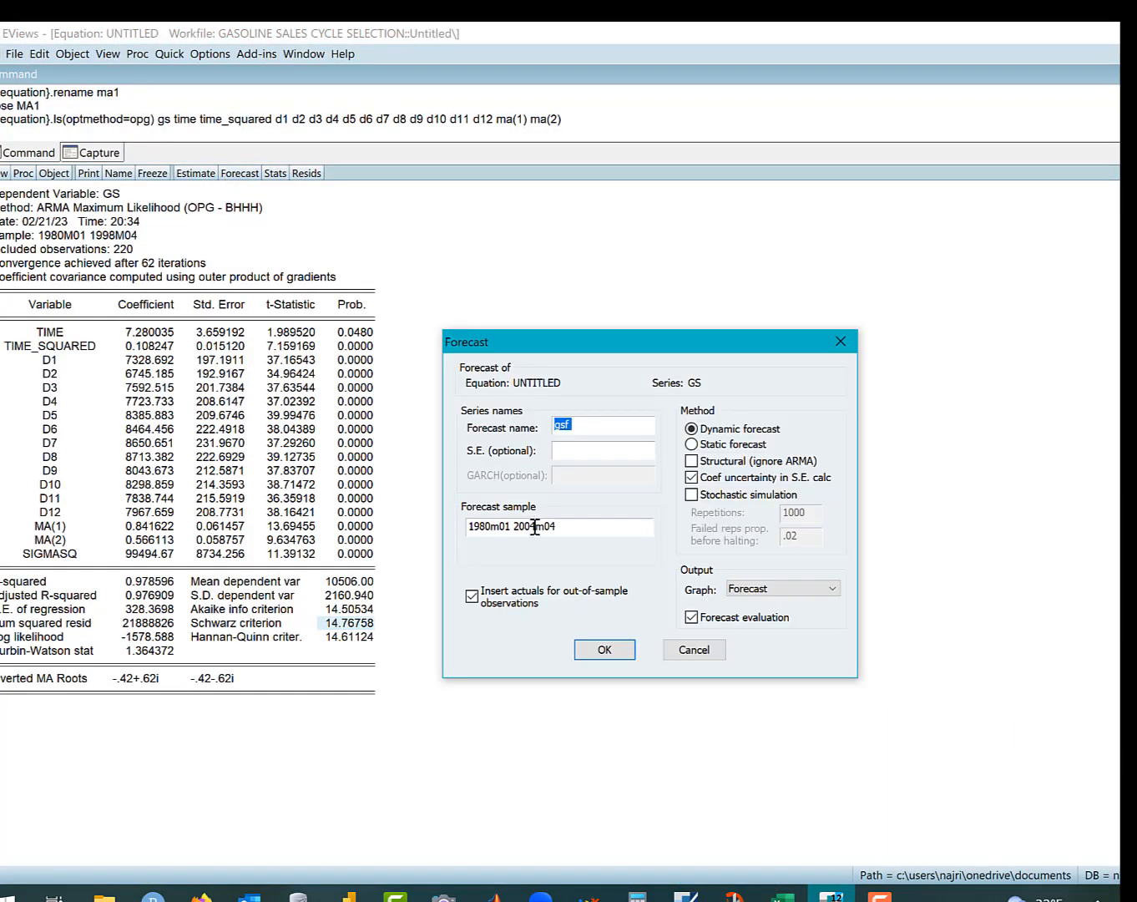
pyautogui.click(535, 526)
pyautogui.click(472, 596)
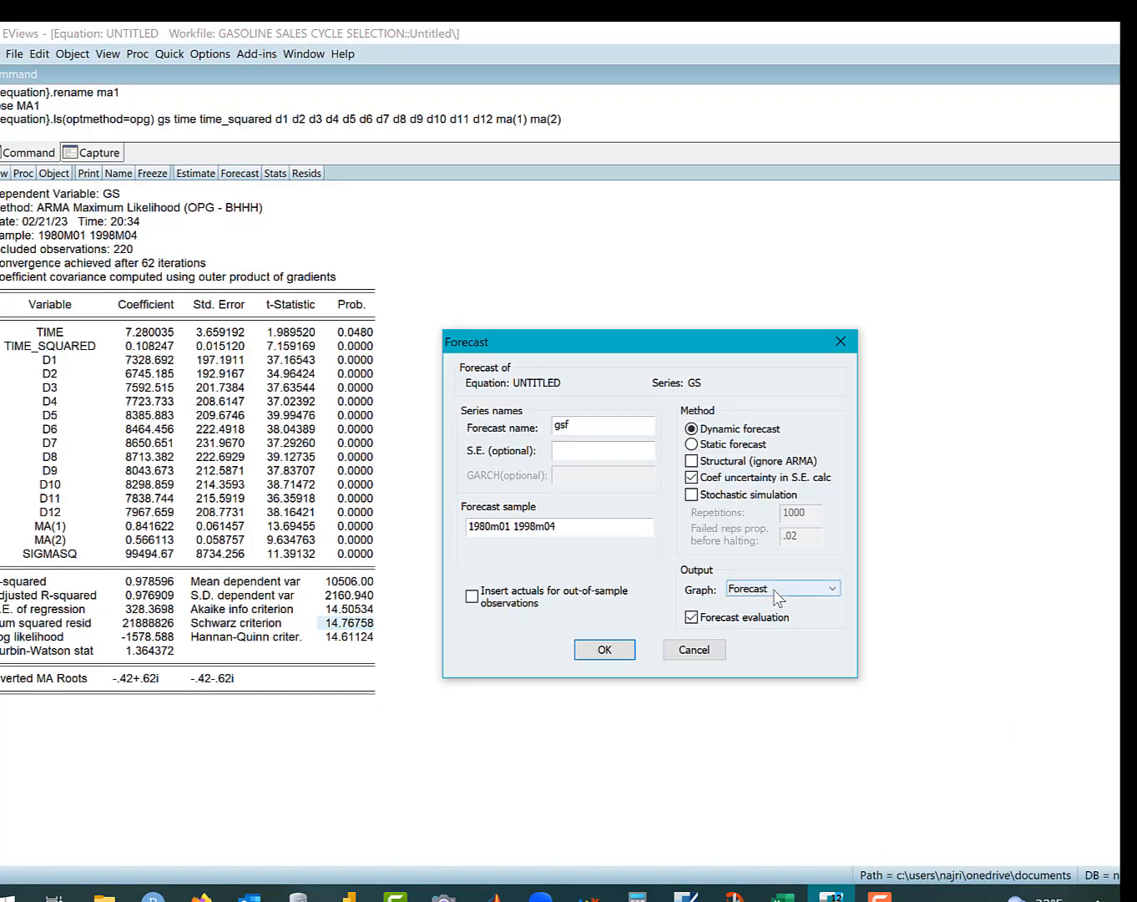
pyautogui.click(784, 589)
pyautogui.click(783, 618)
pyautogui.click(595, 657)
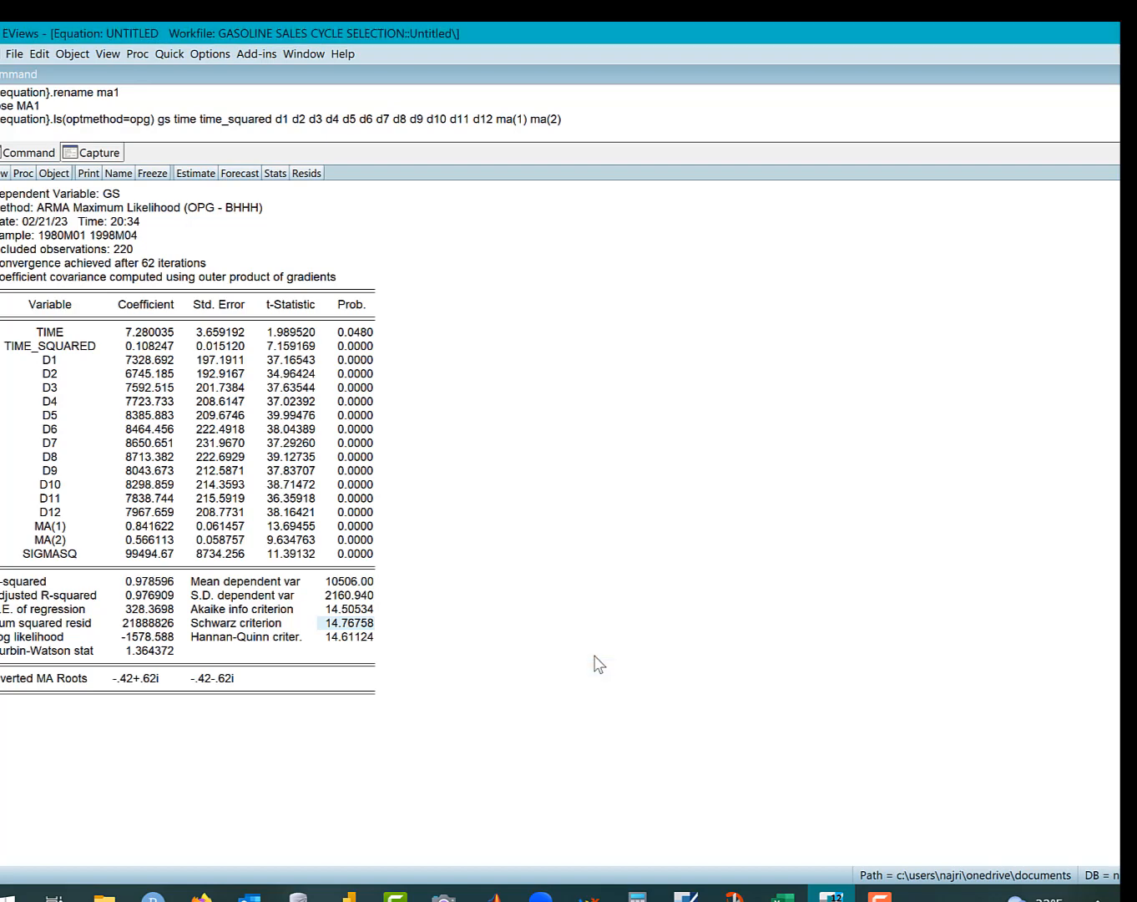
# - Copy the root mean squared error from the forecast graph's text label into in-sample RMSE cell I16 in Excel as 575.3911, and close the label in EViews
pyautogui.doubleClick(948, 518)
pyautogui.moveTo(618, 463); pyautogui.dragTo(666, 459)
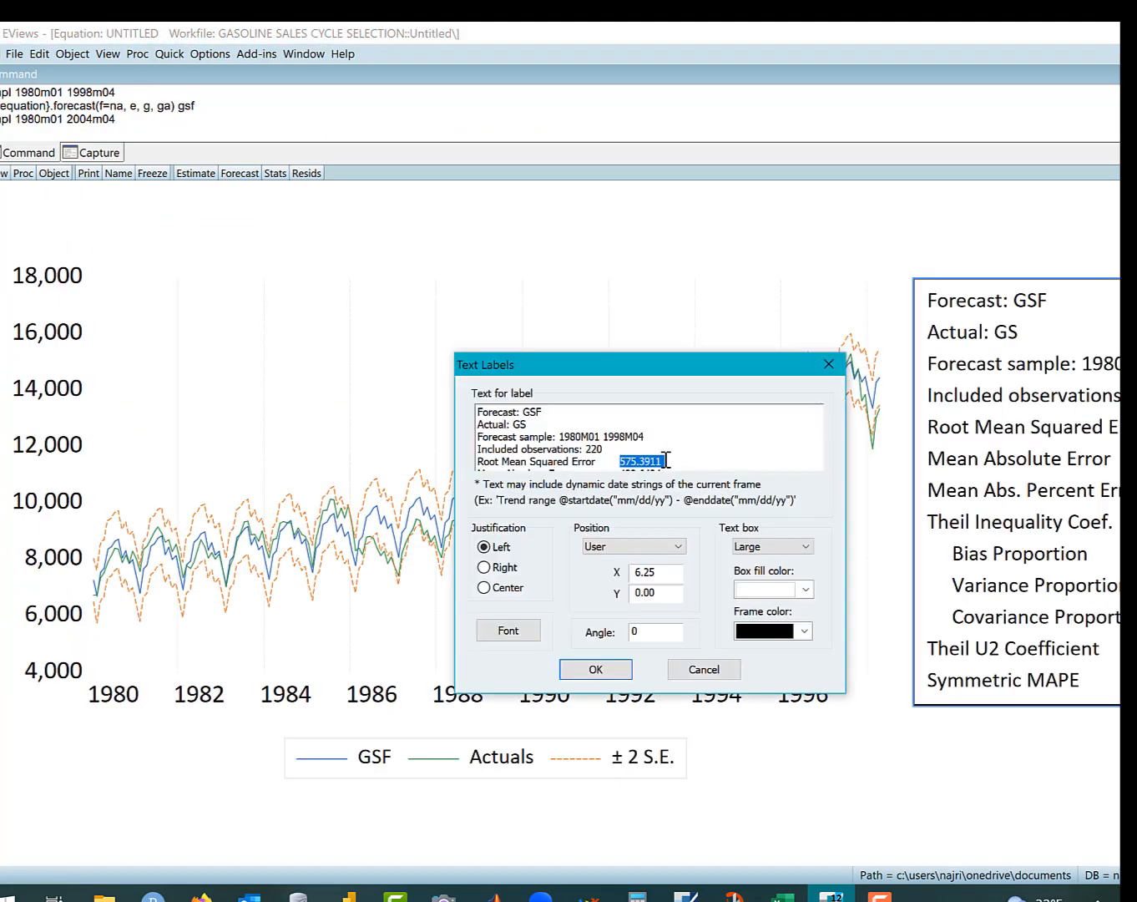
pyautogui.click(782, 894)
pyautogui.click(868, 761)
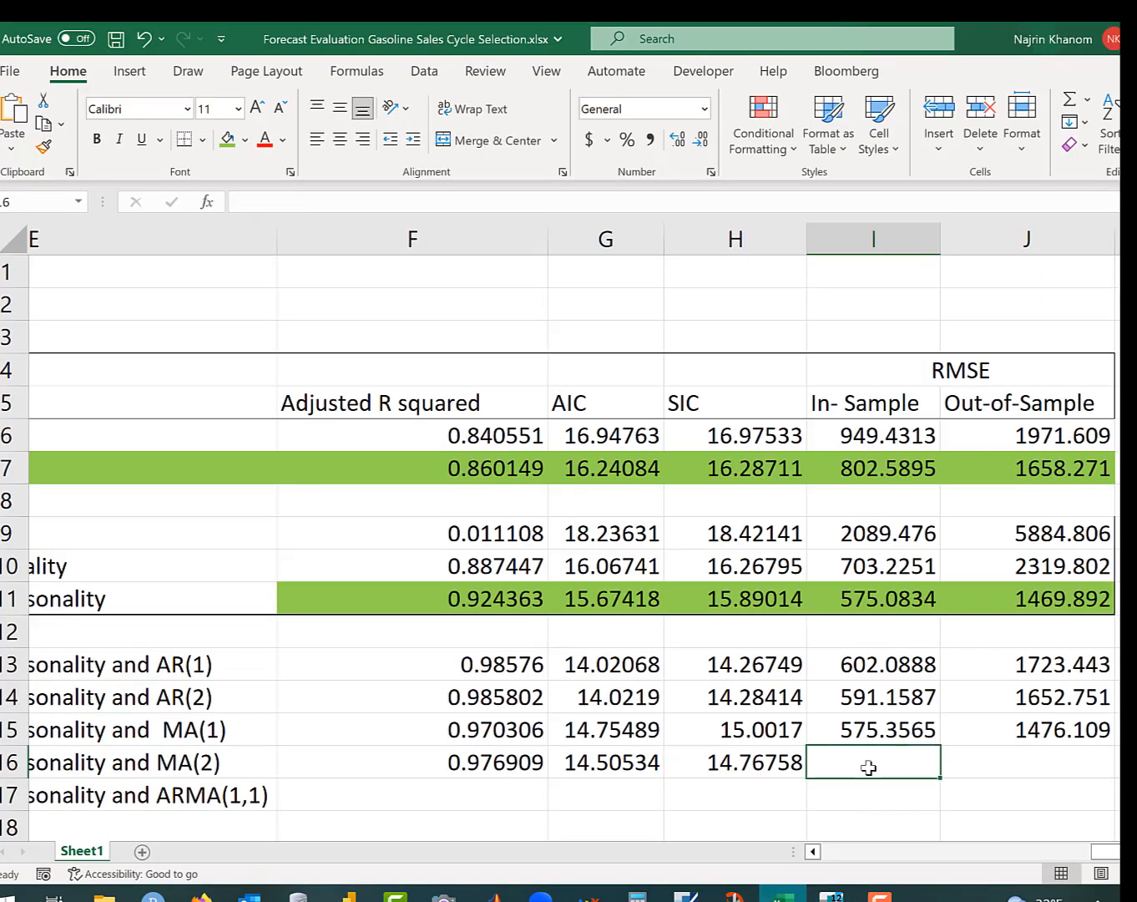
pyautogui.hotkey('ctrl', 'c')
pyautogui.click(830, 896)
pyautogui.hotkey('ctrl', 'c')
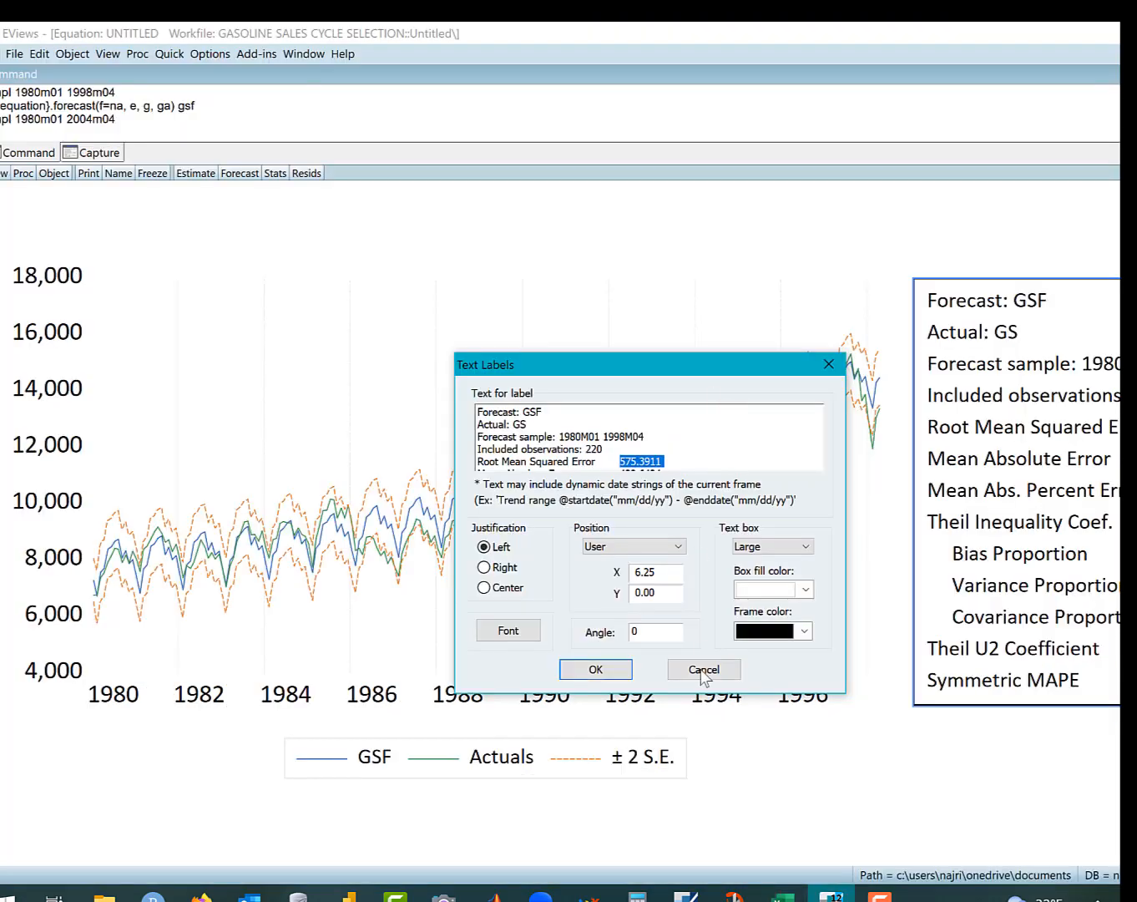
pyautogui.click(782, 895)
pyautogui.hotkey('ctrl', 'v')
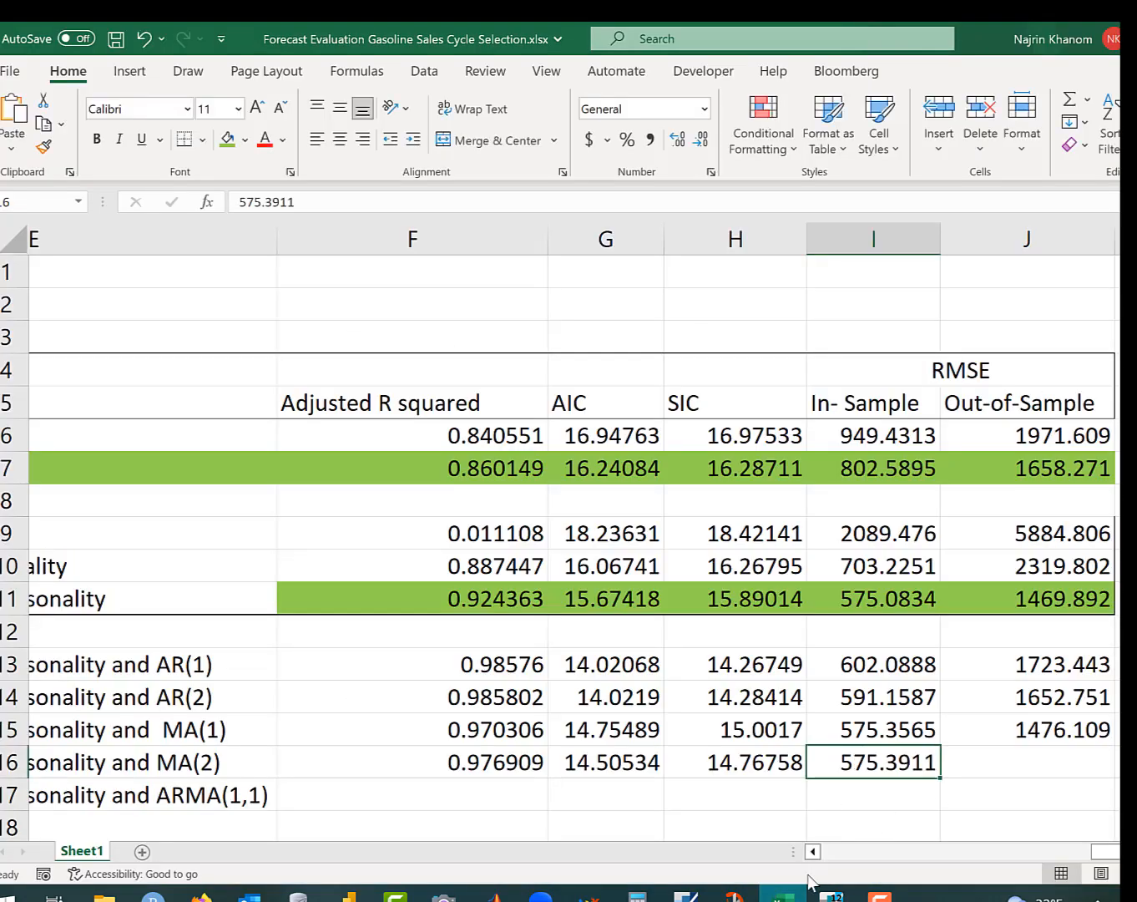
pyautogui.moveTo(784, 895)
pyautogui.click(831, 895)
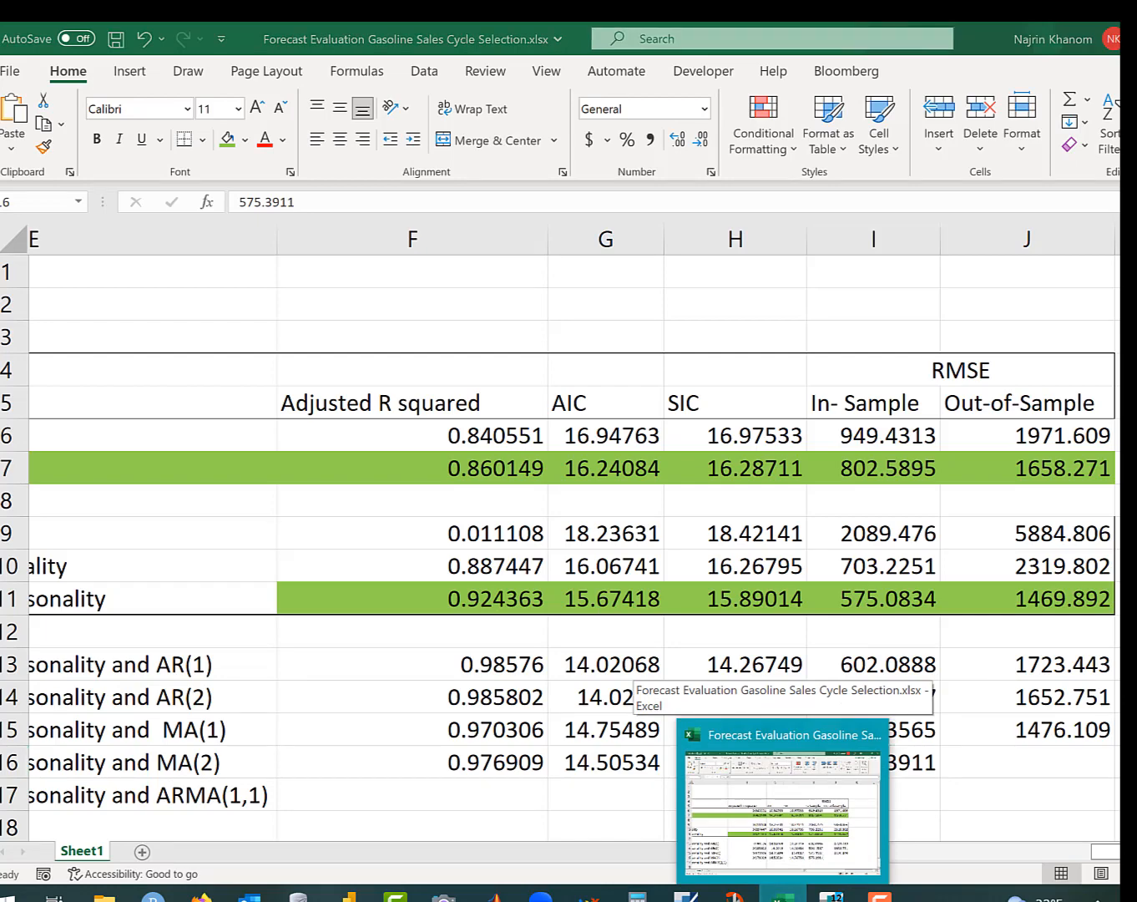
pyautogui.click(828, 361)
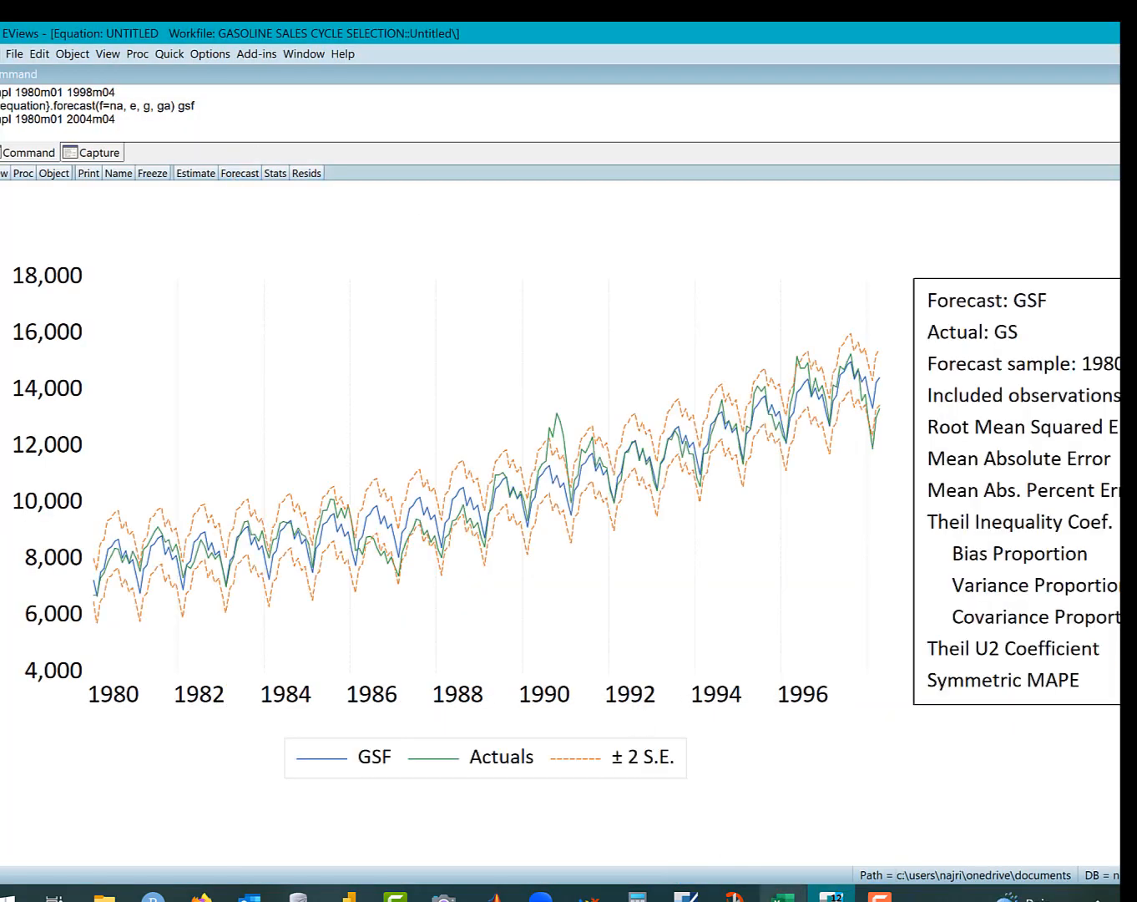
# - Switch to Excel and copy the out-of-sample evaluation range 1998M05 2001M04 from cell B4
pyautogui.click(783, 895)
pyautogui.click(693, 370)
pyautogui.moveTo(354, 200); pyautogui.dragTo(143, 209)
pyautogui.hotkey('ctrl', 'c')
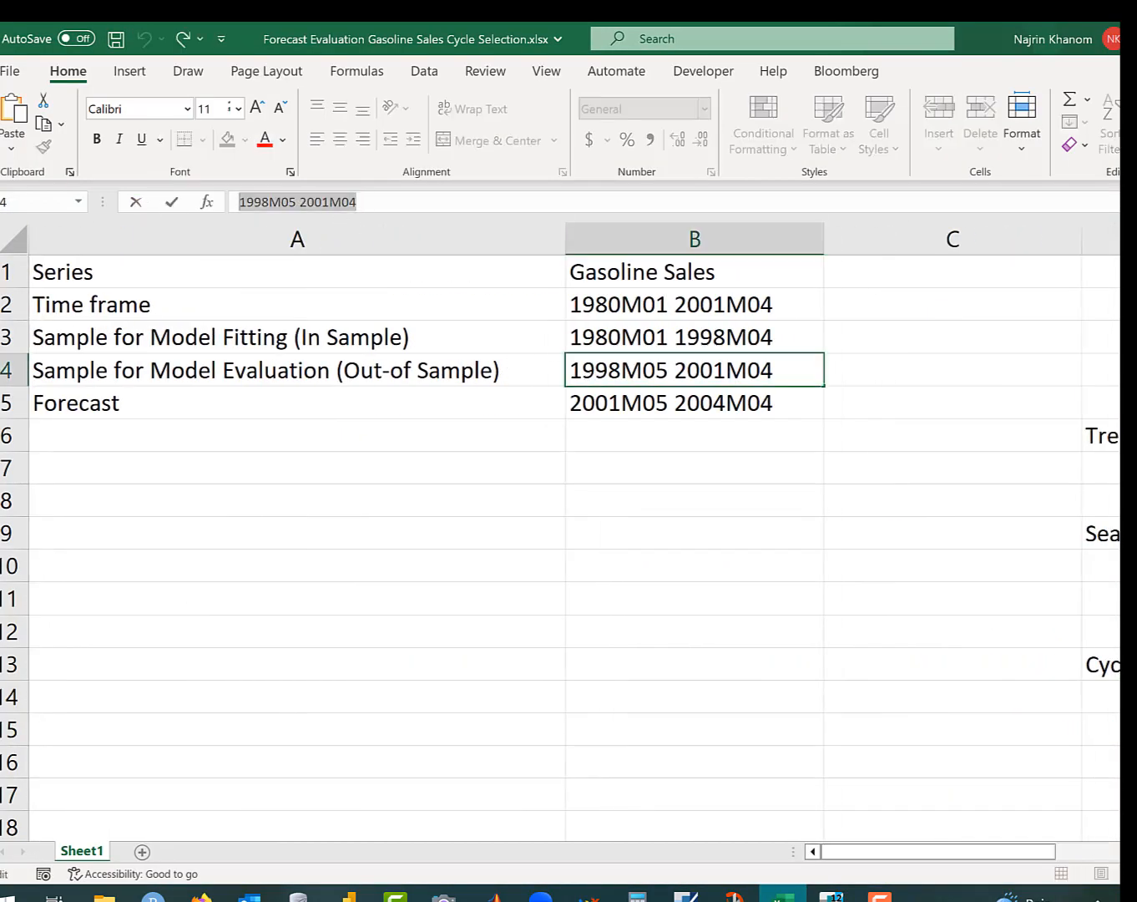
# - Forecast the MA(2) equation in EViews over 1998M05 2001M04 without inserting out-of-sample actuals, graphing the forecast with actuals
pyautogui.click(831, 895)
pyautogui.click(240, 173)
pyautogui.moveTo(574, 544); pyautogui.dragTo(436, 505)
pyautogui.hotkey('ctrl', 'v')
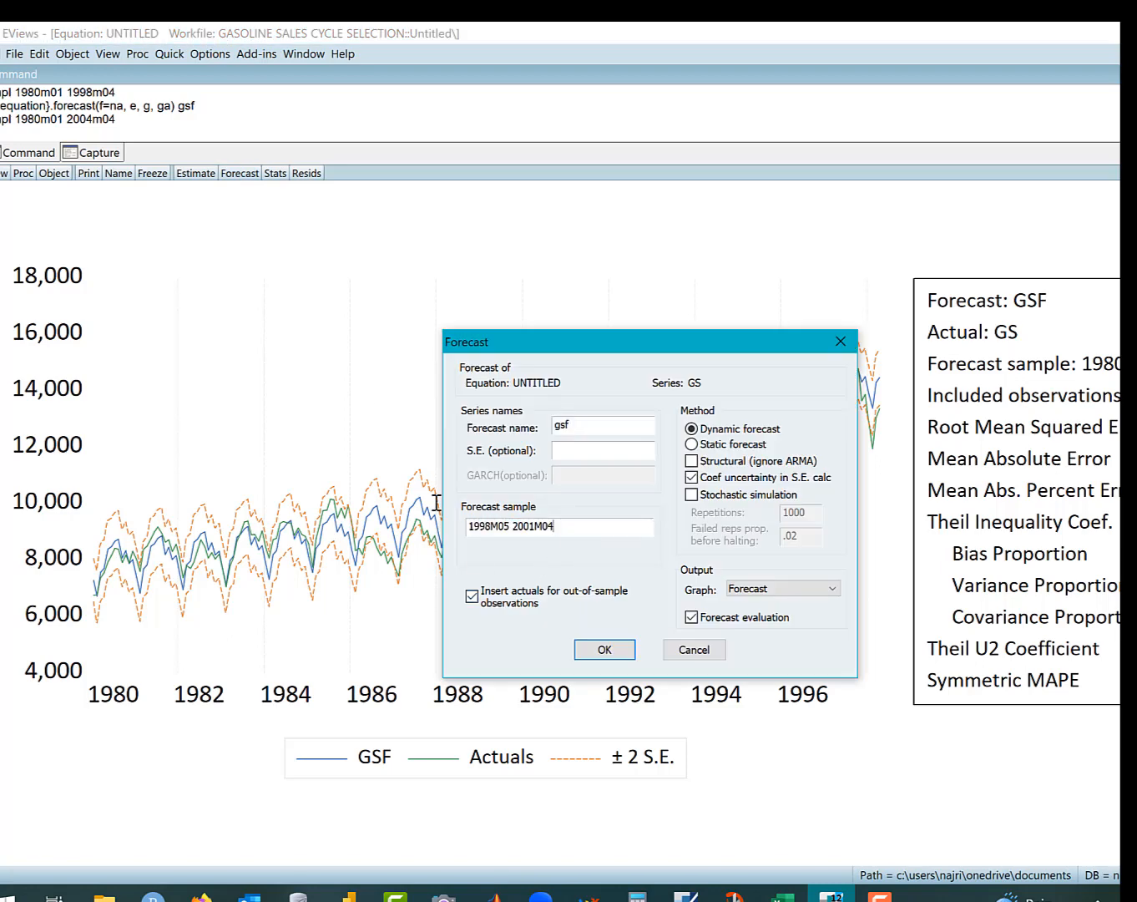
pyautogui.click(472, 595)
pyautogui.click(749, 590)
pyautogui.click(766, 628)
pyautogui.click(615, 649)
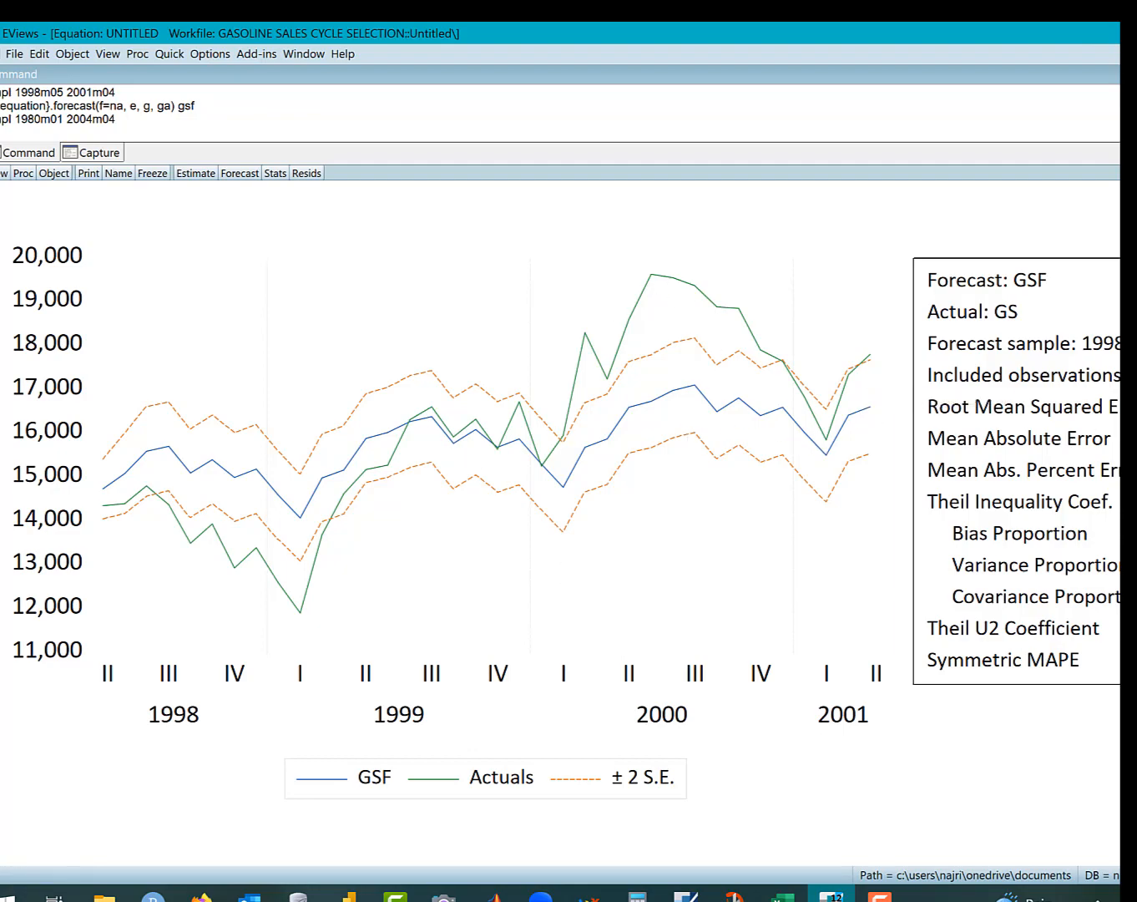
# - Copy the root mean squared error from the out-of-sample forecast label and record 1476.469 in RMSE cell J16 in Excel
pyautogui.doubleClick(1111, 470)
pyautogui.click(644, 463)
pyautogui.moveTo(621, 462); pyautogui.dragTo(665, 461)
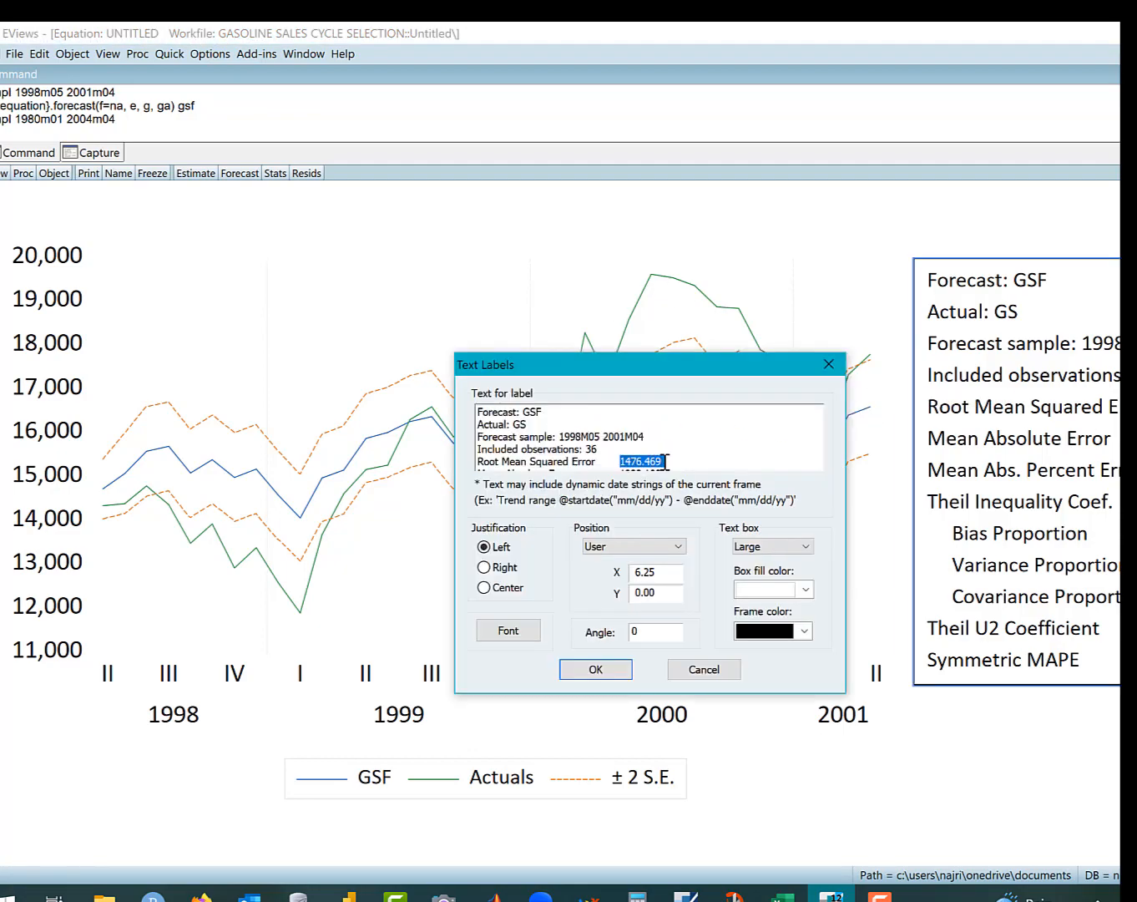
pyautogui.click(782, 895)
pyautogui.hotkey('ctrl', 'v')
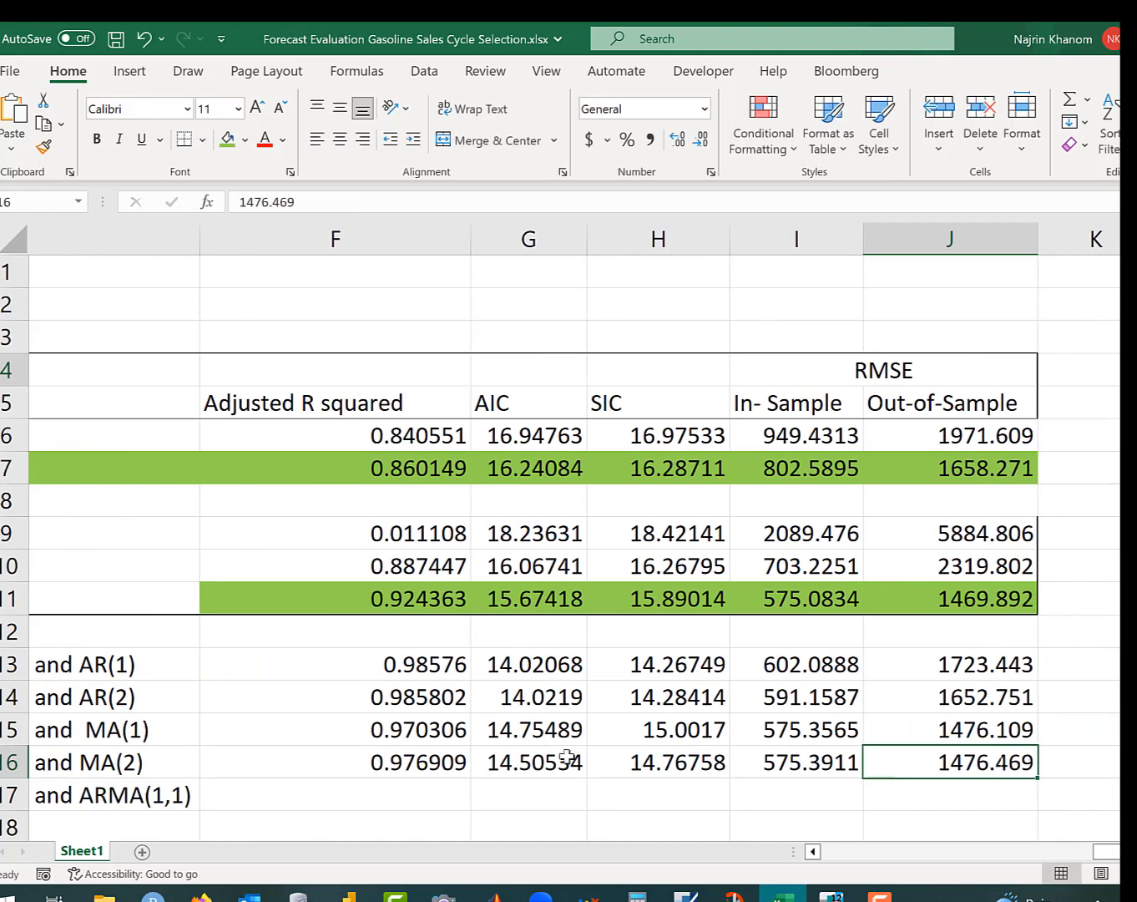
pyautogui.doubleClick(457, 732)
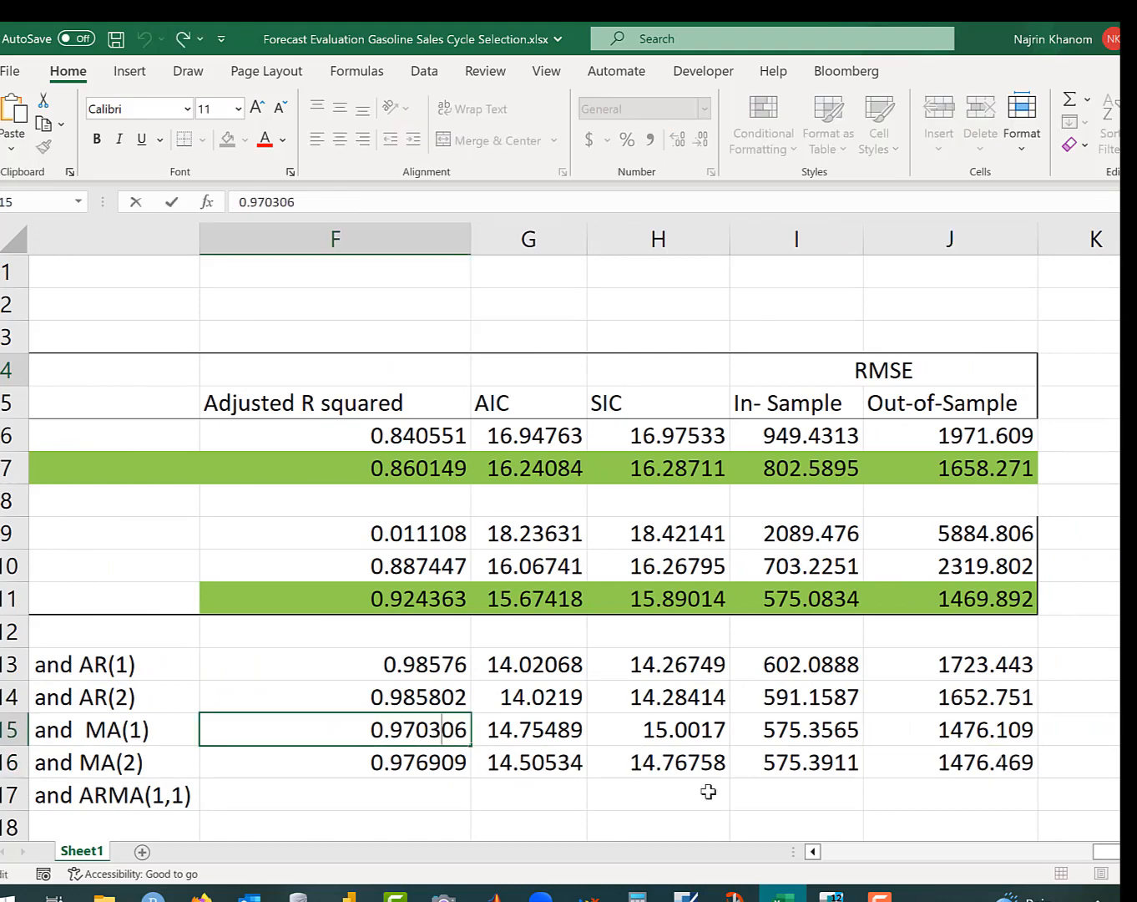
pyautogui.moveTo(783, 895)
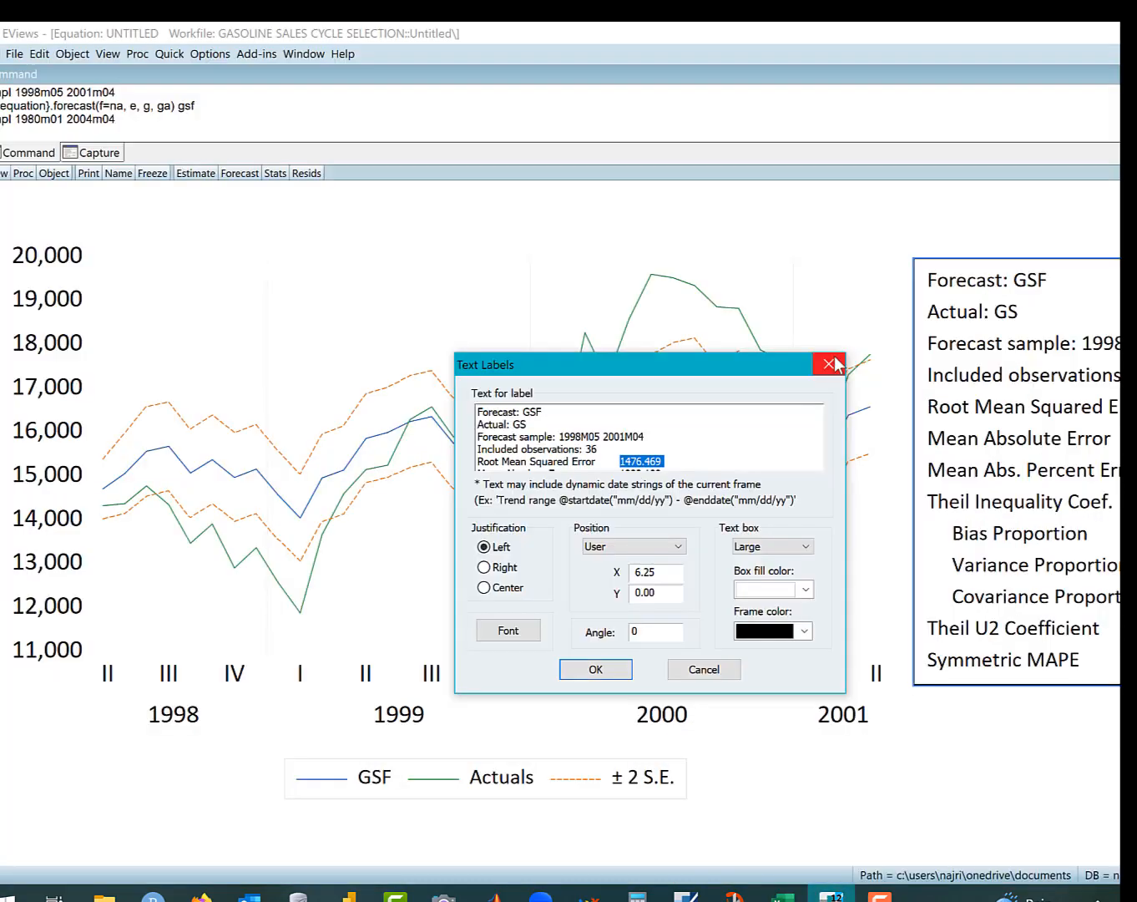
# - Display the MA(2) equation's residual graph in EViews and name the equation ma2
pyautogui.click(306, 173)
pyautogui.click(302, 175)
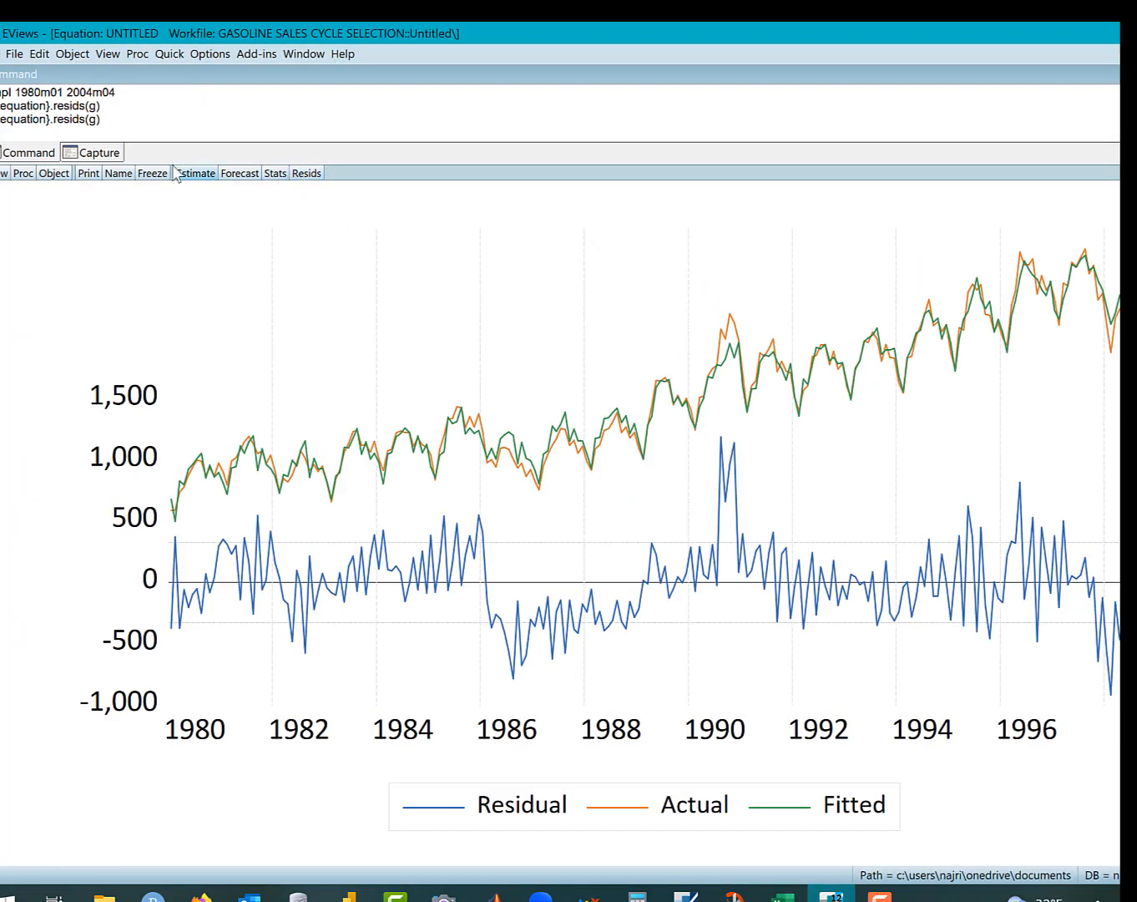
pyautogui.click(111, 176)
pyautogui.write('ma2')
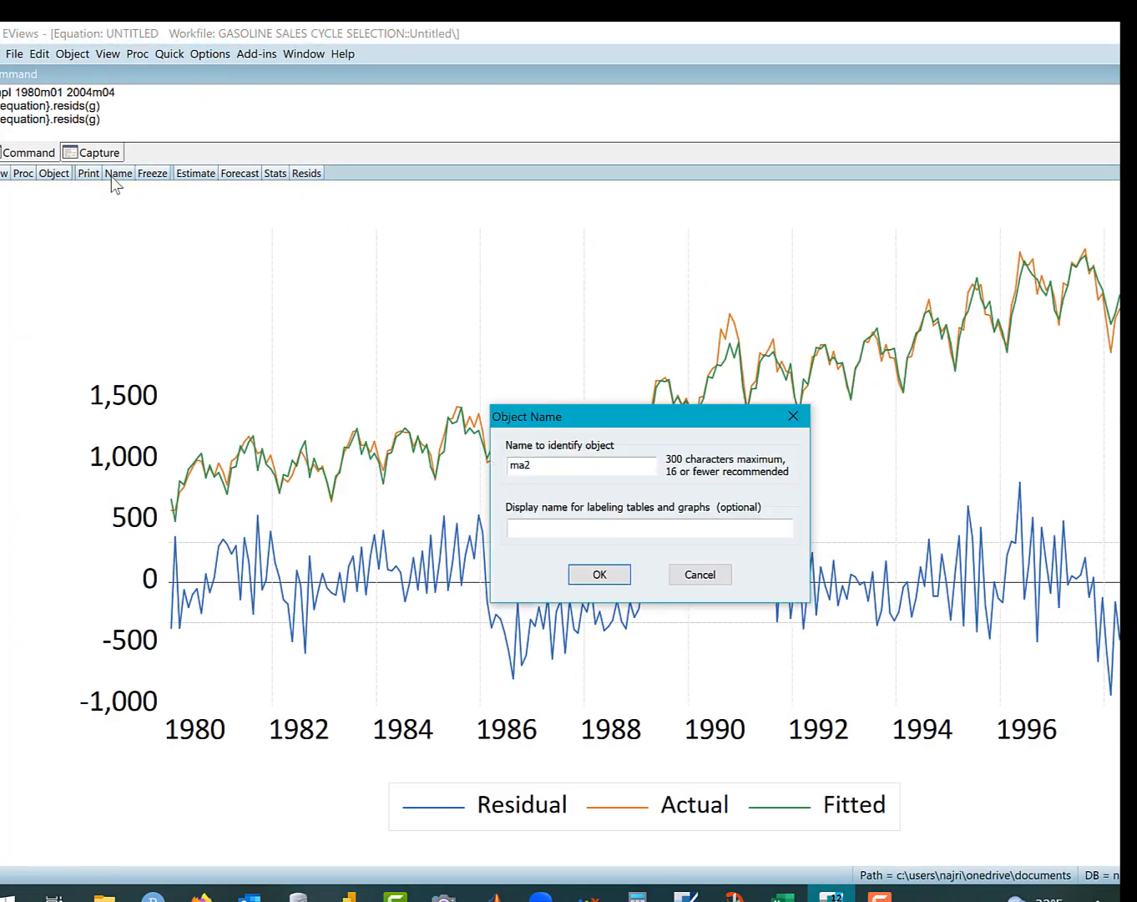
pyautogui.press('Return')
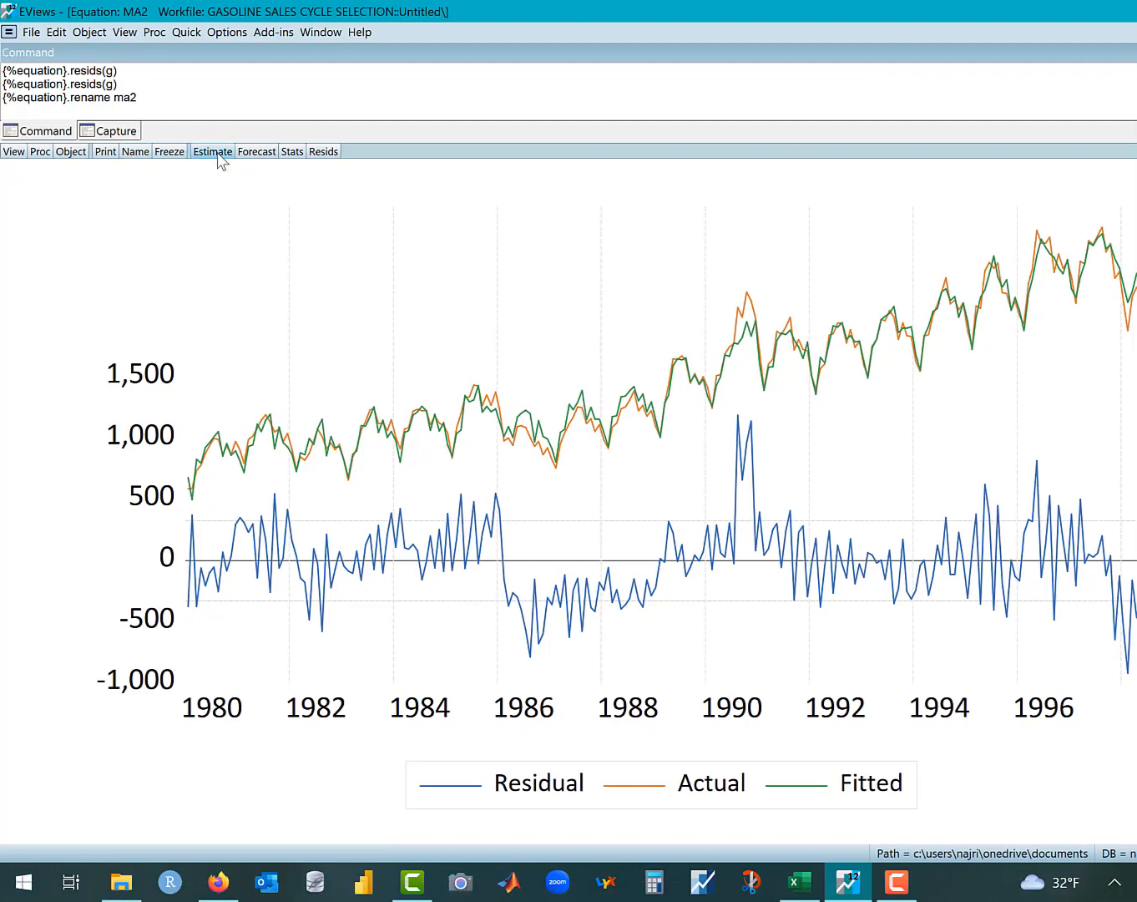
# - Copy the full specification text from the ma2 equation and close the equation to return to the workfile
pyautogui.click(196, 173)
pyautogui.hotkey('ctrl', 'c')
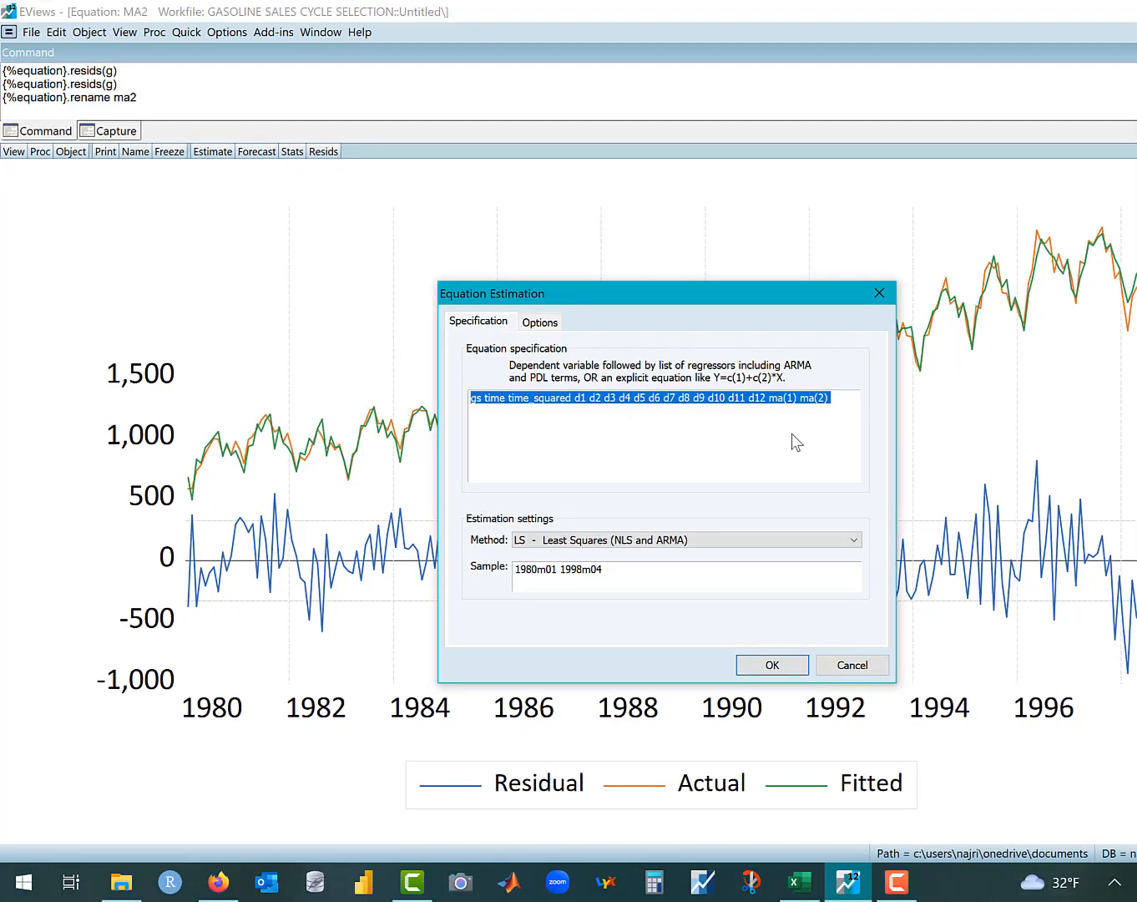
pyautogui.click(772, 665)
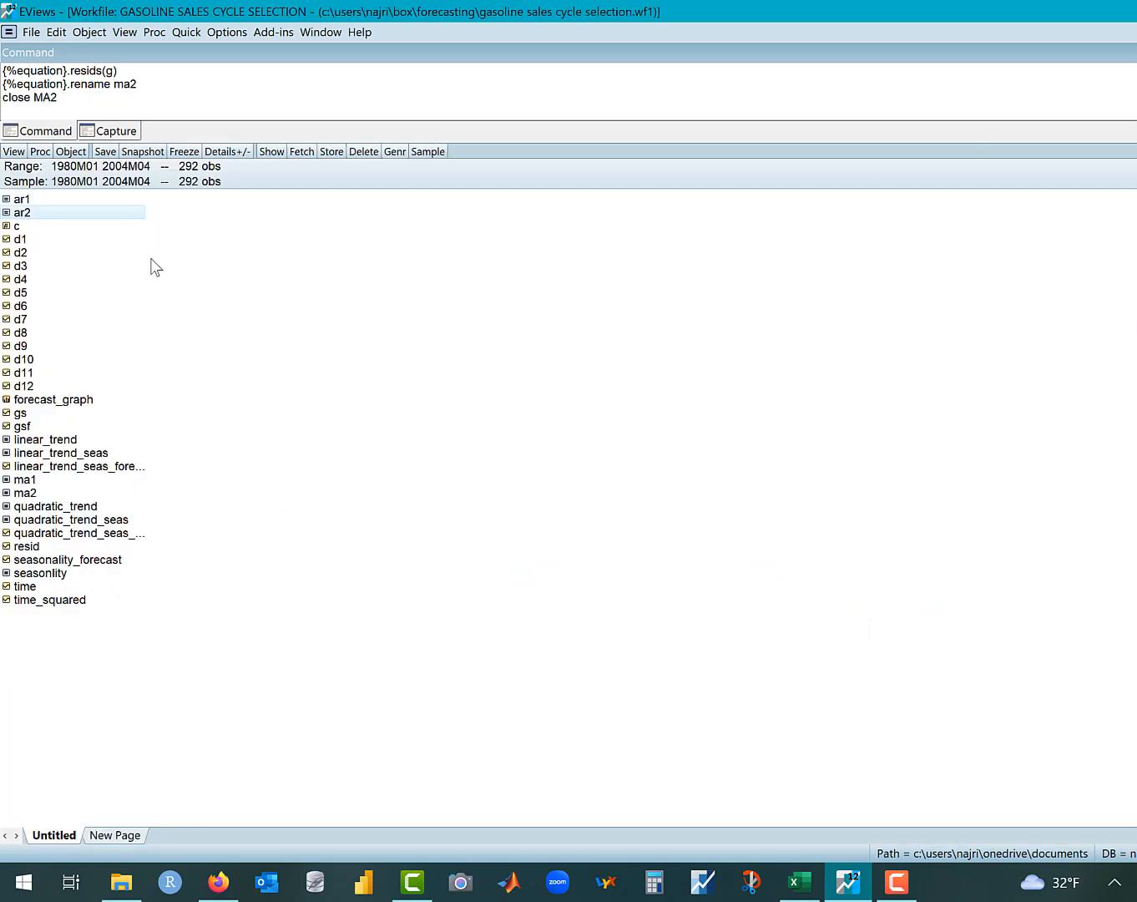
# - Start a new equation estimation and paste the copied MA(2) specification into it
pyautogui.click(186, 32)
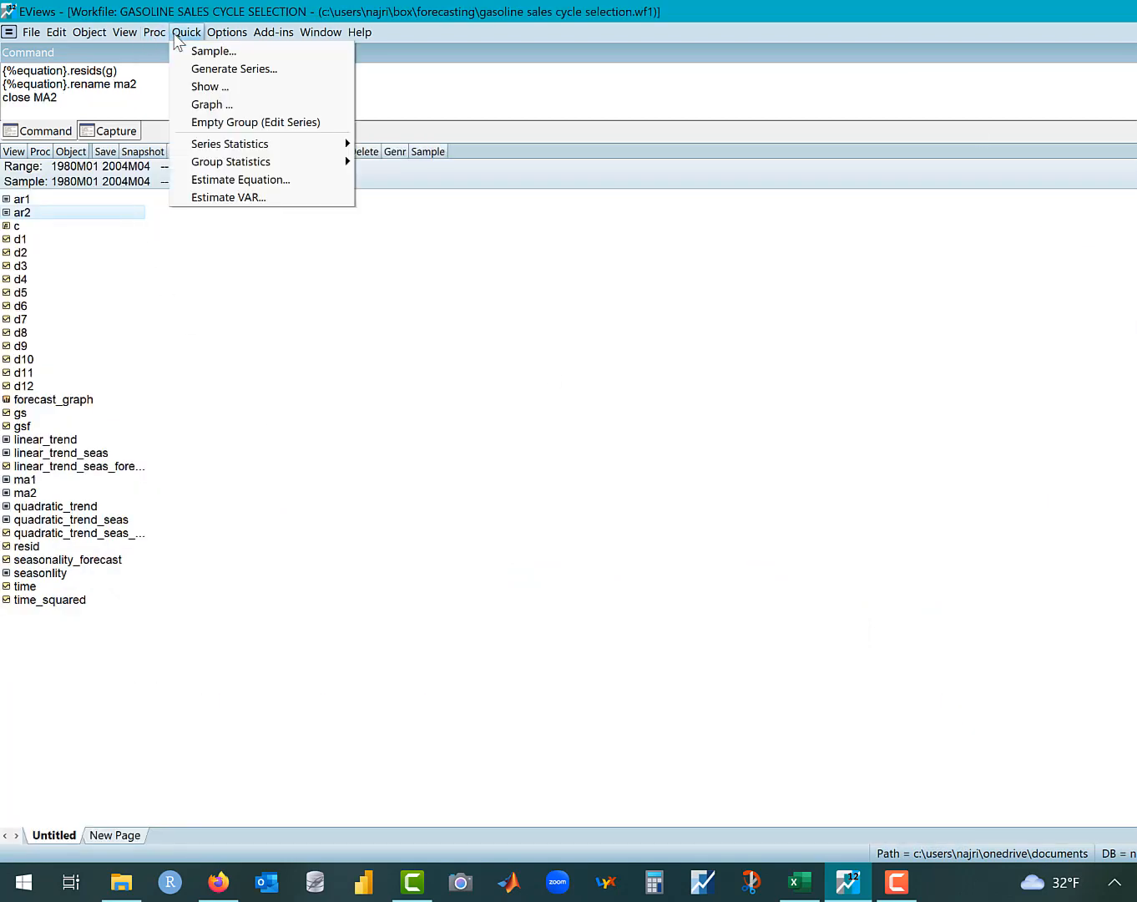
pyautogui.click(223, 181)
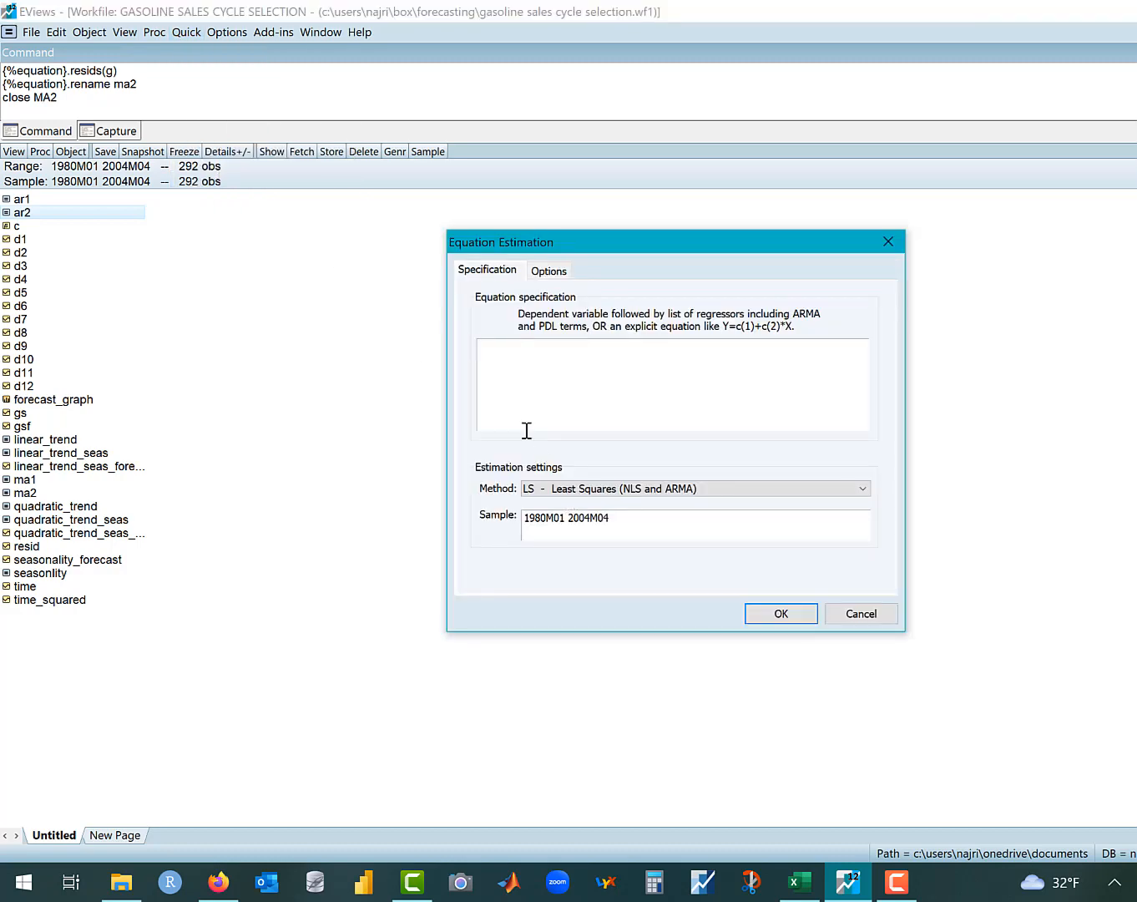
pyautogui.hotkey('ctrl', 'v')
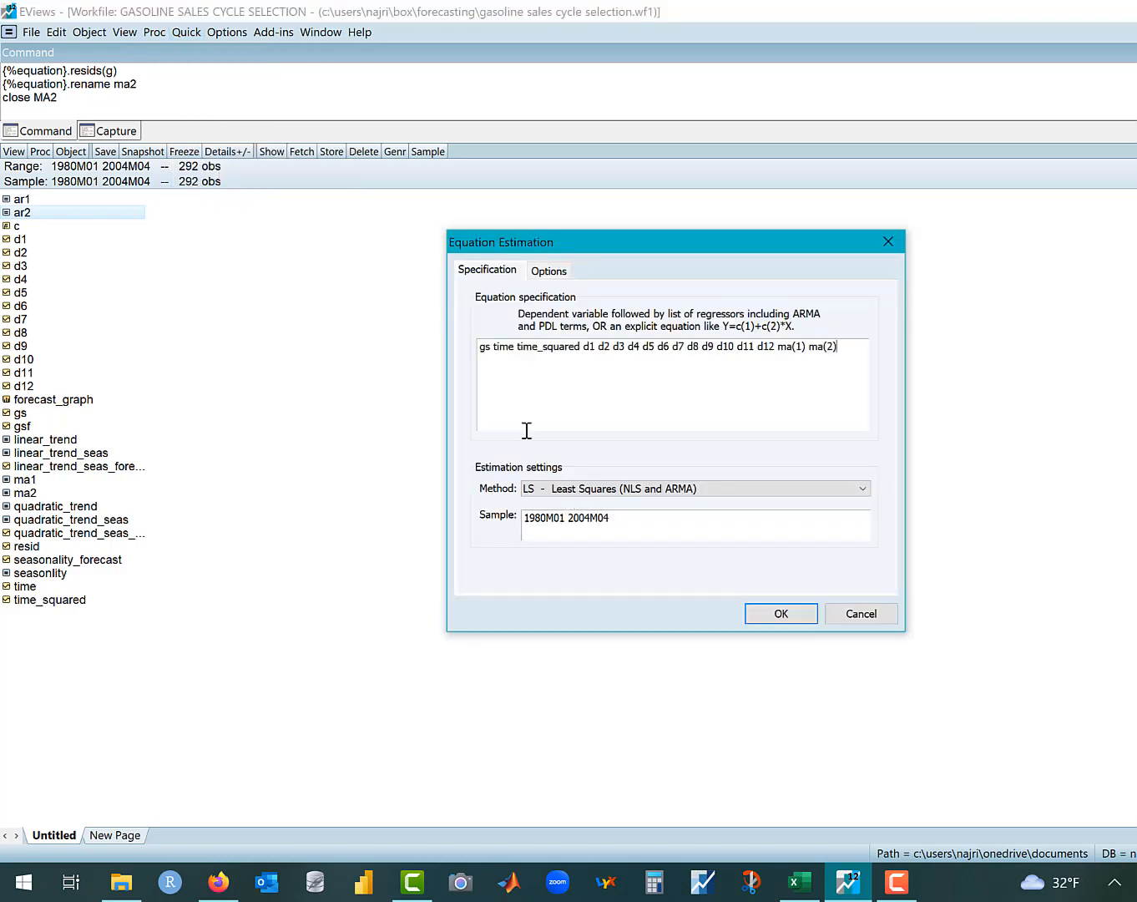
# - Change the specification's last two terms to ar(1) and ma(1)
pyautogui.click(797, 347)
pyautogui.press('BackSpace')
pyautogui.press('BackSpace')
pyautogui.write('R')
pyautogui.press('BackSpace')
pyautogui.write('ar')
pyautogui.press('Right')
pyautogui.press('Right')
pyautogui.press('Right')
pyautogui.press('Right')
pyautogui.press('Right')
pyautogui.press('Right')
pyautogui.press('Right')
pyautogui.press('Right')
pyautogui.press('BackSpace')
pyautogui.write('1')
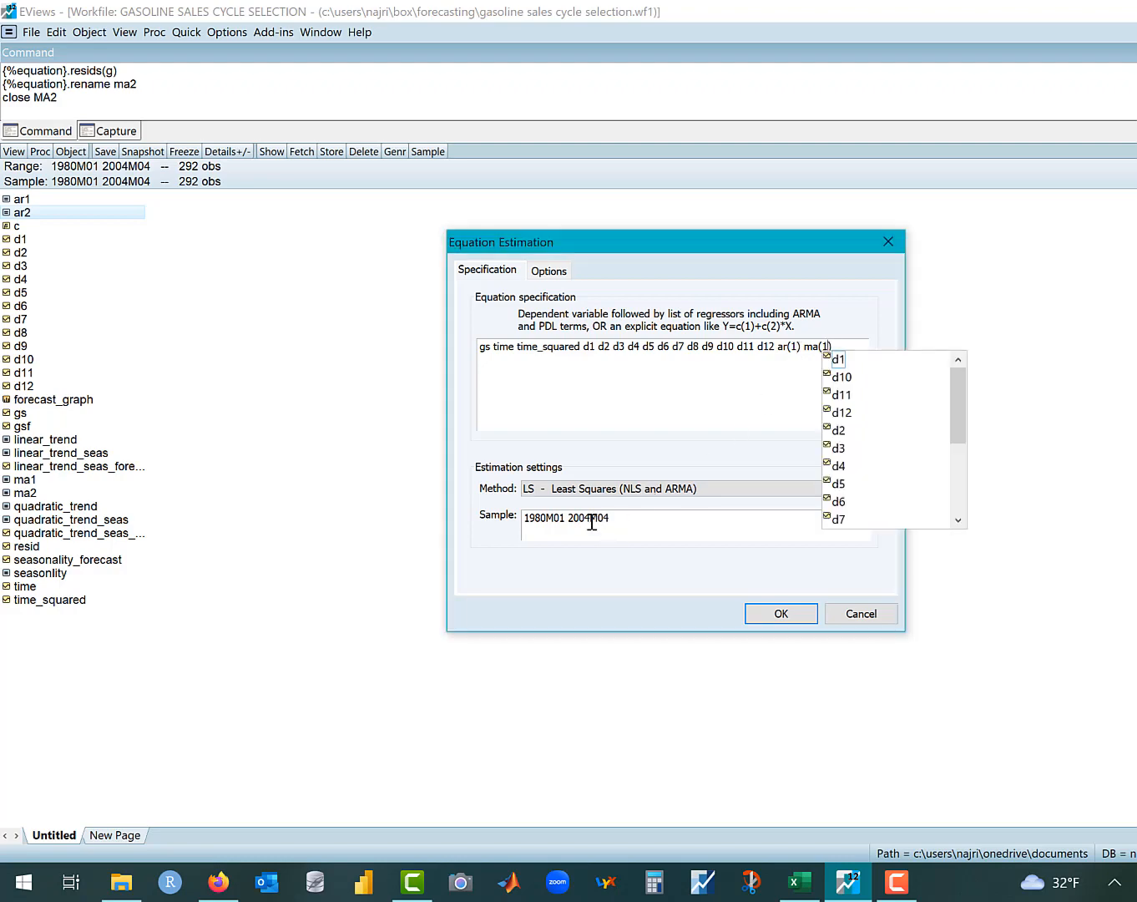
# - Set the estimation sample to 1980M01 1998M04 and estimate the AR(1) MA(1) equation by least squares
pyautogui.click(590, 522)
pyautogui.press('BackSpace')
pyautogui.press('BackSpace')
pyautogui.press('BackSpace')
pyautogui.press('BackSpace')
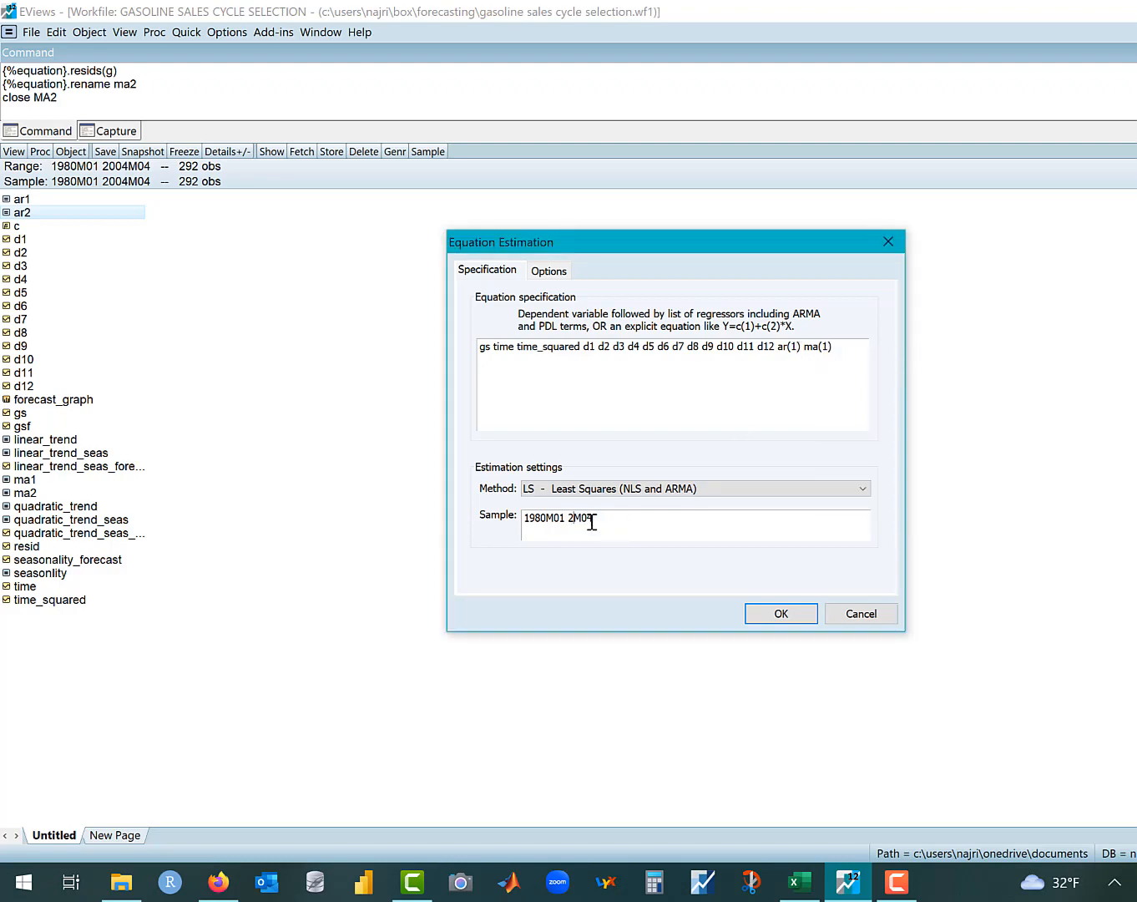
pyautogui.write('1998')
pyautogui.click(785, 623)
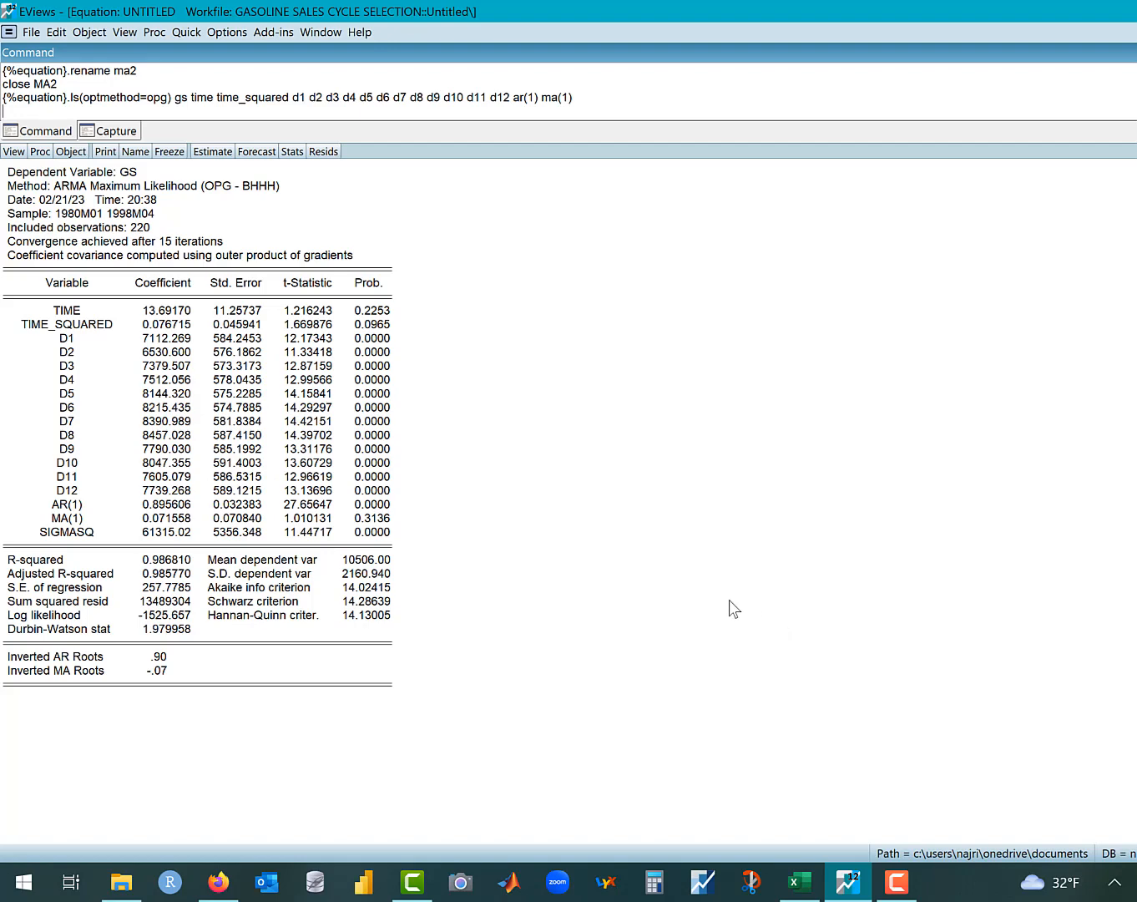
# - View the ARMA(1,1) equation's residual graph and the Q-statistics correlogram of its residuals with 36 lags
pyautogui.click(323, 151)
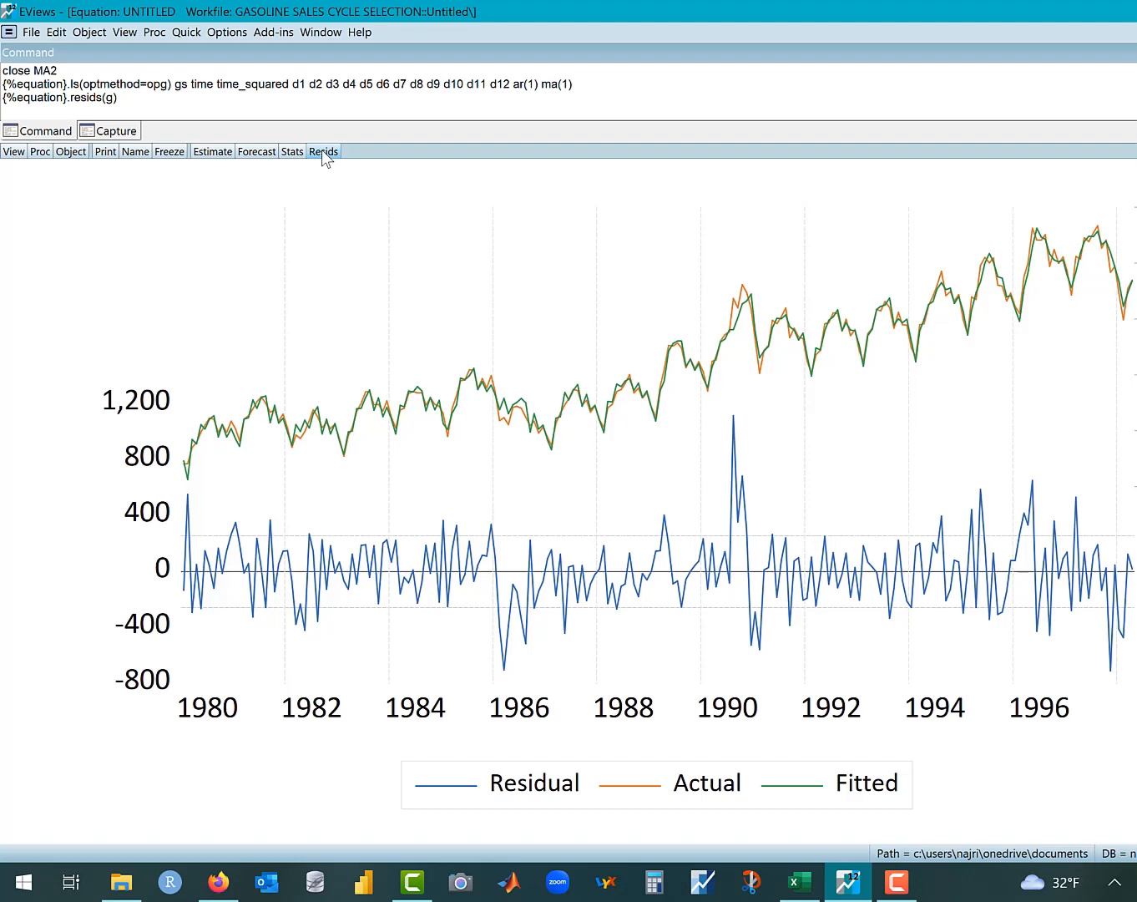
pyautogui.click(13, 152)
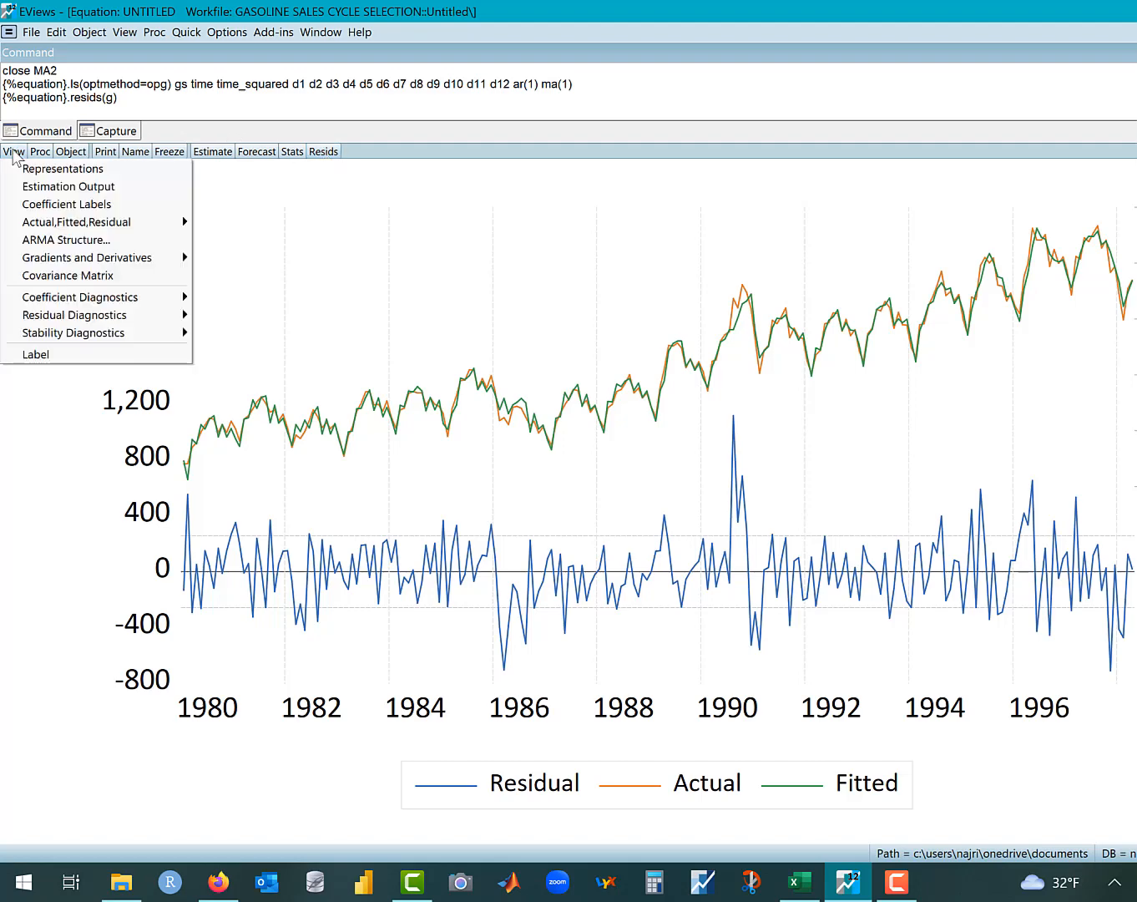
pyautogui.moveTo(142, 315)
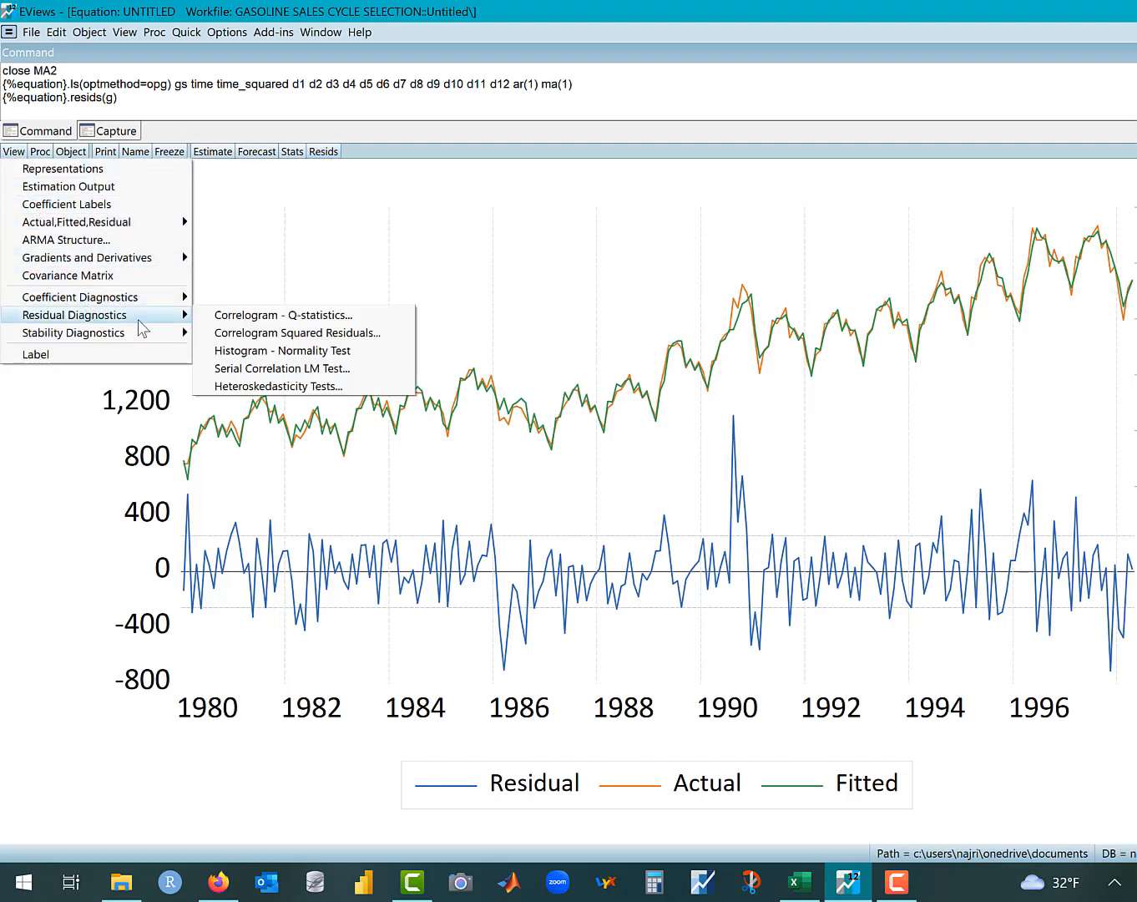
pyautogui.click(219, 319)
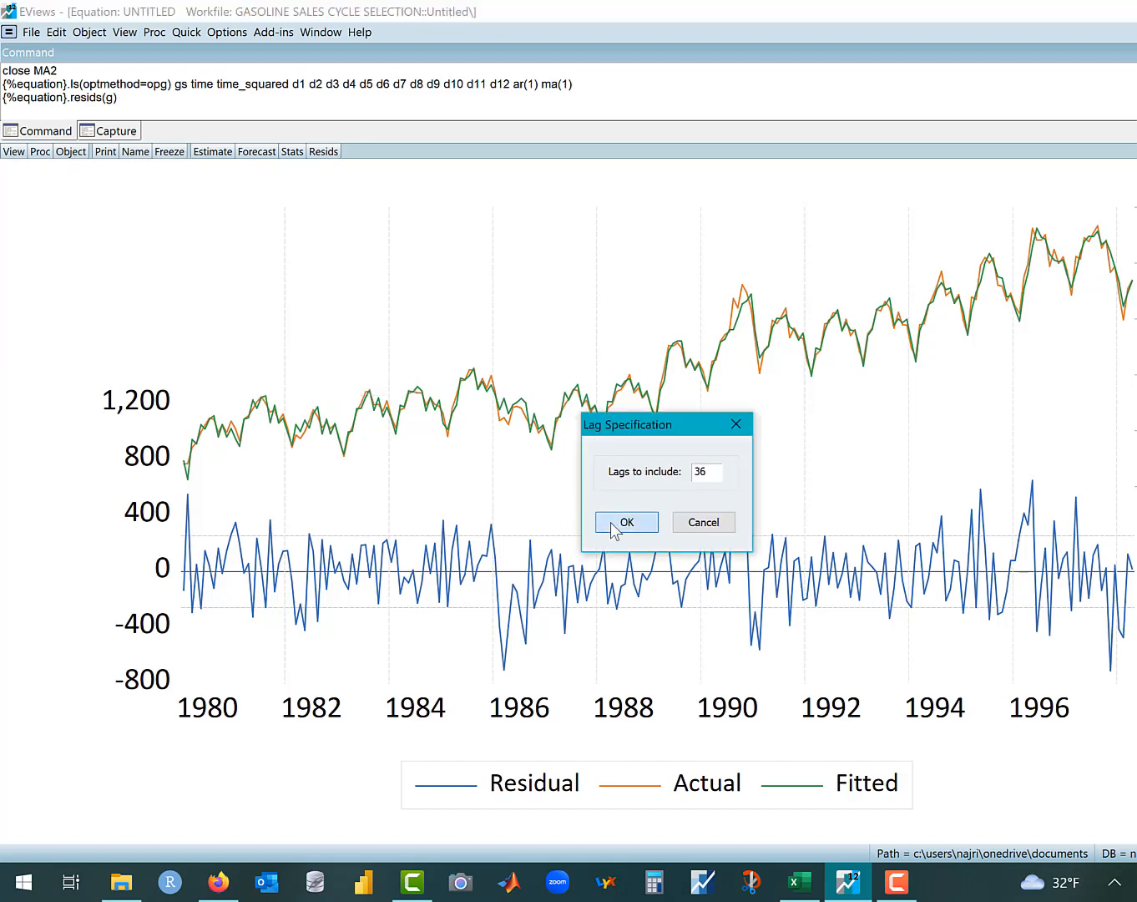
pyautogui.click(617, 521)
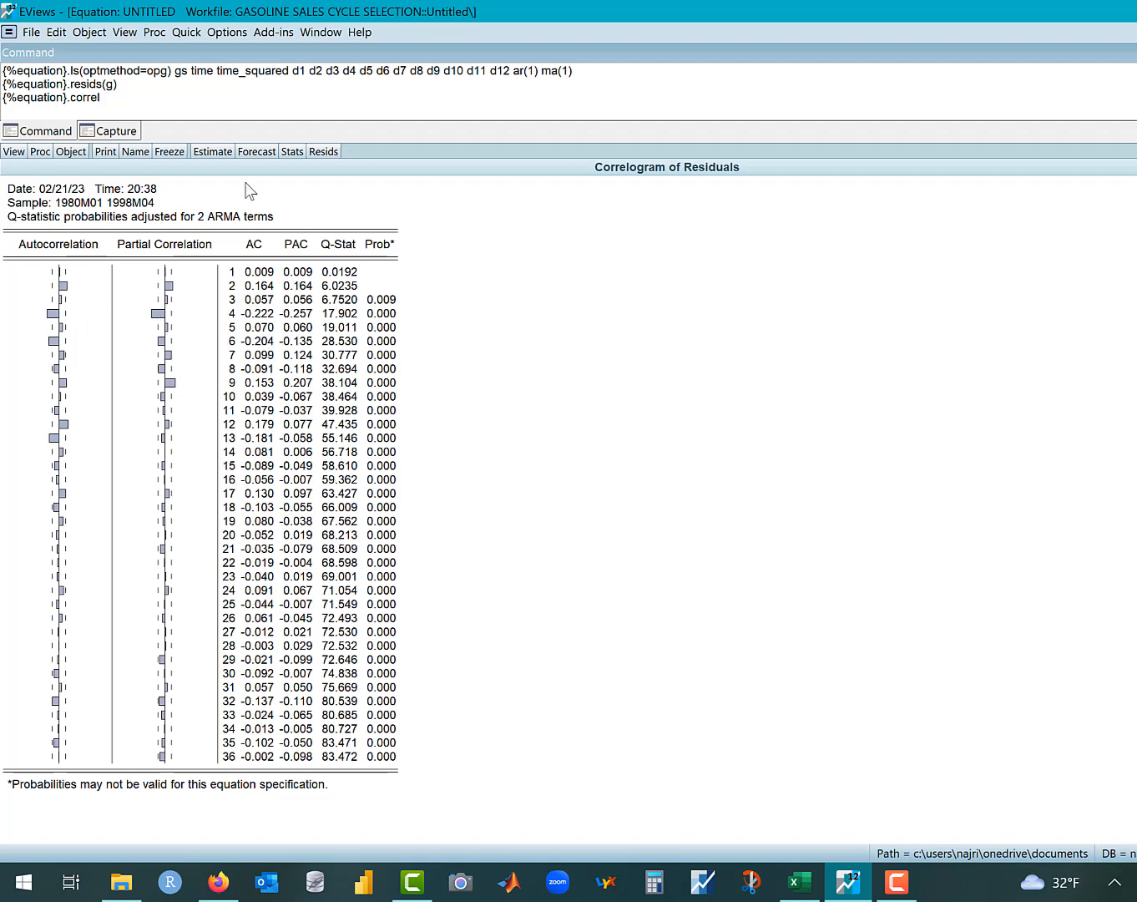
# - Return to the ARMA(1,1) estimation output and record its adjusted R-squared, 0.98577, in cell F17 of the Excel evaluation sheet
pyautogui.click(209, 152)
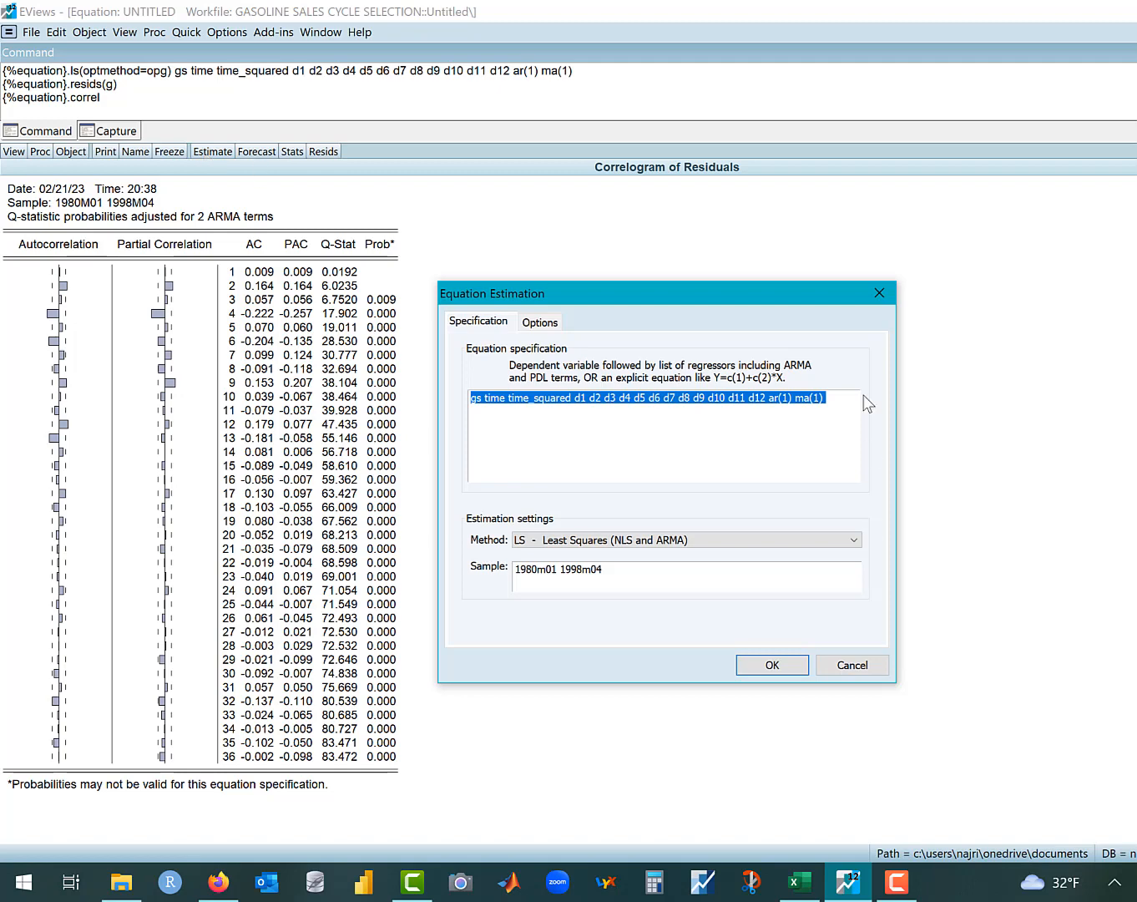
pyautogui.press('Return')
pyautogui.click(161, 575)
pyautogui.click(813, 892)
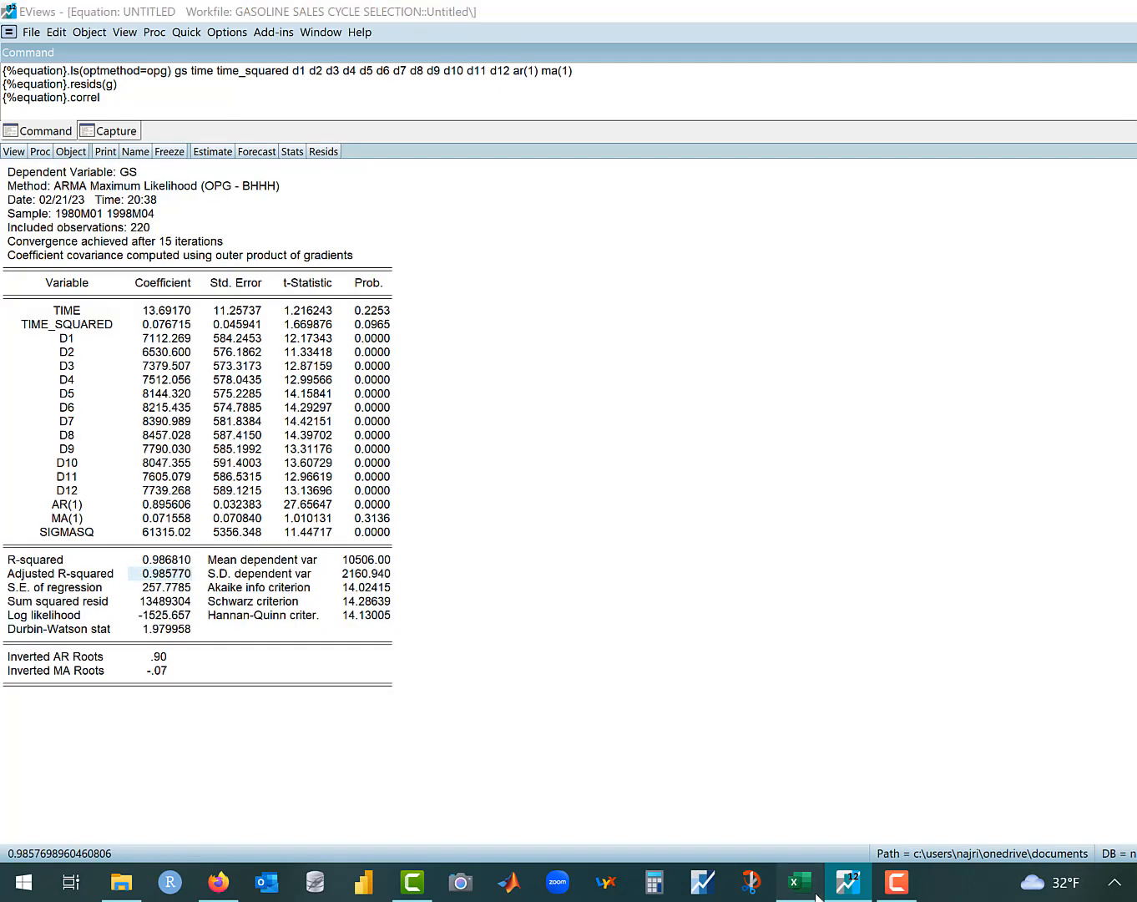
pyautogui.click(456, 774)
pyautogui.write('0.98577')
pyautogui.click(411, 651)
pyautogui.click(430, 782)
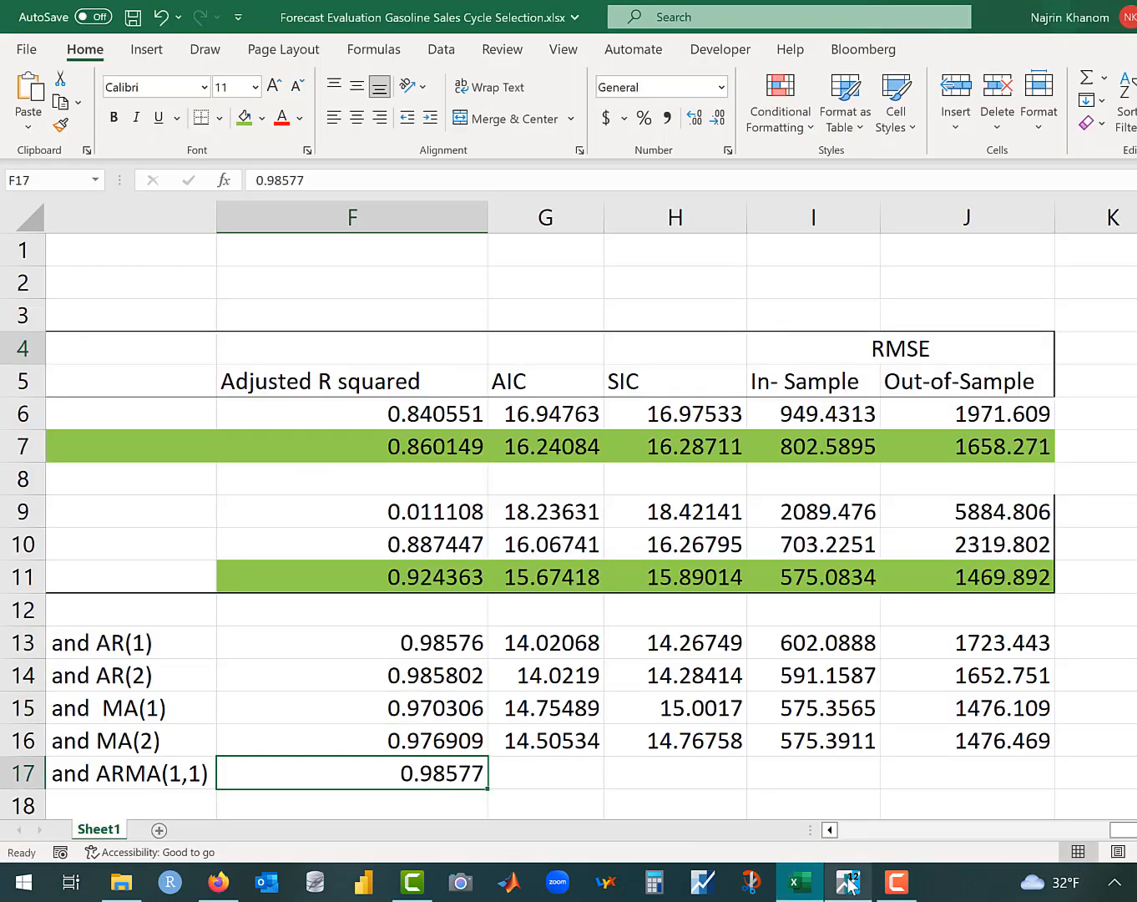
# - Copy the Akaike info criterion from the EViews output and record it as 14.02415 in cell G17 of the Excel sheet
pyautogui.click(848, 882)
pyautogui.click(366, 588)
pyautogui.click(798, 882)
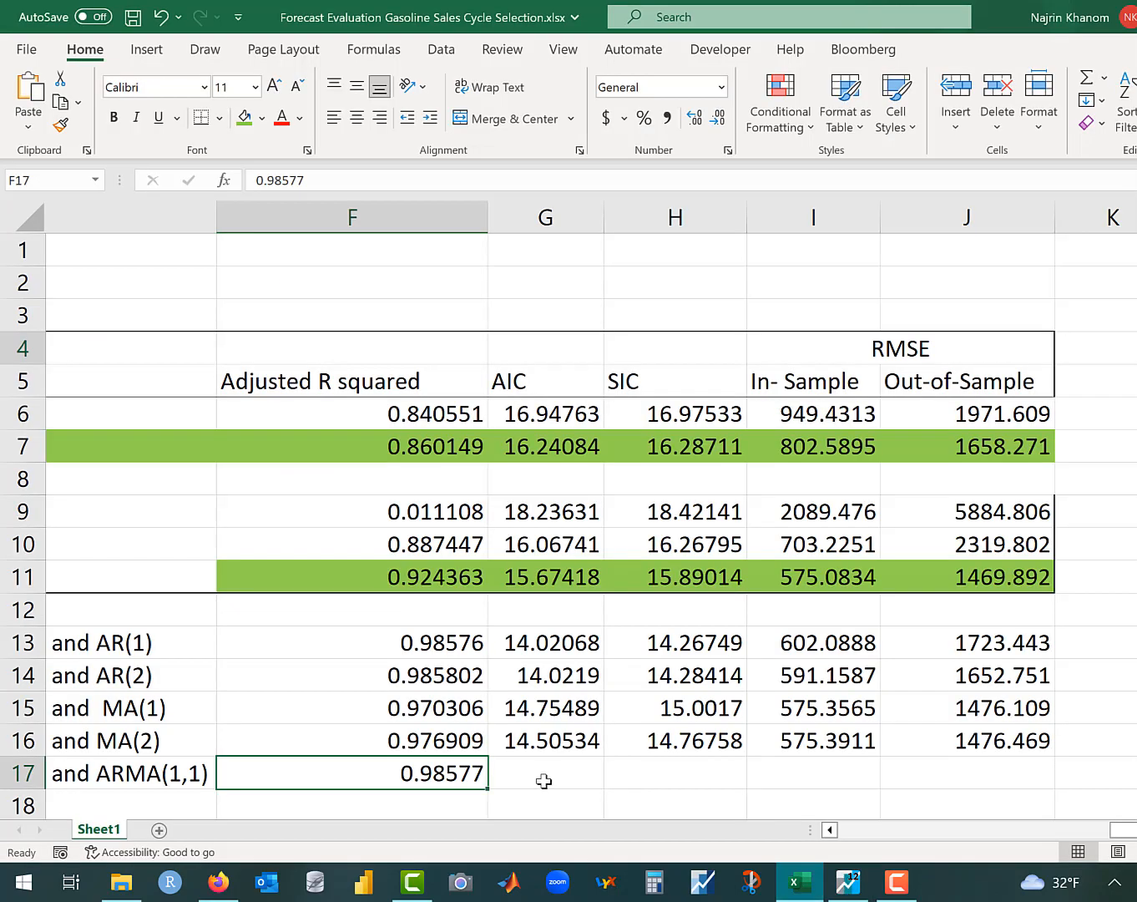
pyautogui.click(541, 779)
pyautogui.write('14.02415')
# - Copy the Schwarz criterion from the EViews output and record it as 14.28639 in cell H17 of the Excel sheet
pyautogui.click(848, 881)
pyautogui.click(365, 601)
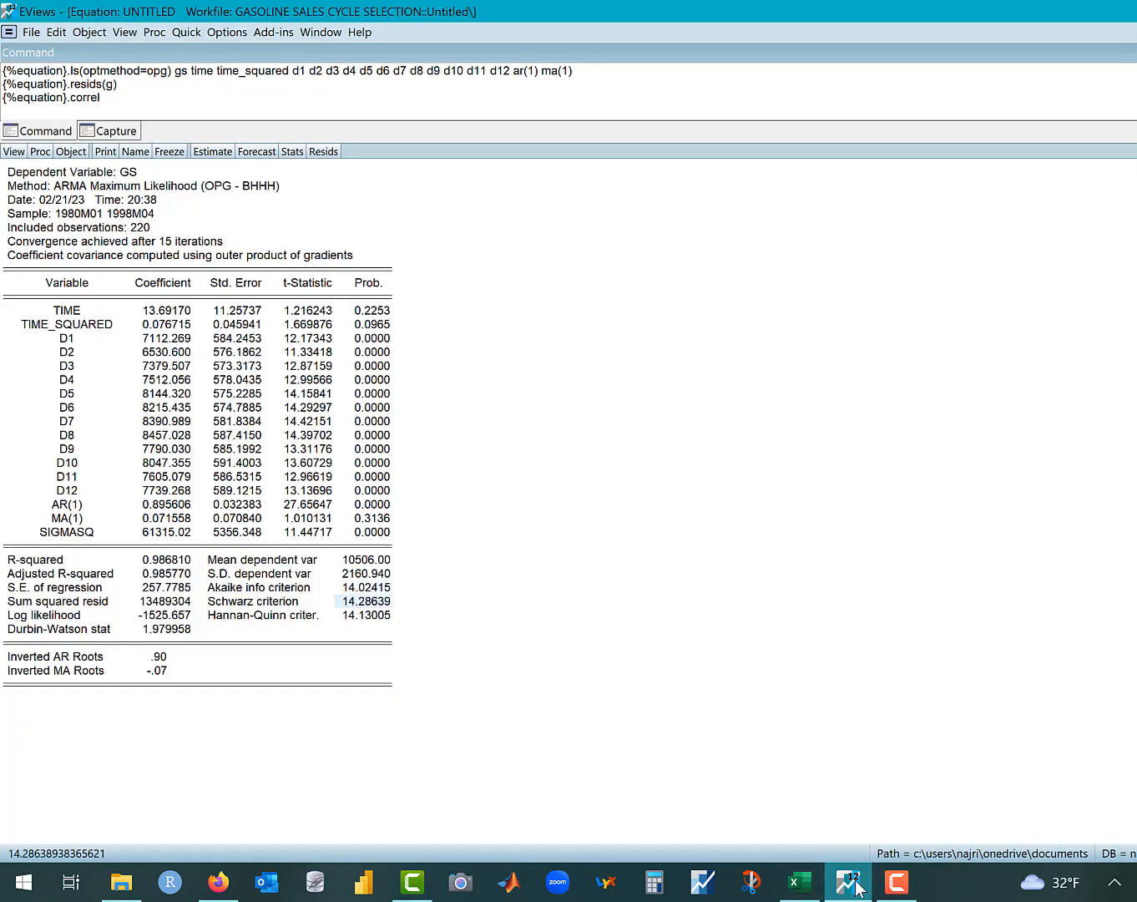
pyautogui.click(799, 881)
pyautogui.click(700, 778)
pyautogui.write('14.28639')
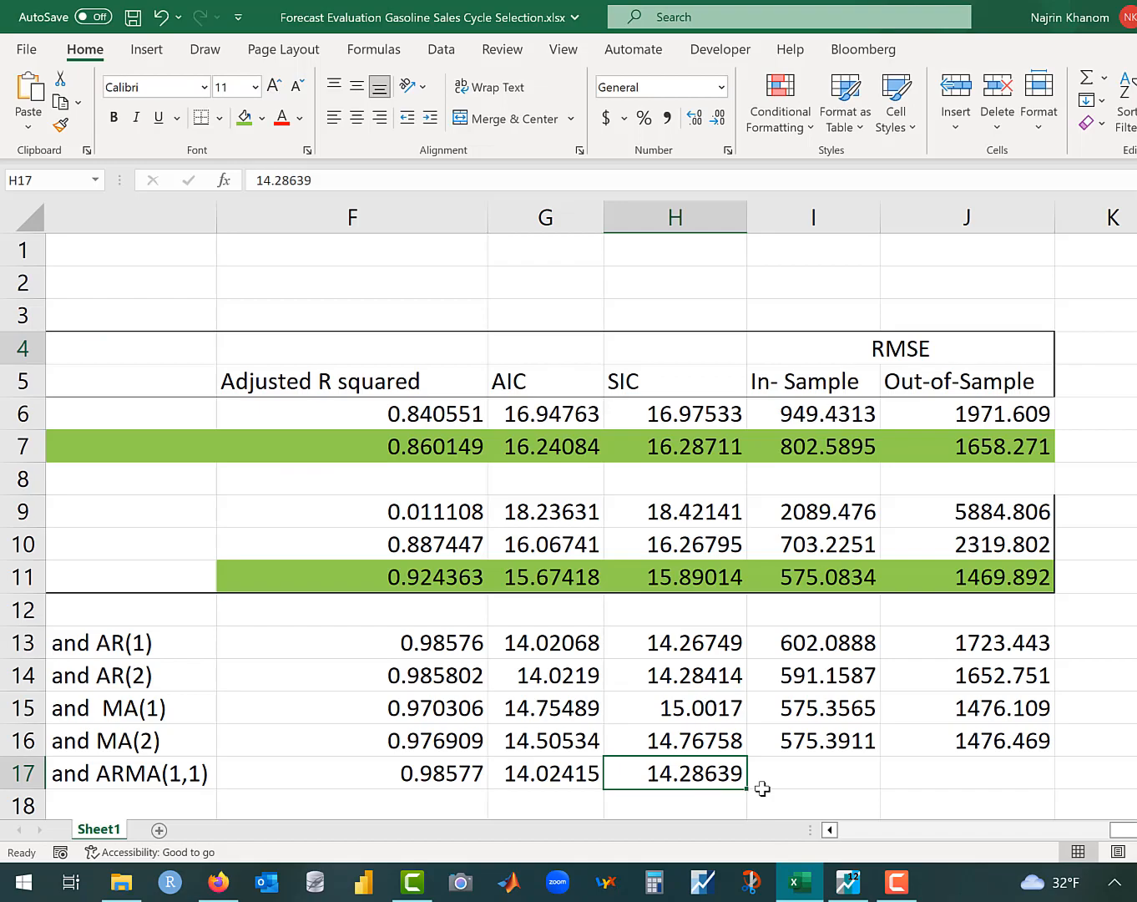
pyautogui.click(536, 642)
pyautogui.click(668, 778)
pyautogui.click(677, 643)
# - Forecast the ARMA(1,1) equation in EViews over 1980m01 1998m04, without inserting out-of-sample actuals, graphing the forecast with actuals
pyautogui.click(847, 881)
pyautogui.click(257, 151)
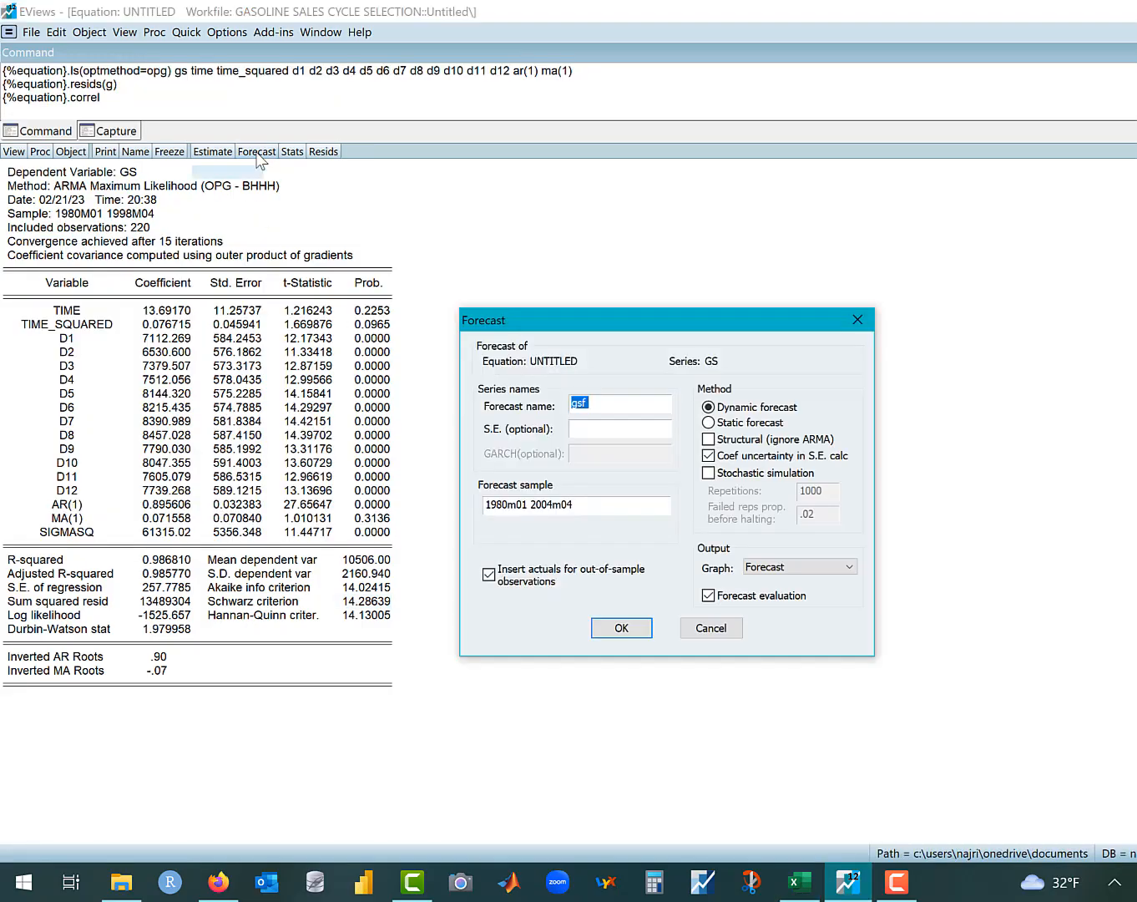
pyautogui.click(548, 505)
pyautogui.press('BackSpace')
pyautogui.press('BackSpace')
pyautogui.press('BackSpace')
pyautogui.press('BackSpace')
pyautogui.write('1998')
pyautogui.click(489, 574)
pyautogui.click(799, 566)
pyautogui.click(781, 615)
pyautogui.click(621, 628)
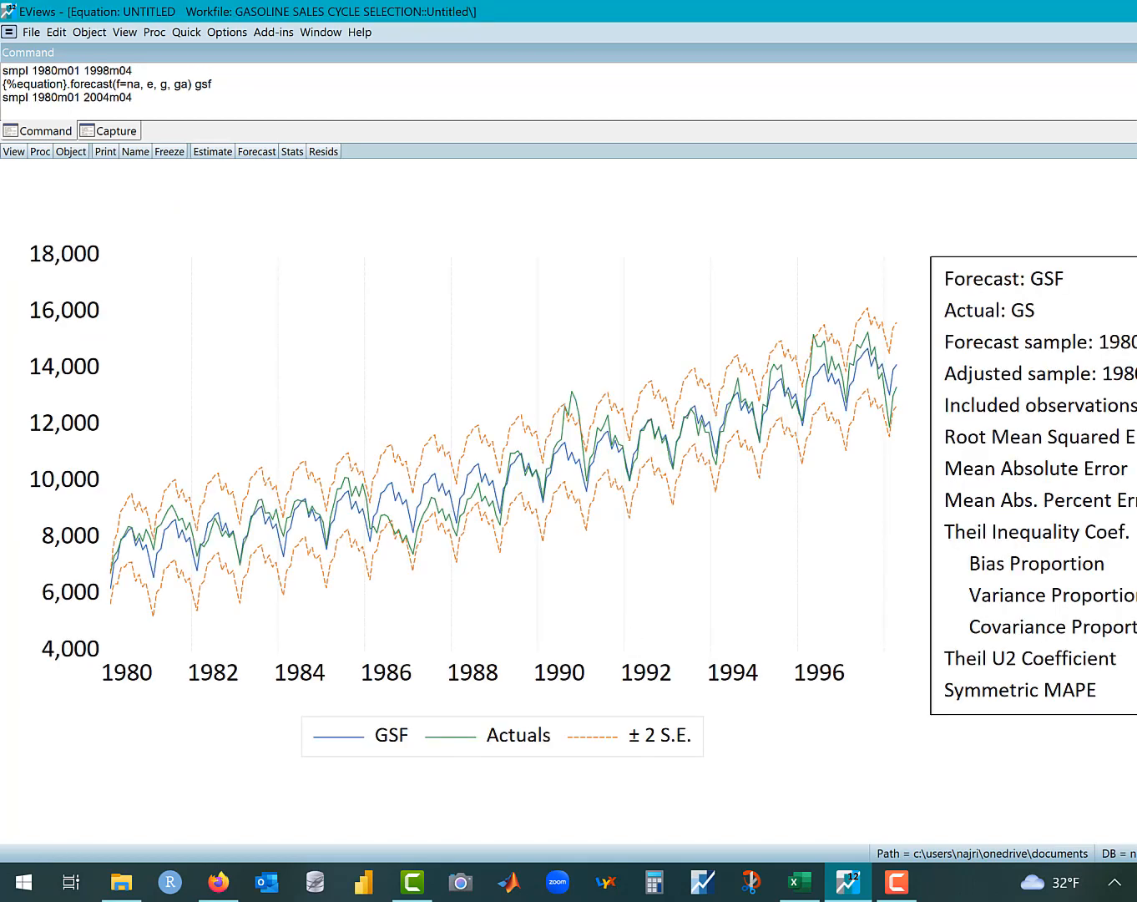
# - Take the root mean squared error from the forecast evaluation and record 598.0106 as the ARMA(1,1) in-sample RMSE in Excel cell I17
pyautogui.doubleClick(1085, 466)
pyautogui.click(746, 423)
pyautogui.click(847, 337)
pyautogui.click(800, 880)
pyautogui.write('598.')
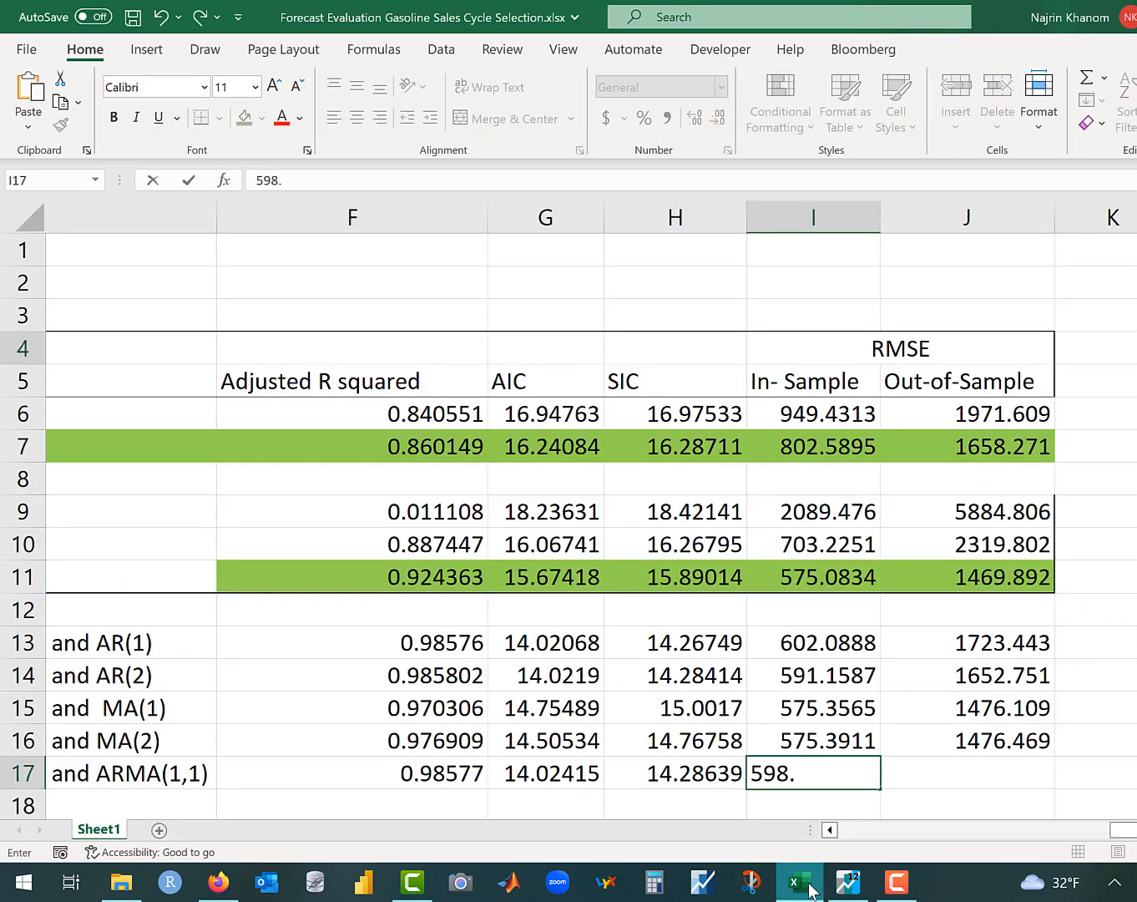
pyautogui.write('01')
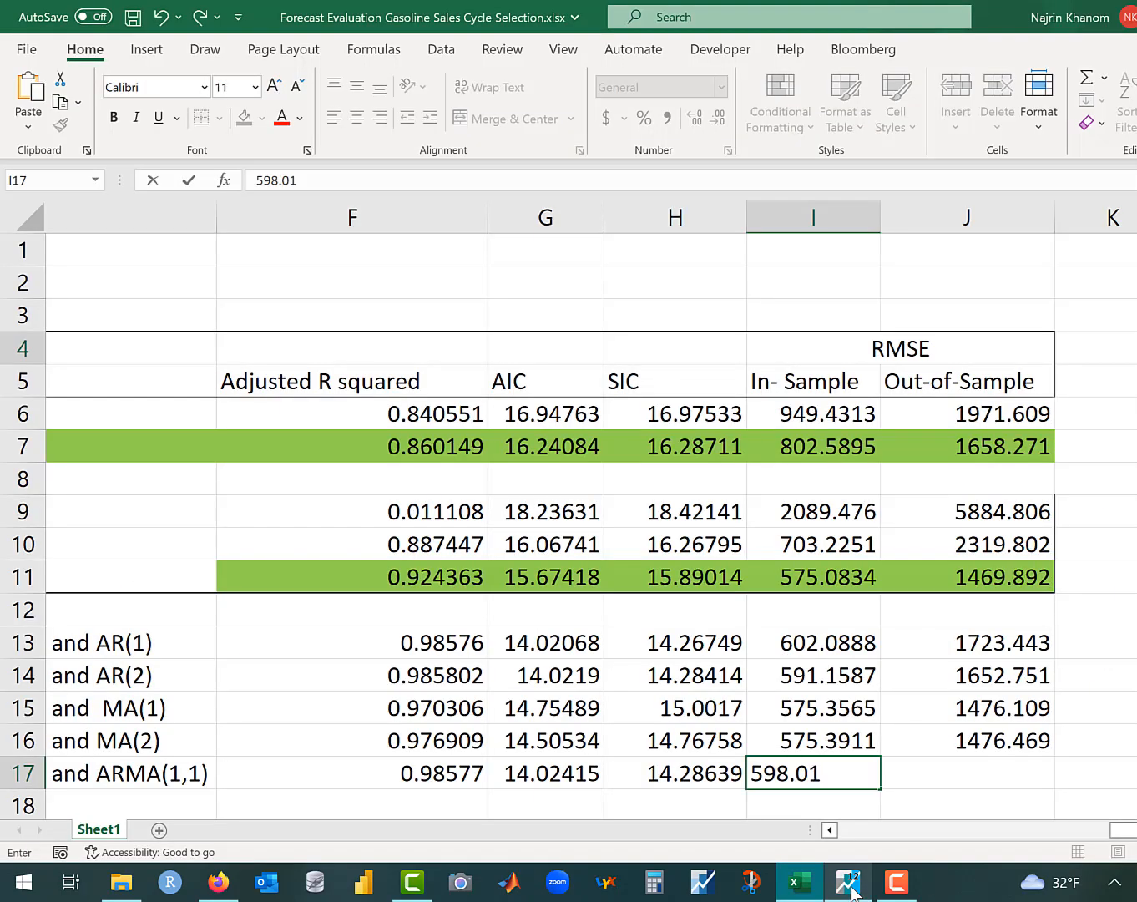
pyautogui.write('06')
pyautogui.click(799, 884)
pyautogui.click(847, 883)
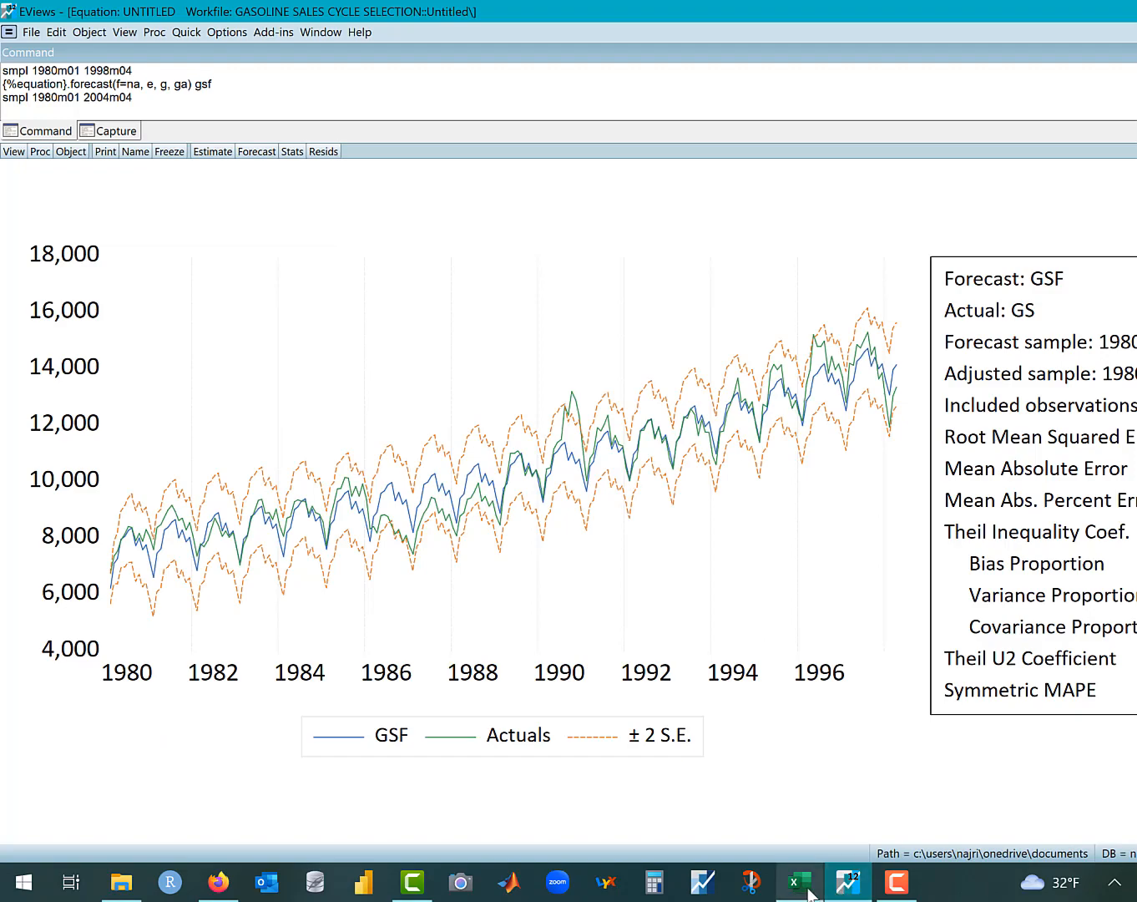
pyautogui.click(809, 890)
pyautogui.click(833, 773)
# - Copy the out-of-sample evaluation period 1998M05 2001M04 from cell B4
pyautogui.moveTo(977, 829); pyautogui.dragTo(439, 733)
pyautogui.click(669, 317)
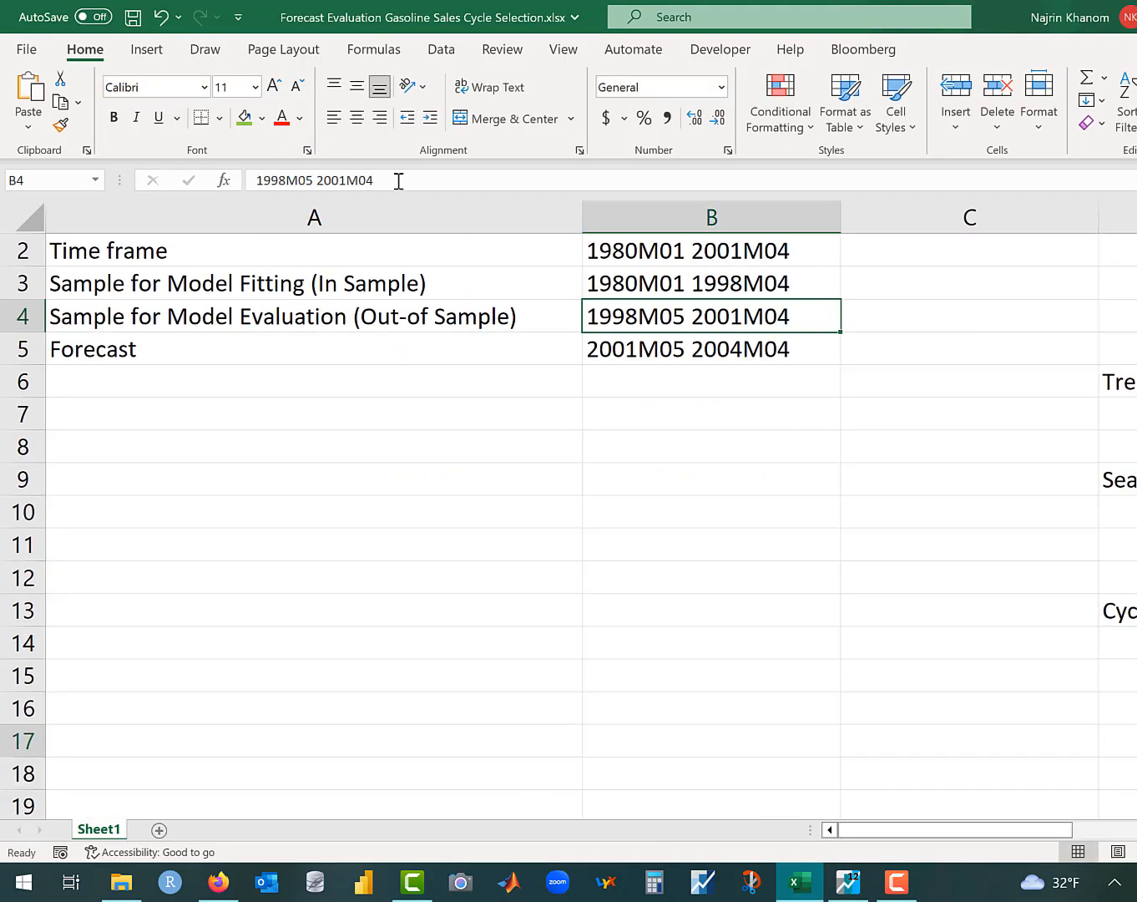
pyautogui.moveTo(398, 181); pyautogui.dragTo(243, 182)
pyautogui.hotkey('ctrl', 'c')
# - Forecast the ARMA(1,1) equation in EViews over the copied 1998M05 2001M04 sample, without inserting actuals, graphing the forecast with actuals
pyautogui.click(848, 882)
pyautogui.click(257, 152)
pyautogui.moveTo(591, 508); pyautogui.dragTo(424, 495)
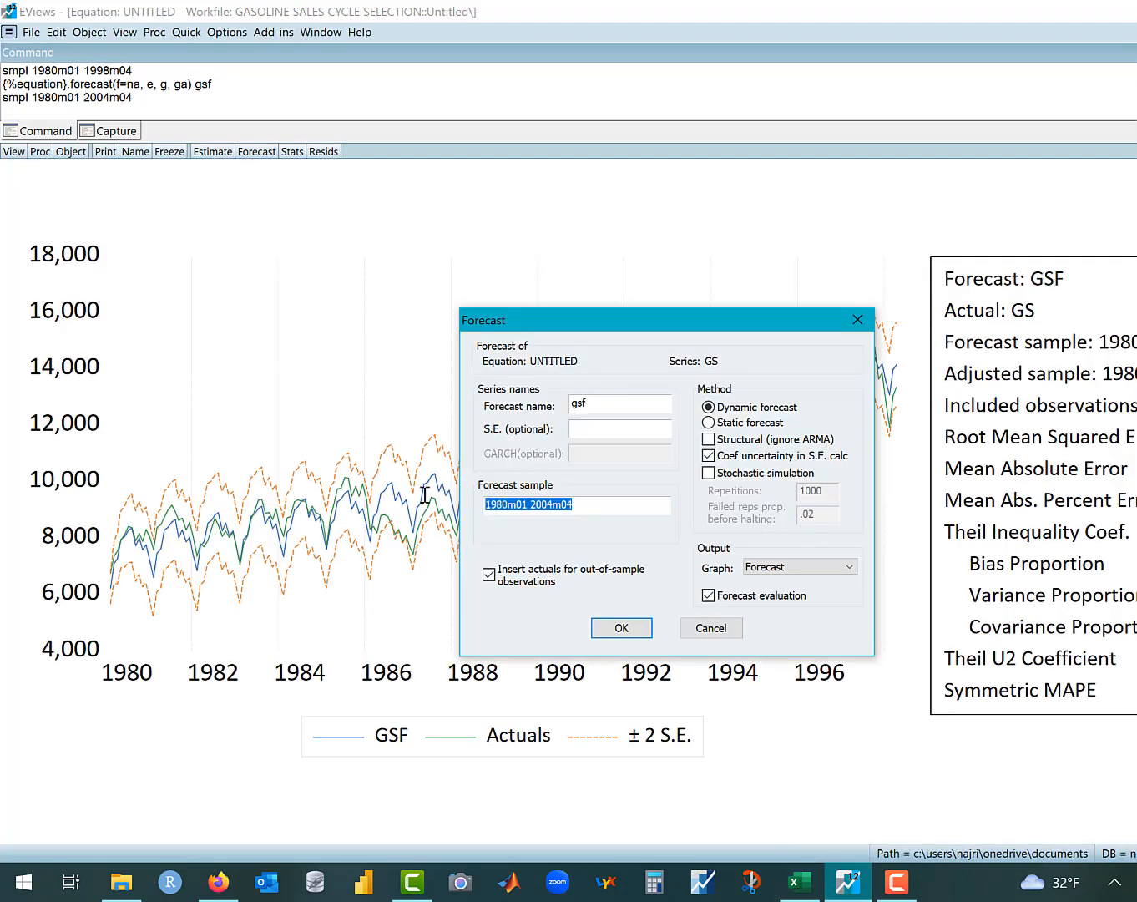
pyautogui.hotkey('ctrl', 'v')
pyautogui.click(488, 575)
pyautogui.click(800, 567)
pyautogui.click(772, 607)
pyautogui.click(622, 630)
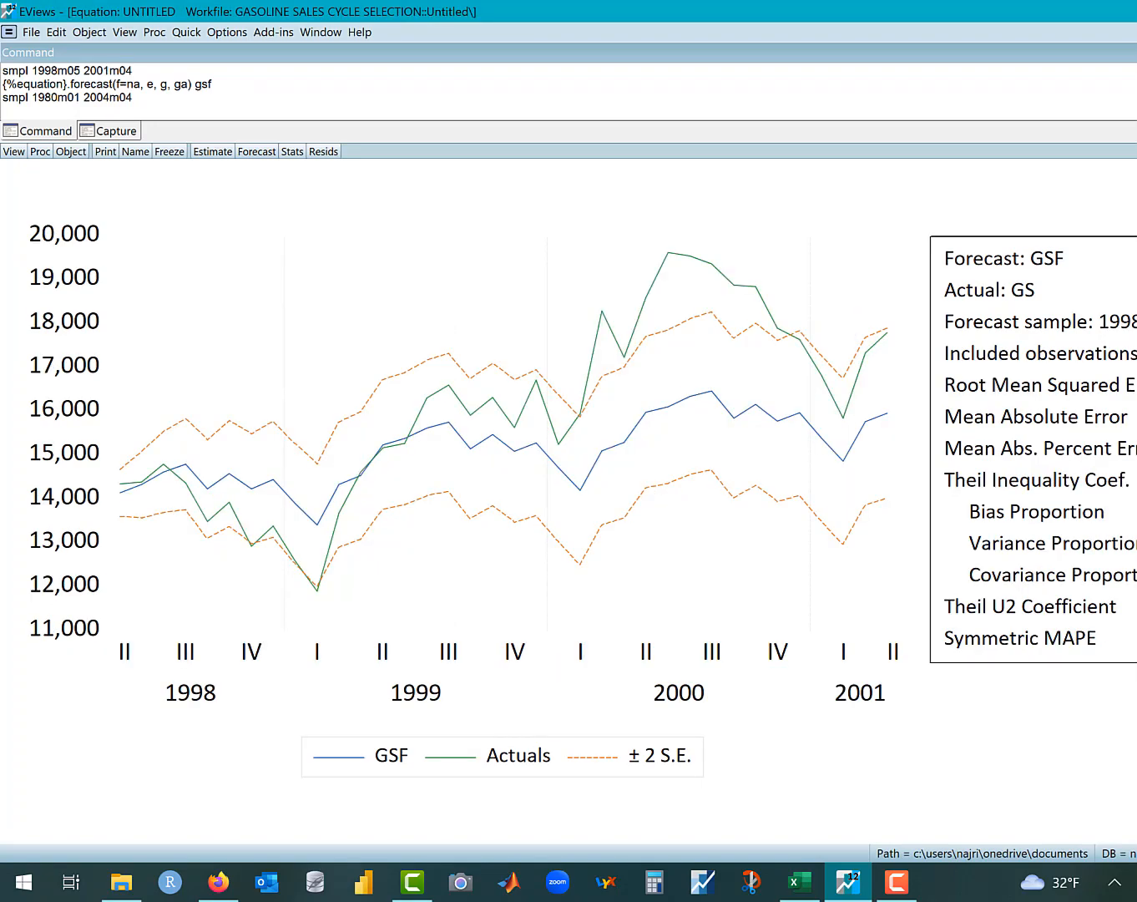
# - Copy the root mean squared error from the forecast evaluation and record 1675.981 as the ARMA(1,1) out-of-sample RMSE in Excel cell J17
pyautogui.doubleClick(1128, 434)
pyautogui.click(673, 446)
pyautogui.moveTo(637, 440); pyautogui.dragTo(702, 444)
pyautogui.hotkey('ctrl', 'c')
pyautogui.click(713, 646)
pyautogui.click(799, 883)
pyautogui.hscroll(1, 1015, 655)
pyautogui.click(1113, 746)
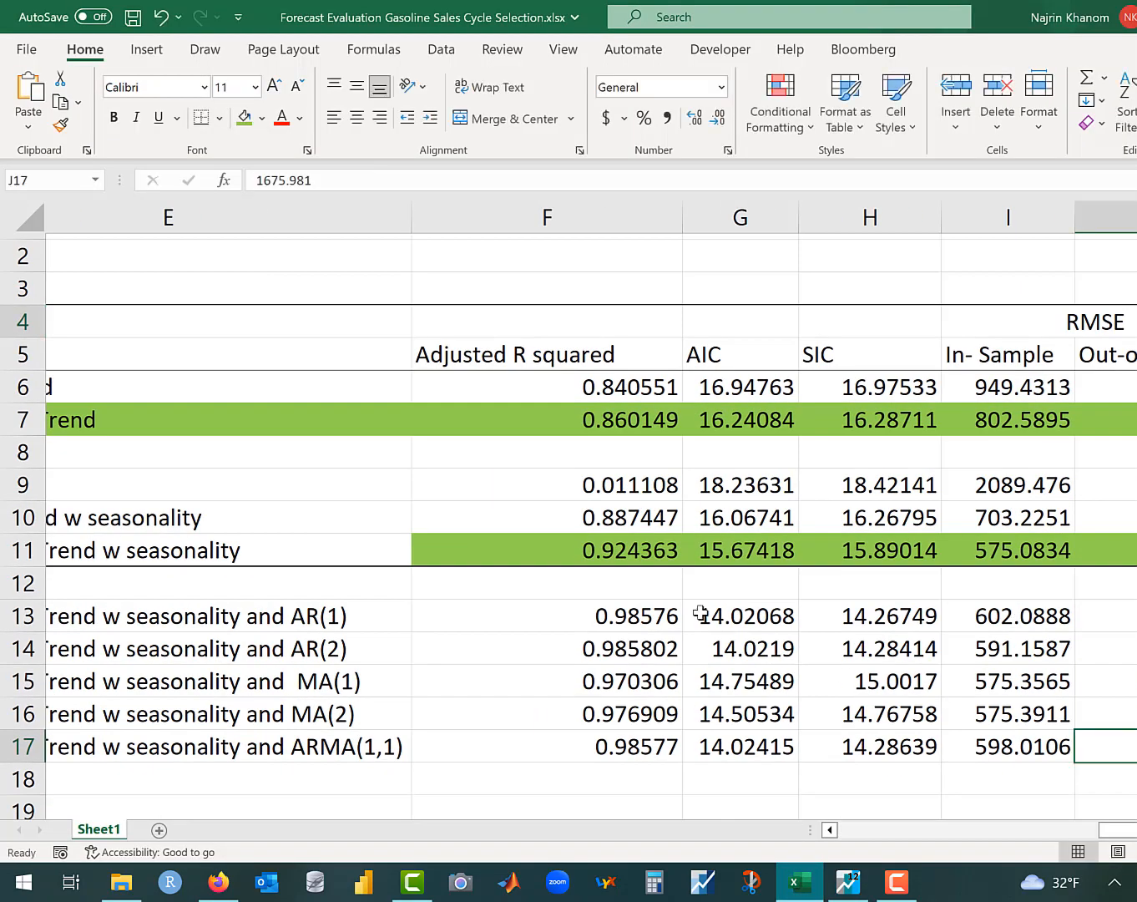
pyautogui.click(670, 612)
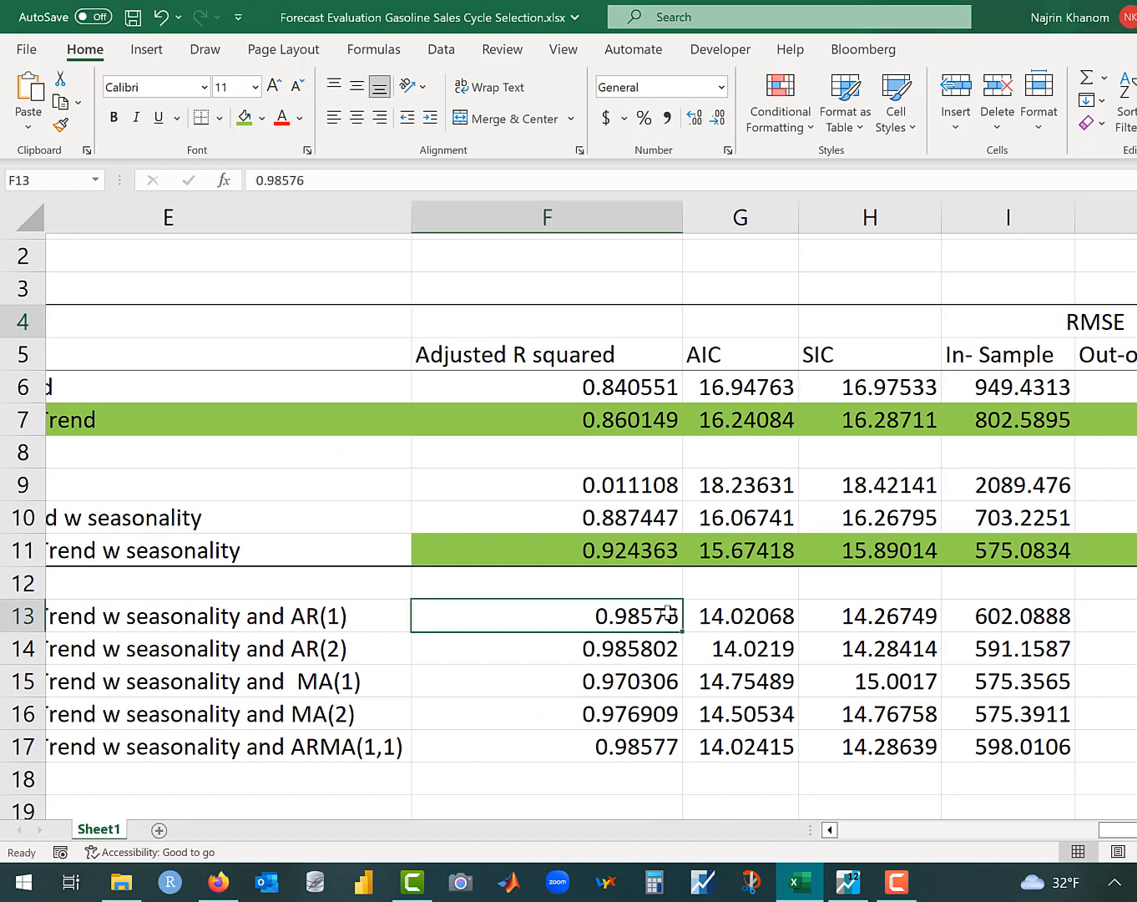
pyautogui.click(657, 739)
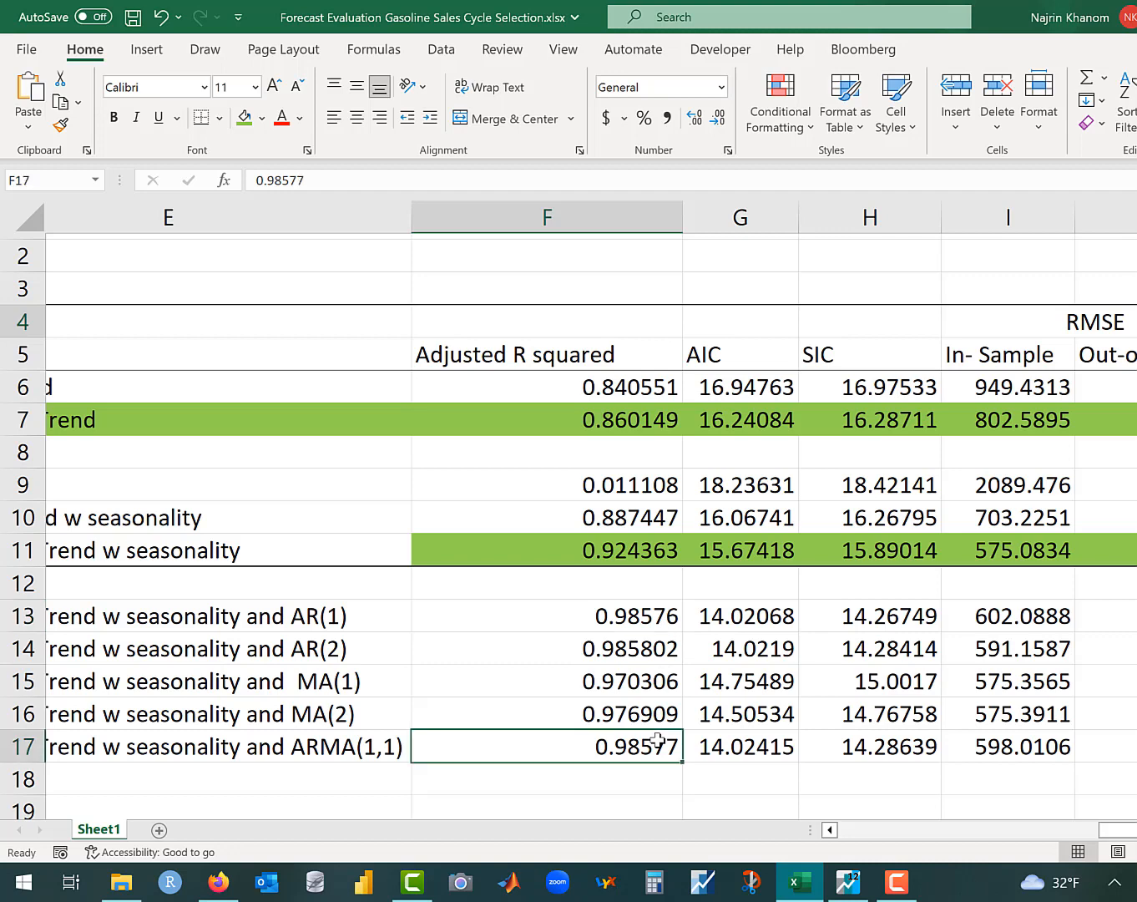
pyautogui.click(244, 117)
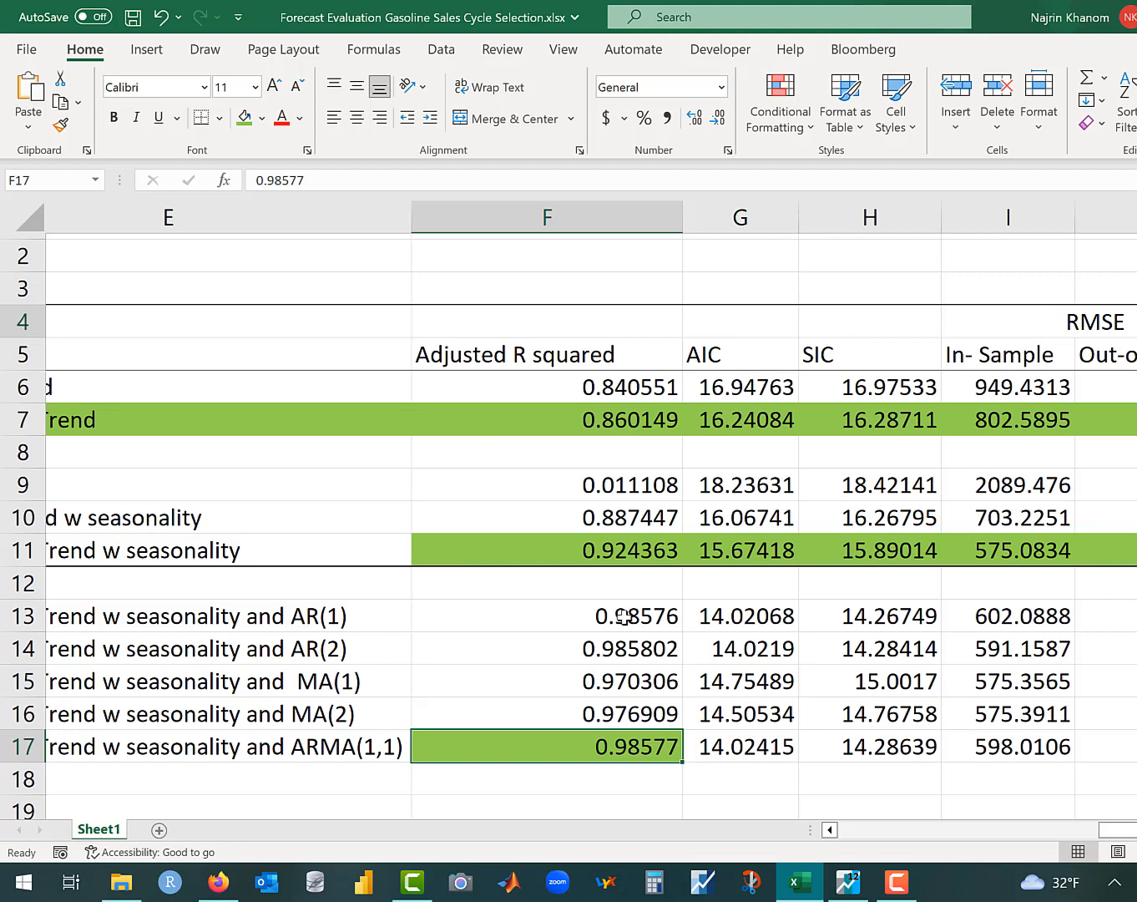
pyautogui.hotkey('ctrl', 'z')
# - Fill the best fit statistics green: the AR(2) model's adjusted R squared and the AR(1) model's AIC and SIC
pyautogui.click(626, 642)
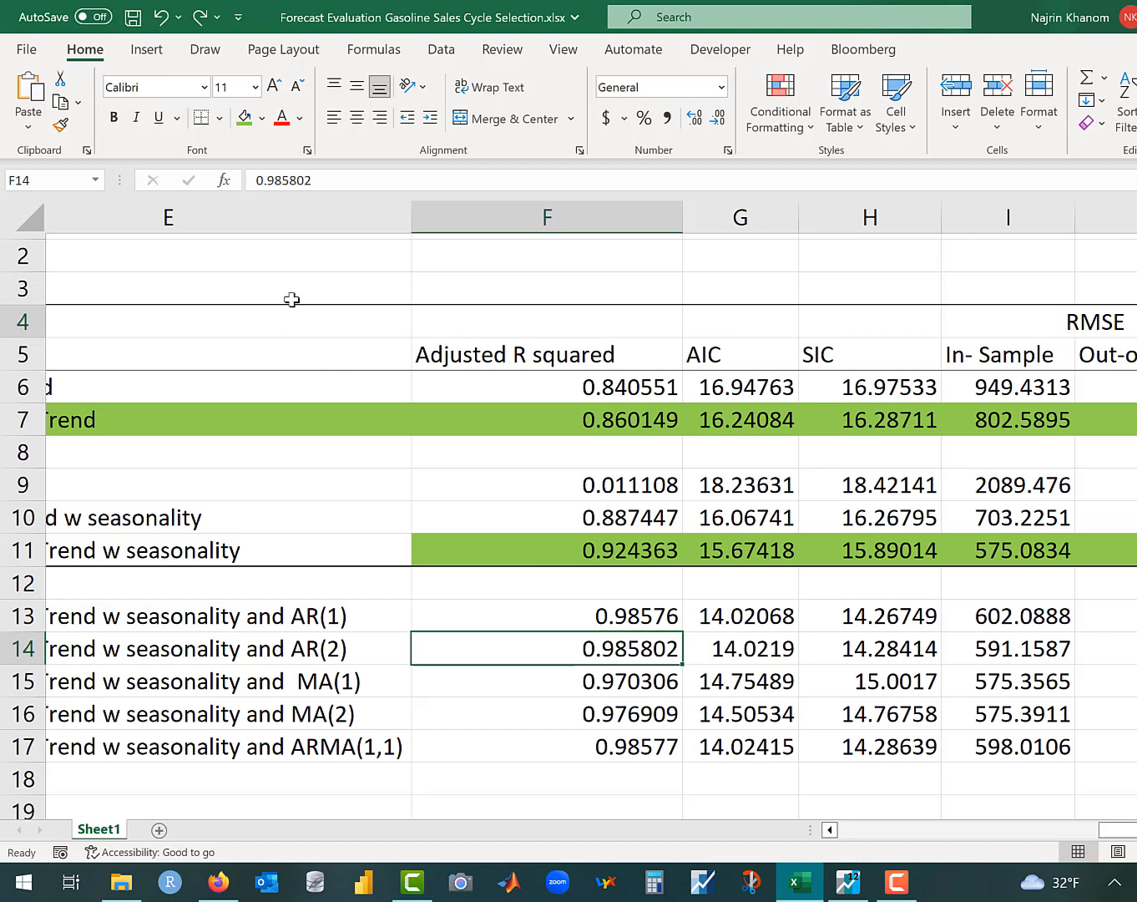
pyautogui.click(243, 116)
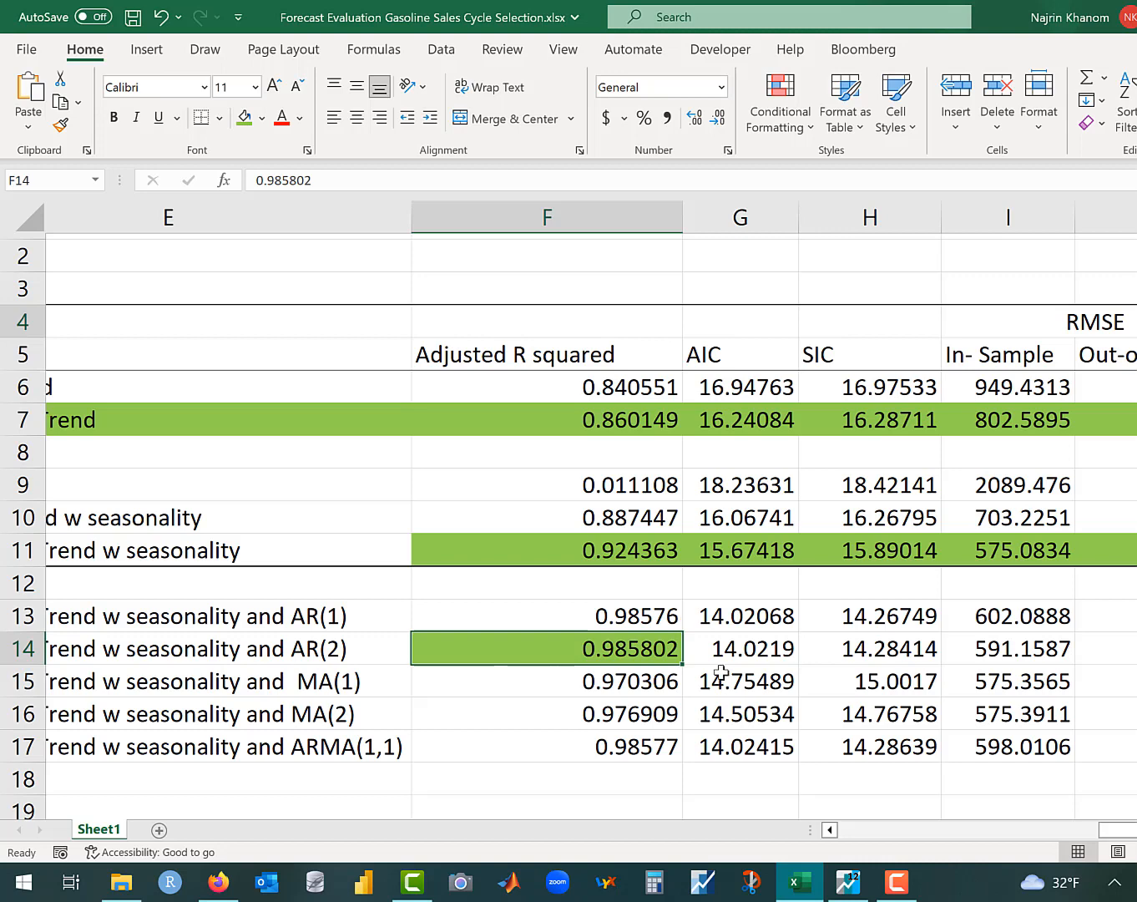
pyautogui.click(720, 623)
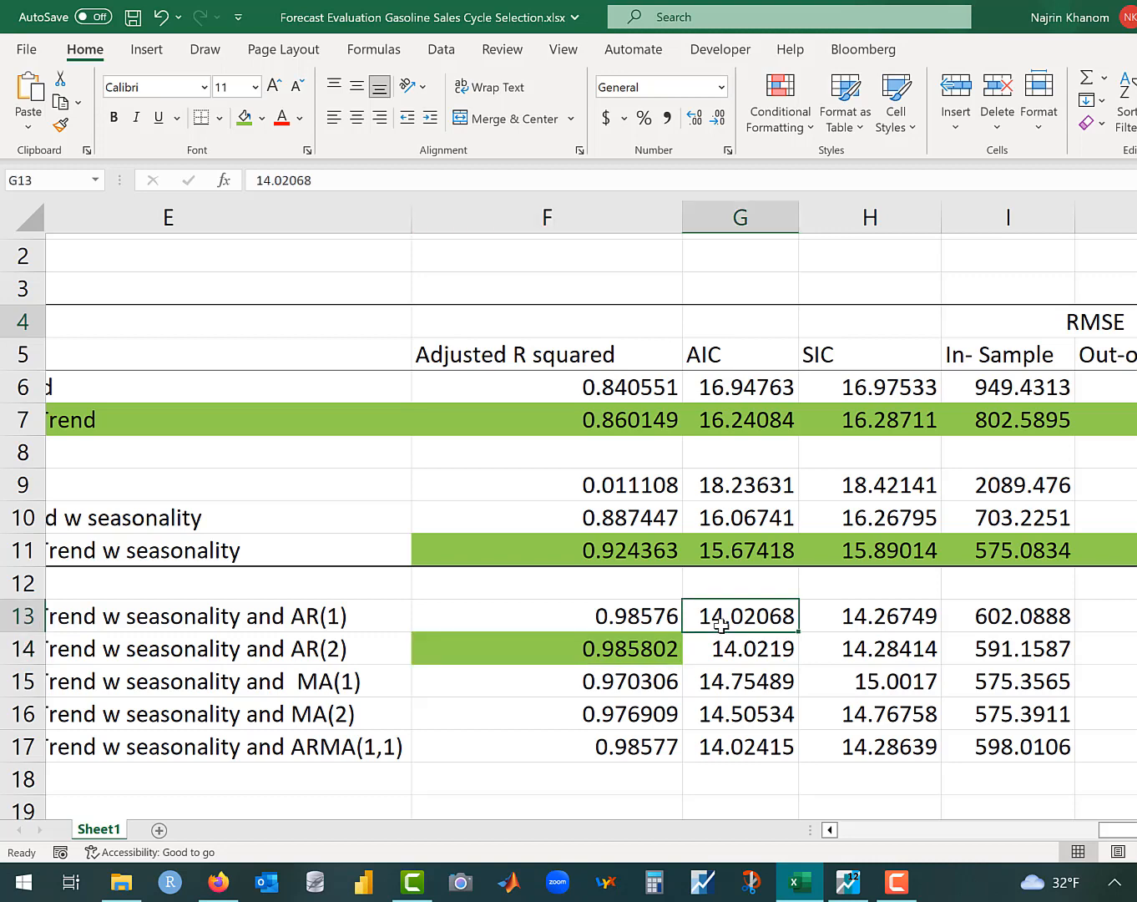
pyautogui.click(241, 118)
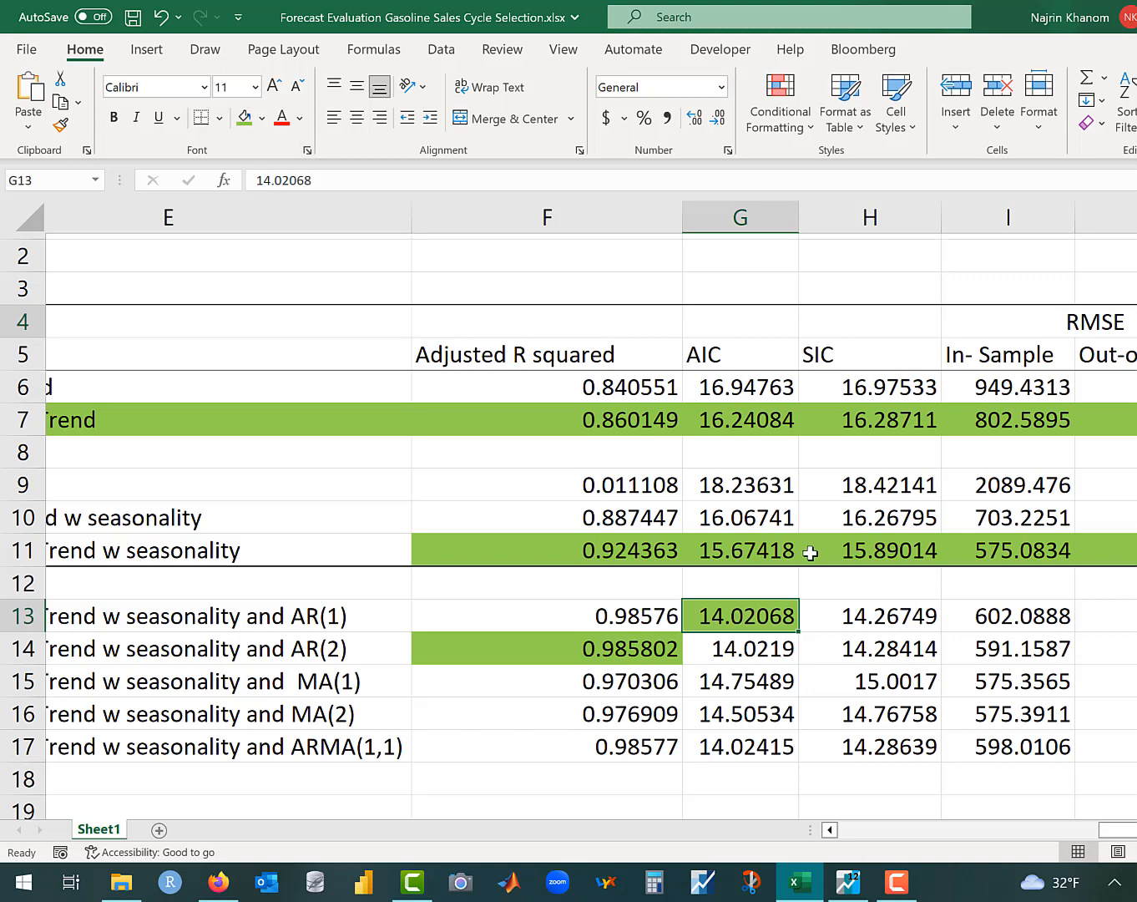
pyautogui.click(848, 616)
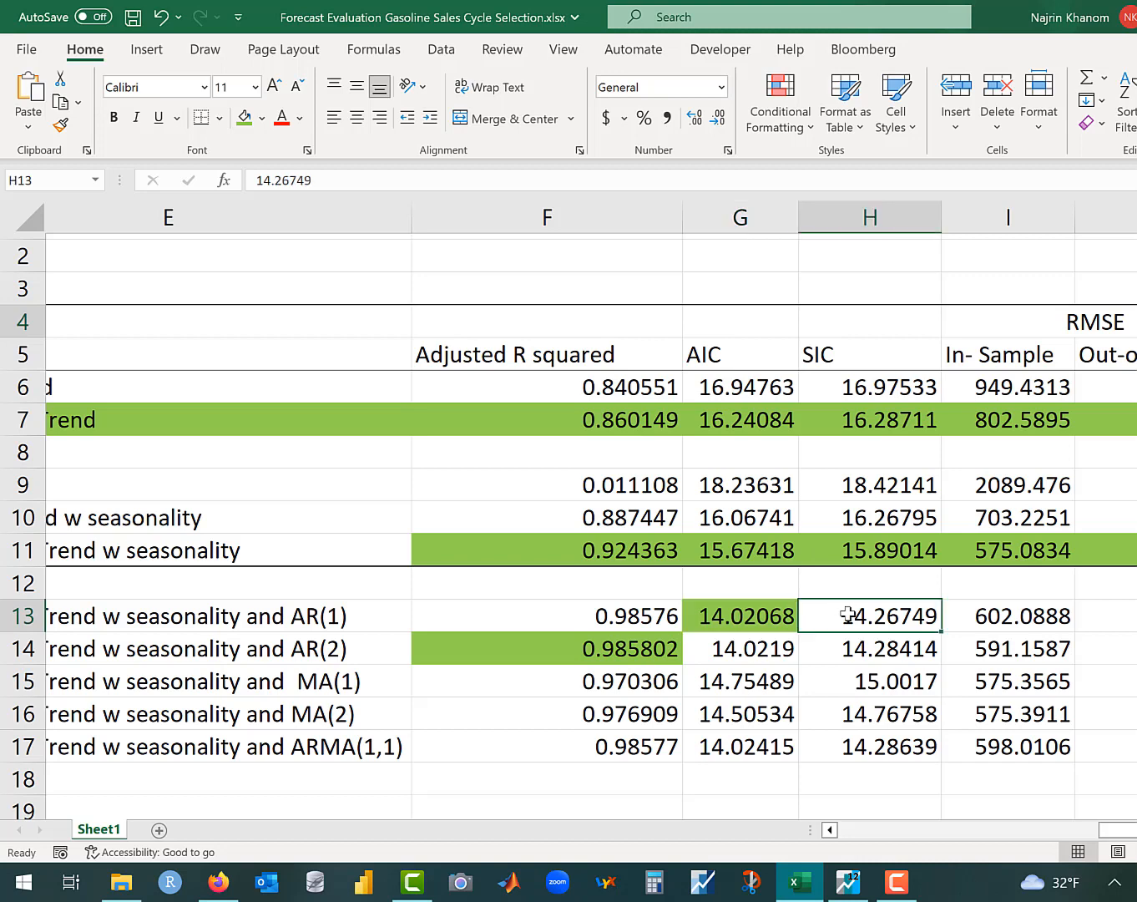
pyautogui.click(244, 117)
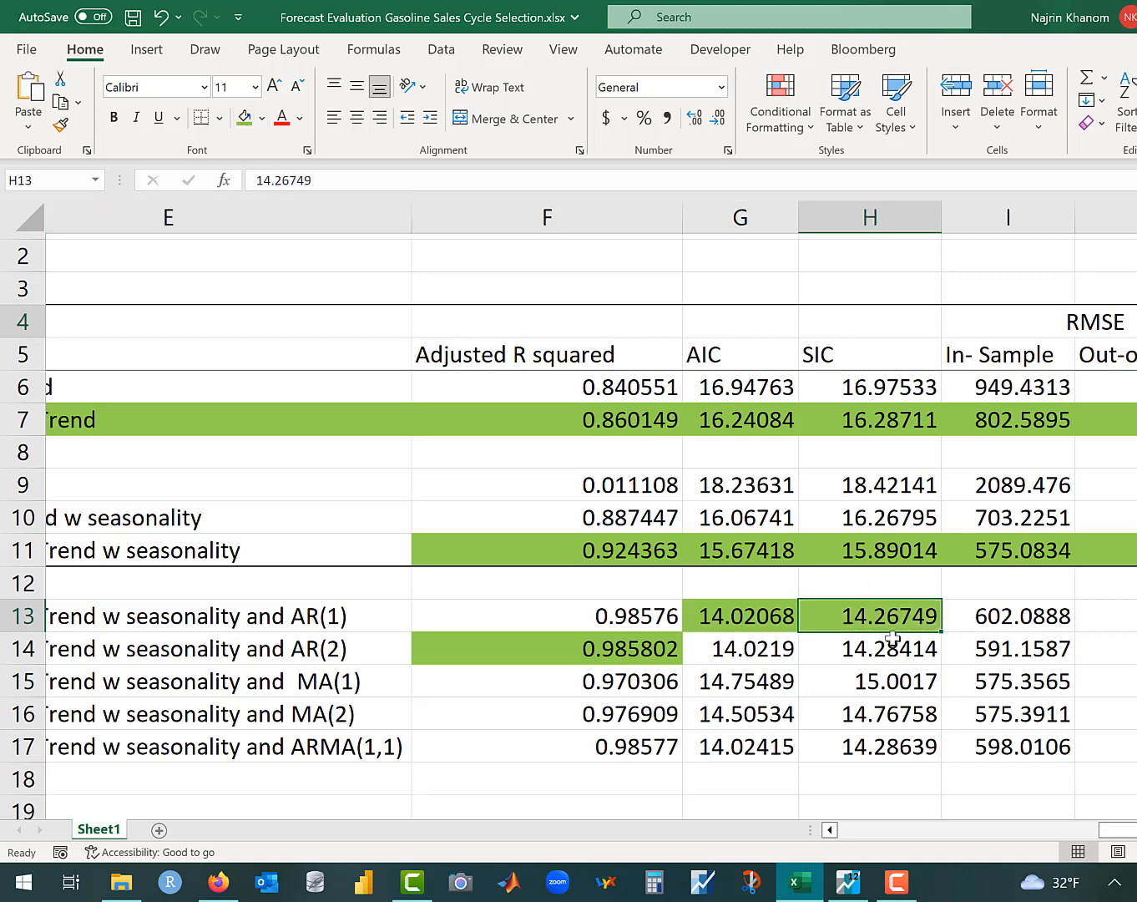
# - Fill the MA(1) model's in-sample and out-of-sample RMSE cells, I15 and J15, with green
pyautogui.click(1016, 687)
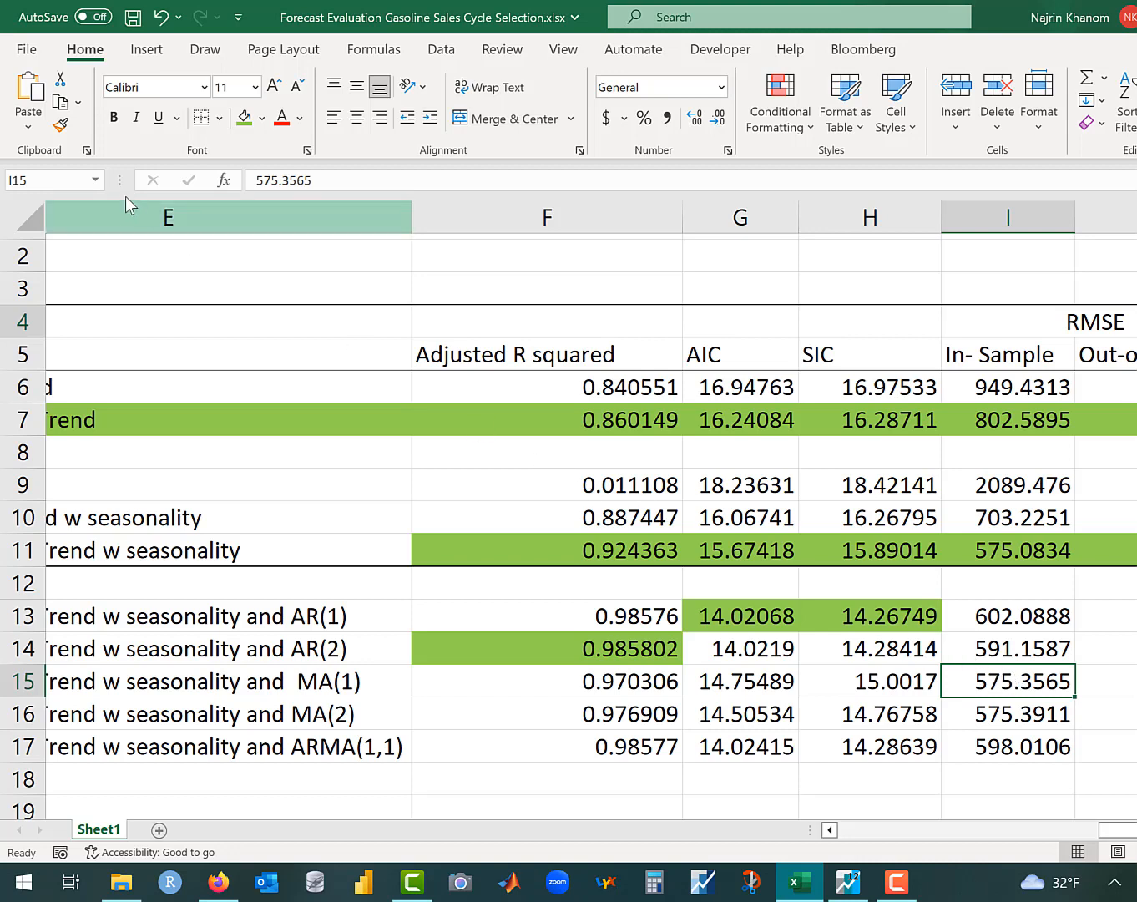
pyautogui.click(241, 121)
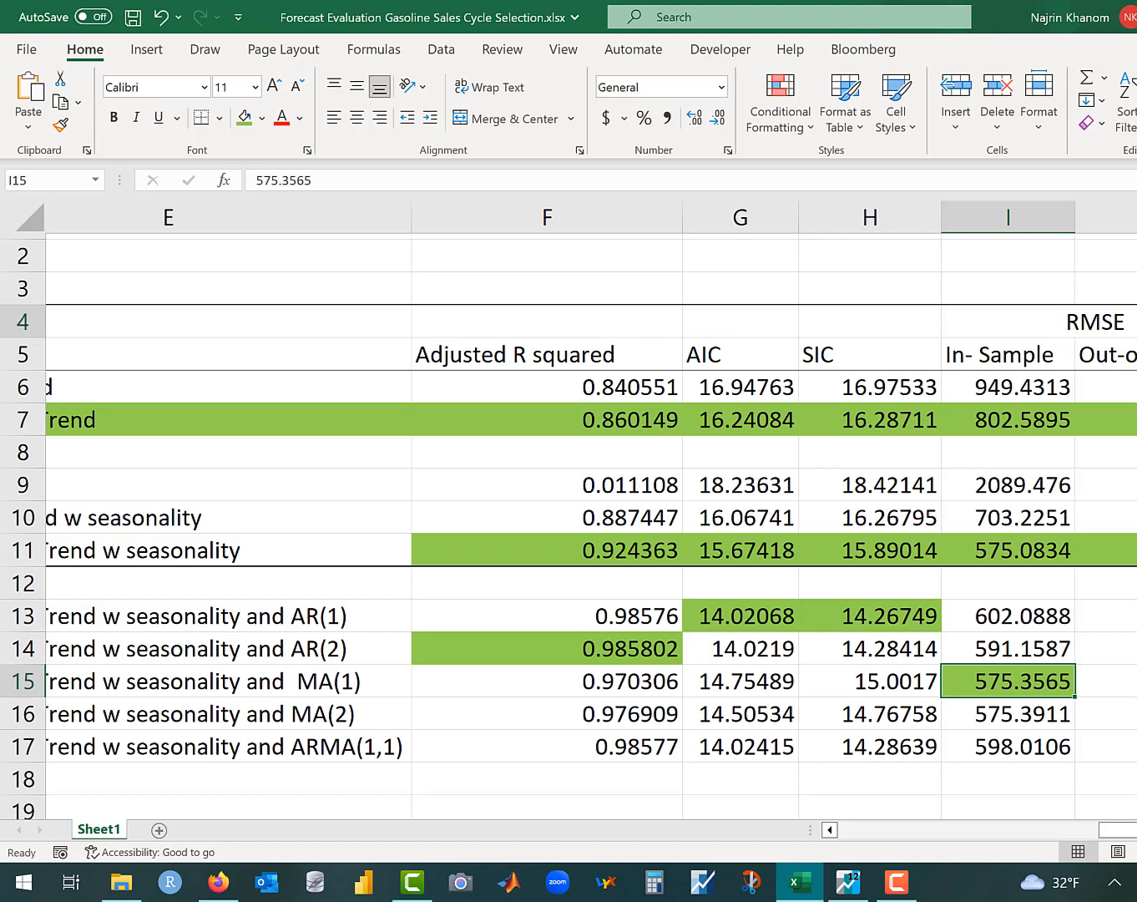
pyautogui.press('Right')
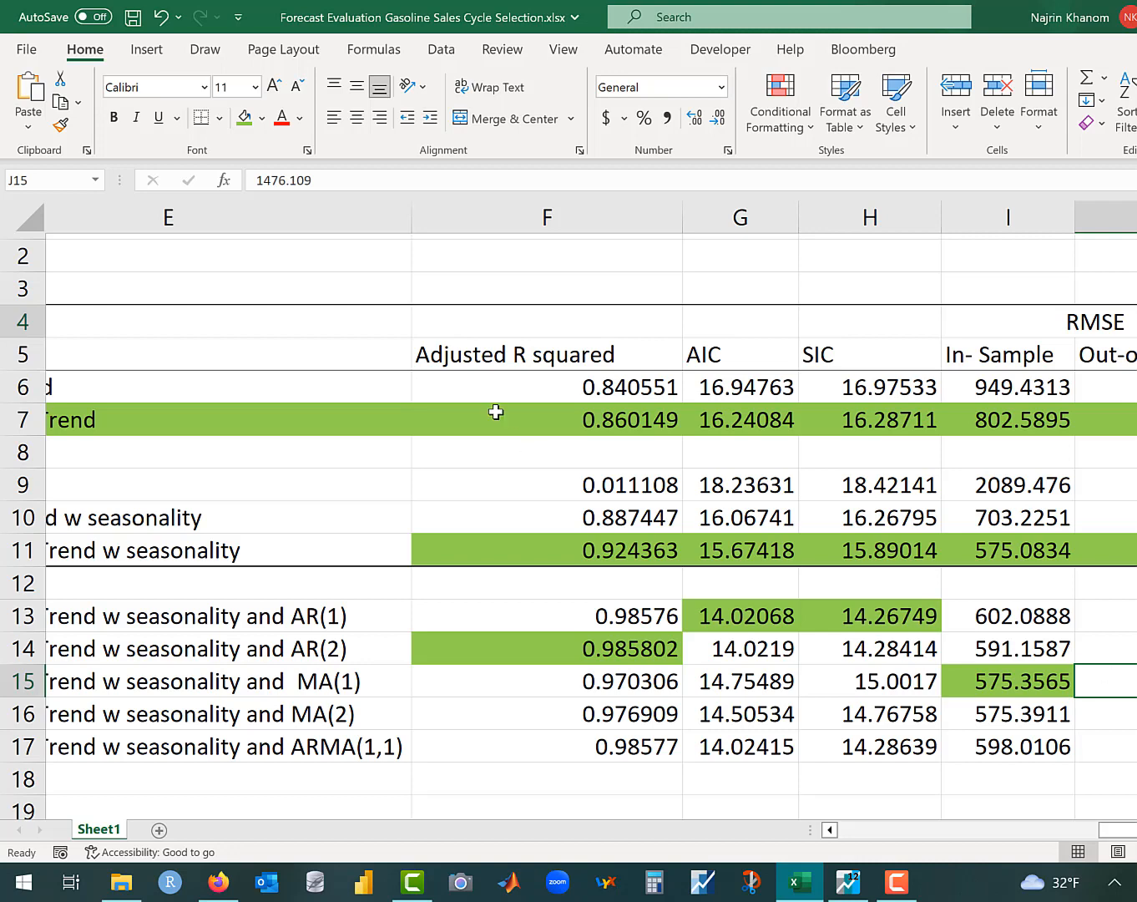
pyautogui.click(243, 118)
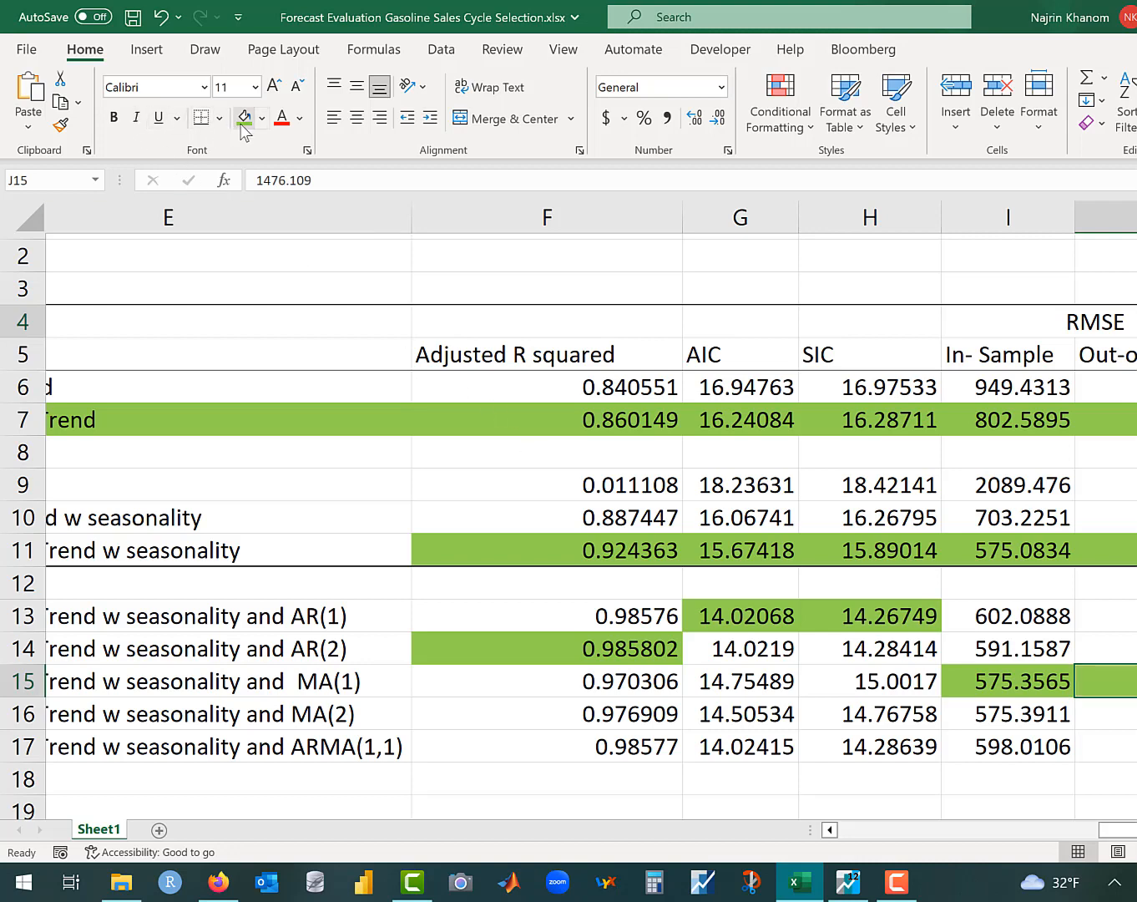
# - Compare the AR(1) and MA(1) models' adjusted R squared, AIC, SIC and in-sample and out-of-sample RMSEs in the Excel table
pyautogui.click(619, 612)
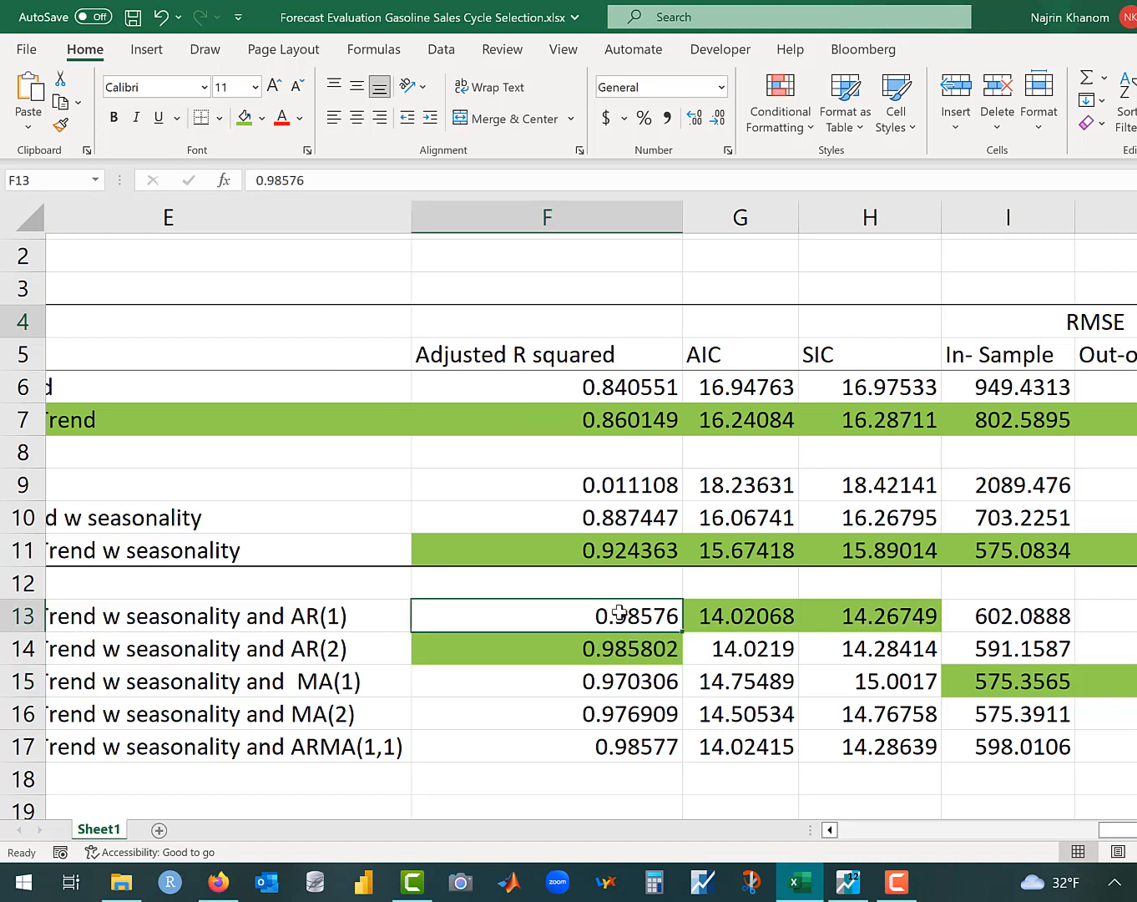
pyautogui.click(385, 617)
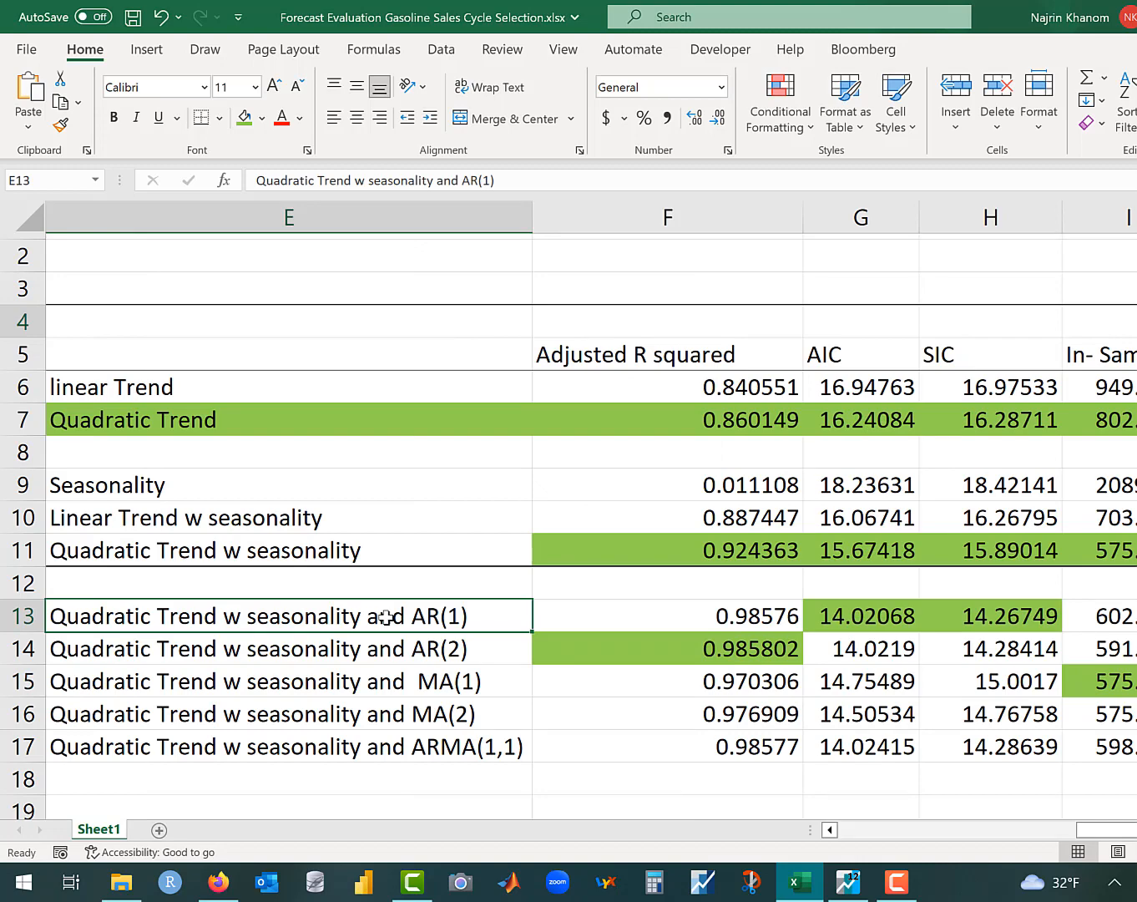
pyautogui.hscroll(3, 423, 677)
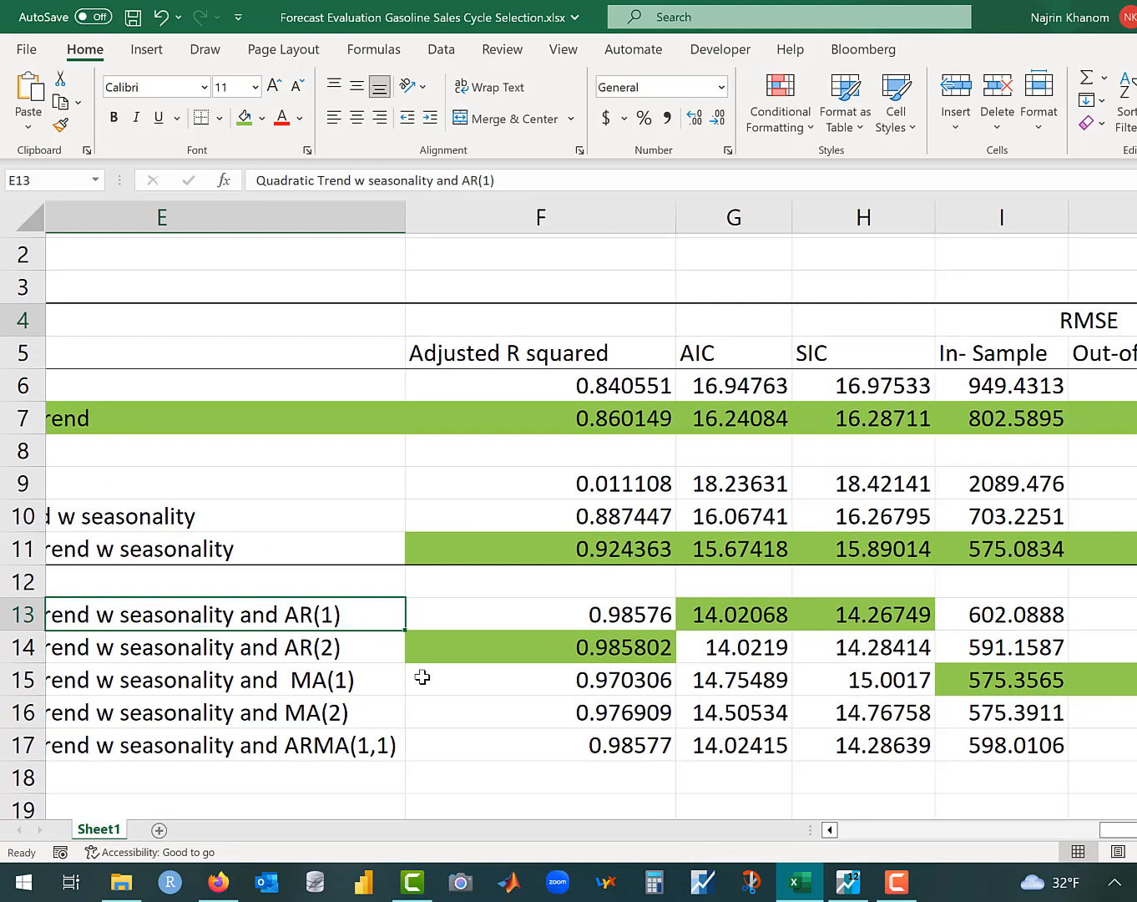
pyautogui.click(345, 681)
pyautogui.hscroll(2, 345, 681)
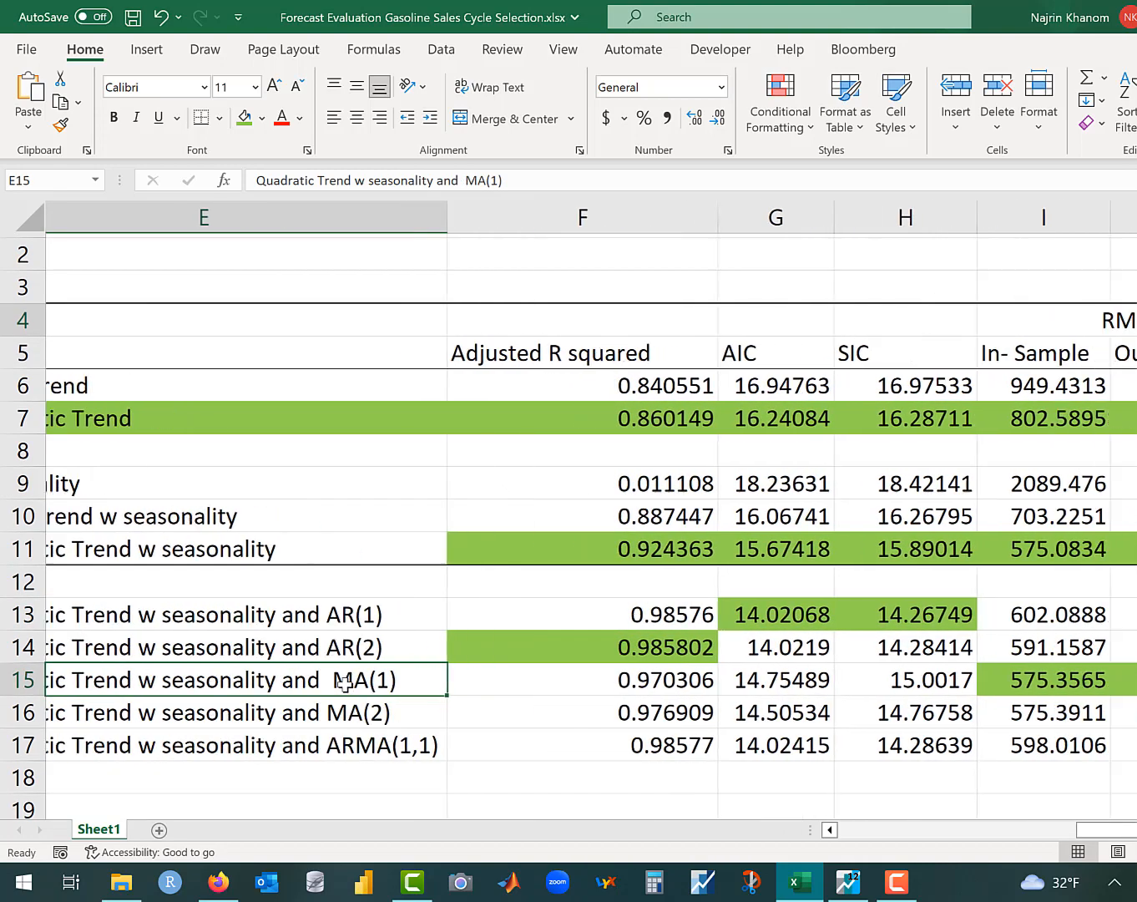
pyautogui.hscroll(2, 344, 683)
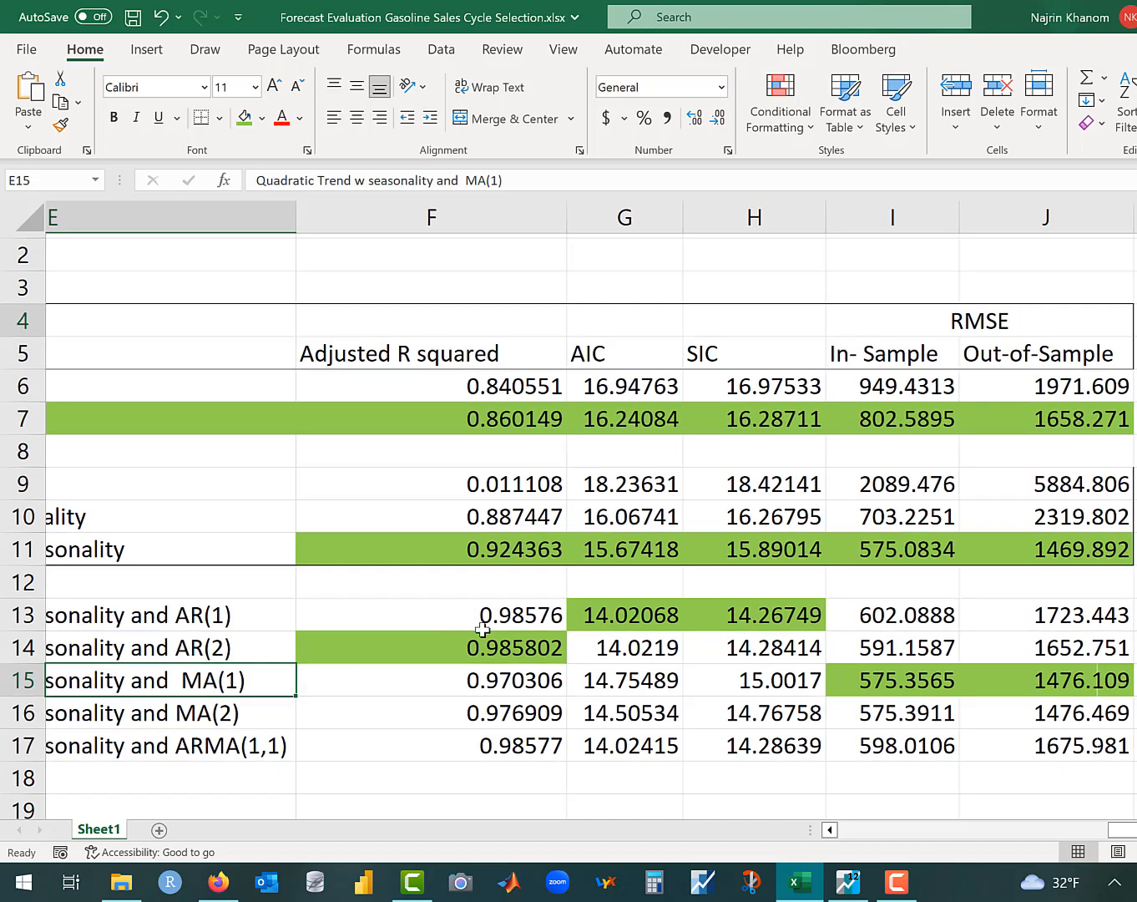
pyautogui.click(867, 678)
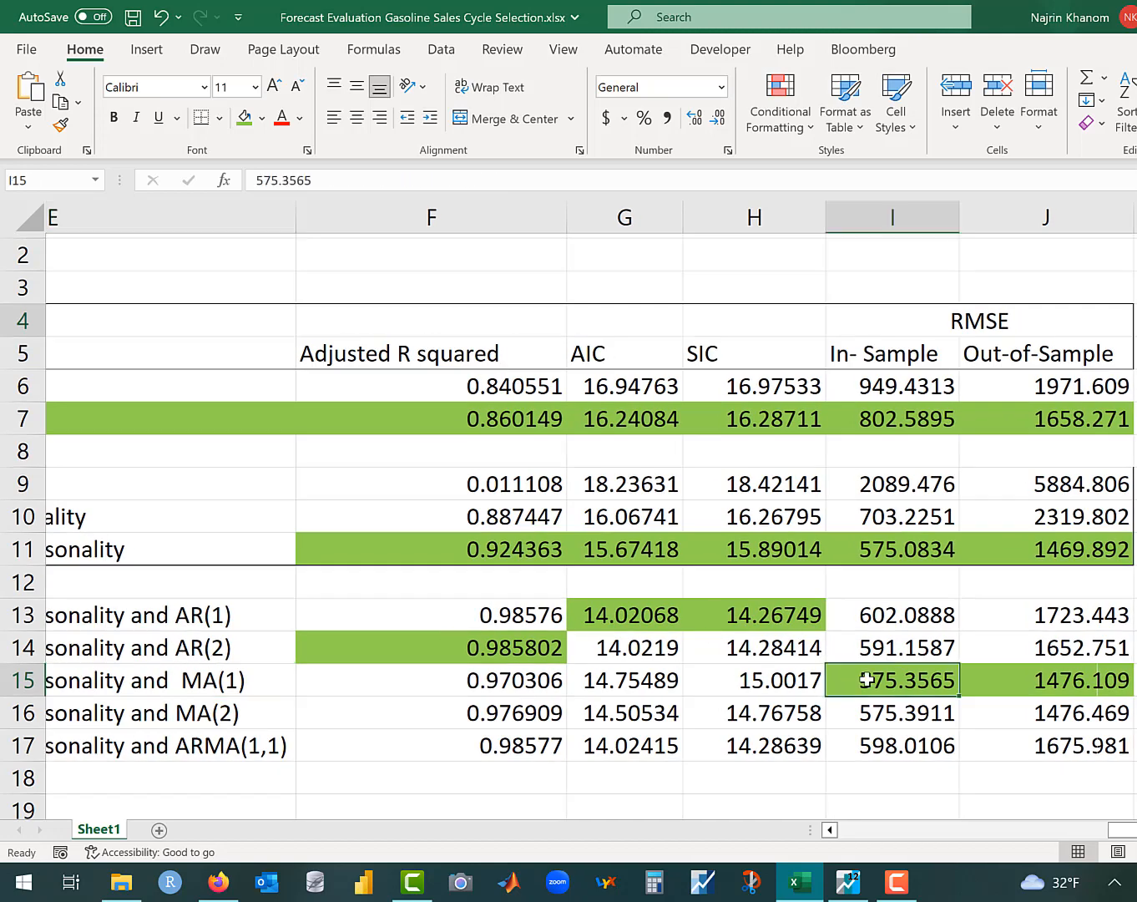
pyautogui.click(1032, 686)
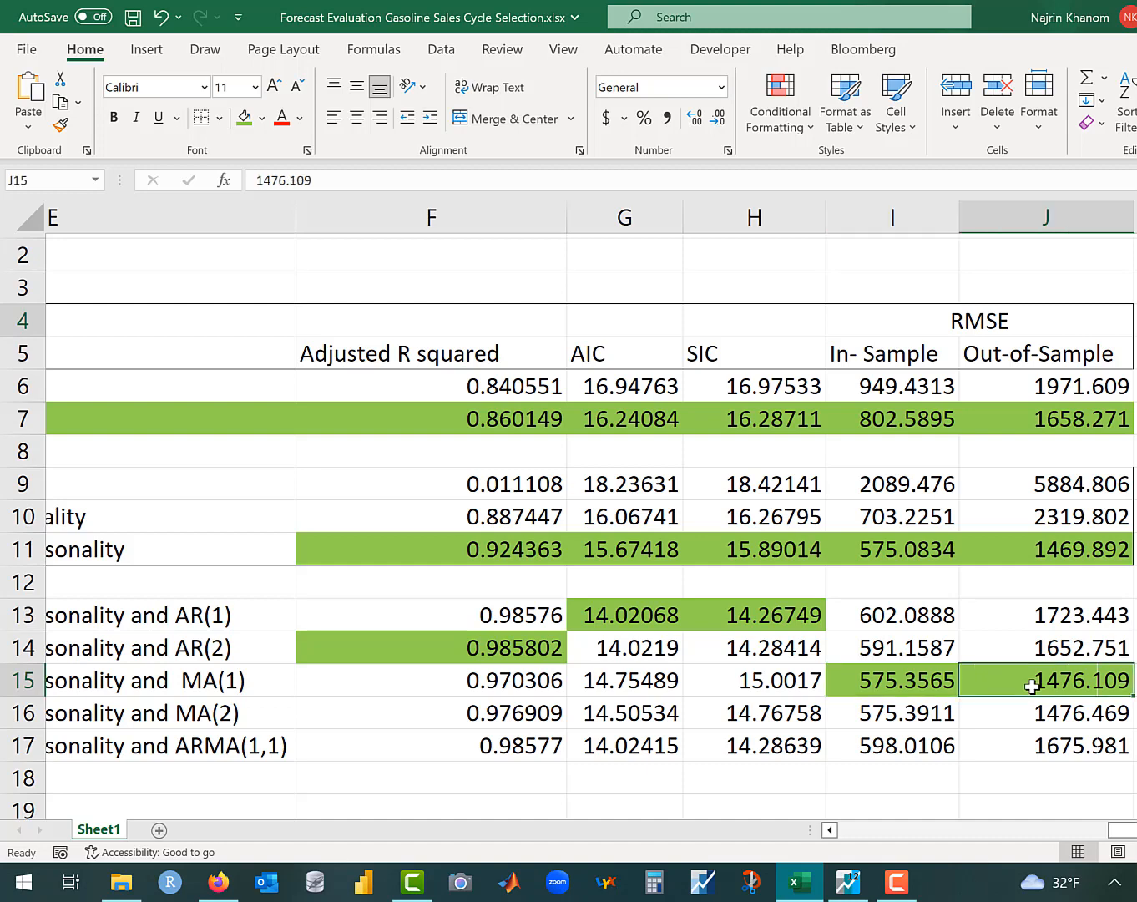
pyautogui.click(1021, 625)
pyautogui.click(1028, 684)
pyautogui.click(537, 625)
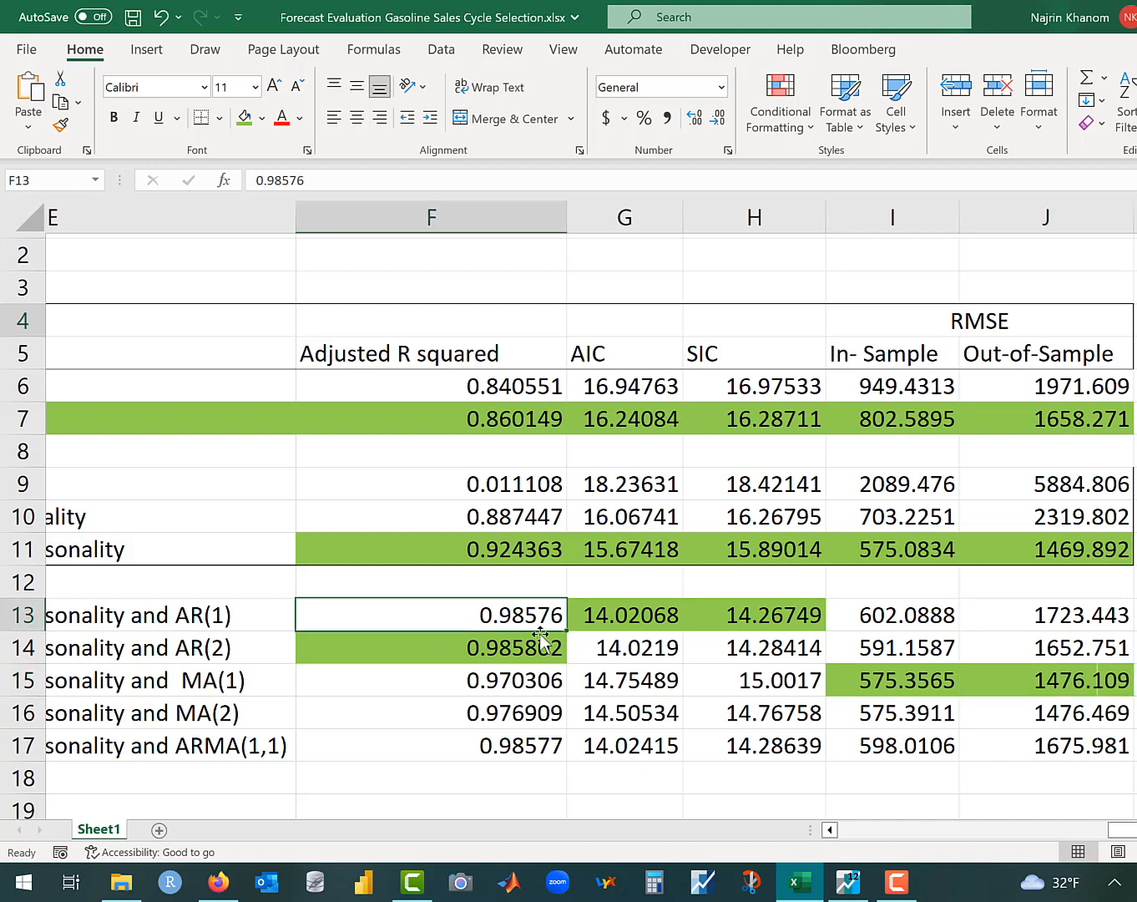
pyautogui.click(541, 677)
pyautogui.click(621, 673)
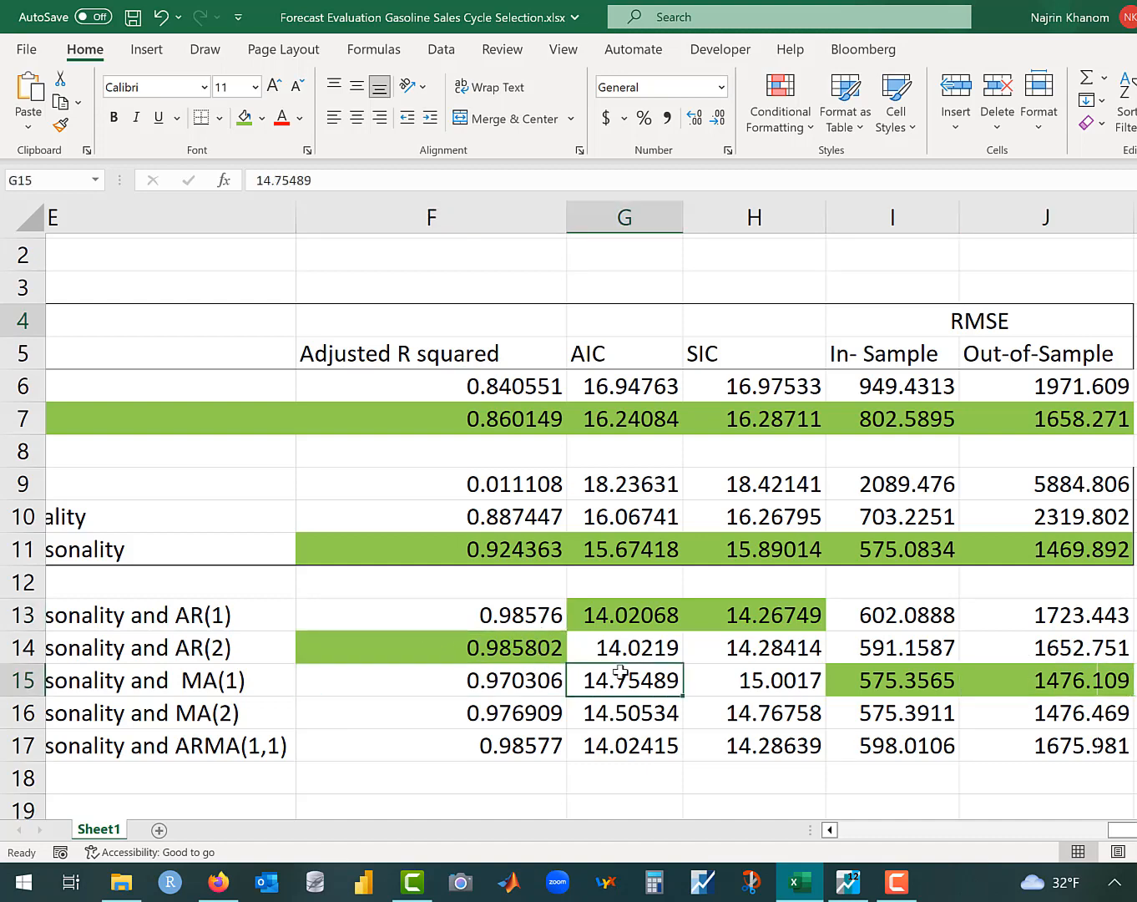
pyautogui.click(710, 688)
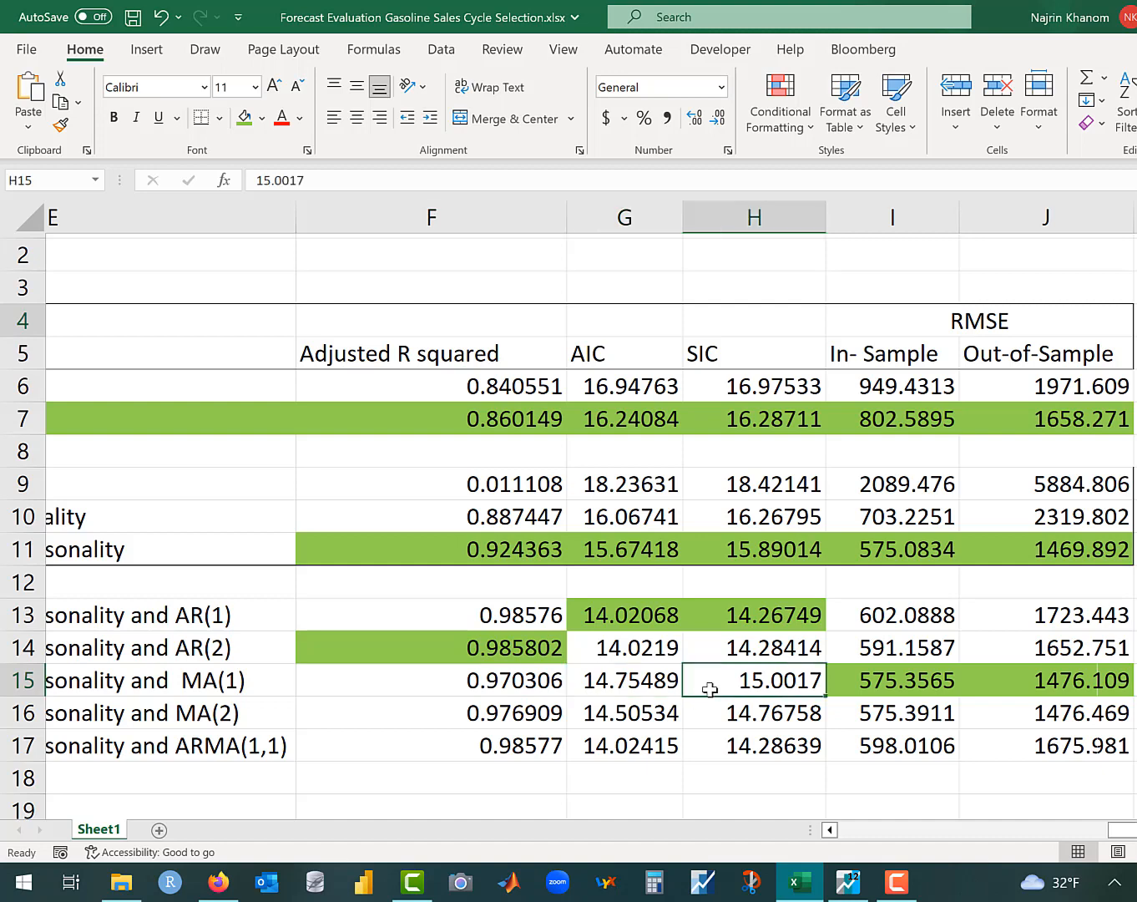
pyautogui.click(880, 687)
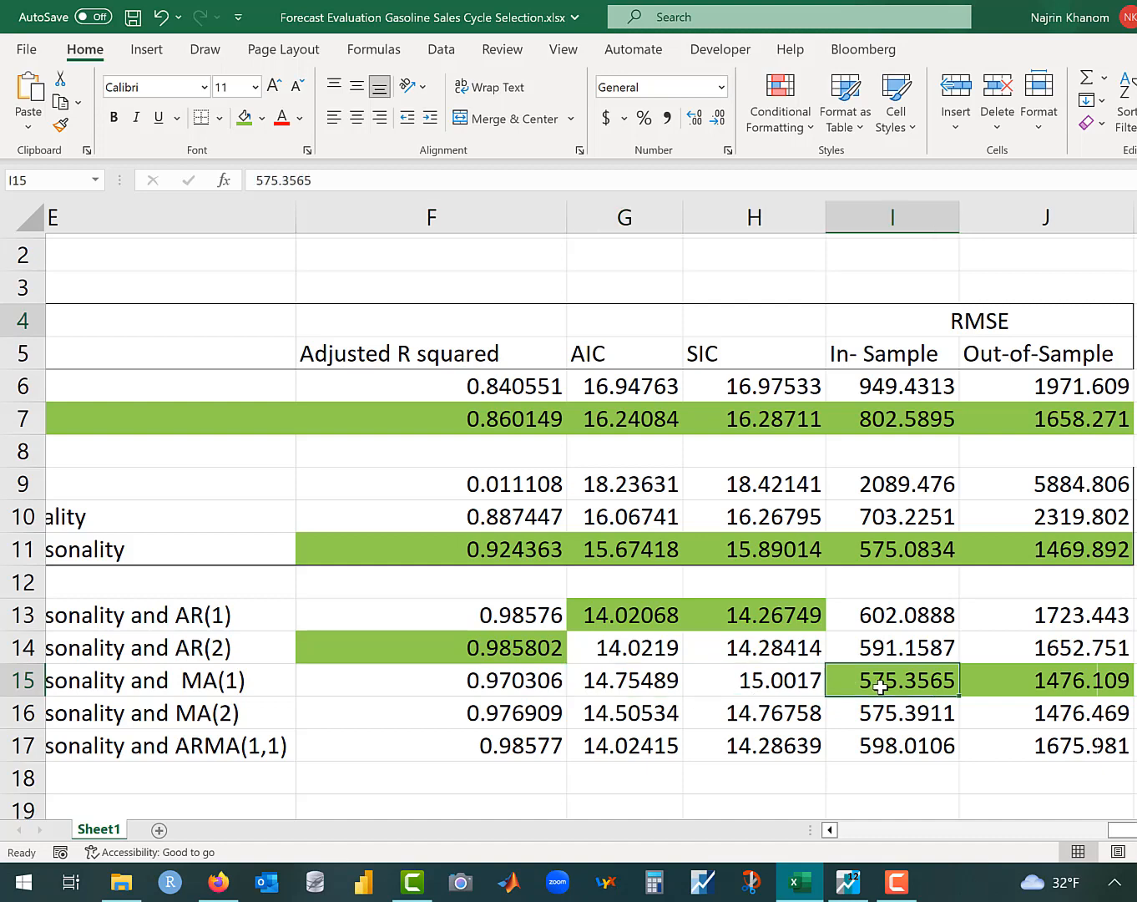
pyautogui.click(1033, 683)
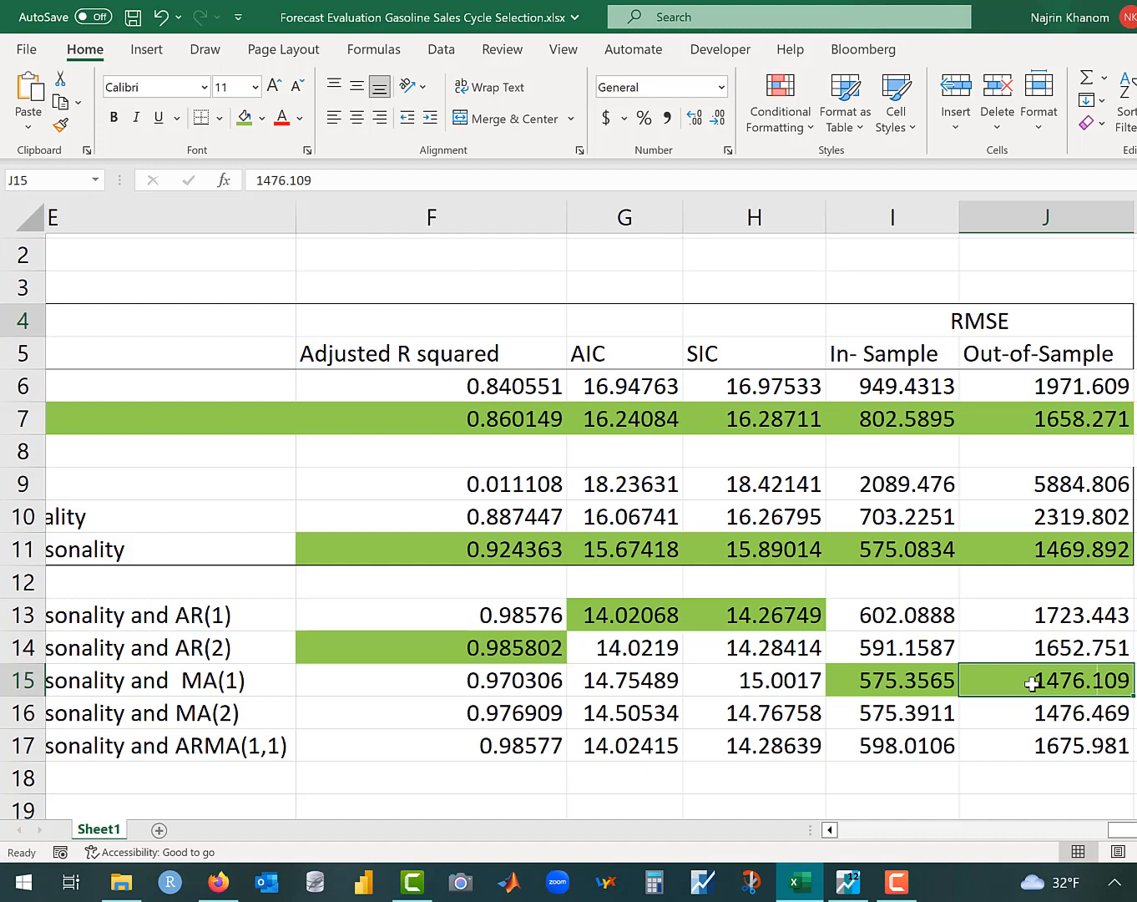
pyautogui.click(908, 680)
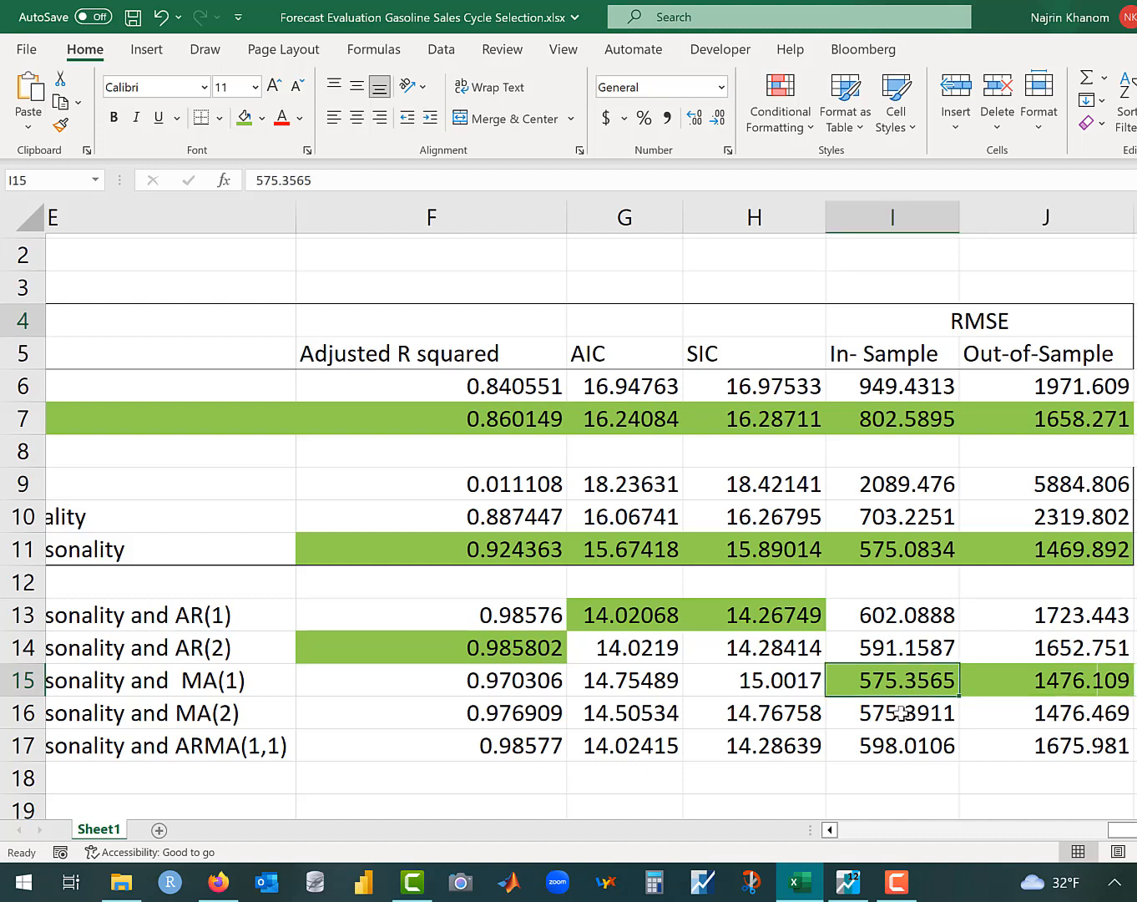
# - Switch to EViews and close the untitled ARMA(1,1) equation, saving it under the name arma11
pyautogui.moveTo(800, 888)
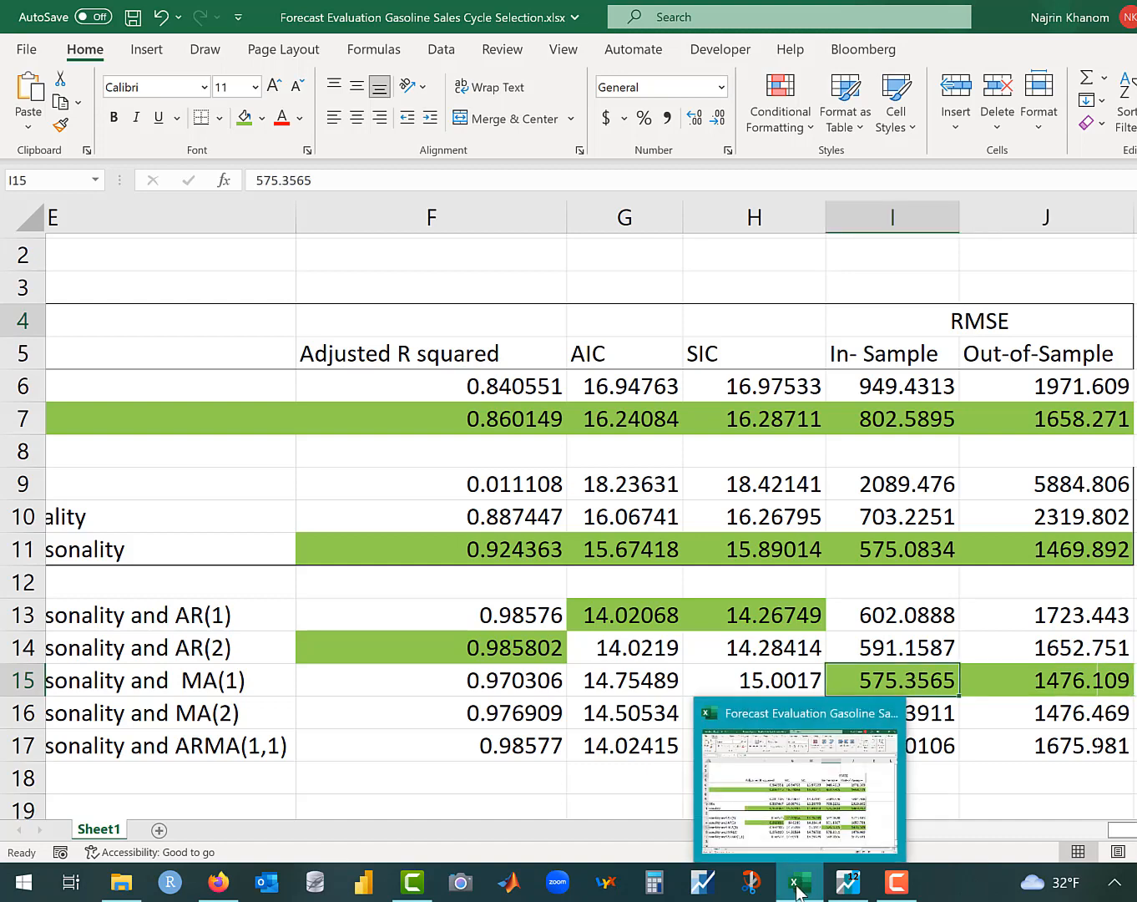
pyautogui.click(837, 888)
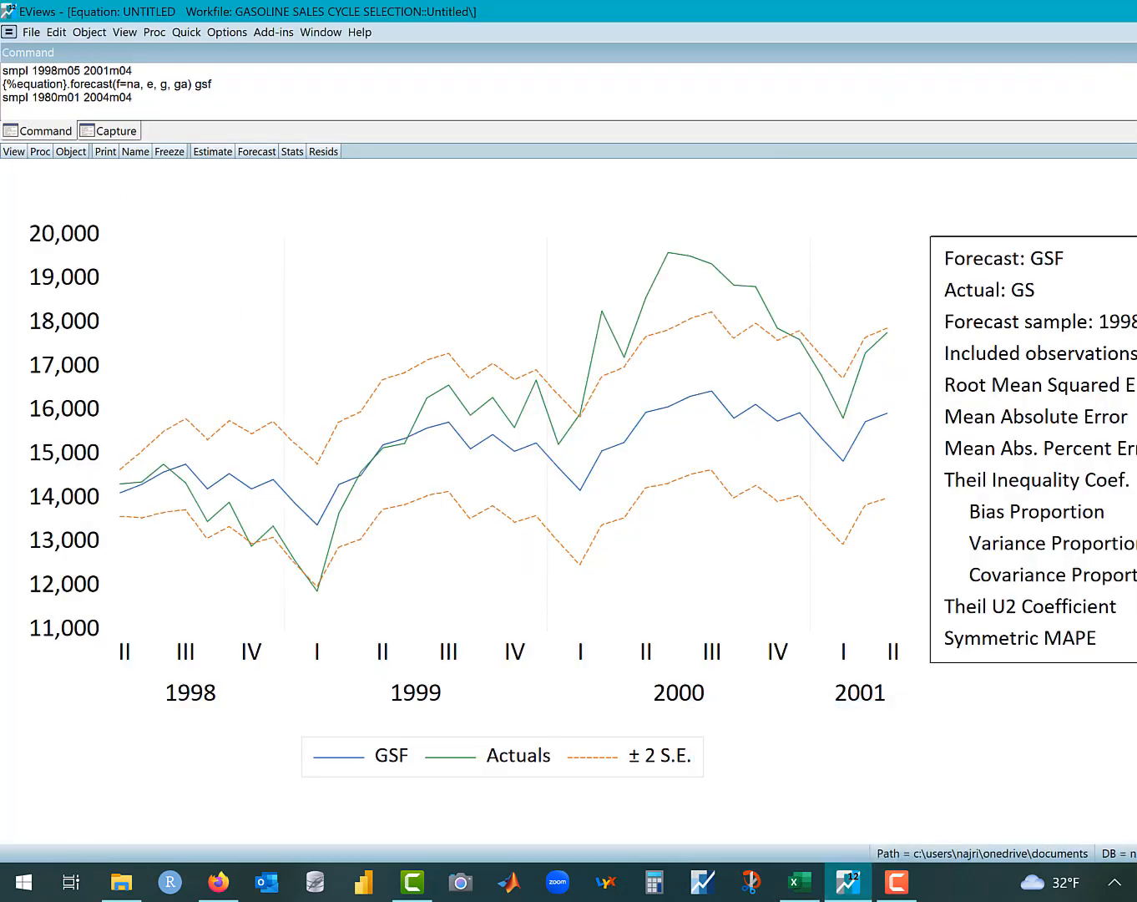
pyautogui.hotkey('ctrl', 'F4')
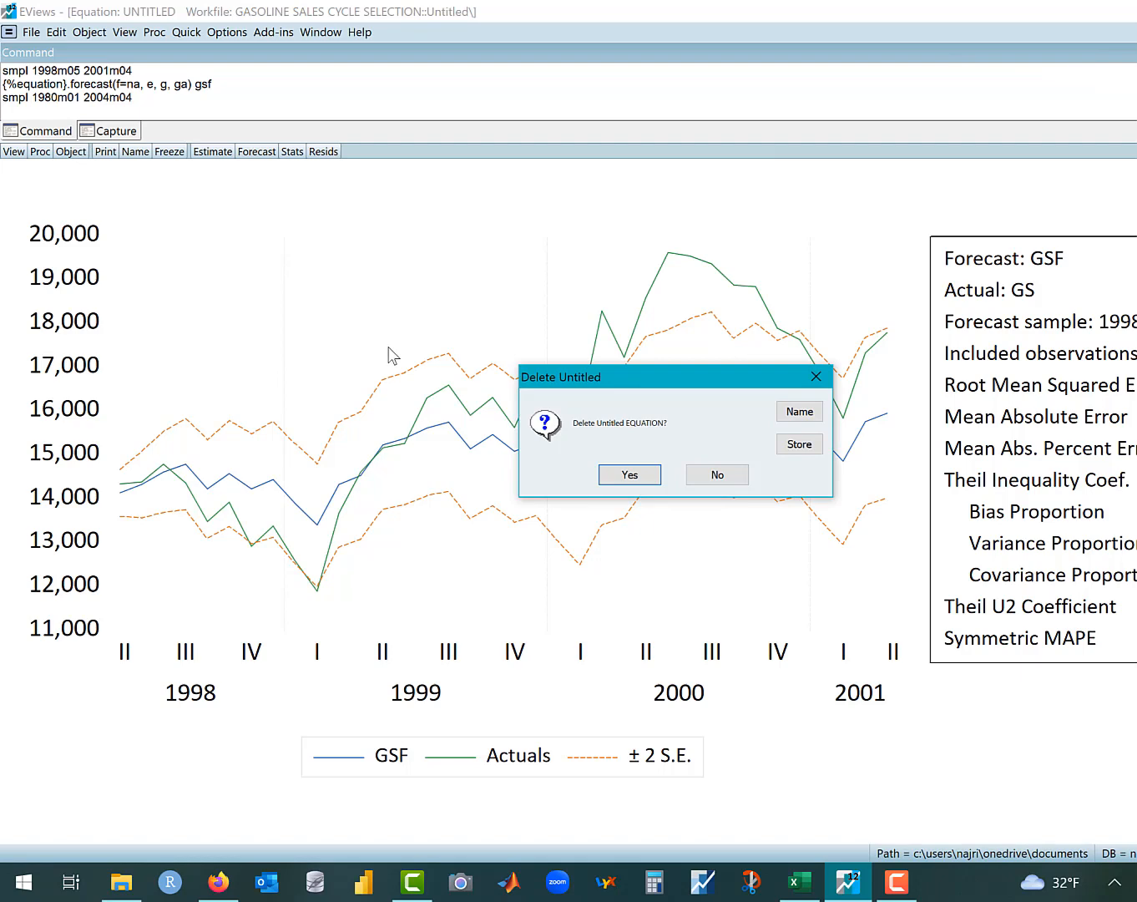
pyautogui.click(804, 411)
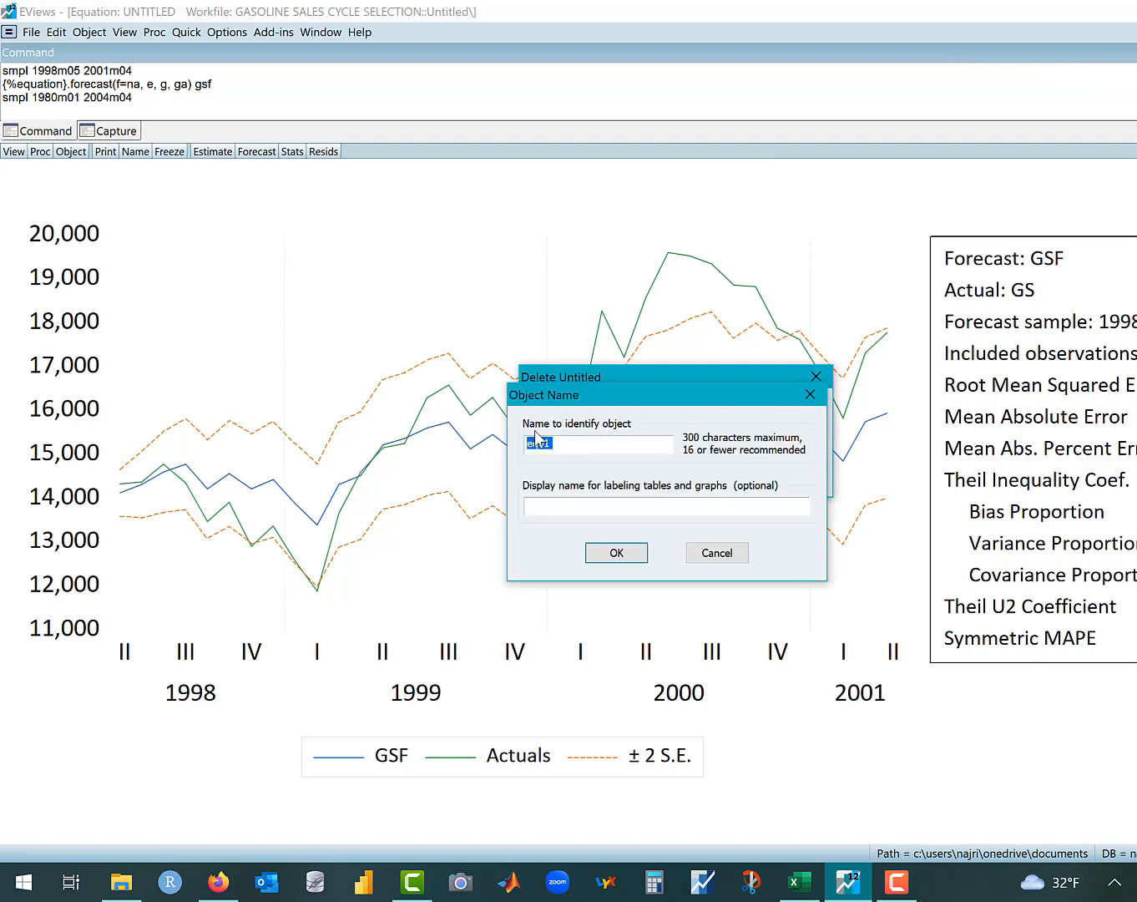
pyautogui.write('arma11')
pyautogui.press('Return')
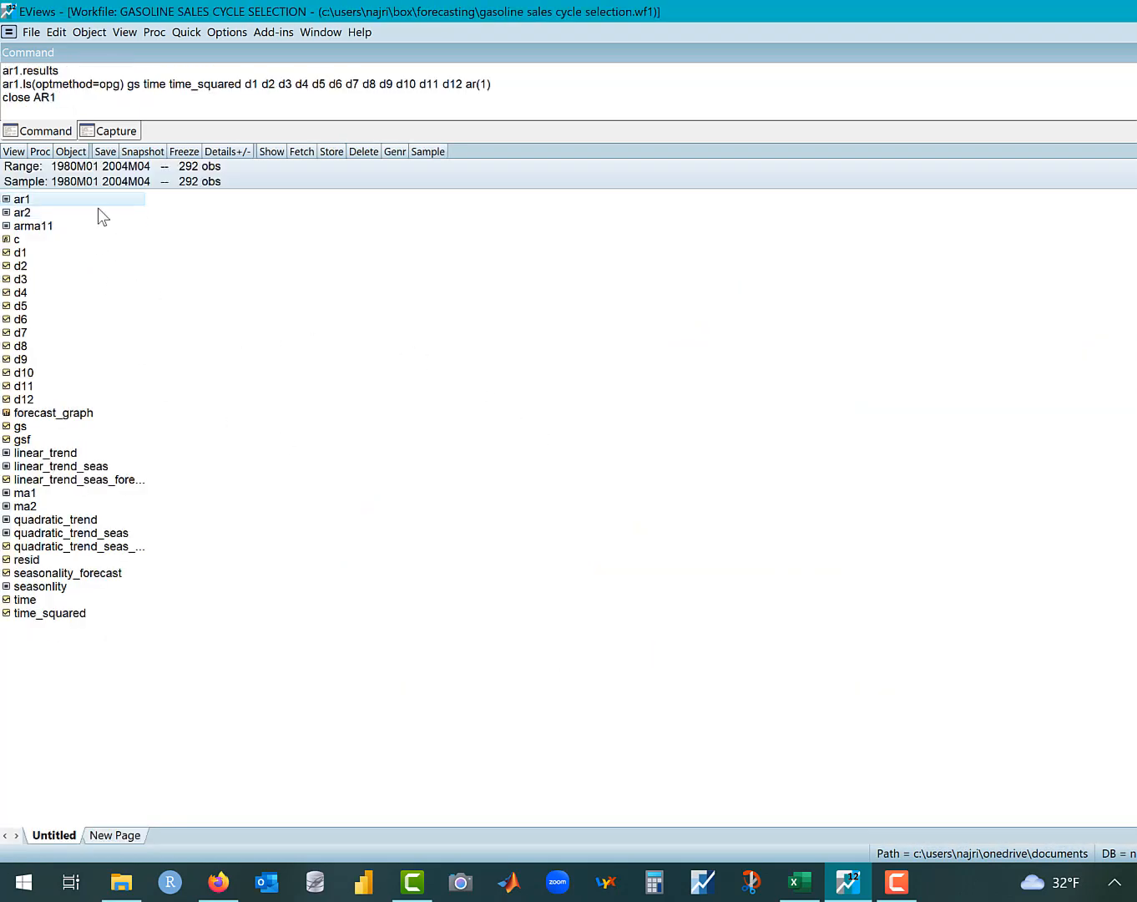
# - Open the ar1 equation and re-estimate it over the sample 1980m01 2001m04
pyautogui.doubleClick(35, 202)
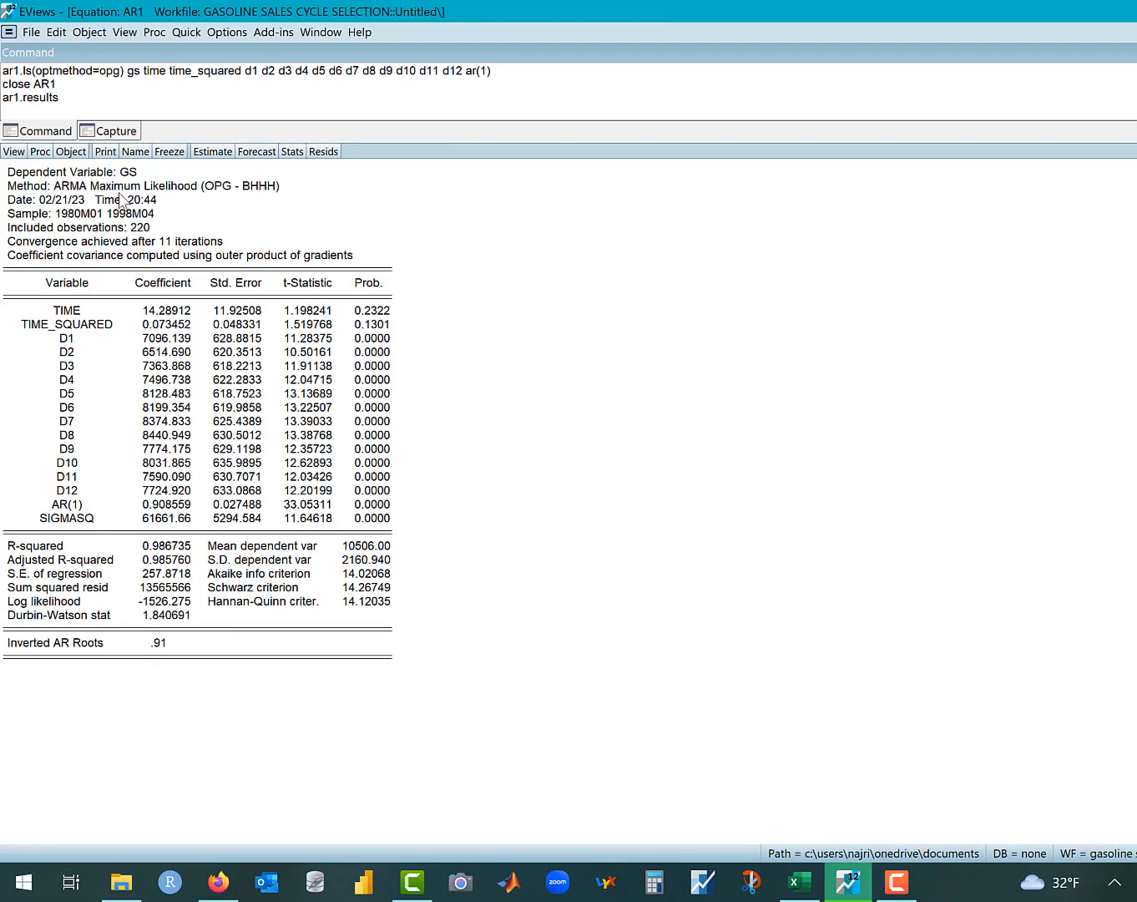
pyautogui.click(213, 151)
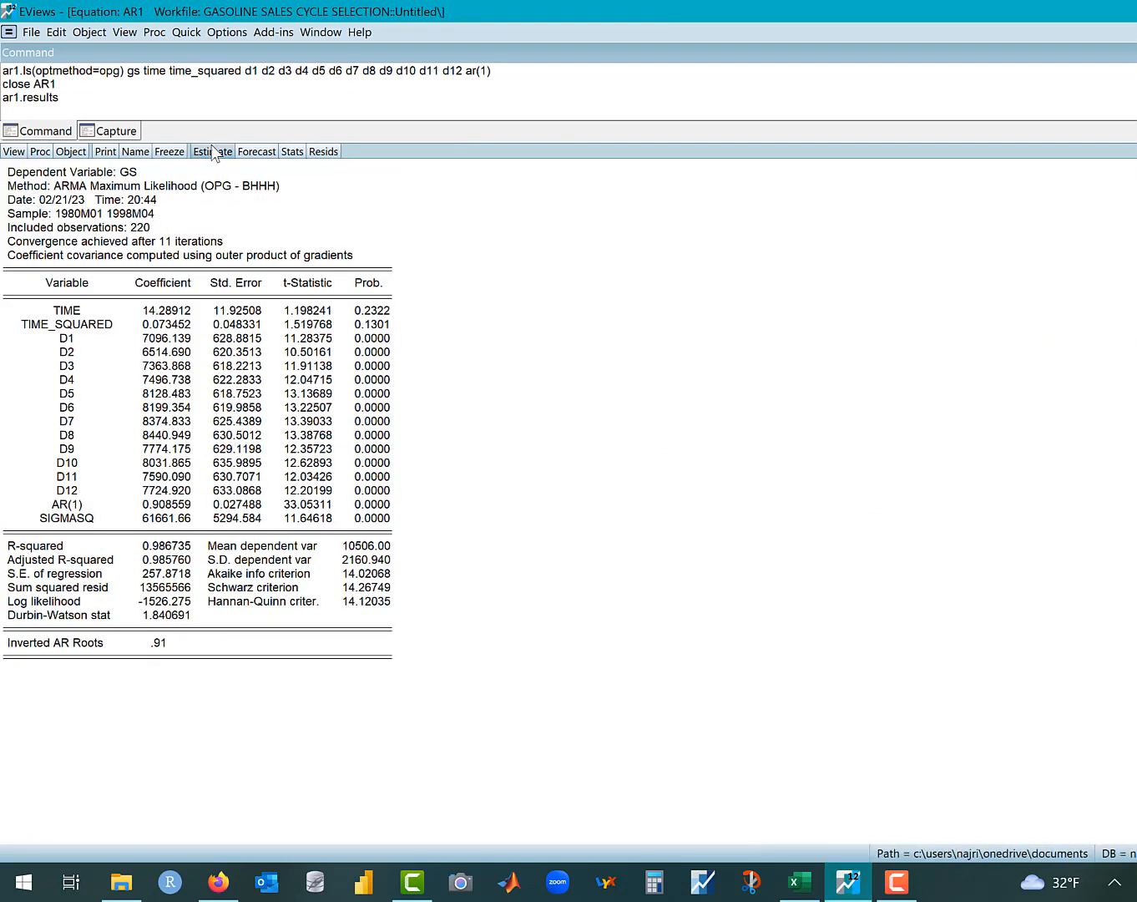
pyautogui.click(584, 569)
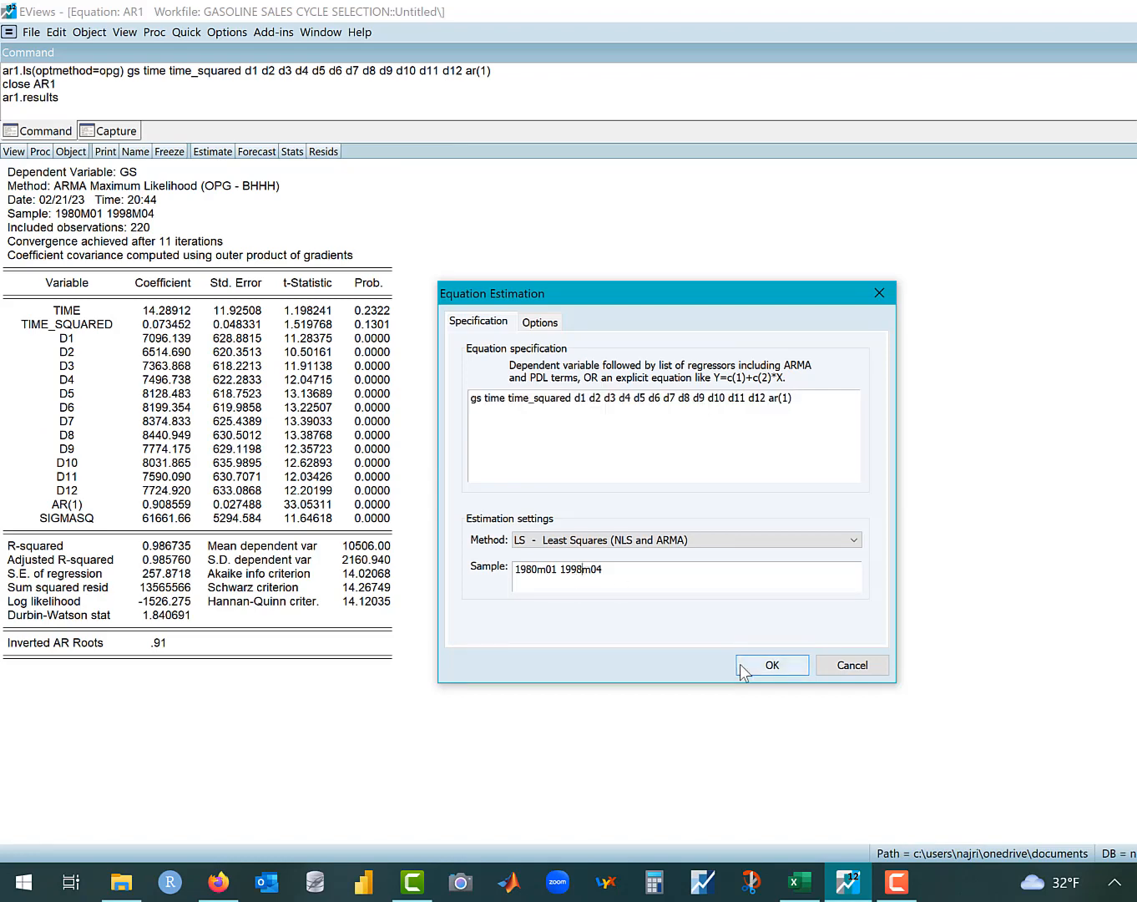
pyautogui.press('BackSpace')
pyautogui.press('BackSpace')
pyautogui.press('BackSpace')
pyautogui.press('BackSpace')
pyautogui.write('2001')
pyautogui.click(776, 666)
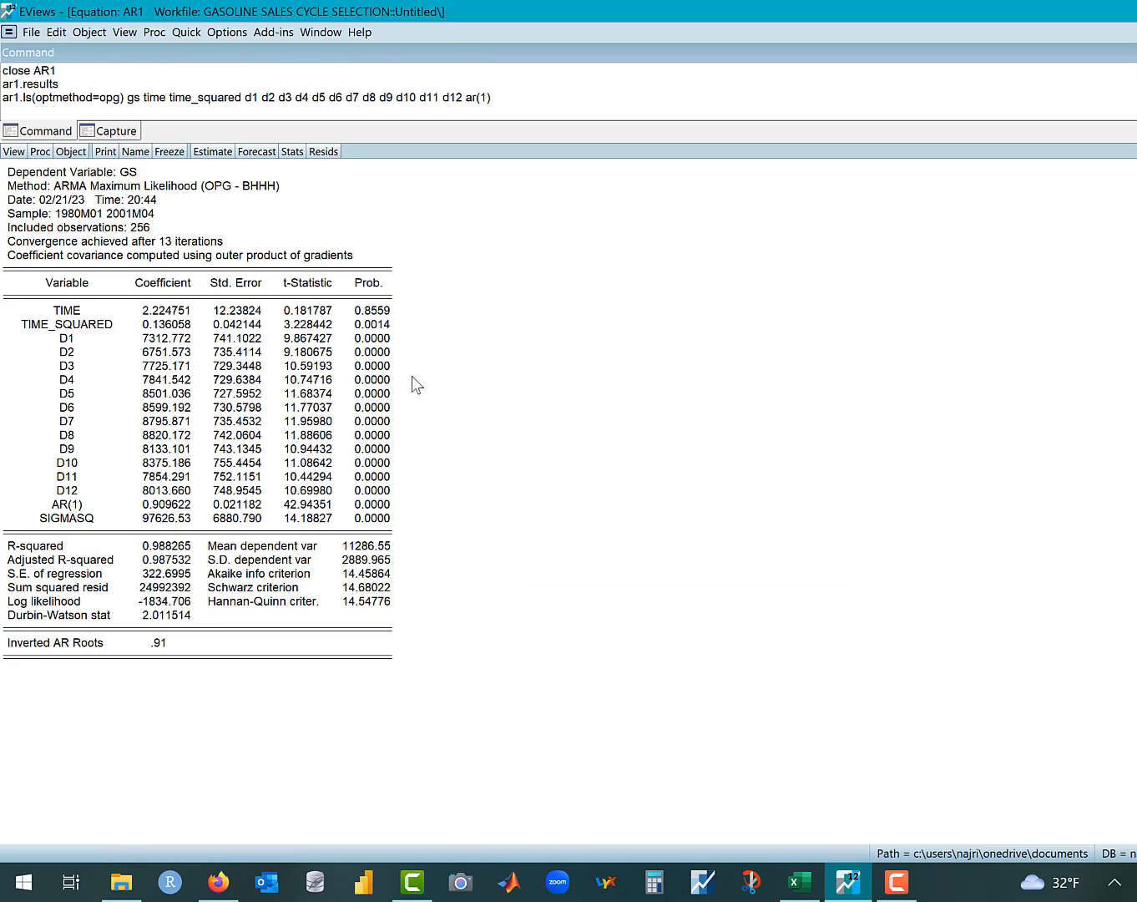
# - Forecast the AR(1) equation over 1980m01 2004m04, storing the forecast series as ar1_forecast
pyautogui.click(268, 152)
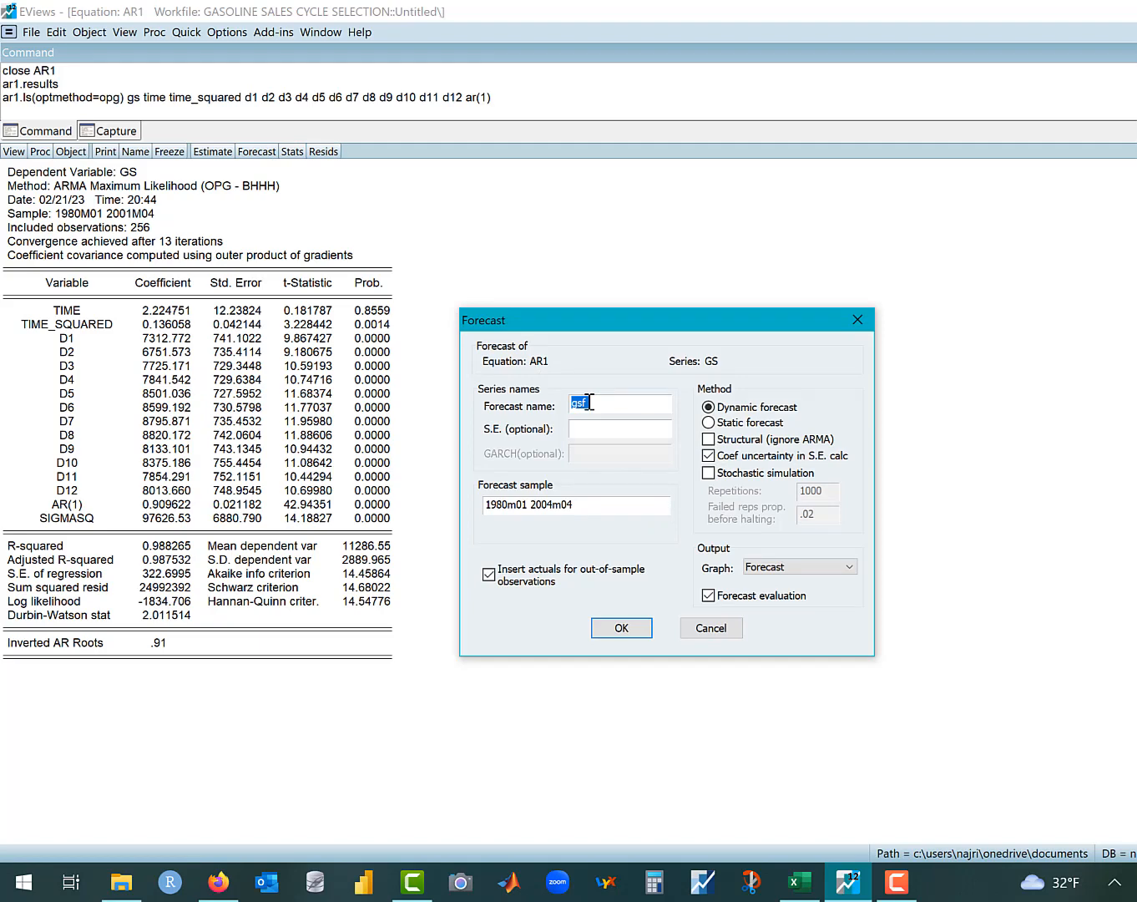
pyautogui.write('ar1_forecast')
pyautogui.click(555, 506)
pyautogui.press('BackSpace')
pyautogui.write('1')
pyautogui.press('BackSpace')
pyautogui.write('4')
pyautogui.click(621, 628)
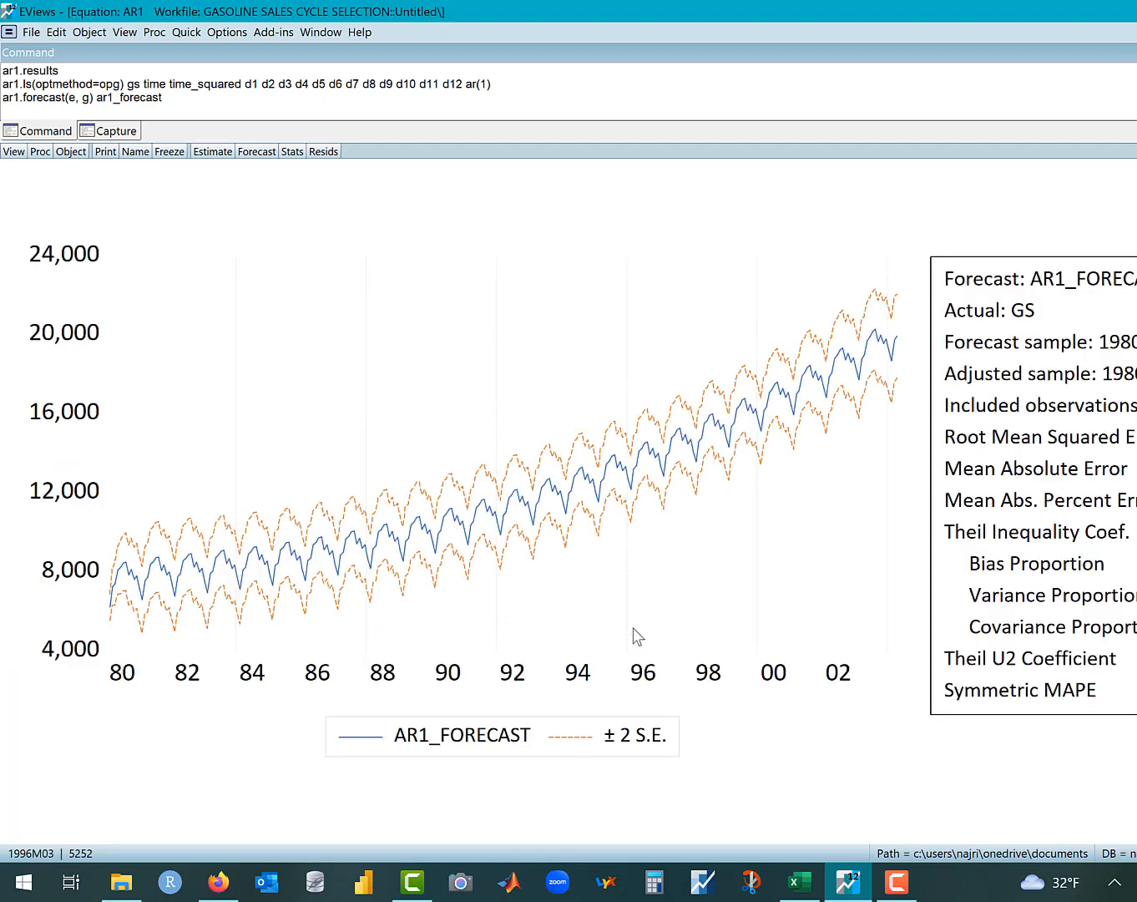
# - Forecast the AR(1) equation again as gsf over 1980m01 2004m04 with a Forecast & Actuals graph, examine it and close the equation
pyautogui.click(256, 151)
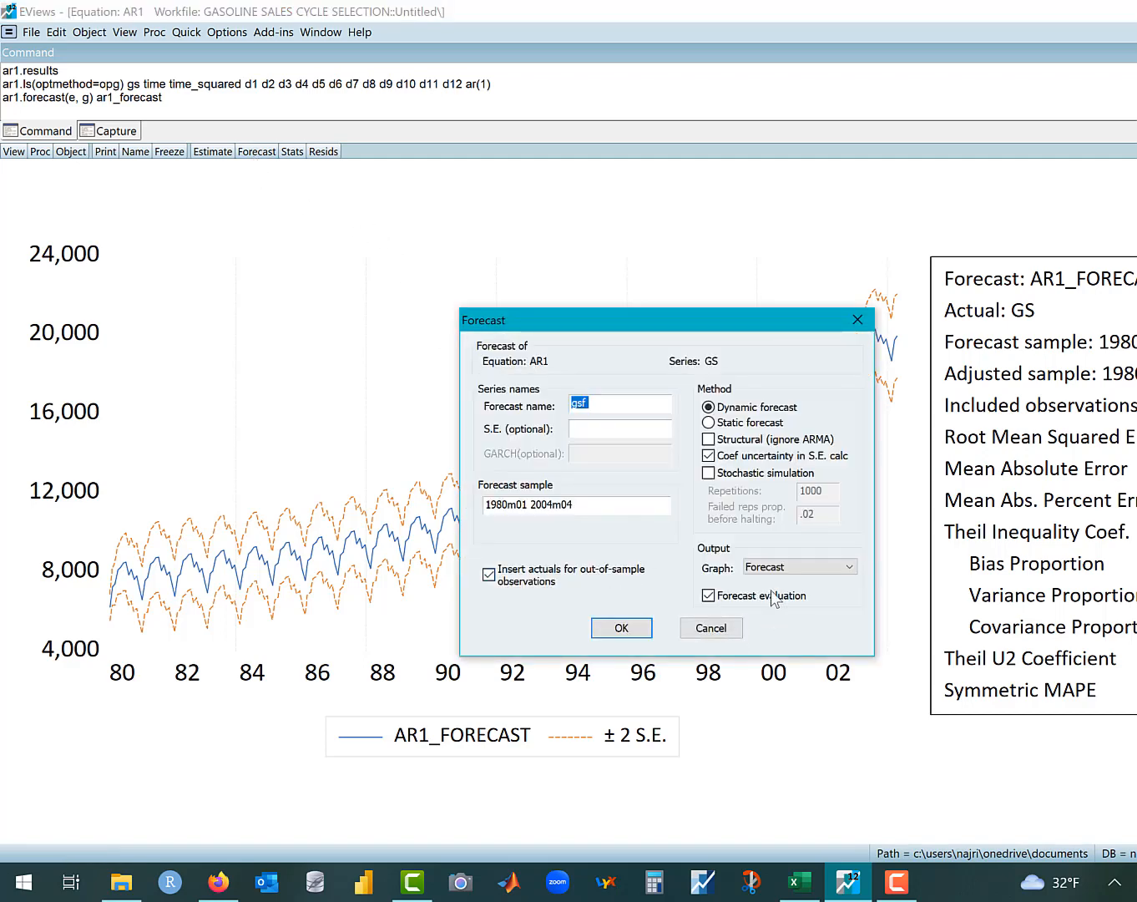
pyautogui.click(788, 568)
pyautogui.click(788, 605)
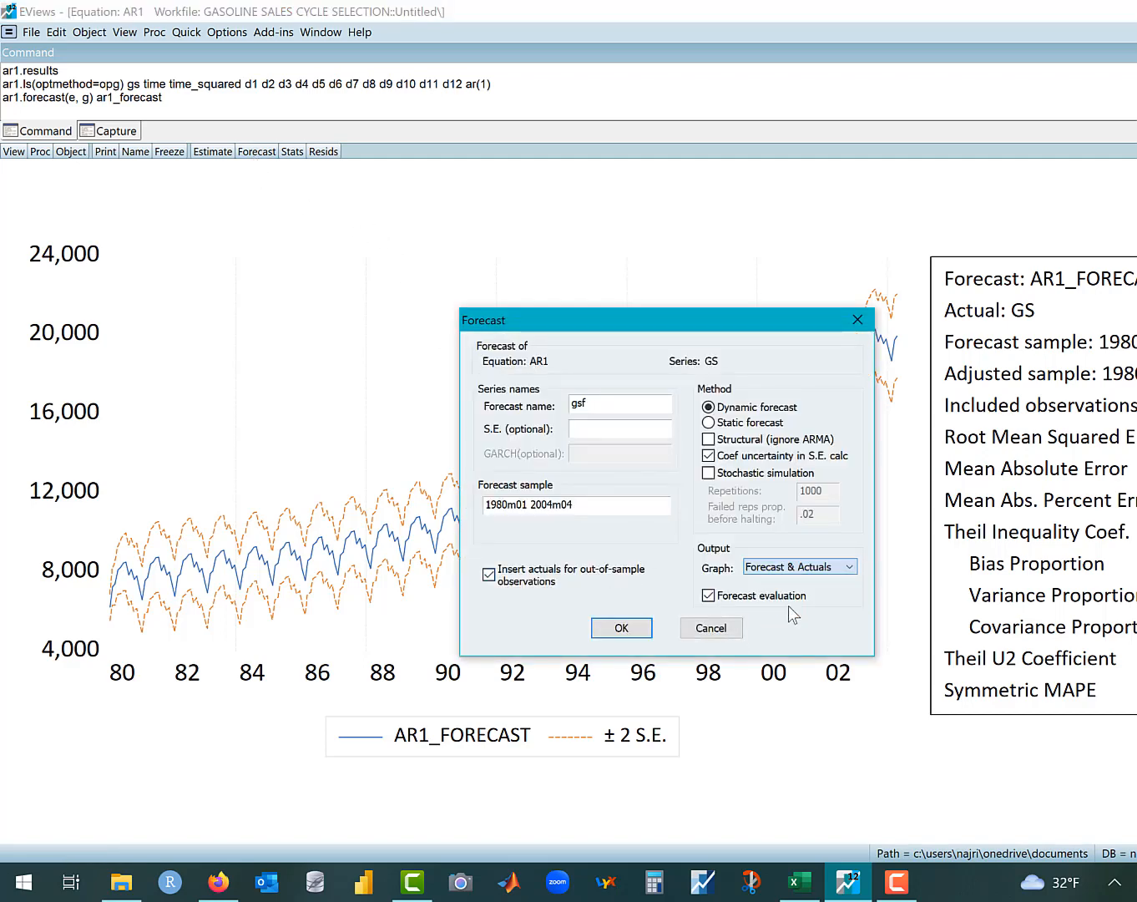
pyautogui.doubleClick(602, 409)
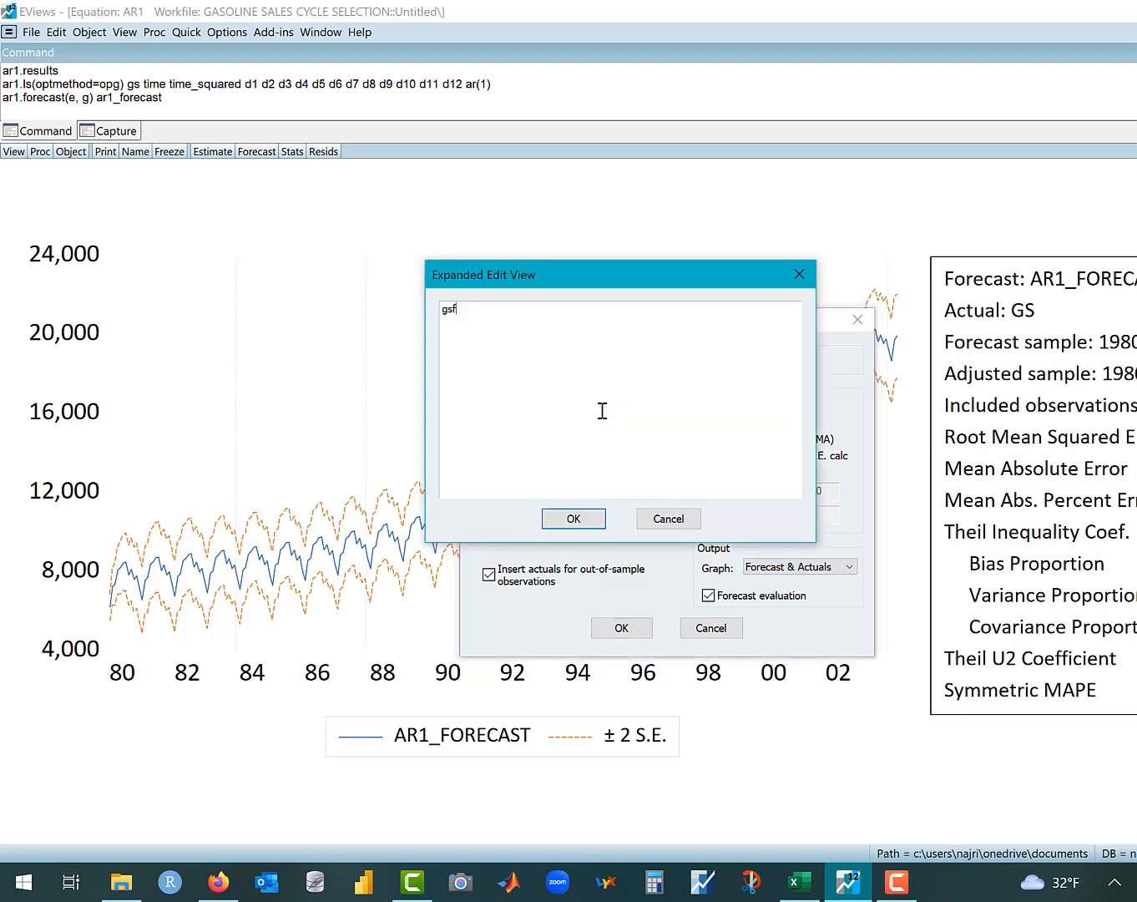
pyautogui.click(802, 273)
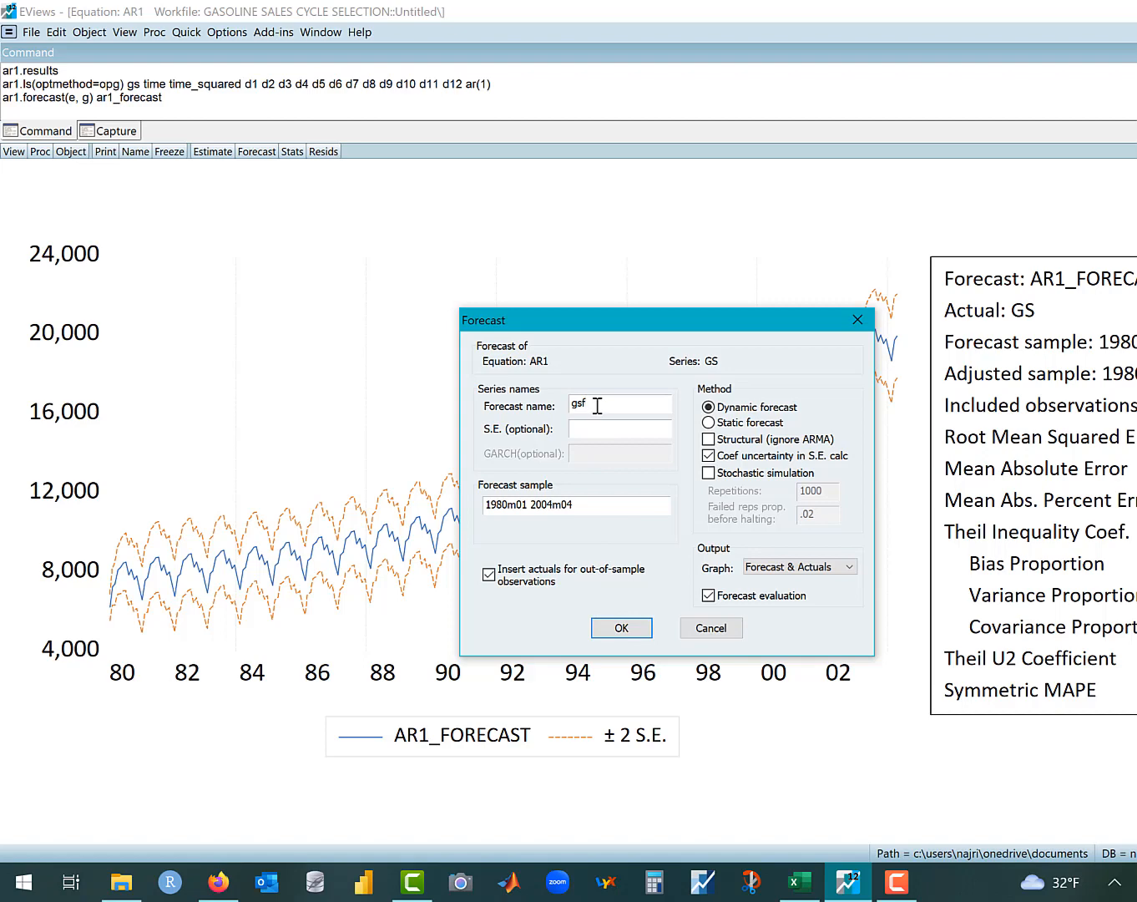
pyautogui.click(621, 627)
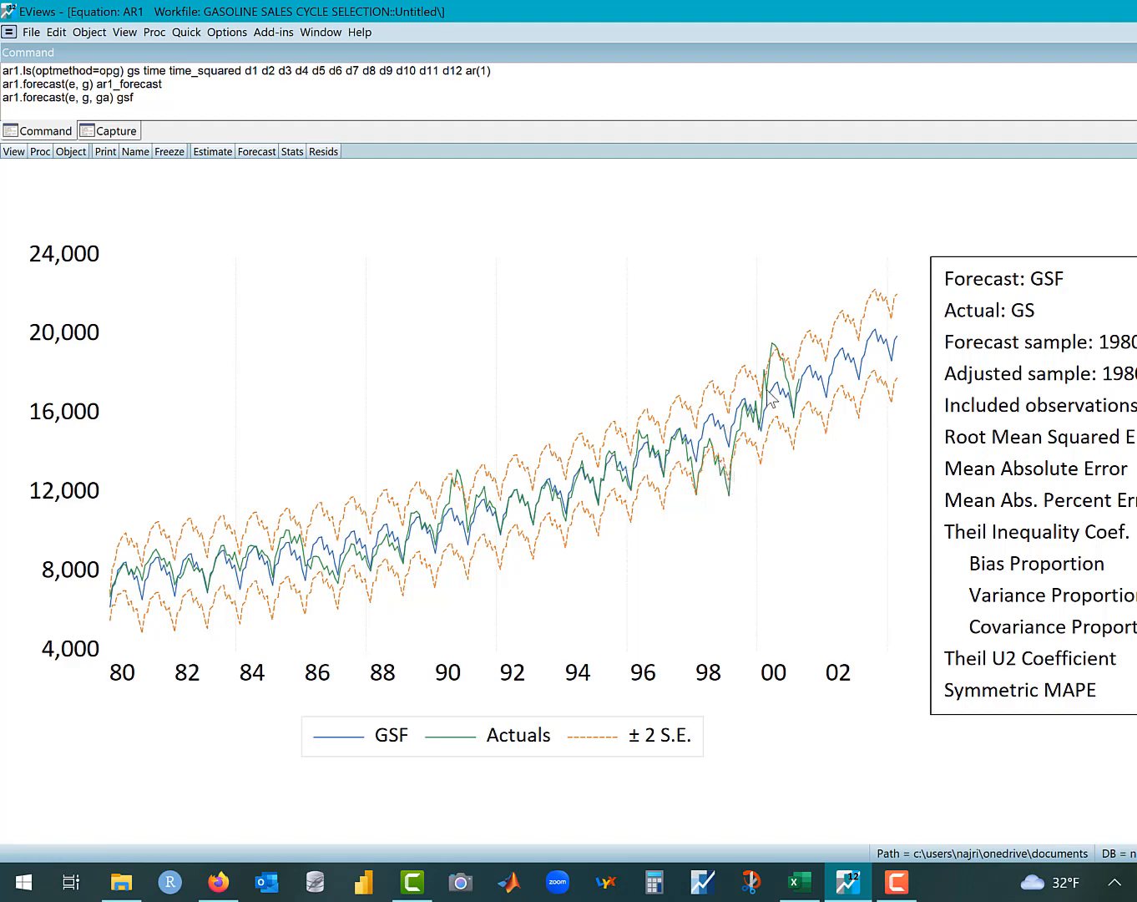
pyautogui.moveTo(785, 372)
pyautogui.hotkey('ctrl', 'F4')
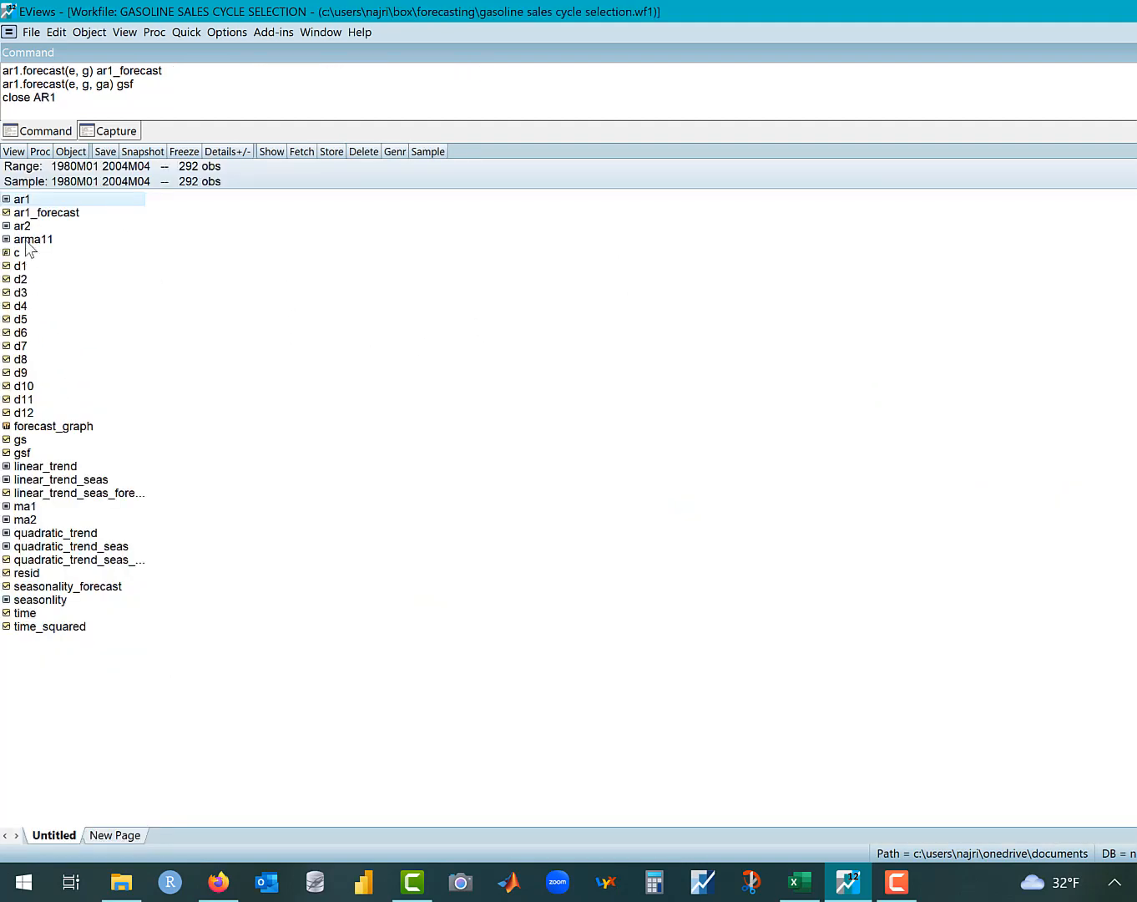
# - Open the ma1 equation and re-estimate it over the sample 1980m01 2001m04
pyautogui.doubleClick(22, 507)
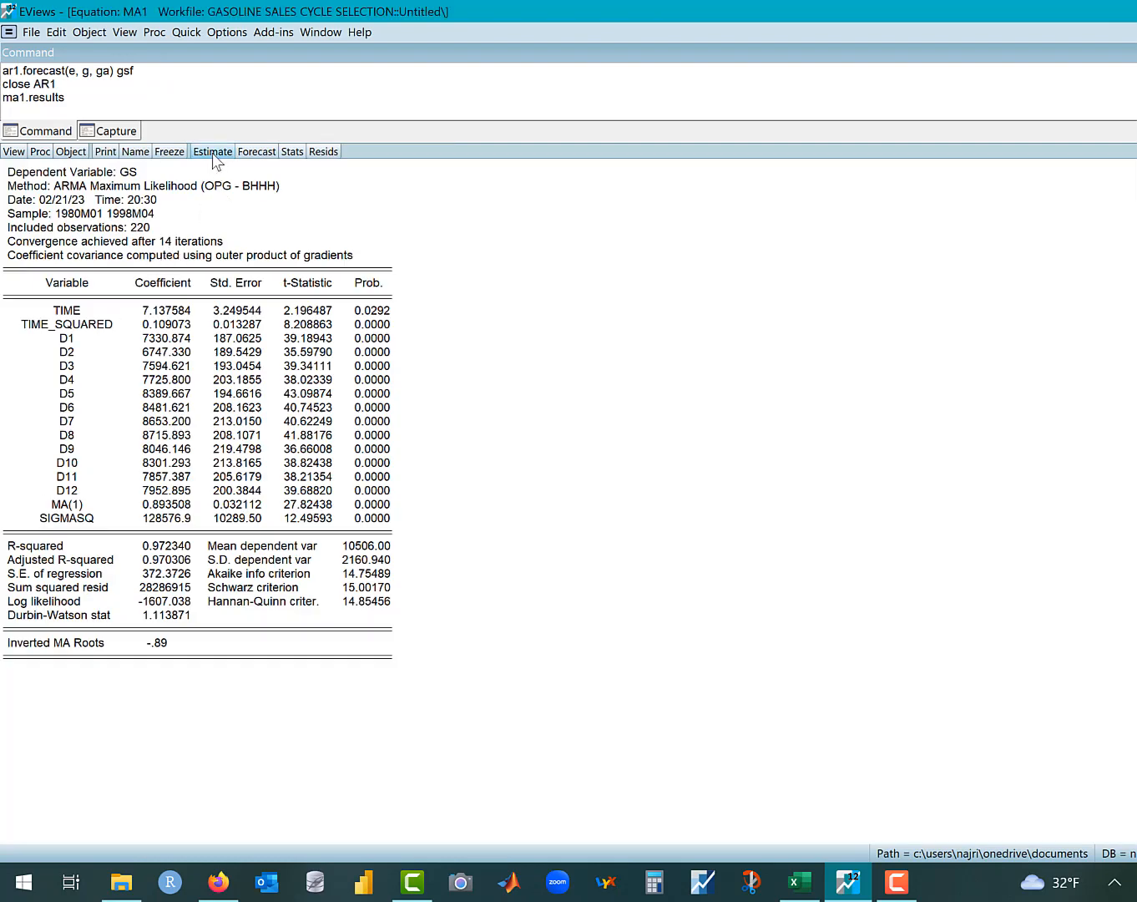
pyautogui.click(213, 151)
pyautogui.click(582, 571)
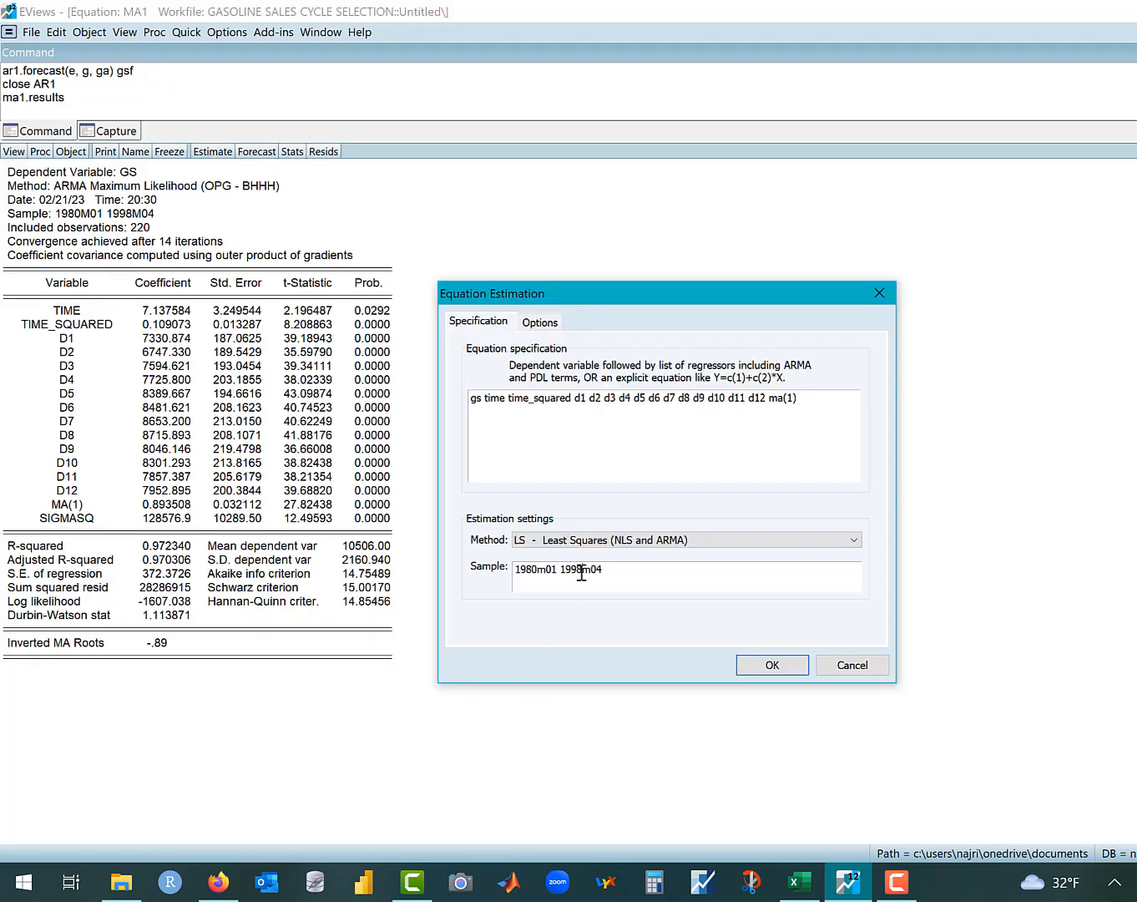
pyautogui.press('BackSpace')
pyautogui.press('BackSpace')
pyautogui.press('BackSpace')
pyautogui.press('BackSpace')
pyautogui.write('2001')
pyautogui.click(770, 665)
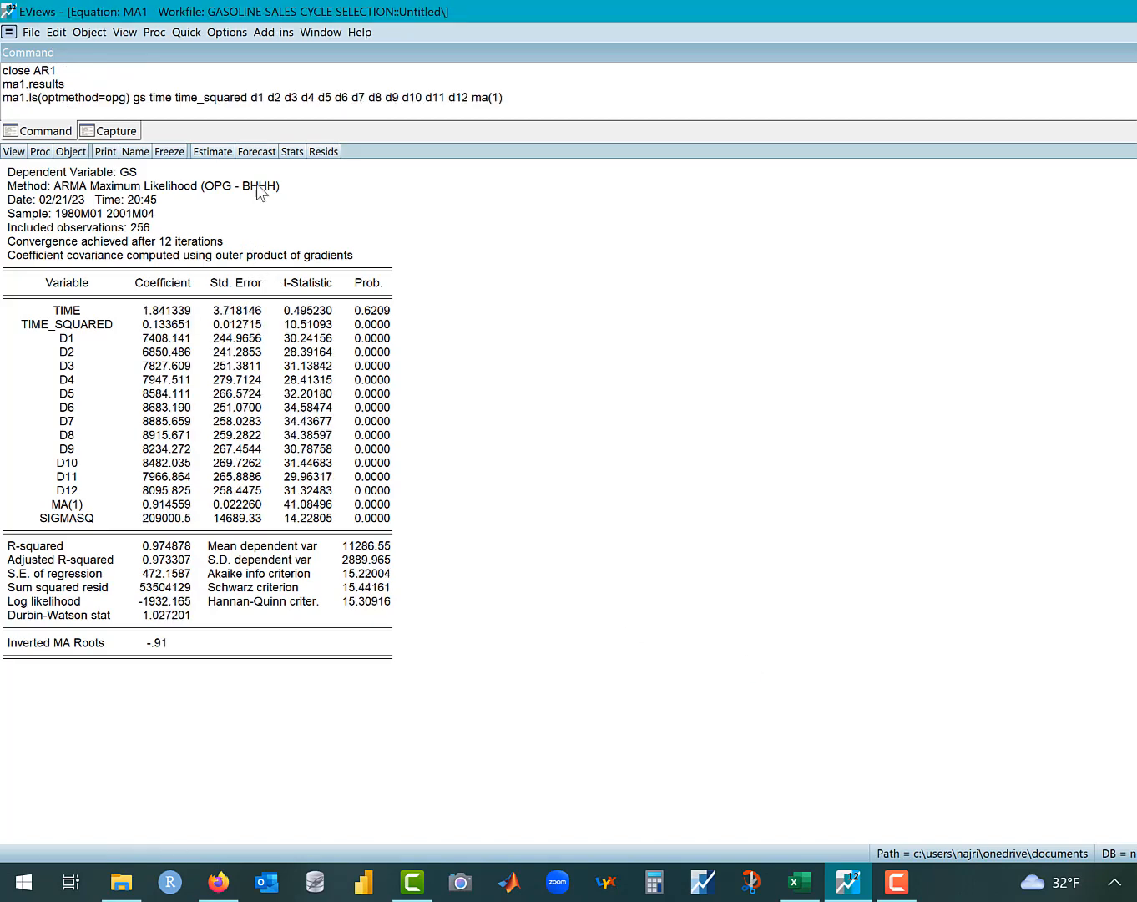
# - Forecast the MA(1) equation over 1980m01 2004m04 as ma1_forecast with a Forecast & Actuals graph, and close the equation
pyautogui.click(257, 152)
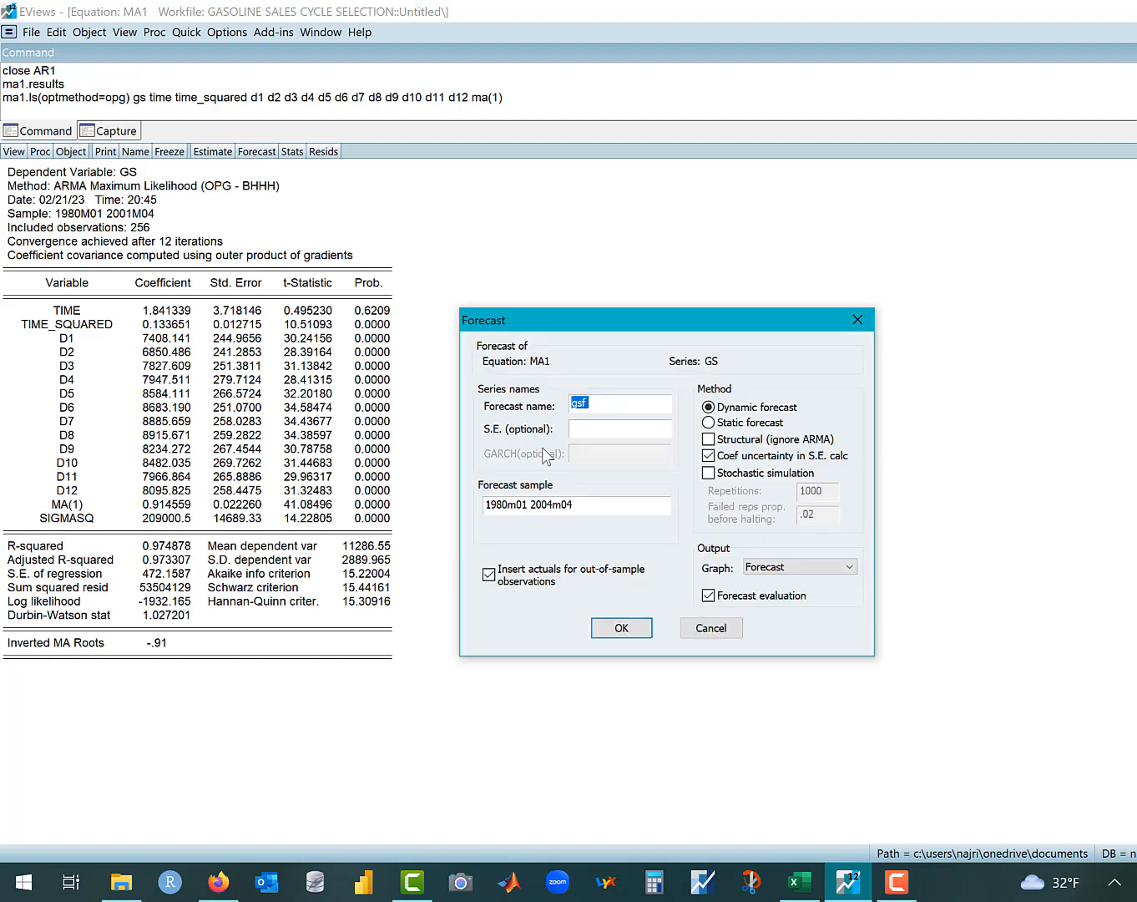
pyautogui.write('ma1_forecast')
pyautogui.click(557, 501)
pyautogui.write('1')
pyautogui.press('BackSpace')
pyautogui.write('4')
pyautogui.click(771, 570)
pyautogui.click(782, 604)
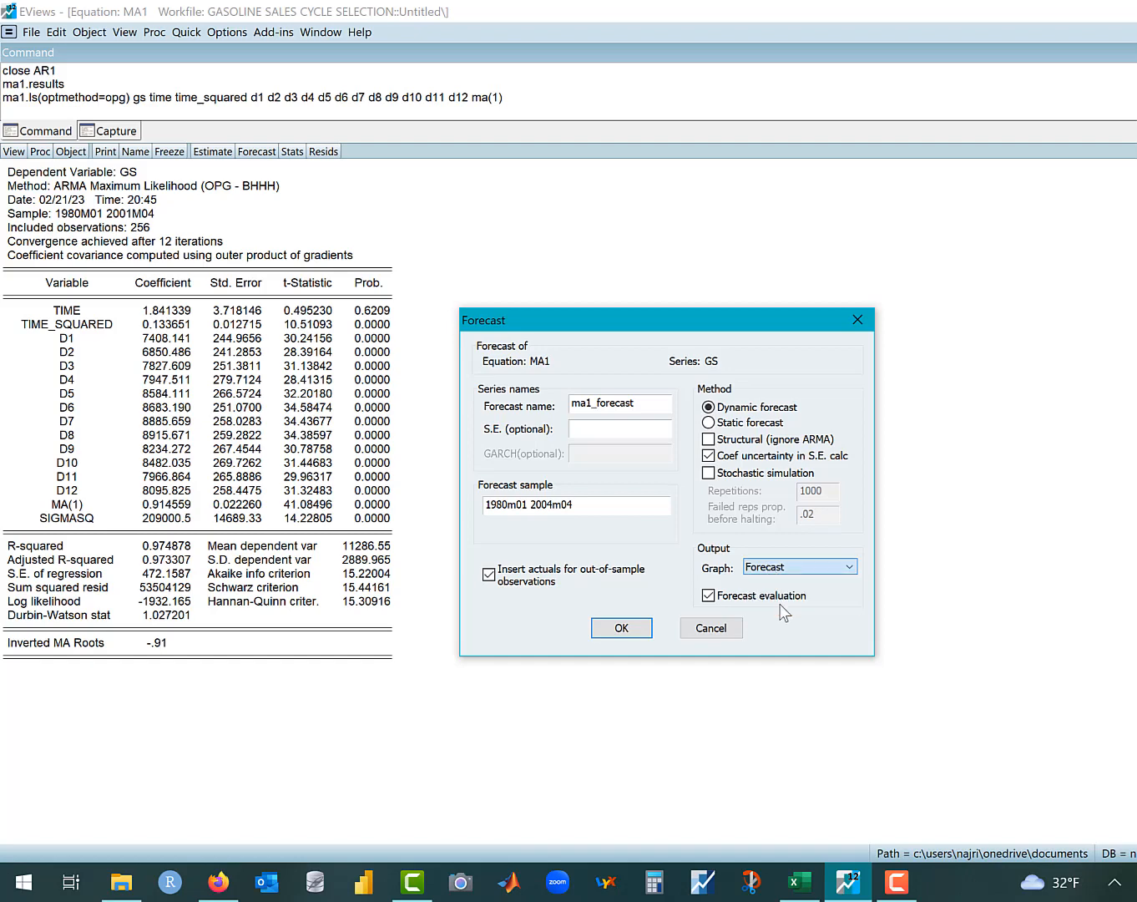
pyautogui.click(633, 622)
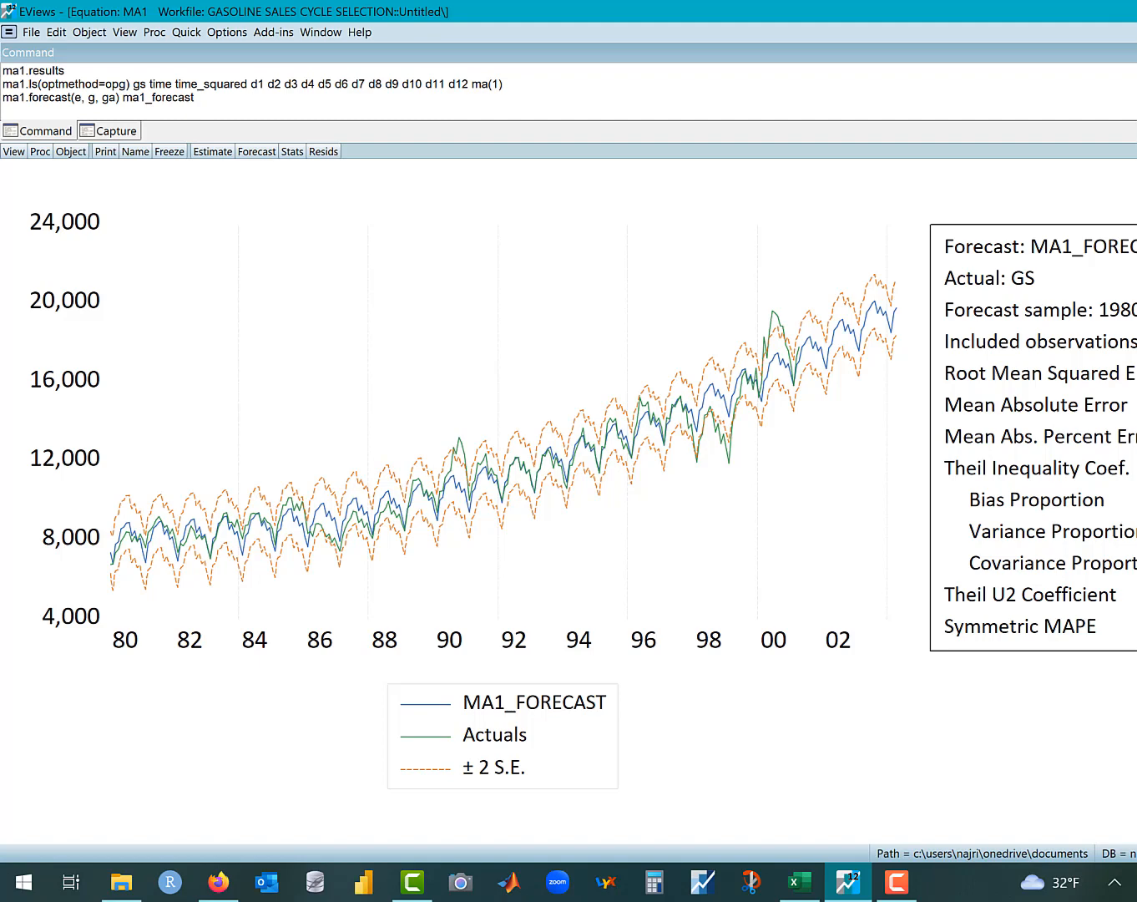
pyautogui.hotkey('ctrl', 'F4')
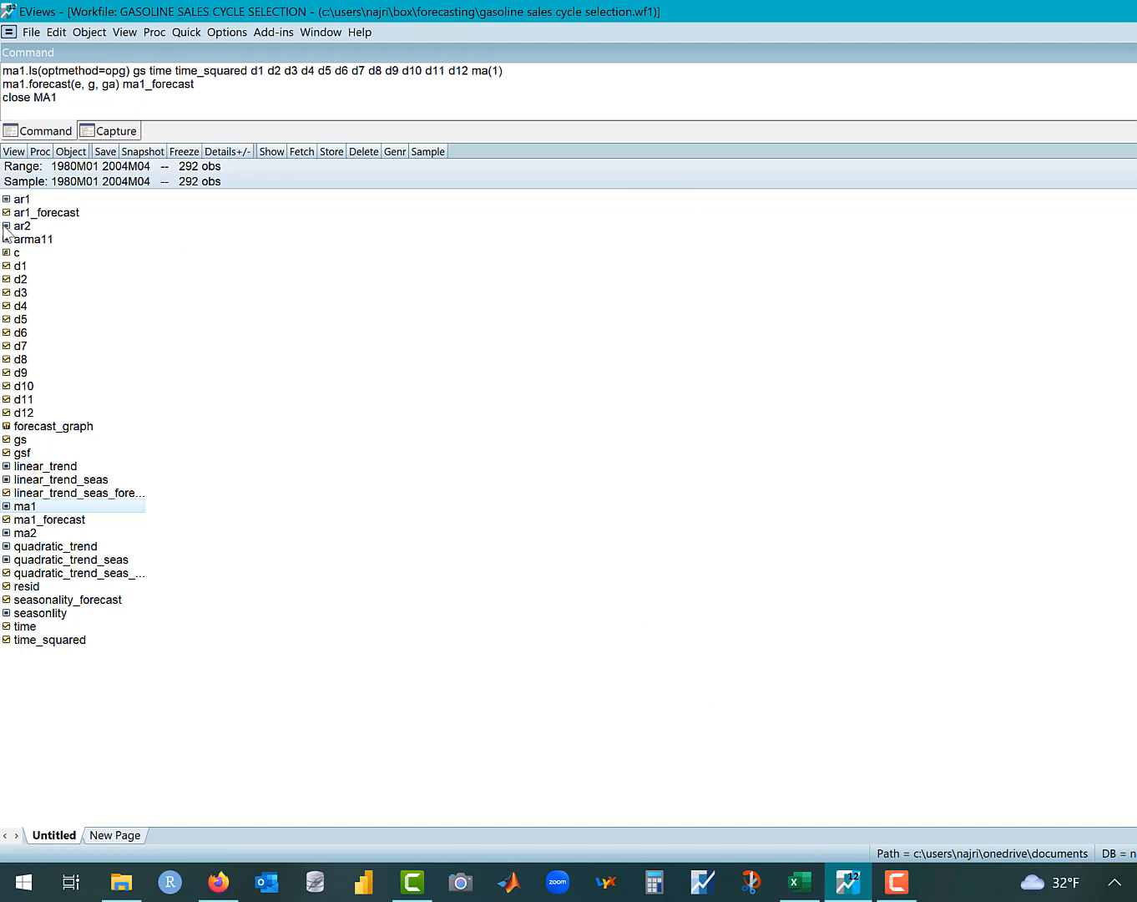
# - Open ar1_forecast, ma1_forecast and gs together as a group and plot them in a single Line & Symbol graph
pyautogui.click(43, 215)
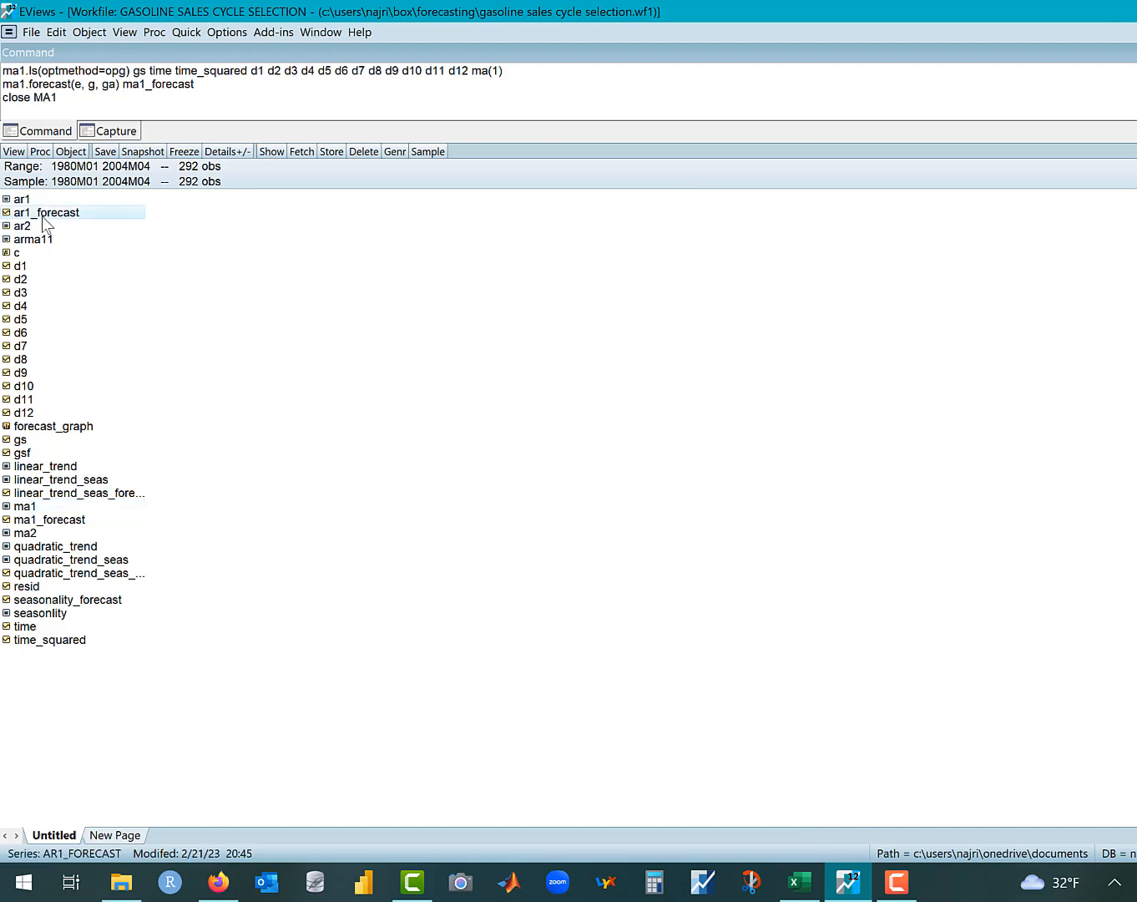
pyautogui.keyDown('ctrl'); pyautogui.click(48, 521); pyautogui.keyUp('ctrl')
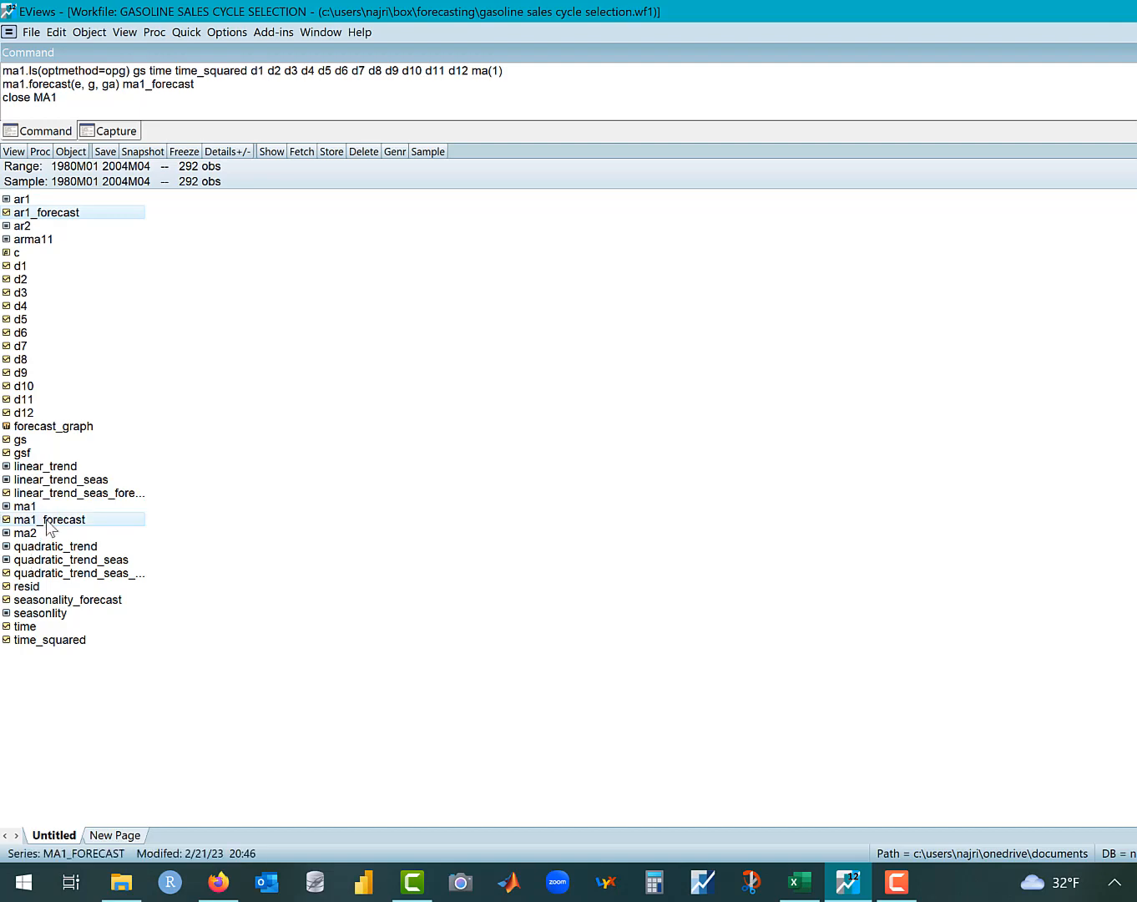
pyautogui.keyDown('ctrl'); pyautogui.click(21, 443); pyautogui.keyUp('ctrl')
pyautogui.rightClick(21, 445)
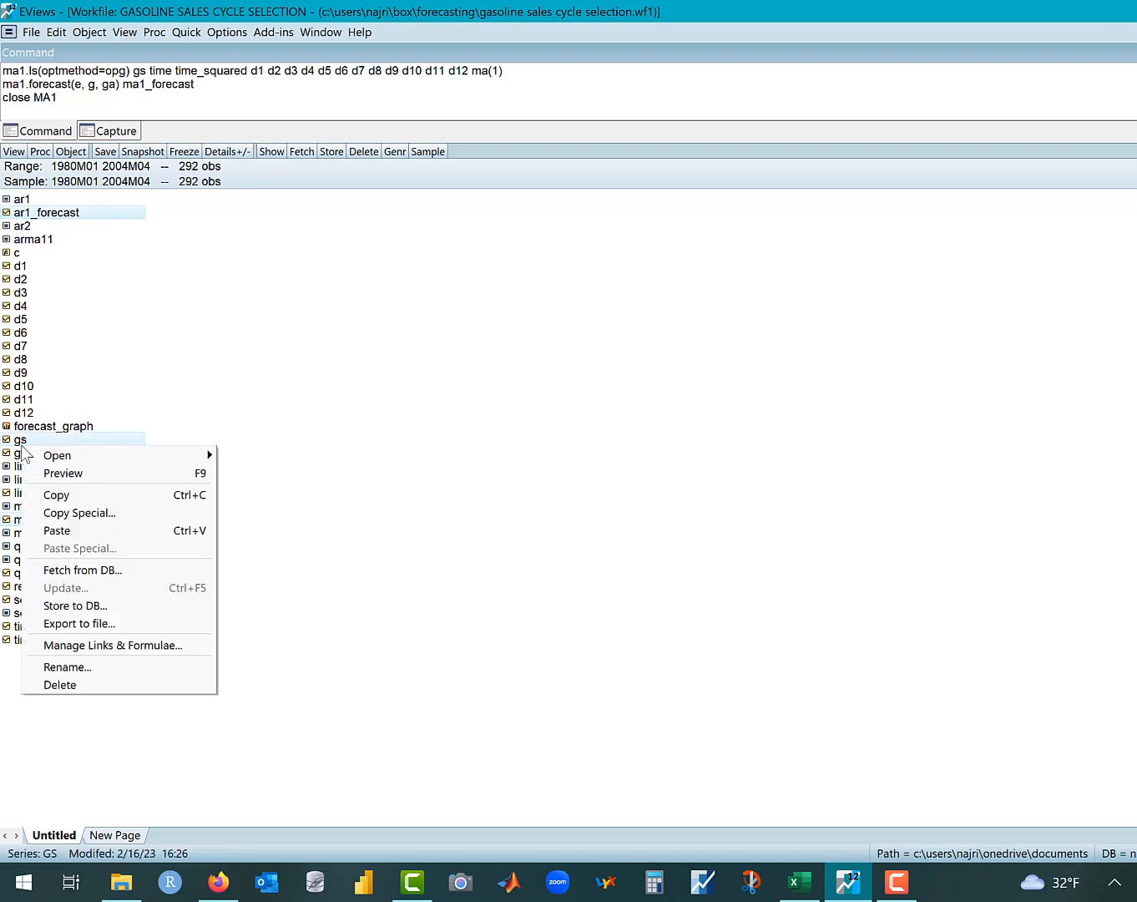
pyautogui.moveTo(33, 457)
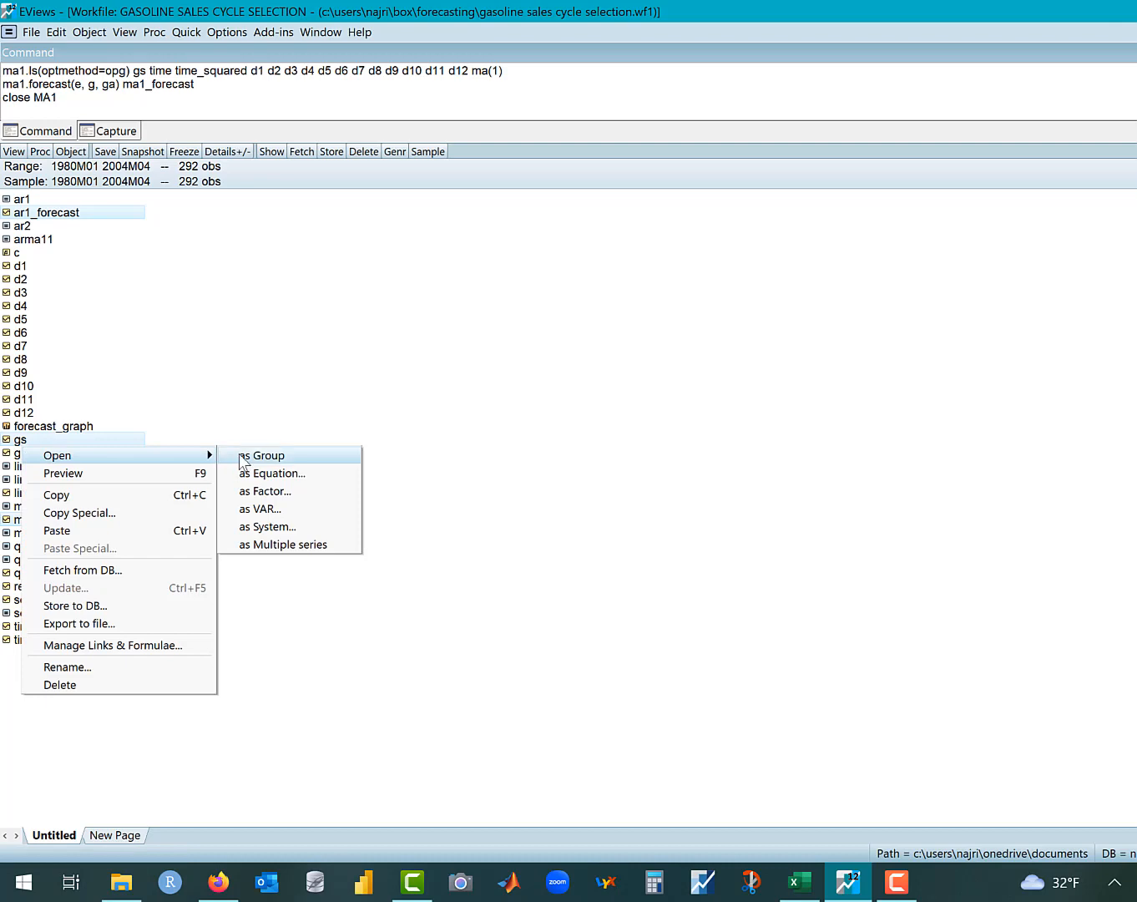
pyautogui.click(251, 456)
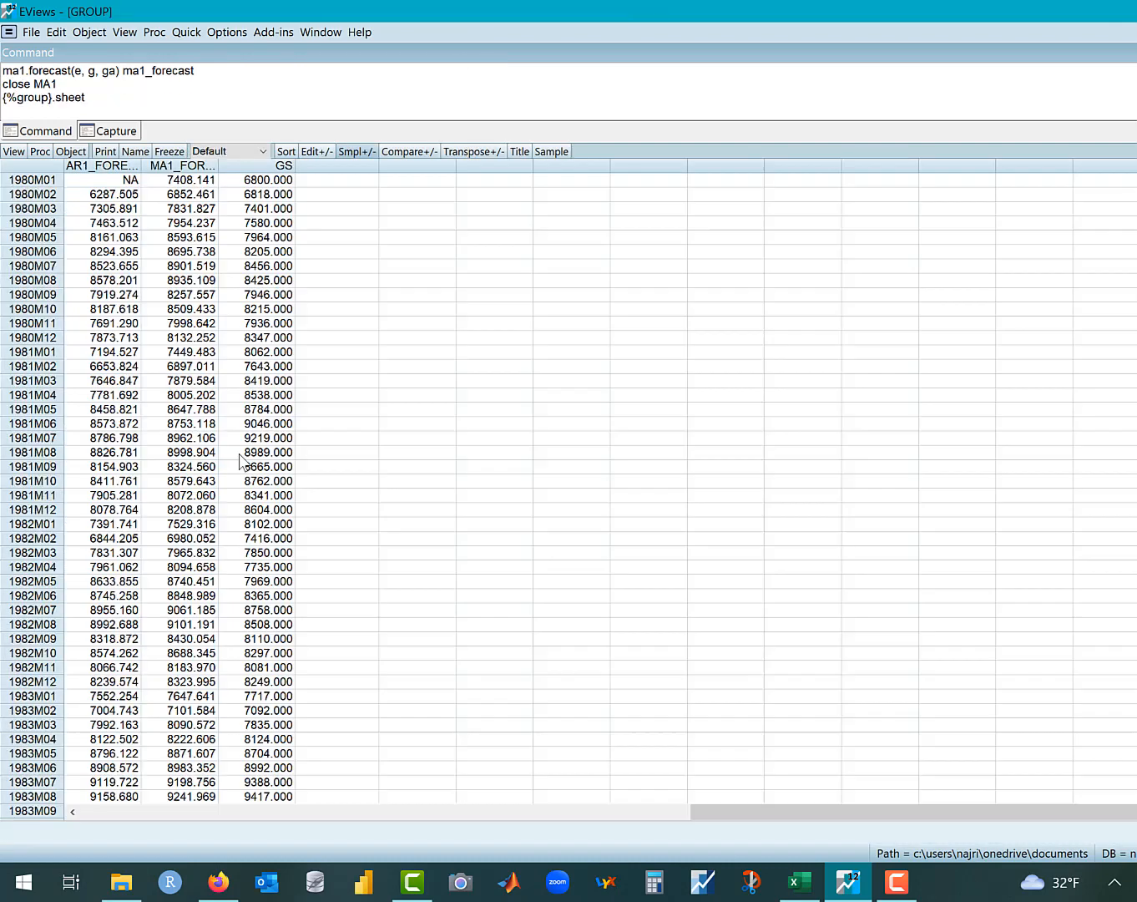
pyautogui.click(17, 156)
pyautogui.click(39, 223)
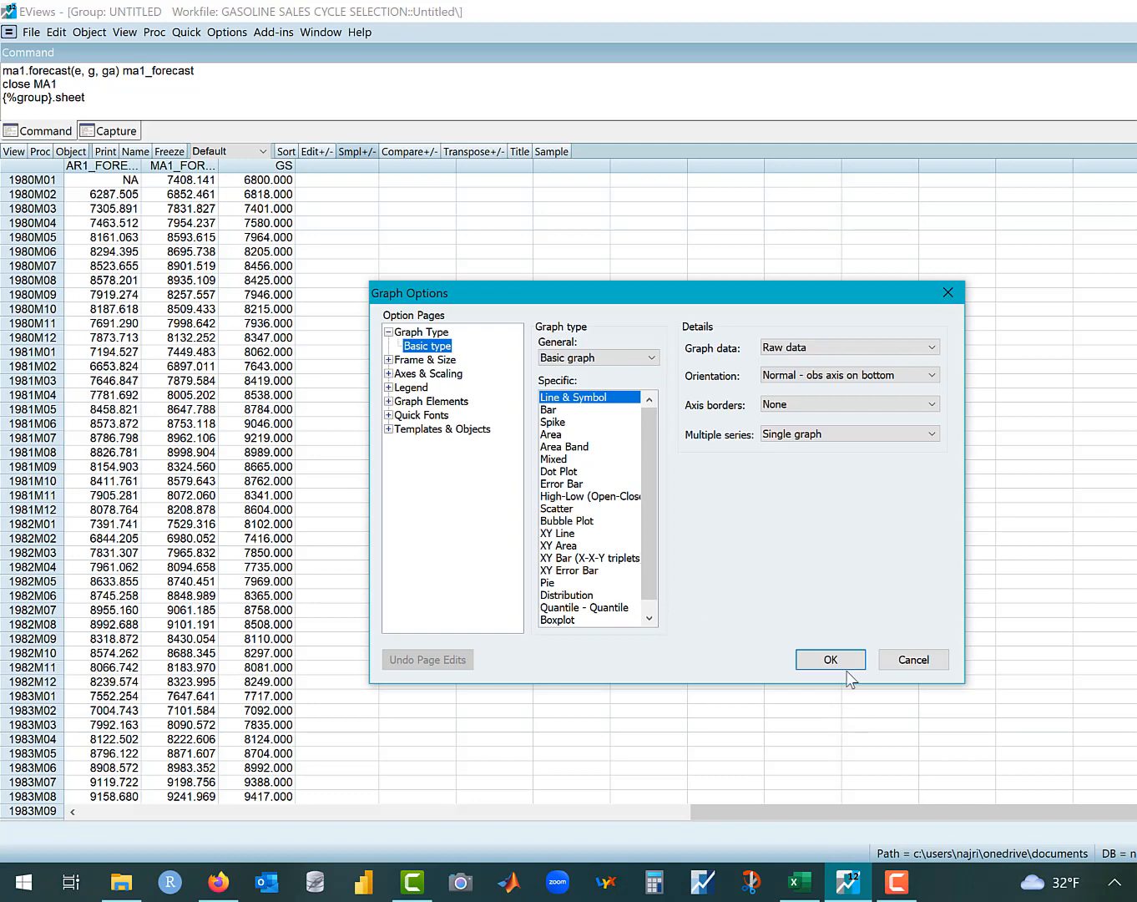
pyautogui.click(839, 665)
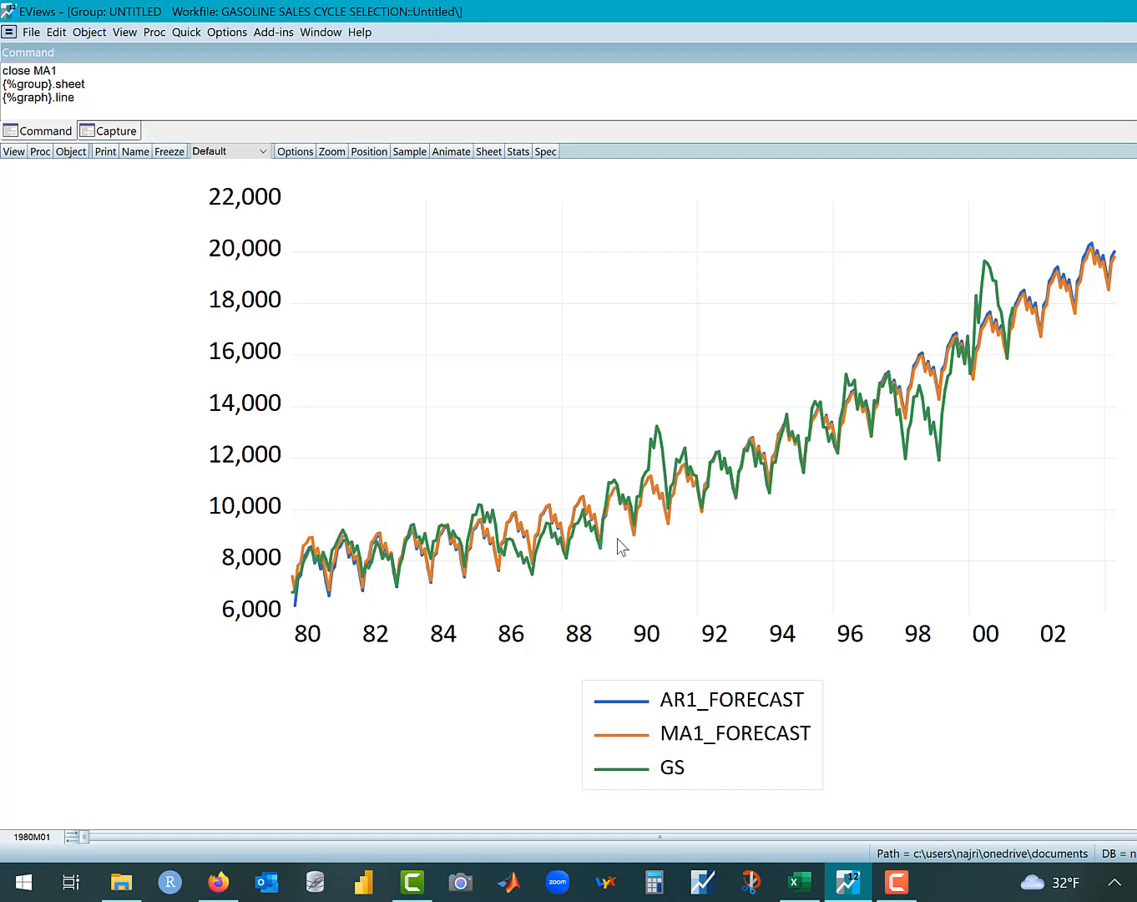
pyautogui.moveTo(619, 546)
pyautogui.hotkey('ctrl', 'F4')
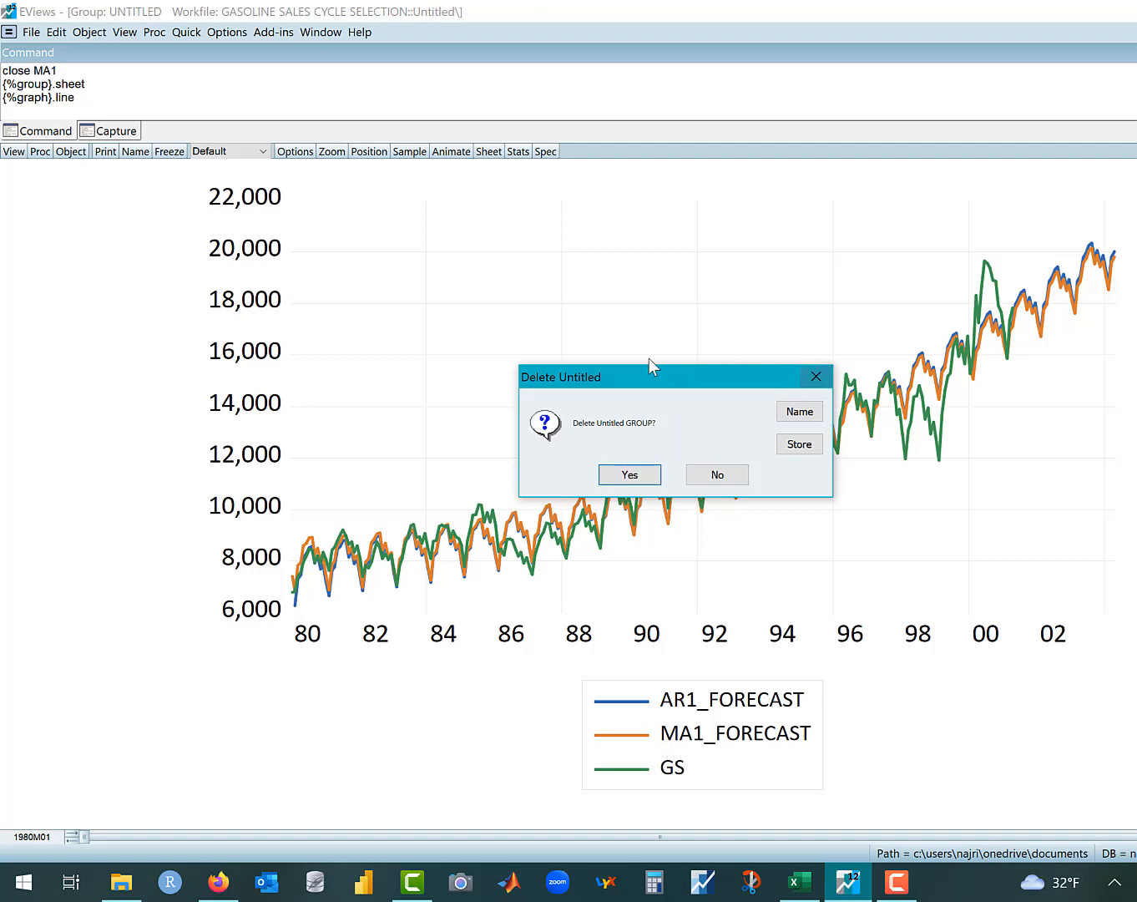
pyautogui.click(720, 474)
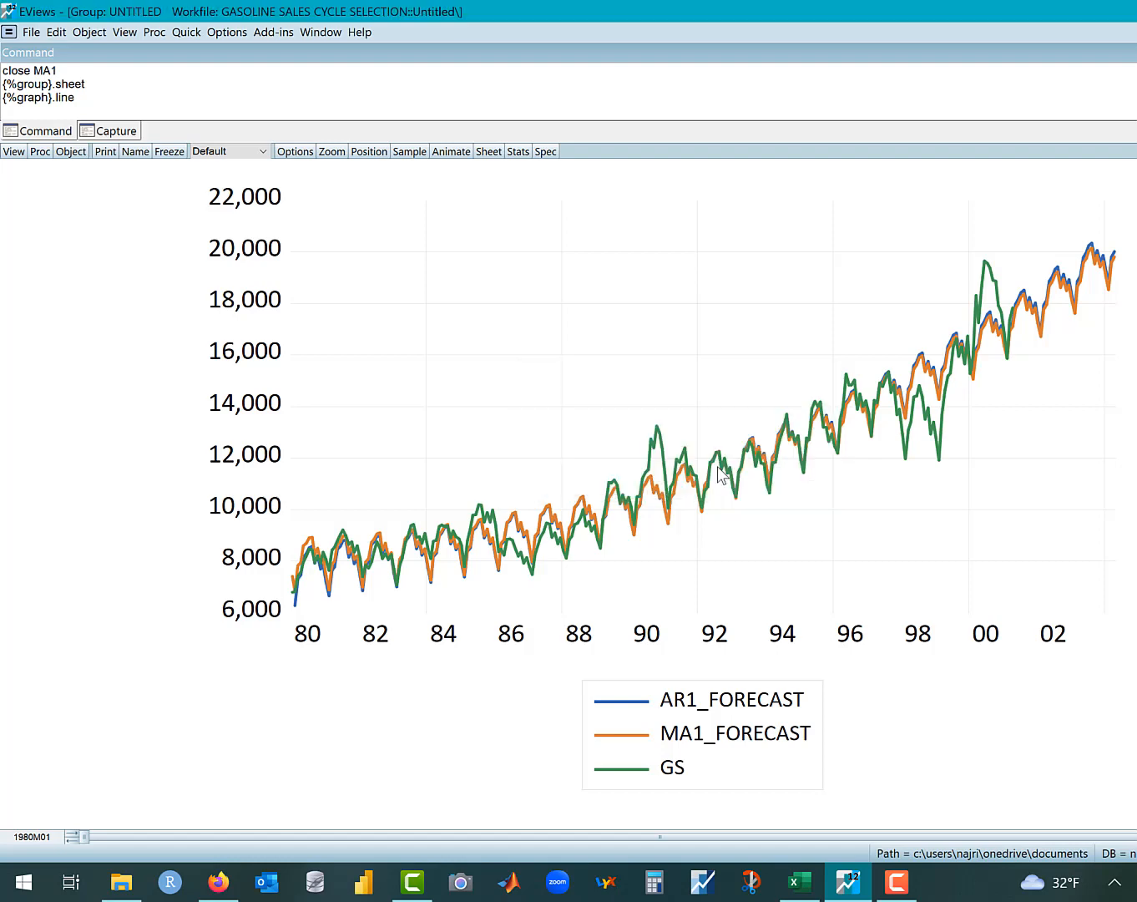
pyautogui.click(133, 150)
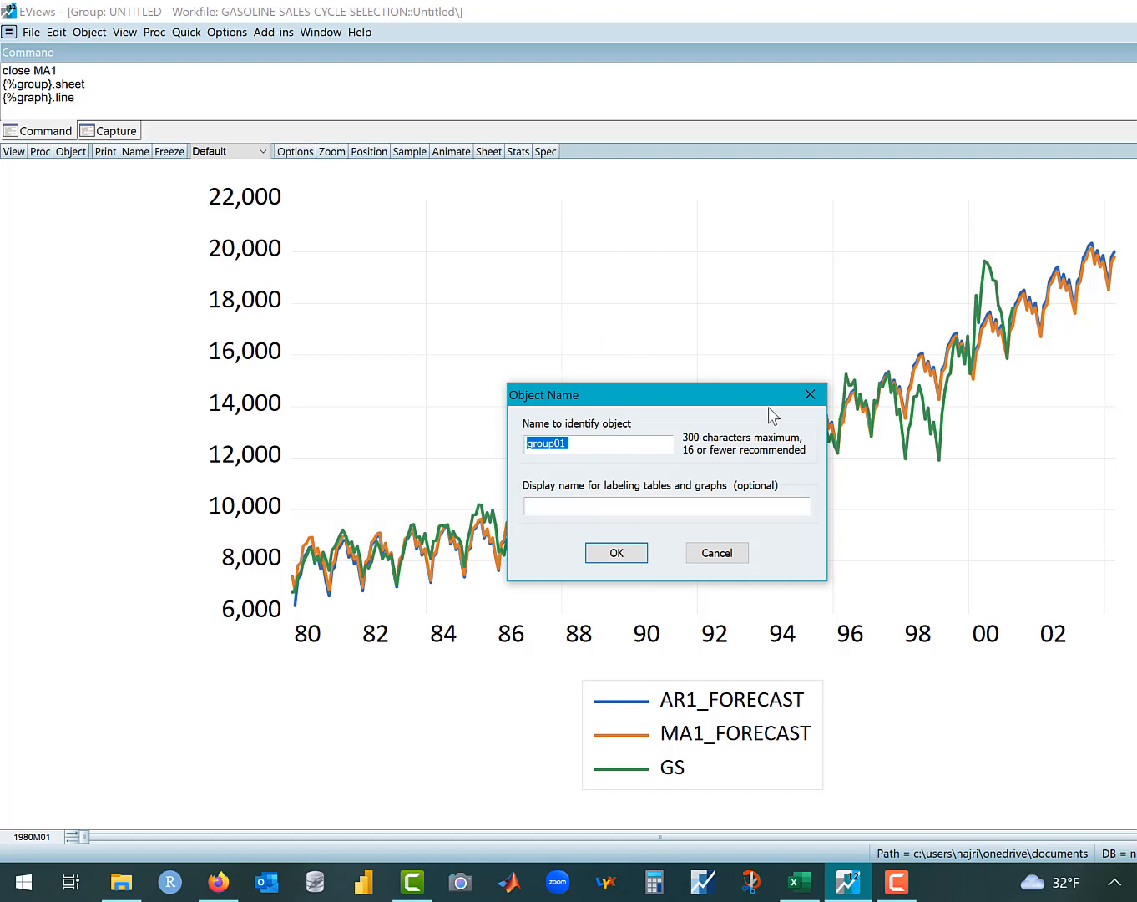
pyautogui.click(810, 394)
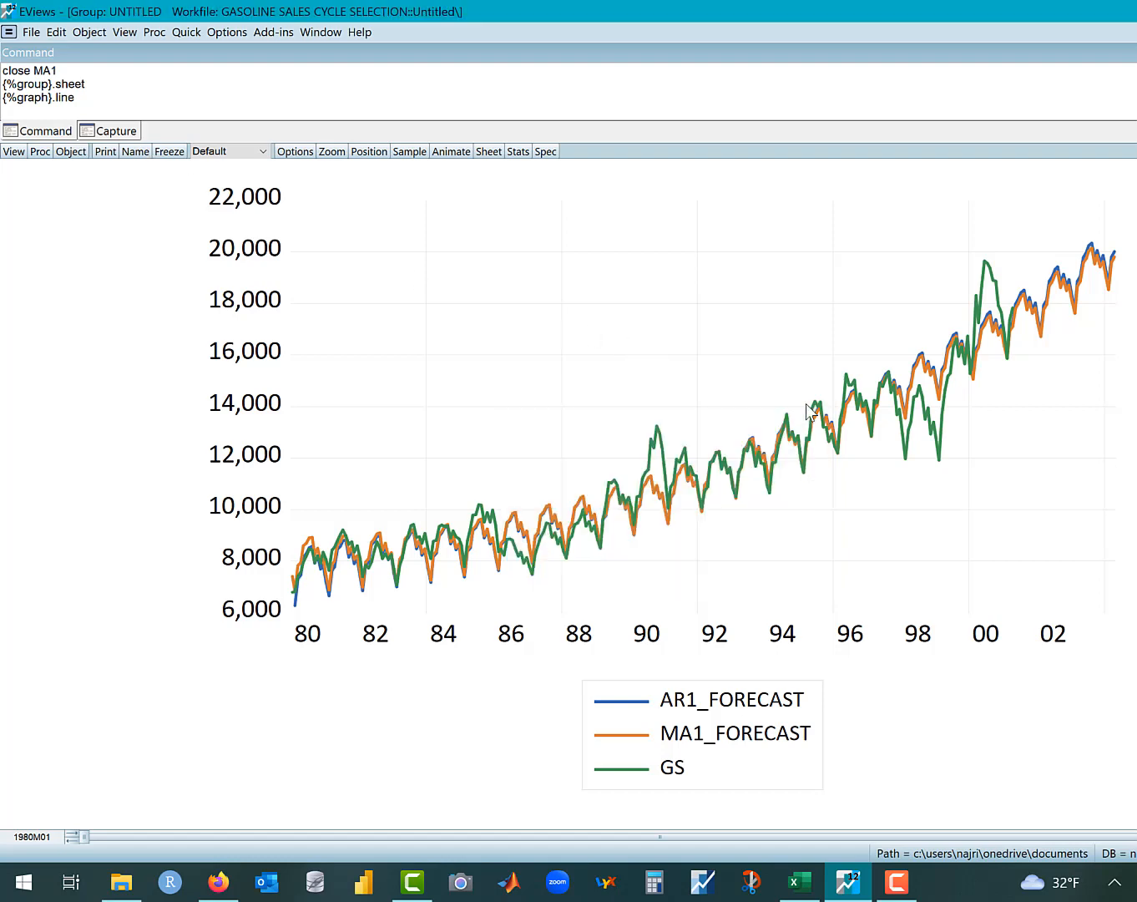
# - Freeze the group's line graph with automatic updating whenever the update condition is met
pyautogui.click(170, 152)
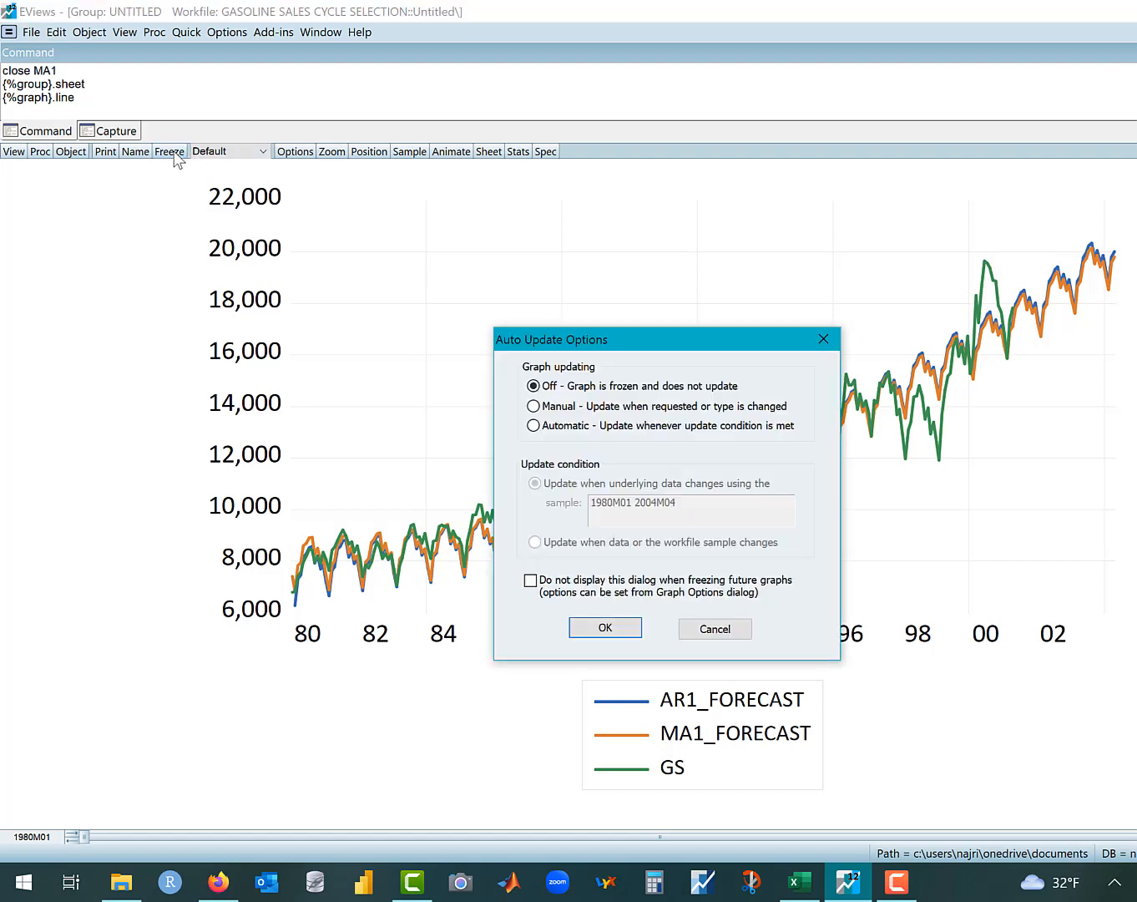
pyautogui.click(534, 425)
pyautogui.click(594, 627)
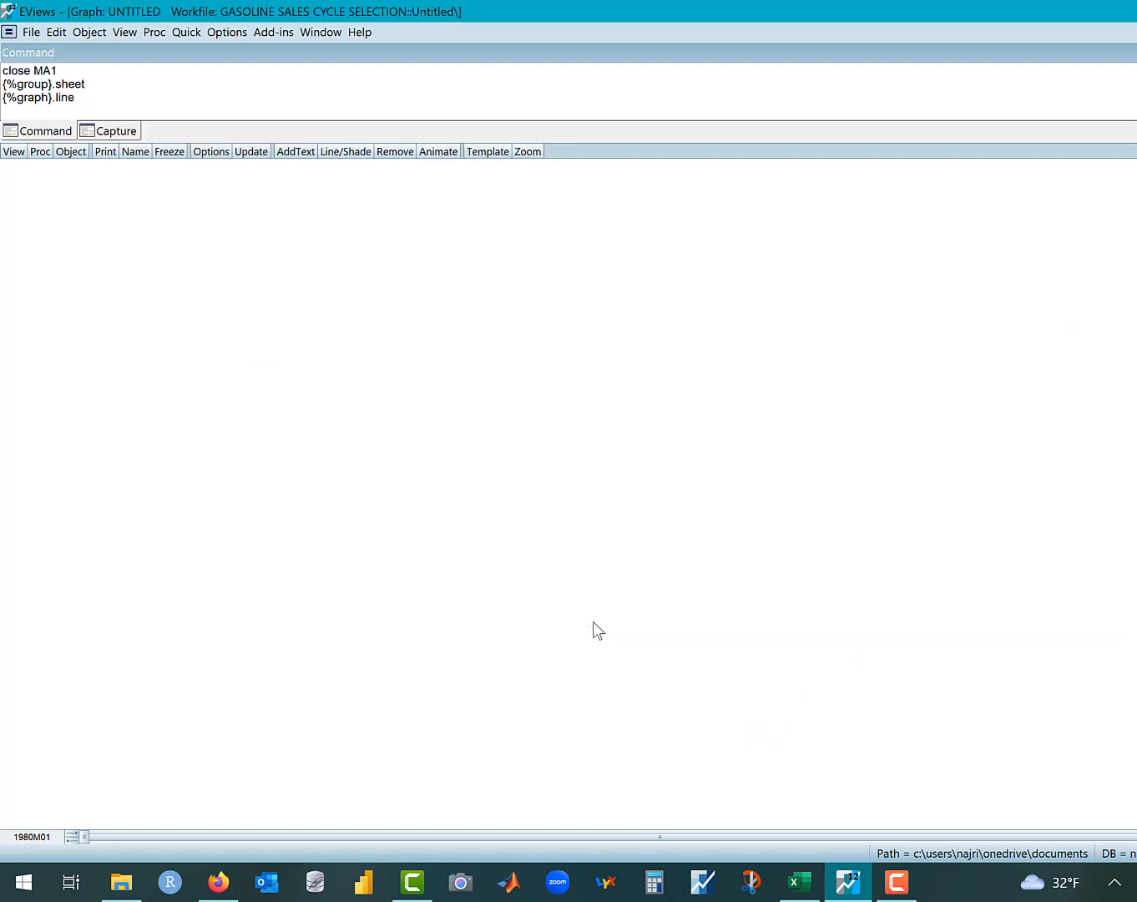
# - Name the frozen graph forecast_graph_cycle
pyautogui.click(134, 151)
pyautogui.write('cy')
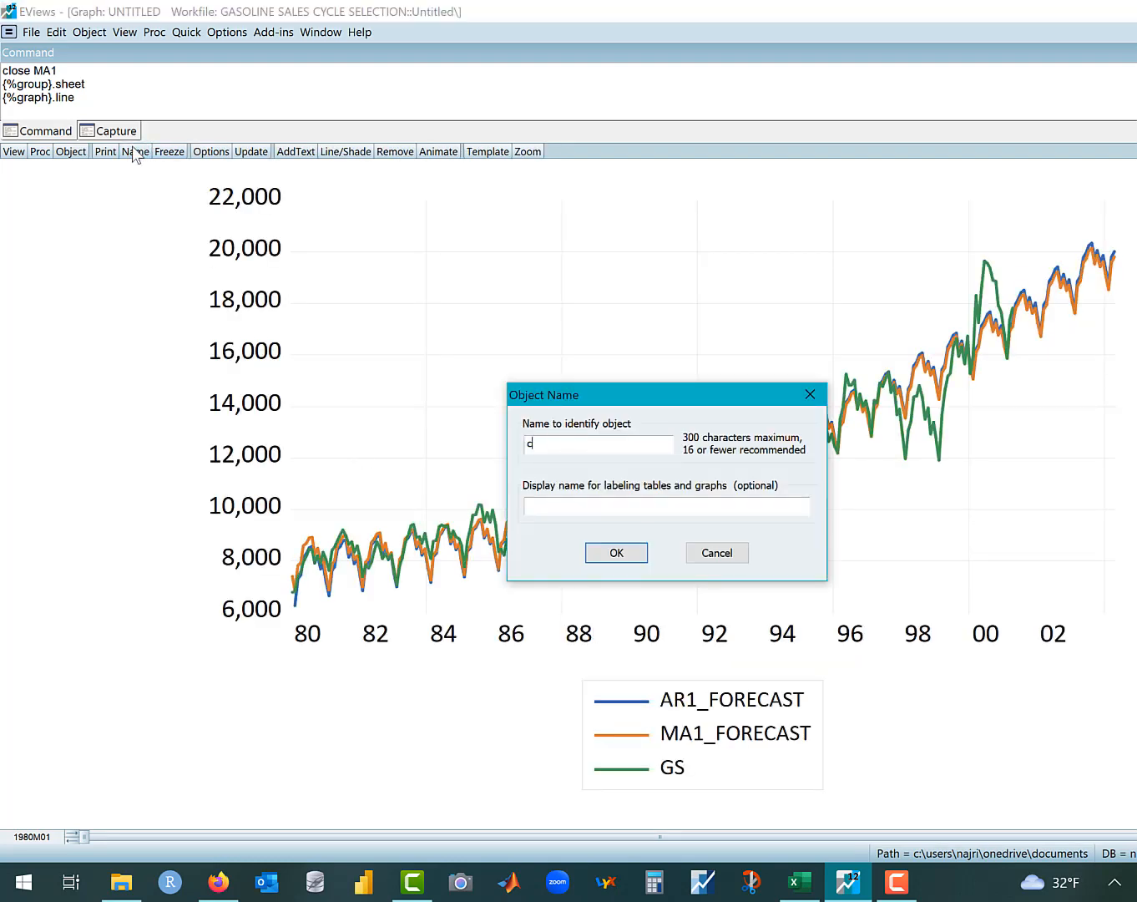
pyautogui.press('BackSpace')
pyautogui.press('BackSpace')
pyautogui.write('for')
pyautogui.write('cast')
pyautogui.press('BackSpace')
pyautogui.write('t_')
pyautogui.press('Left')
pyautogui.press('Left')
pyautogui.press('Left')
pyautogui.press('Left')
pyautogui.press('Left')
pyautogui.write('e')
pyautogui.press('Right')
pyautogui.press('Right')
pyautogui.press('Right')
pyautogui.press('Right')
pyautogui.press('Right')
pyautogui.write('graph')
pyautogui.press('BackSpace')
pyautogui.write('h_cycle')
pyautogui.click(618, 554)
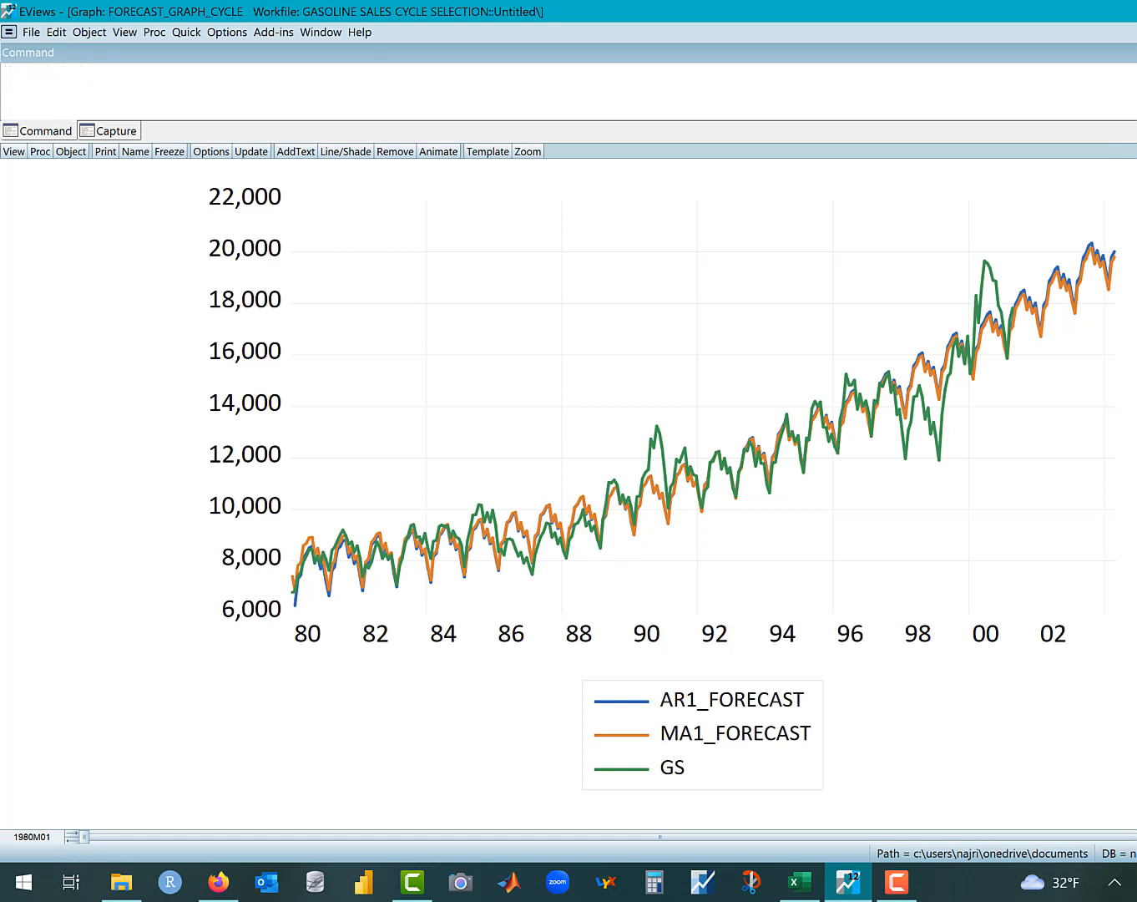